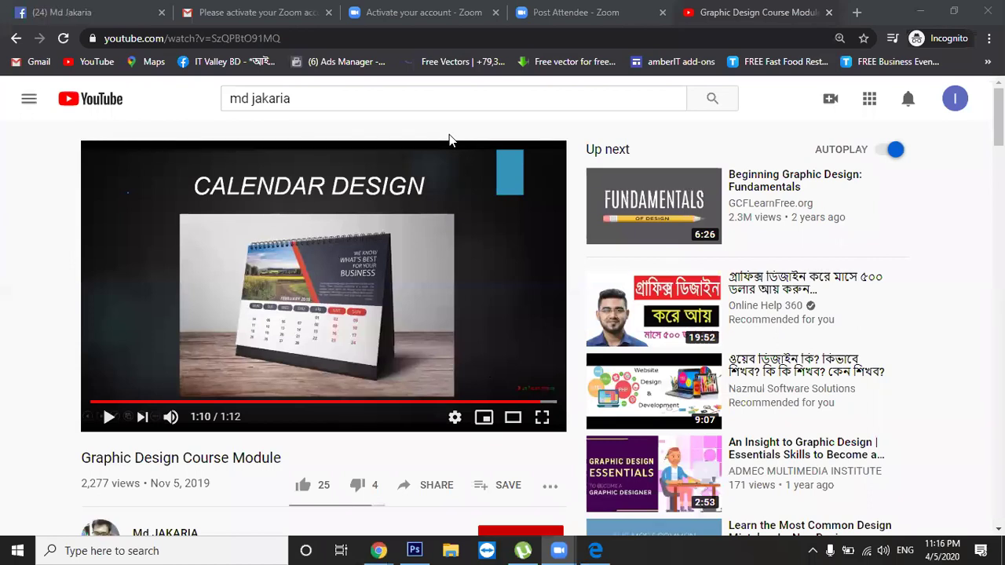
# Minimise Chrome so Business_Card_Mockup_1-Recovered.psd shows in Photoshop
pyautogui.moveTo(998, 117); pyautogui.dragTo(998, 132)
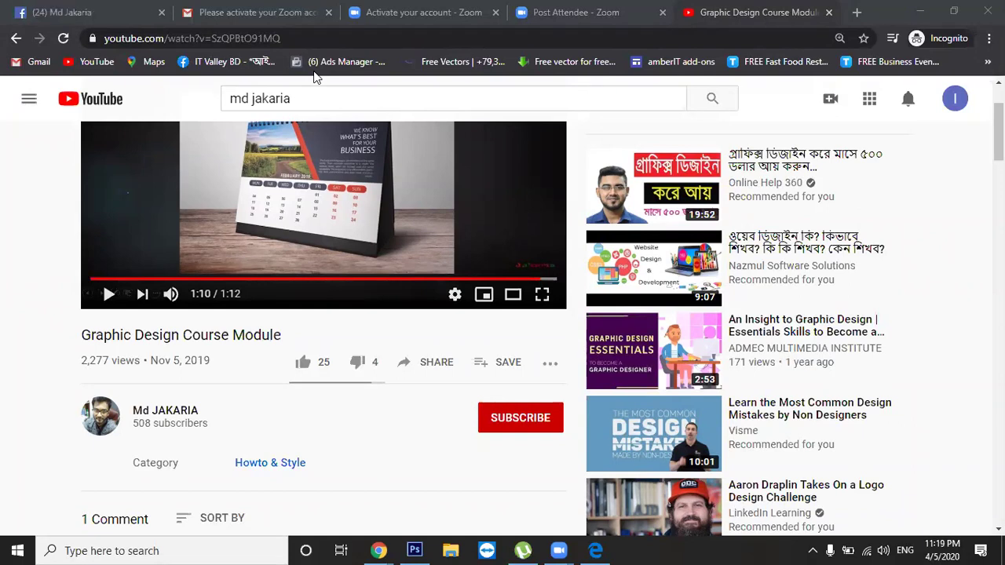
pyautogui.click(922, 11)
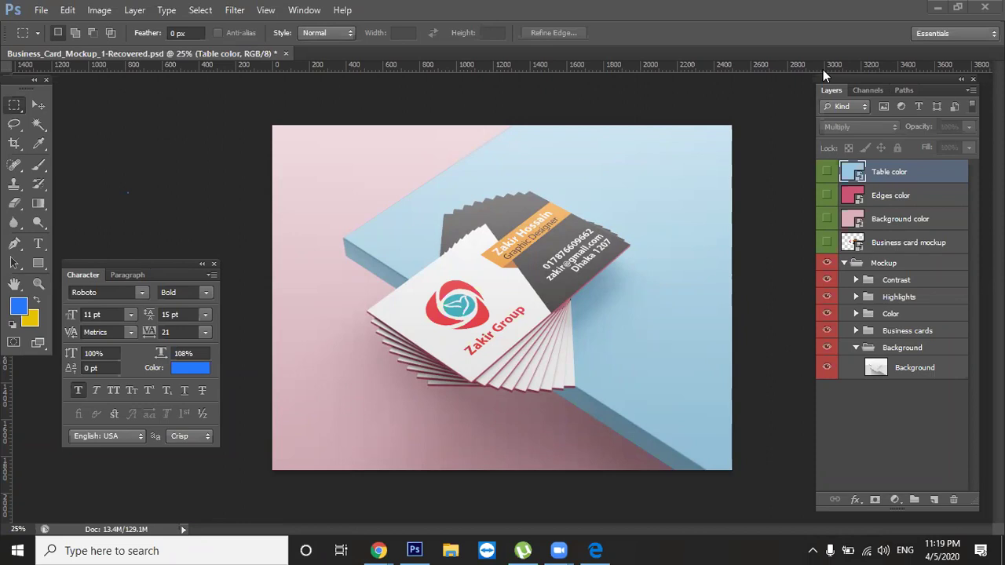
# Close Business_Card_Mockup_1-Recovered.psd without saving its changes
pyautogui.click(222, 55)
pyautogui.click(283, 55)
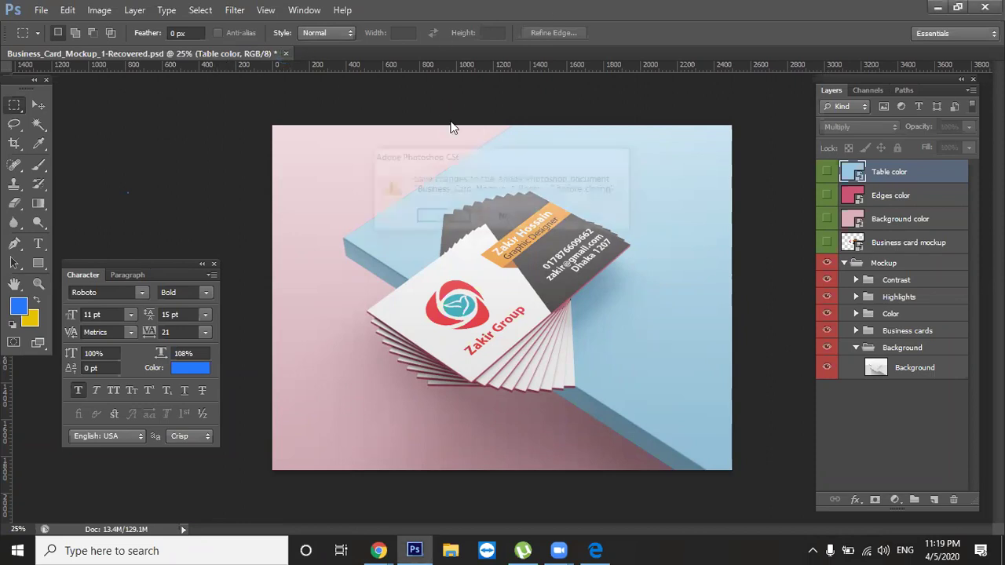
pyautogui.click(507, 217)
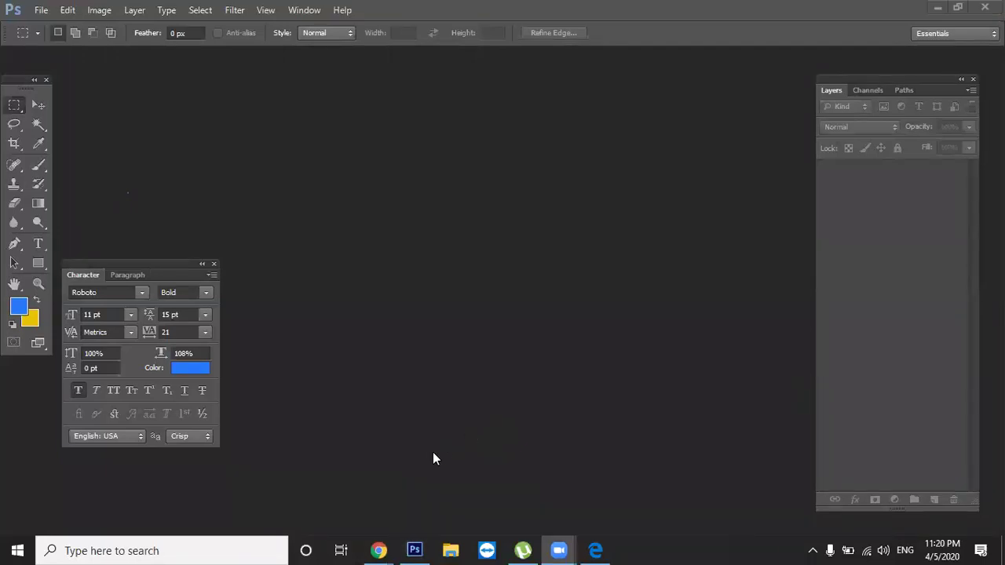
# Drag the floating Character/Paragraph panel aside, then close it
pyautogui.moveTo(111, 271); pyautogui.dragTo(1, 342)
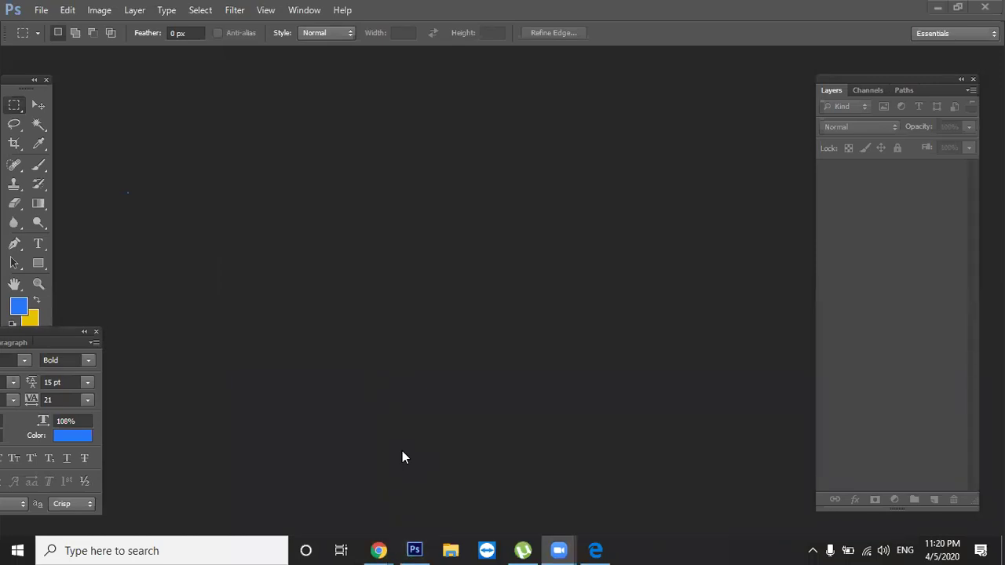
pyautogui.moveTo(65, 330); pyautogui.dragTo(82, 309)
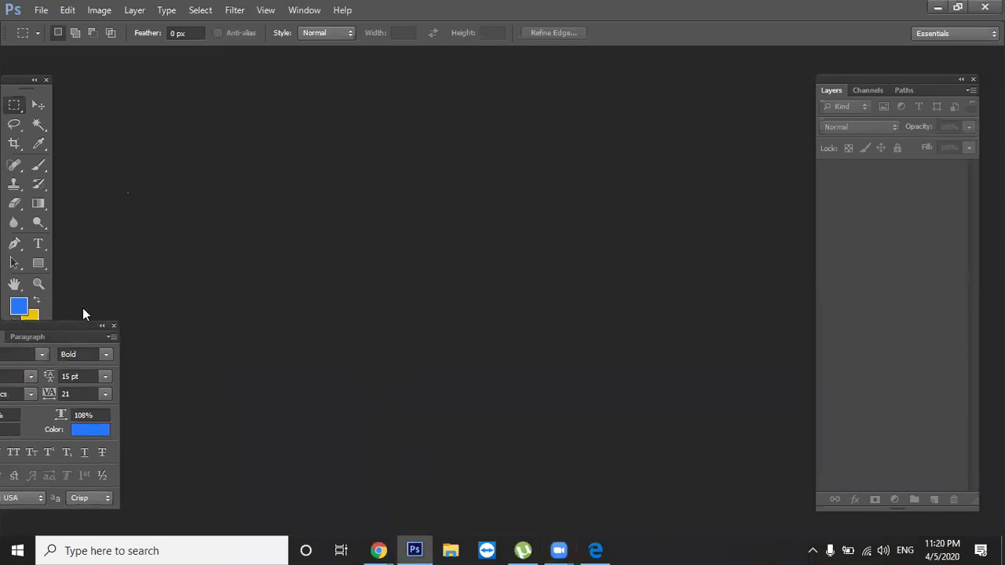
pyautogui.click(115, 326)
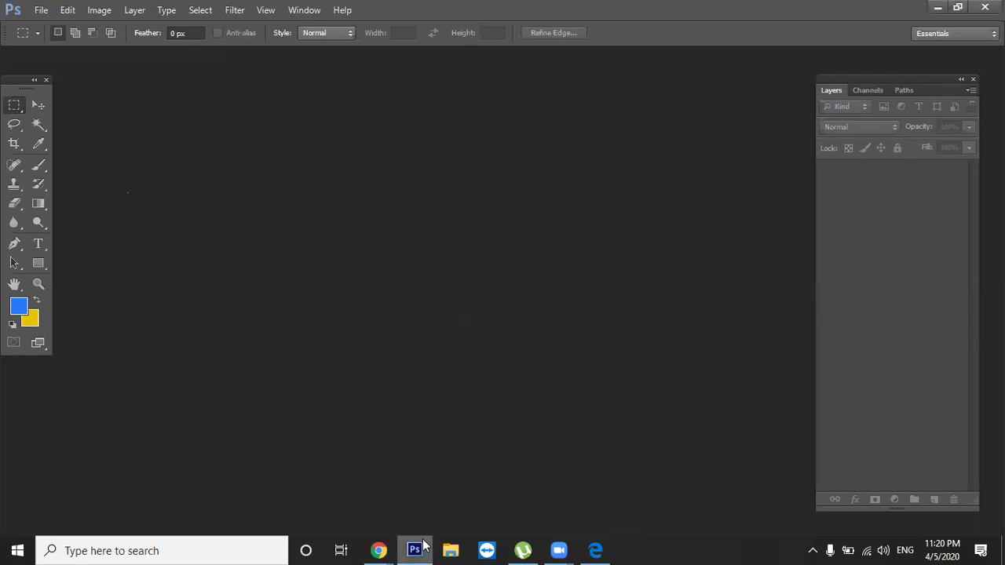
# Return to Chrome and Google the actress's first name in a new tab
pyautogui.moveTo(375, 549)
pyautogui.click(331, 501)
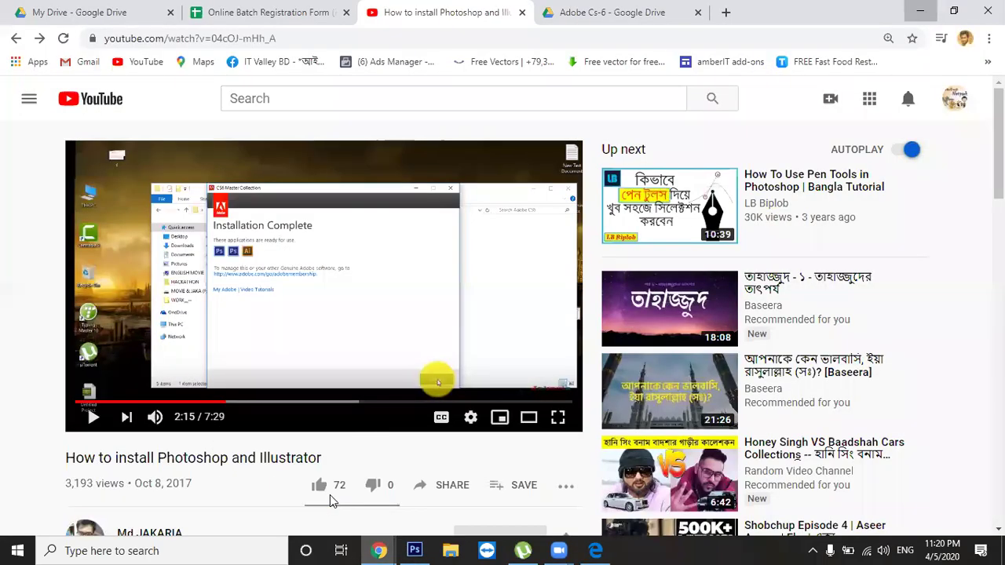
pyautogui.click(725, 12)
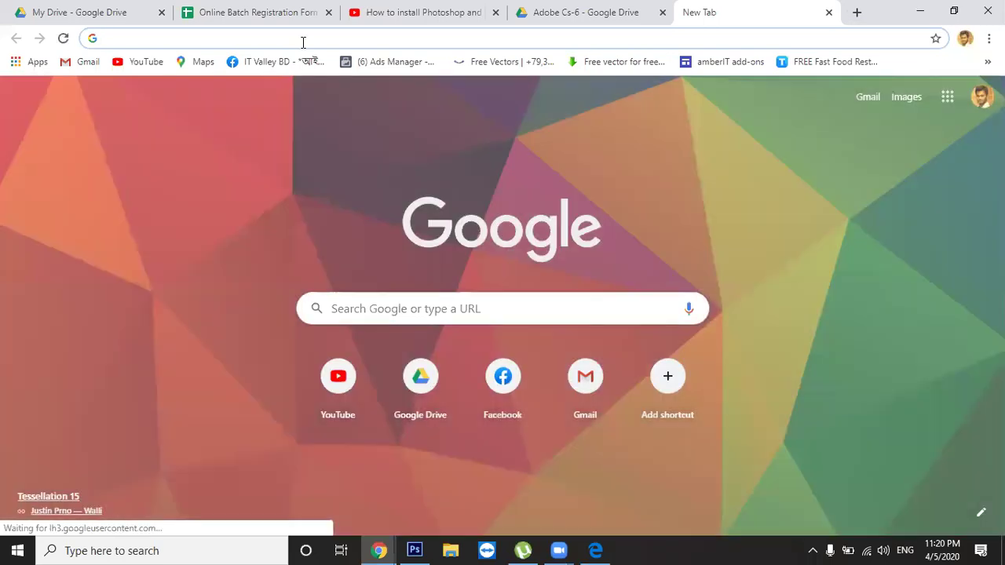
pyautogui.write('dipika')
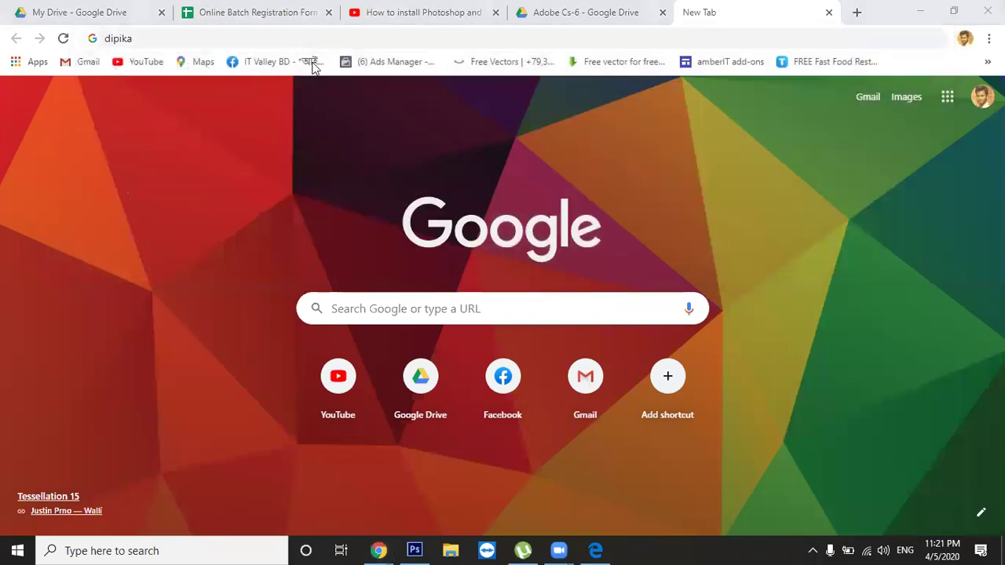
pyautogui.click(353, 38)
pyautogui.press('Return')
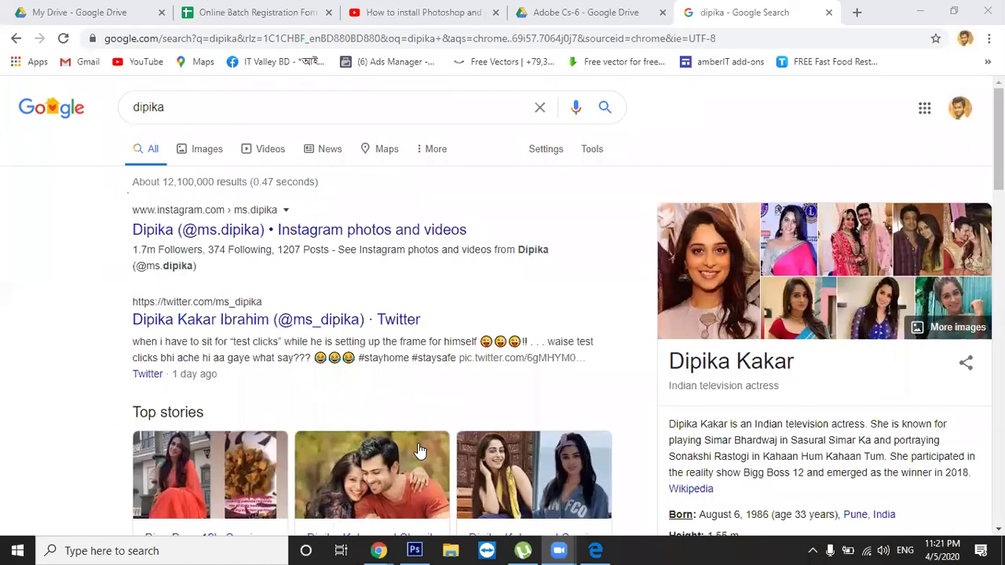
# Look over the web results, then switch to Images results
pyautogui.click(1, 288)
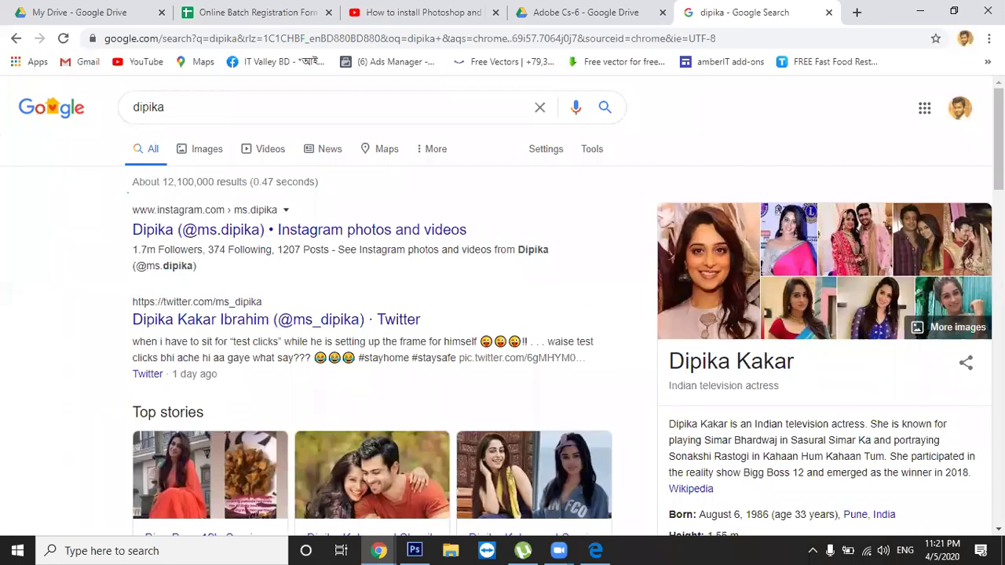
pyautogui.scroll(-3, 153, 284)
pyautogui.scroll(-5, 372, 314)
pyautogui.scroll(9, 372, 314)
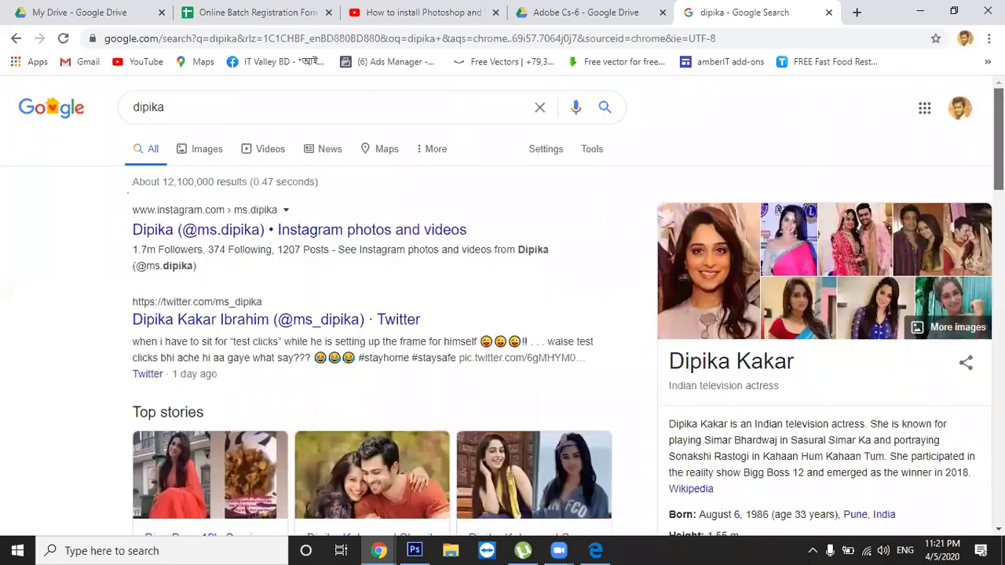
pyautogui.click(209, 150)
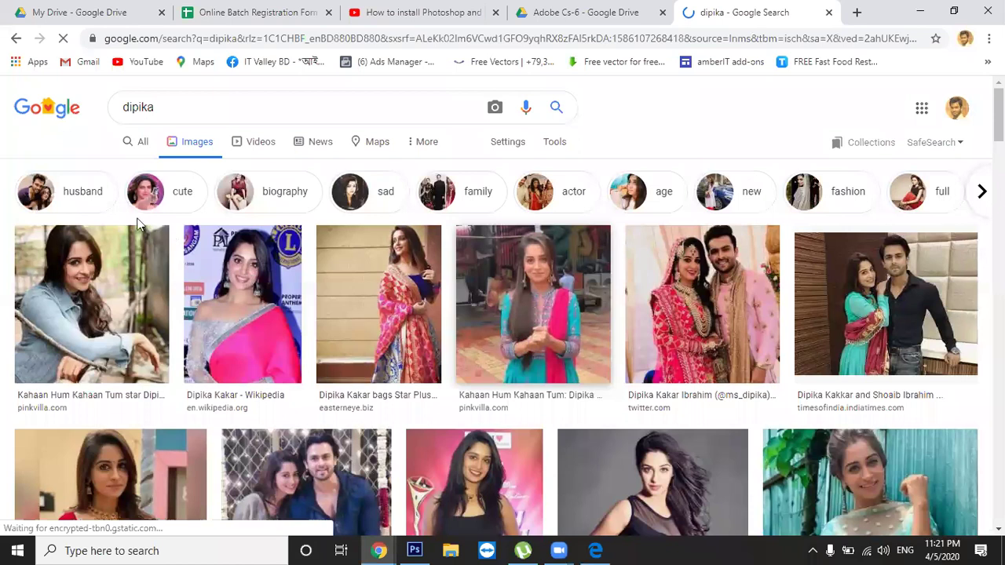
# Refine the image search to the suggested full-name query for the actress
pyautogui.click(188, 105)
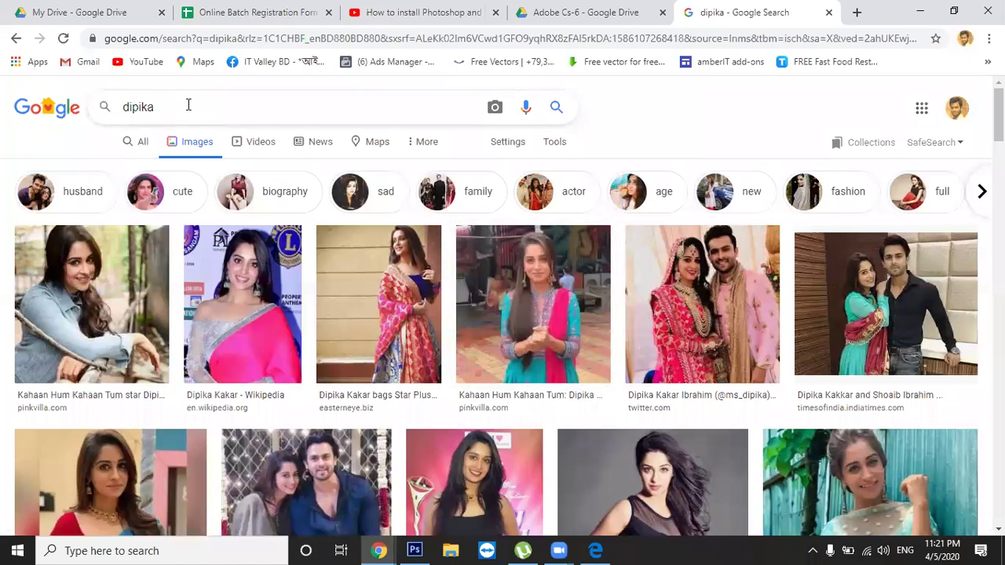
pyautogui.press('BackSpace')
pyautogui.press('BackSpace')
pyautogui.press('BackSpace')
pyautogui.press('BackSpace')
pyautogui.press('BackSpace')
pyautogui.press('Down')
pyautogui.press('Down')
pyautogui.press('Return')
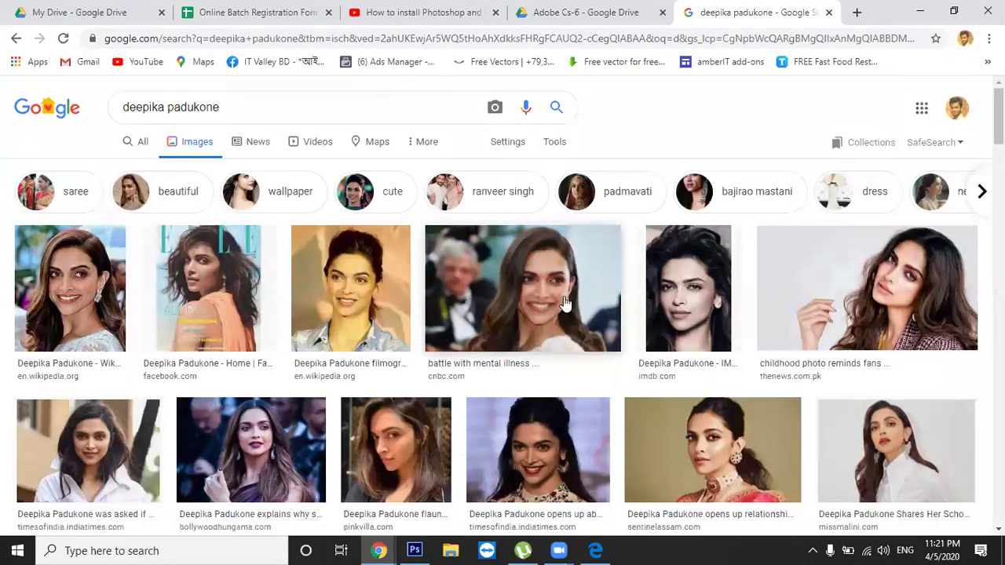
# Preview the IMDb photo, then switch to the 1400 × 950 CNBC.com photo
pyautogui.click(668, 296)
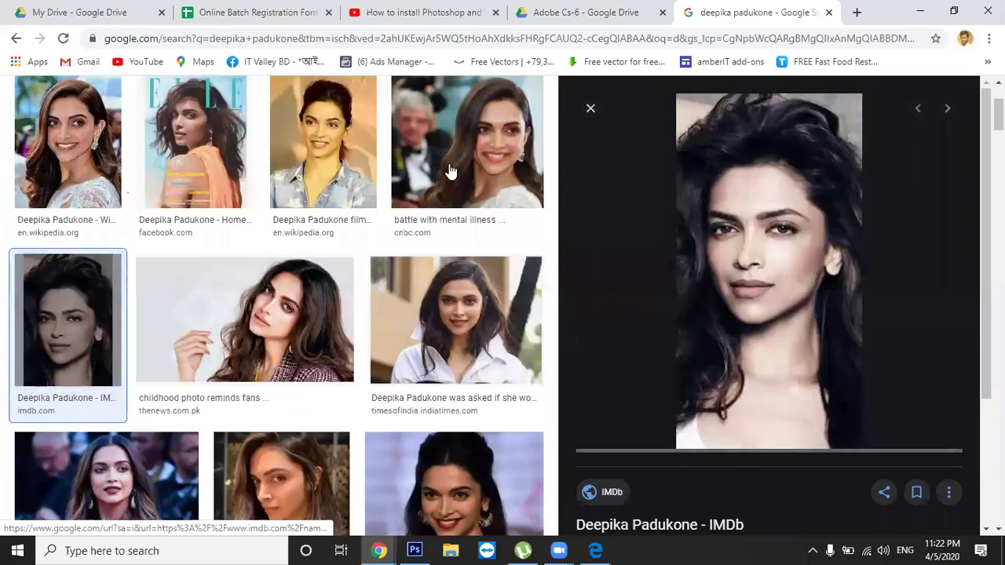
pyautogui.click(463, 188)
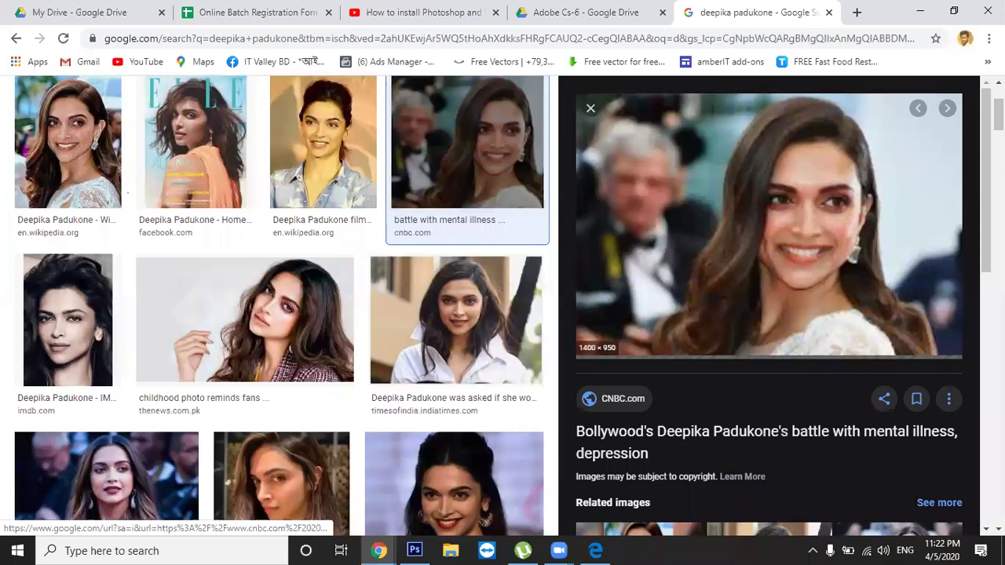
pyautogui.scroll(2, 804, 112)
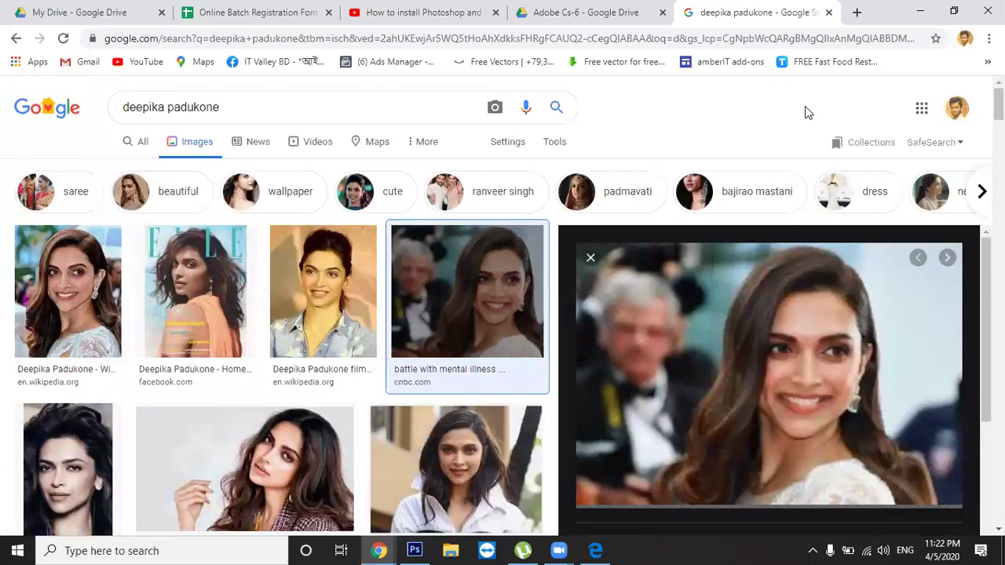
# Filter the image results to Size: Large from the Tools bar
pyautogui.click(555, 146)
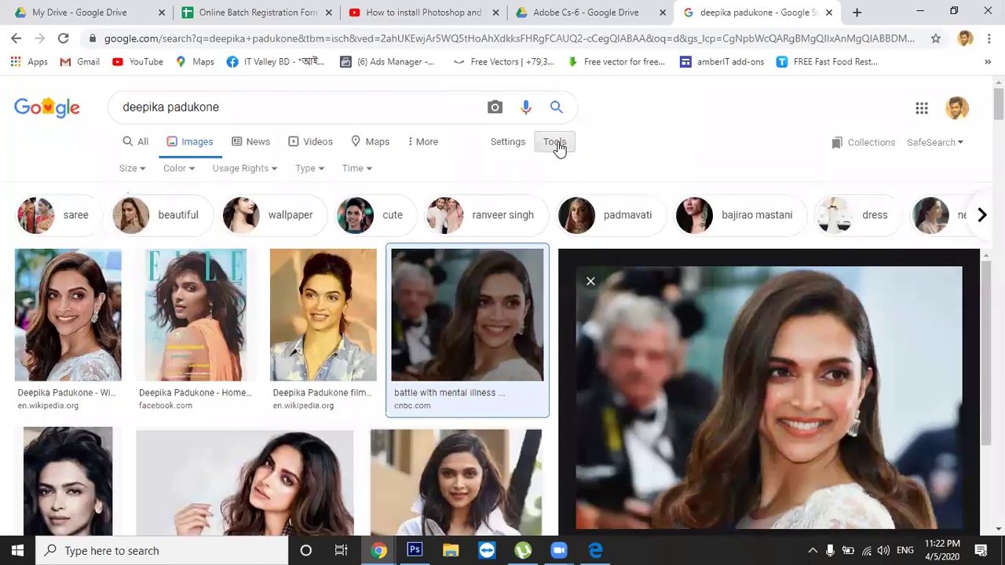
pyautogui.click(135, 171)
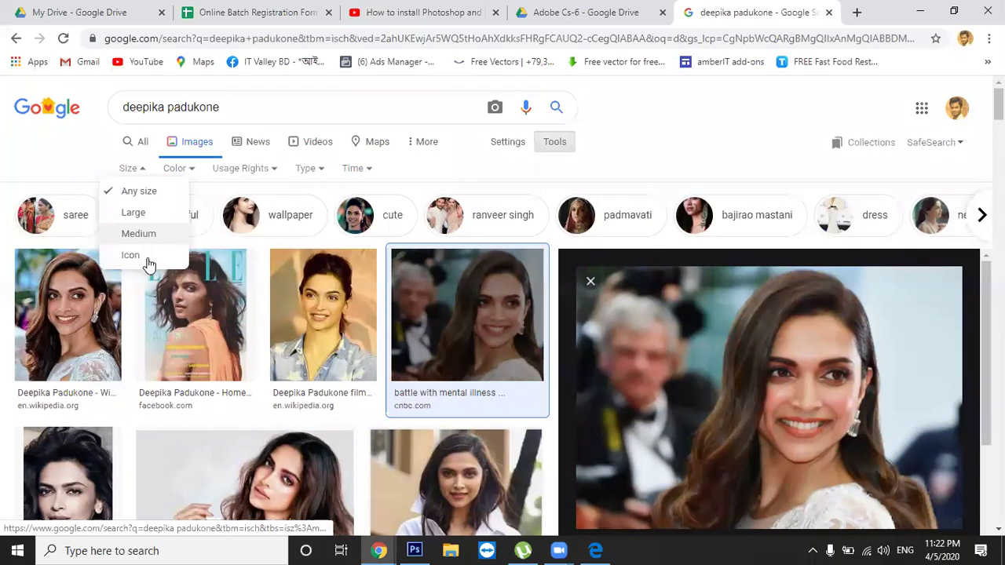
pyautogui.click(150, 217)
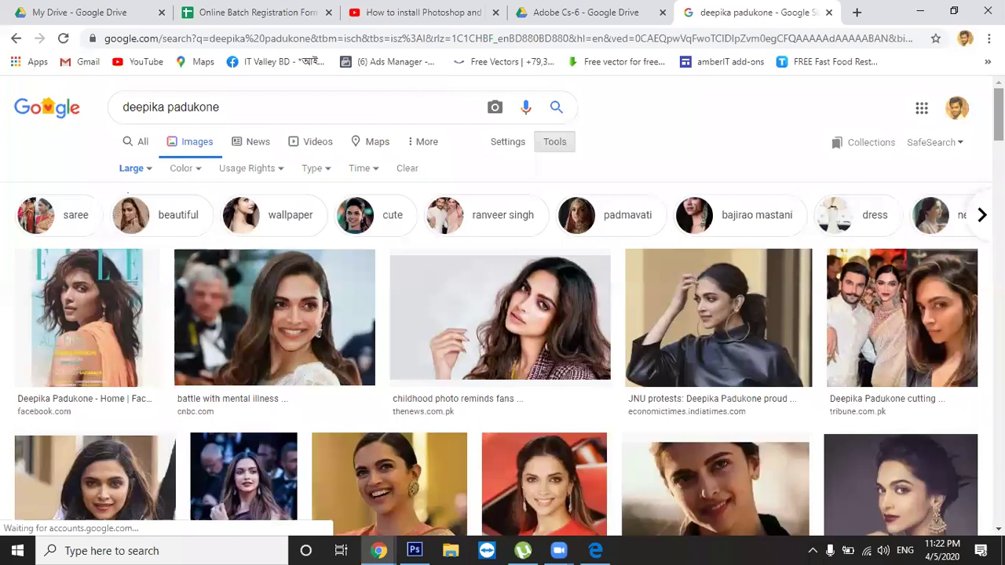
# Scroll down through the Large-size image results and back up toward the top
pyautogui.scroll(-6, 502, 306)
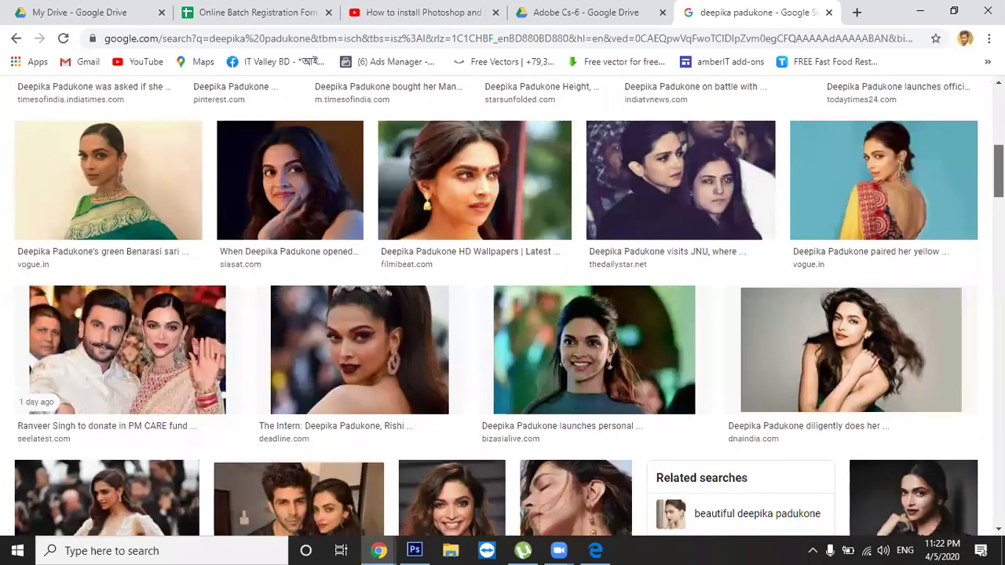
pyautogui.scroll(-2, 450, 448)
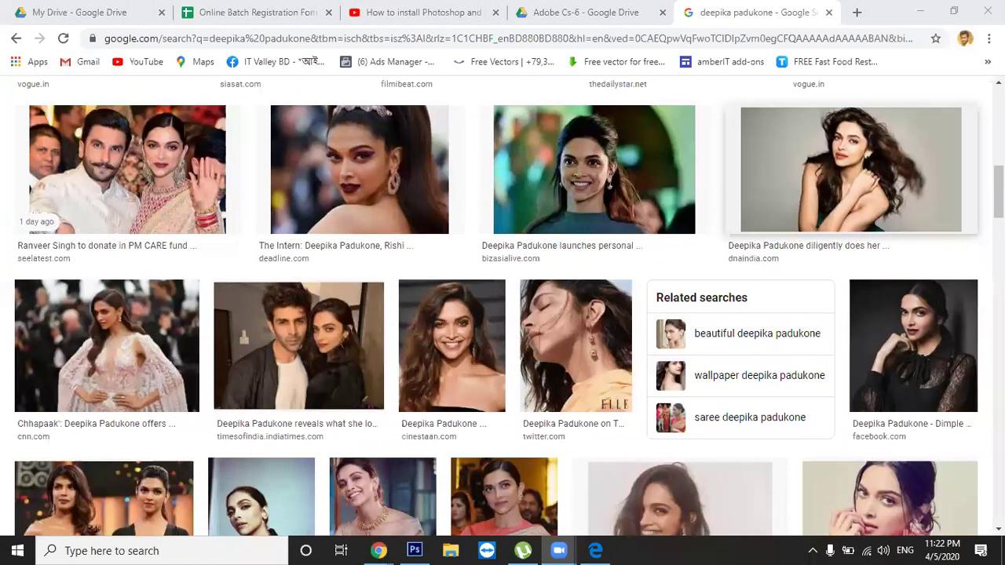
pyautogui.scroll(-1, 503, 314)
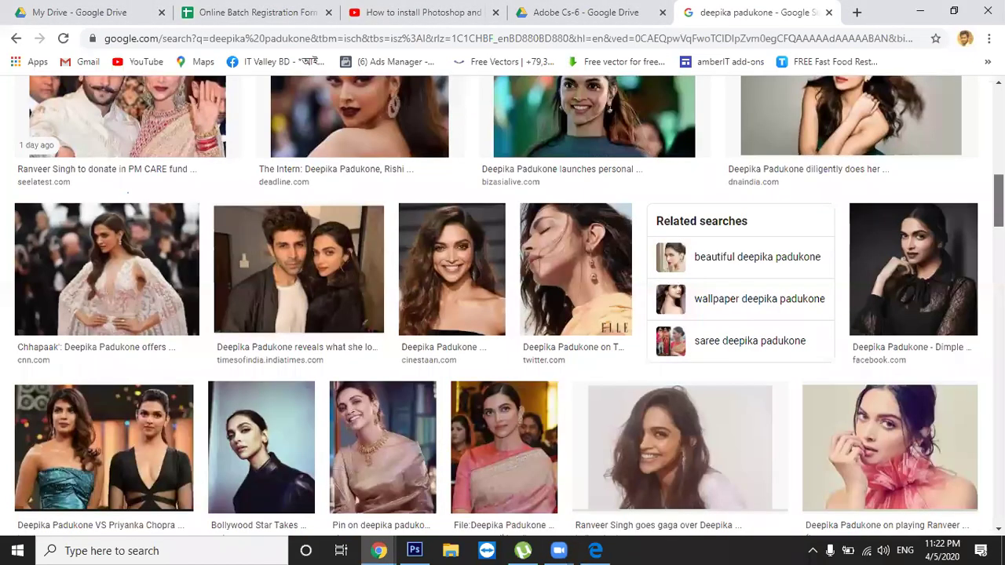
pyautogui.scroll(-3, 502, 314)
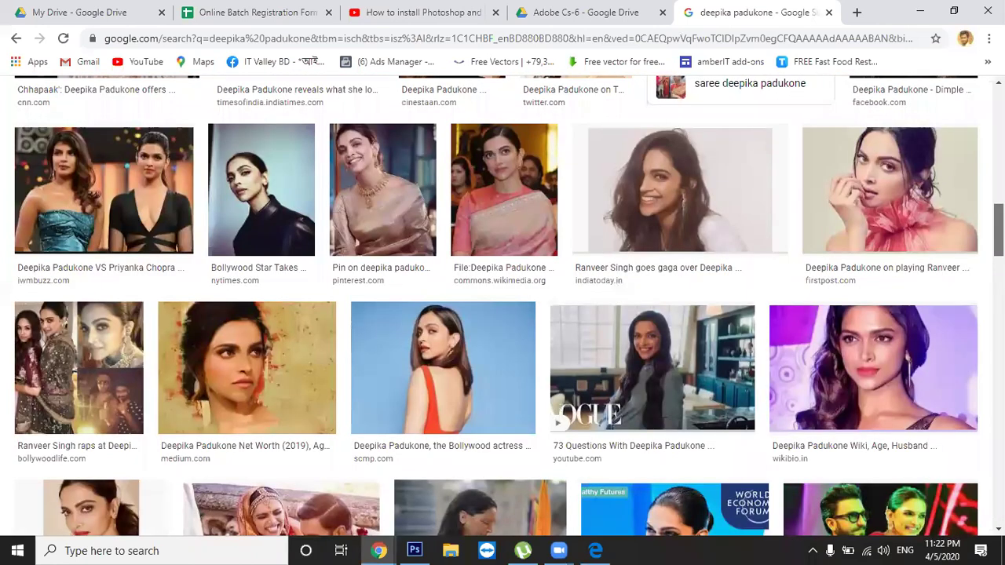
pyautogui.scroll(-1, 503, 314)
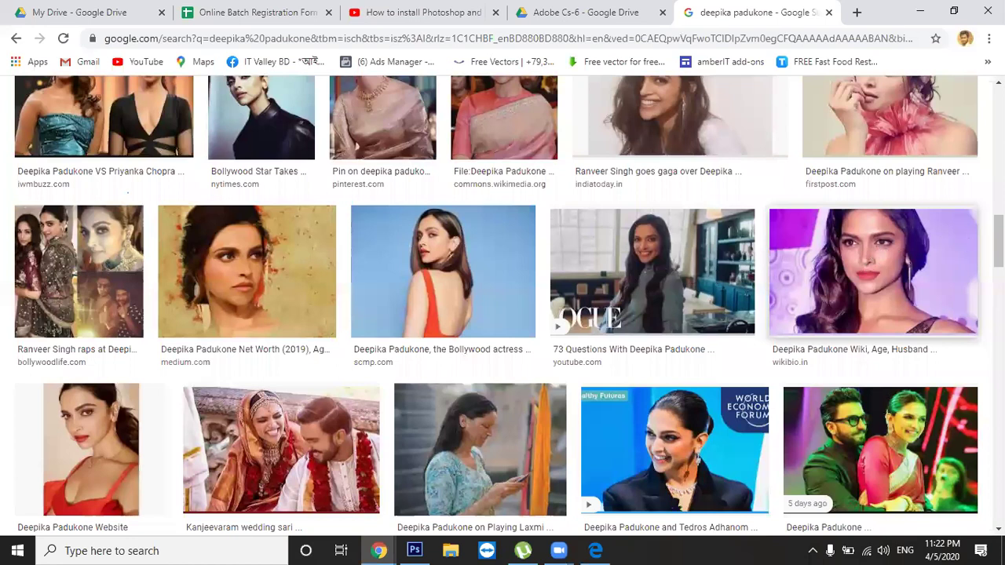
pyautogui.scroll(-3, 870, 261)
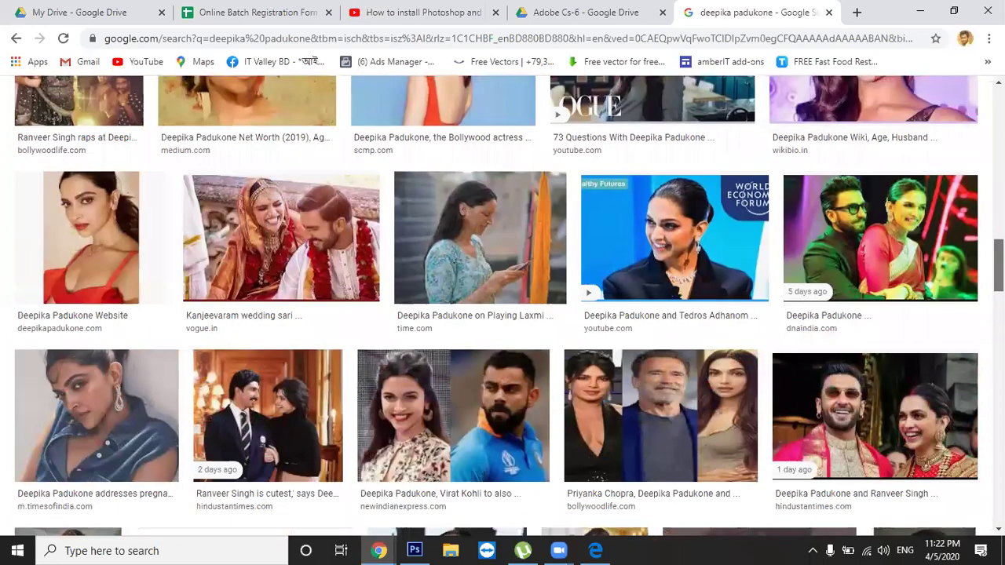
pyautogui.scroll(-1, 502, 315)
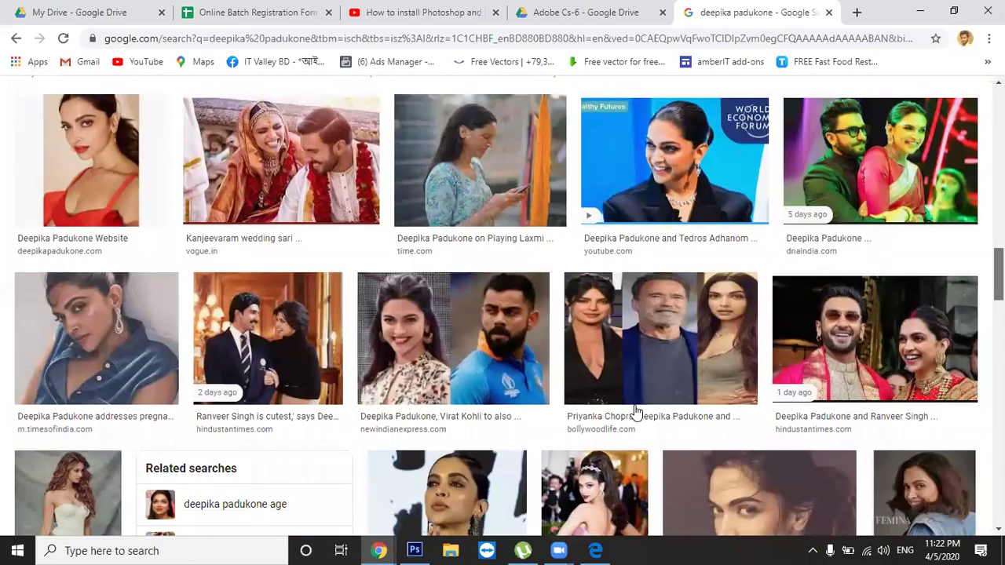
pyautogui.scroll(12, 346, 306)
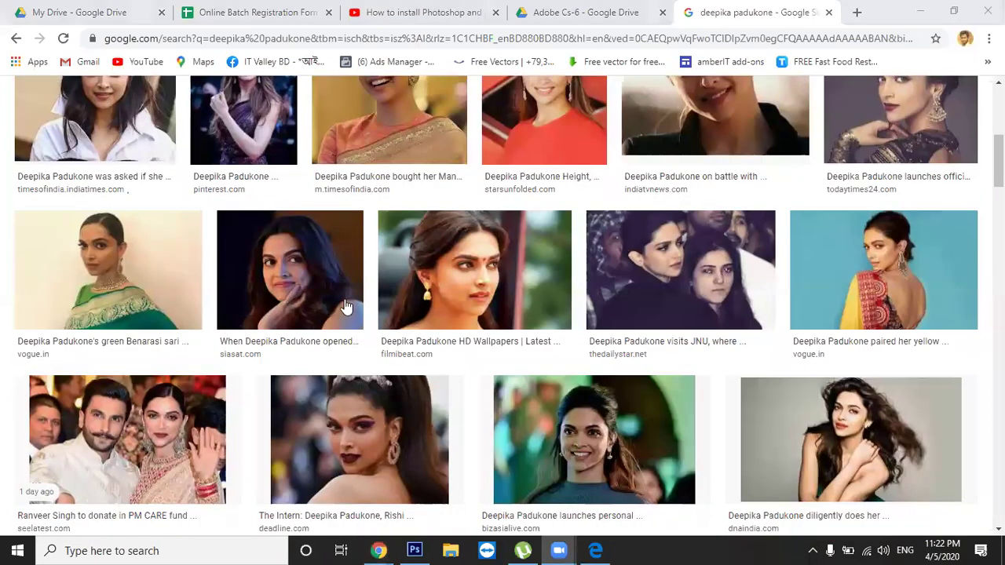
pyautogui.scroll(2, 502, 306)
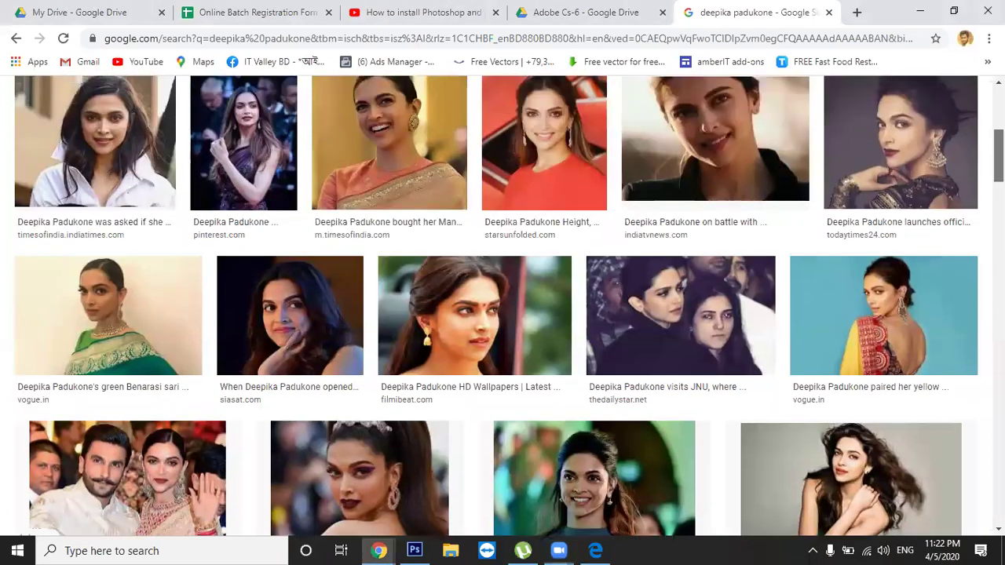
pyautogui.scroll(3, 314, 254)
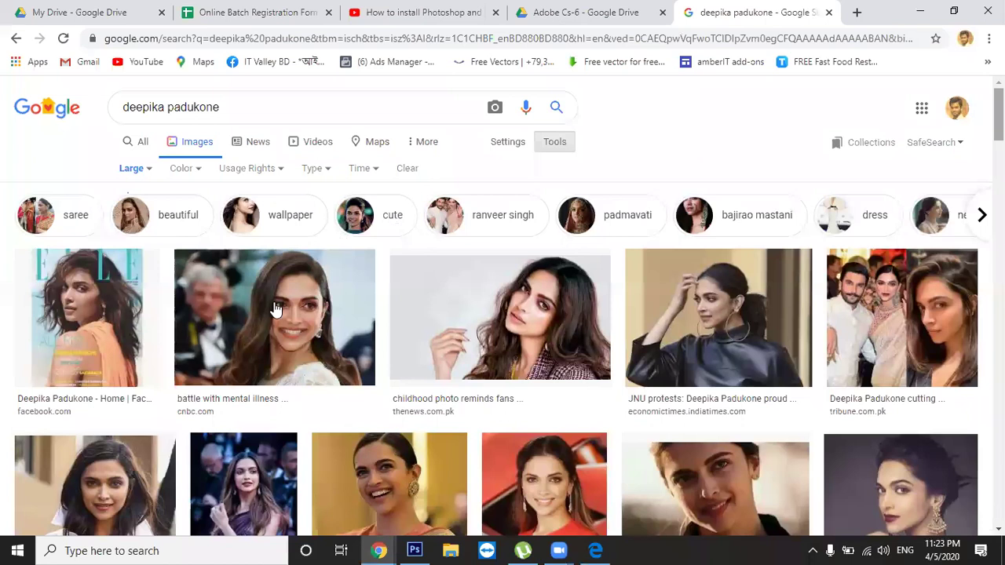
# Open the CNBC 'battle with mental illness' preview and browse its related images
pyautogui.click(274, 309)
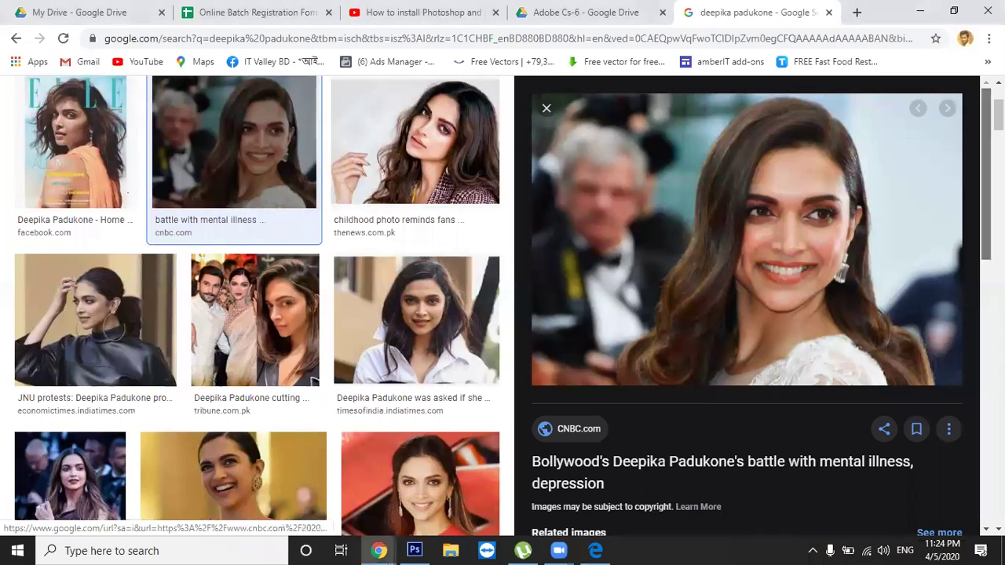
pyautogui.scroll(-3, 905, 141)
pyautogui.scroll(-3, 754, 299)
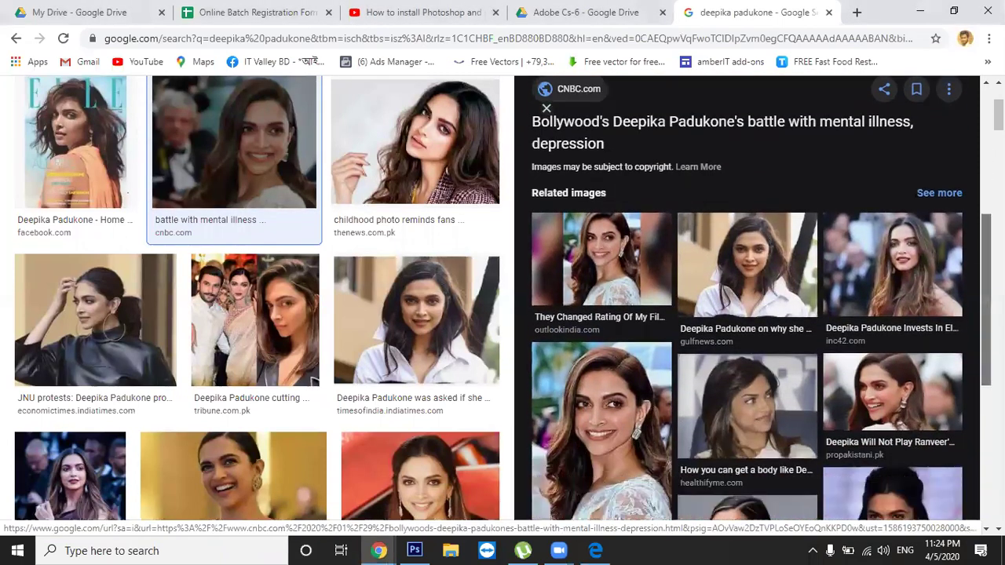
pyautogui.moveTo(987, 342); pyautogui.dragTo(986, 349)
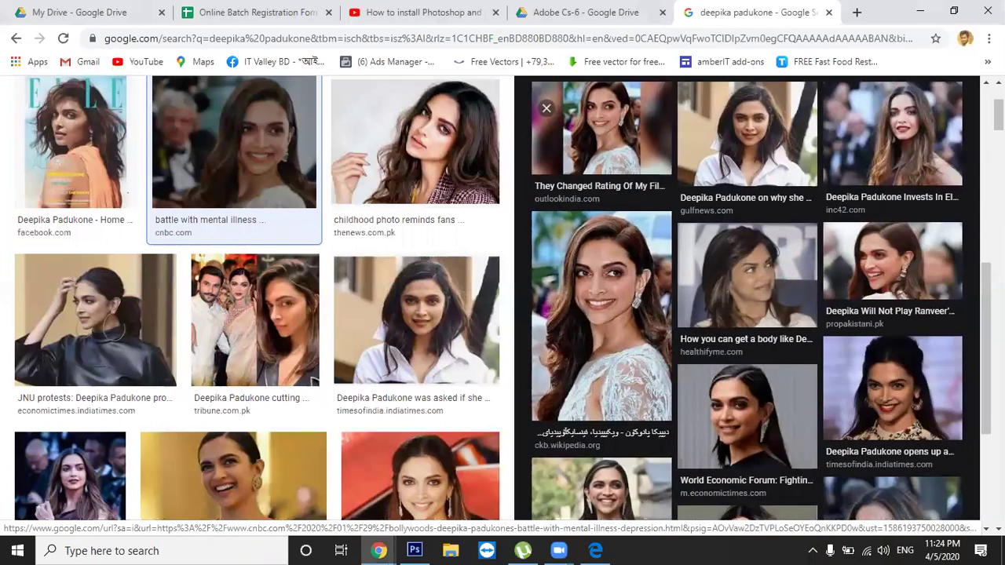
pyautogui.scroll(-4, 257, 299)
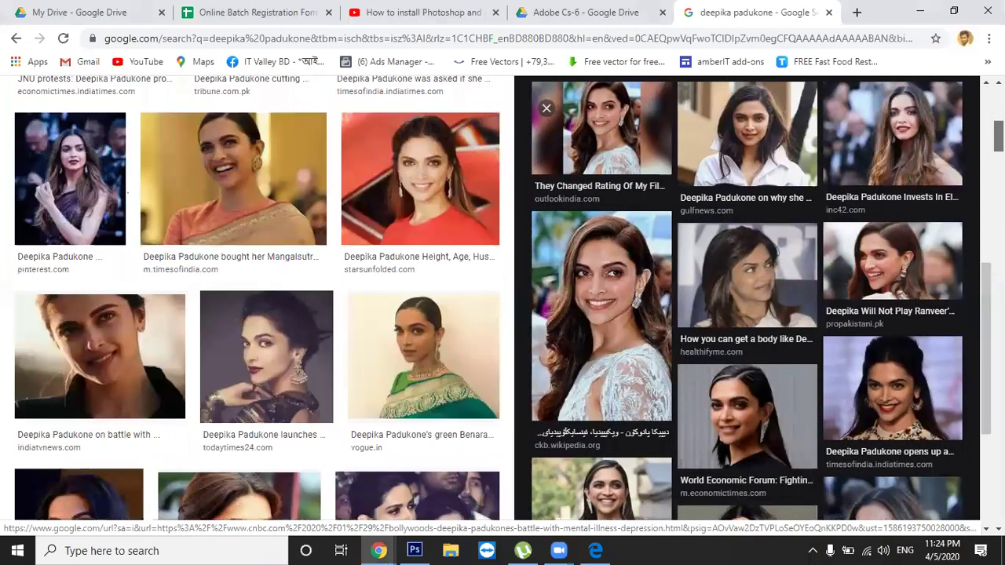
pyautogui.scroll(-5, 257, 298)
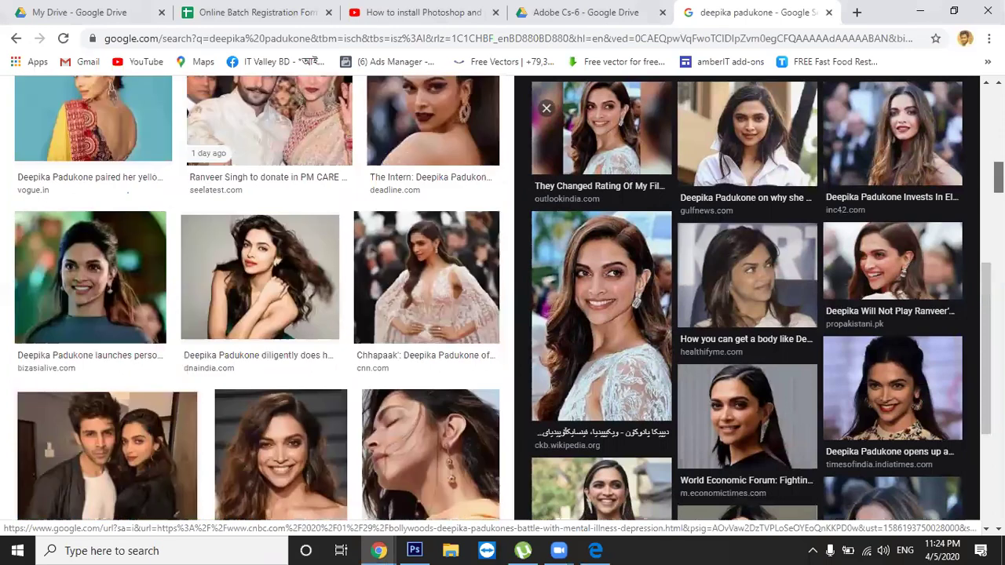
pyautogui.scroll(-2, 256, 299)
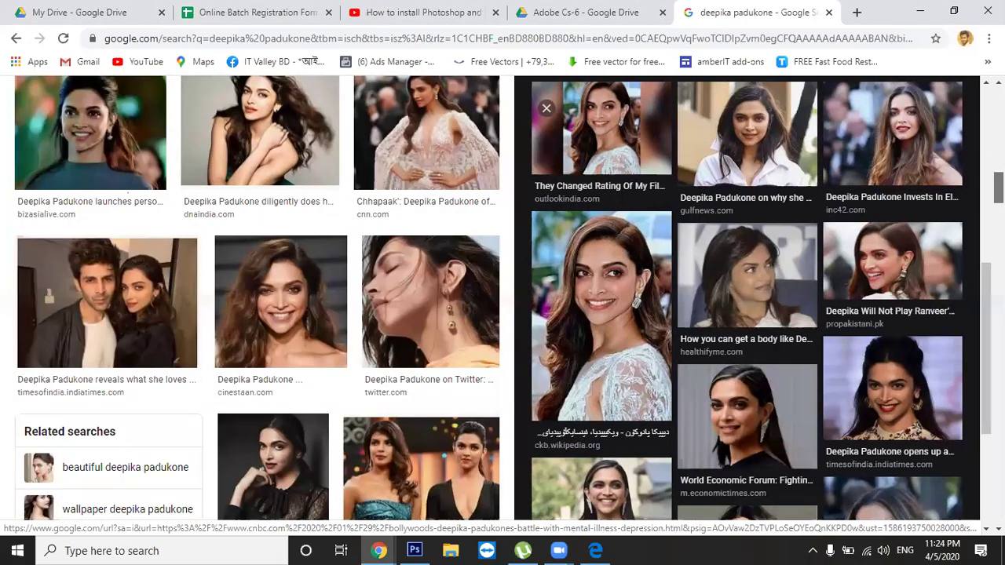
pyautogui.scroll(-3, 446, 448)
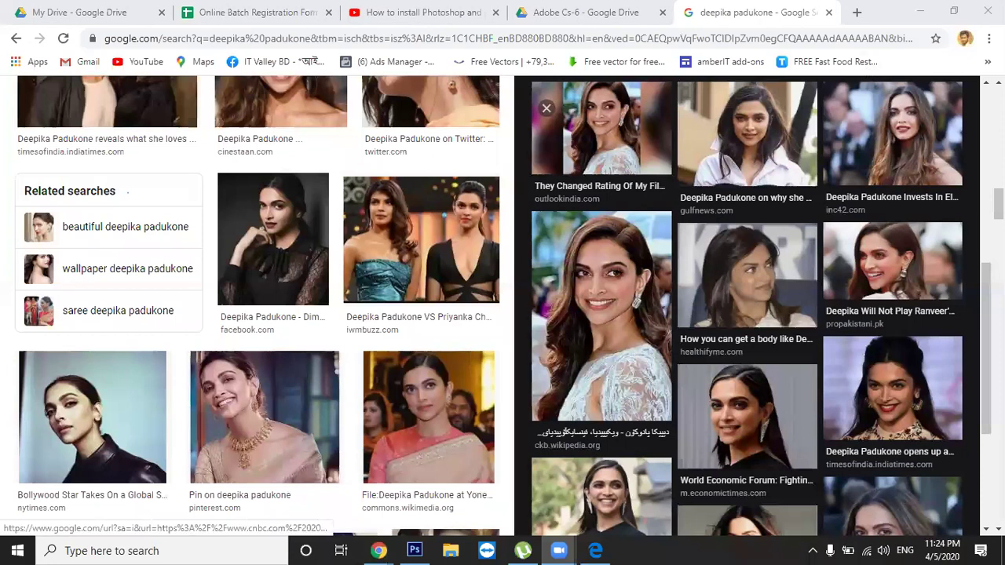
pyautogui.scroll(-3, 747, 299)
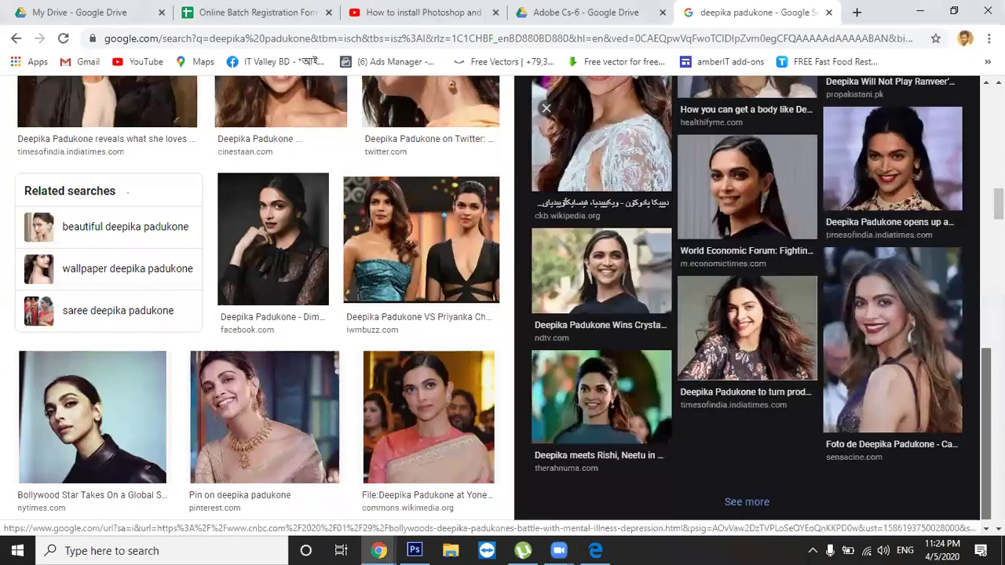
pyautogui.press('Home')
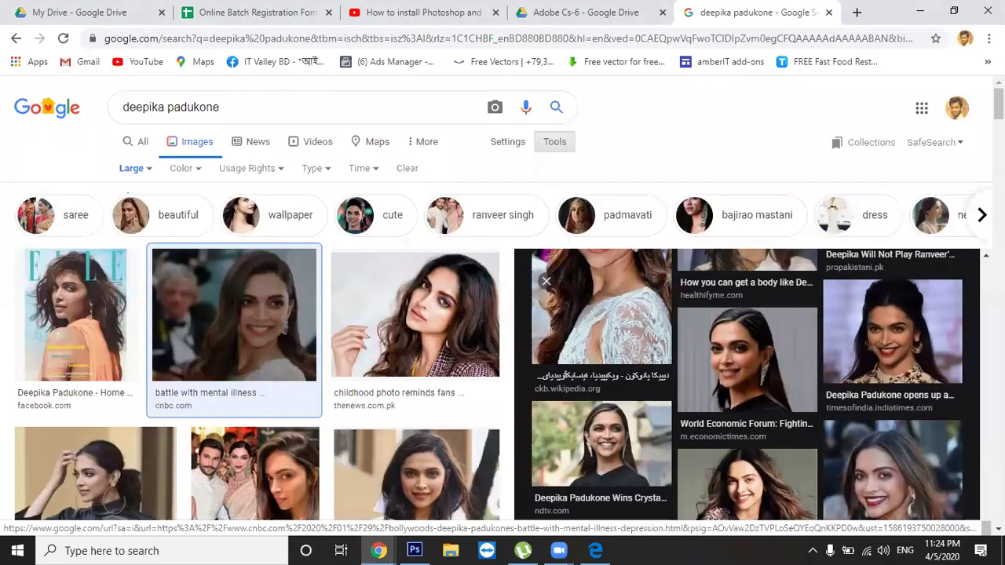
pyautogui.scroll(10, 951, 290)
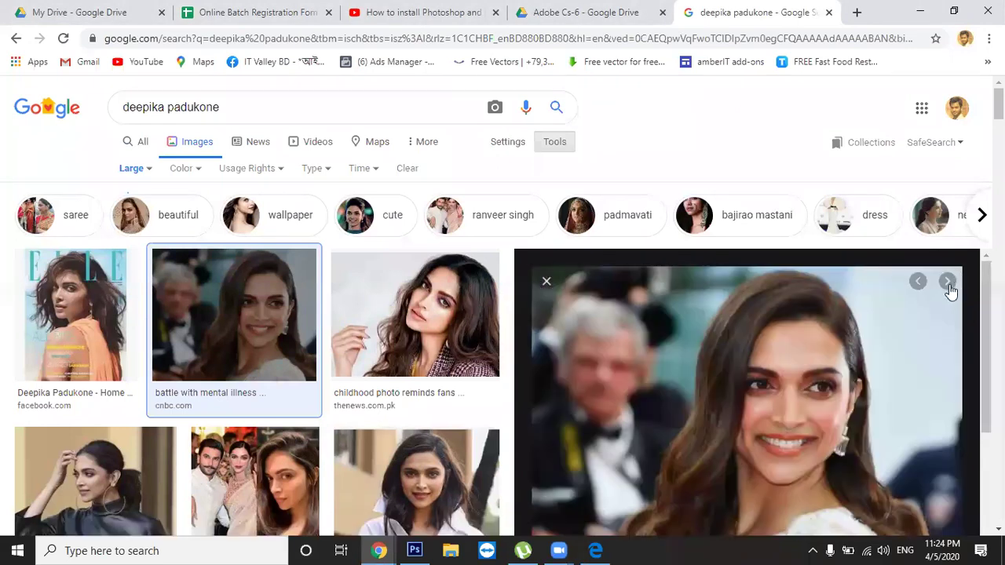
pyautogui.click(546, 284)
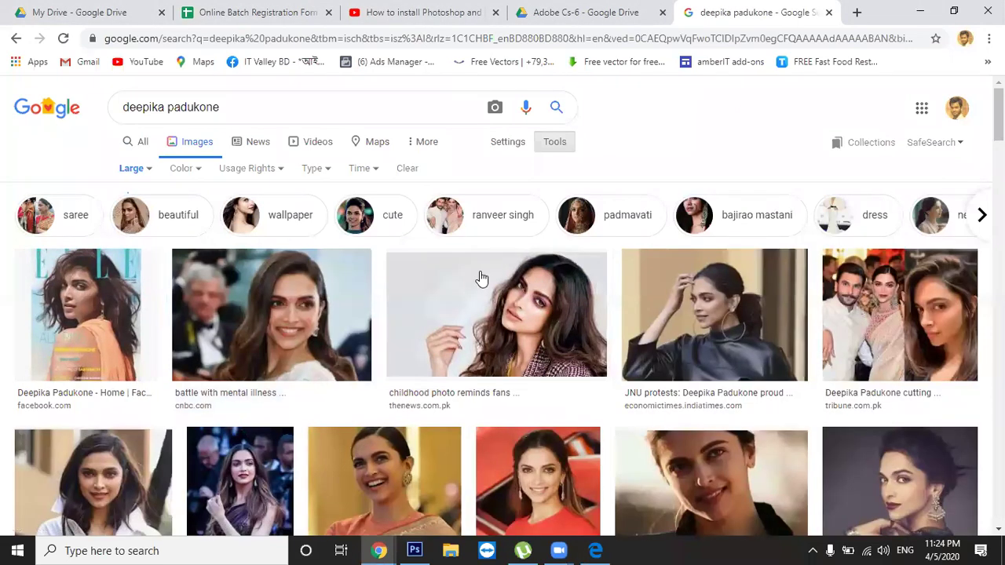
pyautogui.scroll(-2, 482, 279)
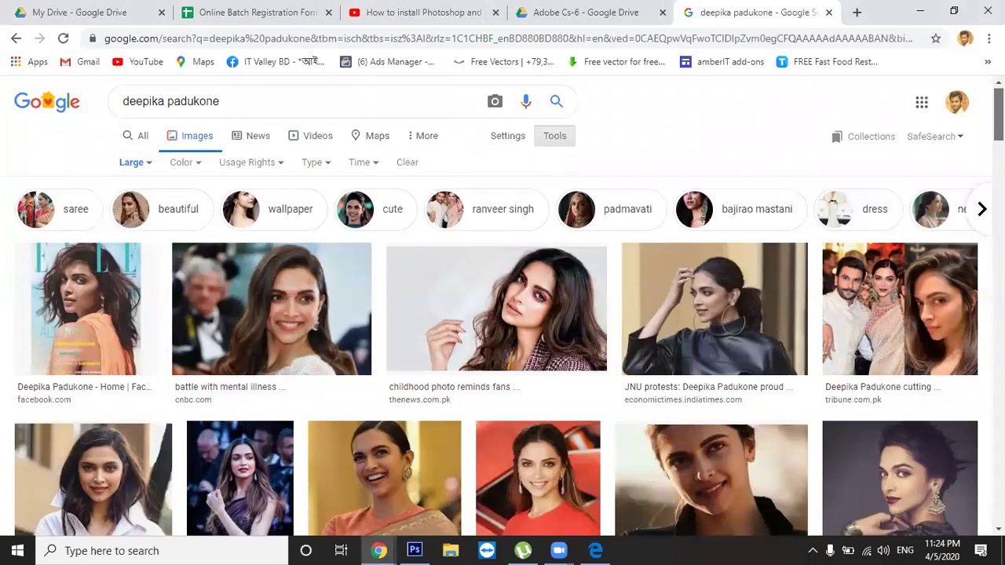
pyautogui.scroll(-2, 503, 306)
pyautogui.scroll(-1, 510, 306)
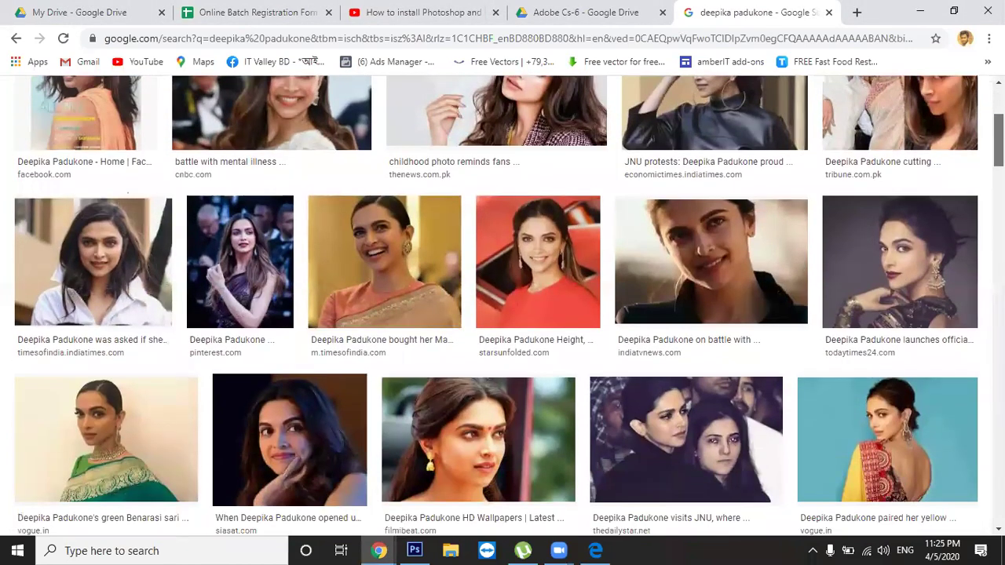
pyautogui.scroll(-2, 502, 307)
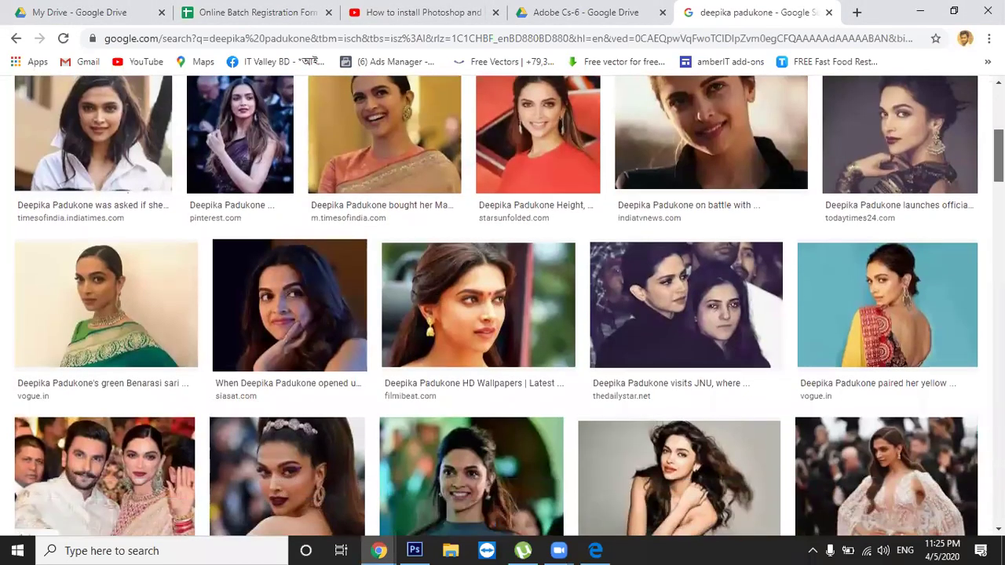
pyautogui.scroll(-2, 502, 306)
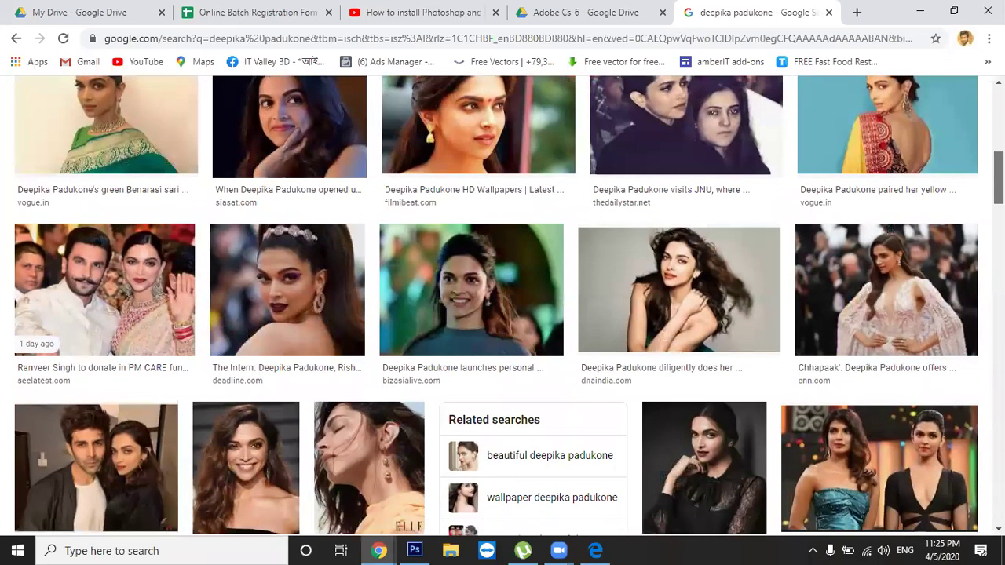
pyautogui.scroll(-1, 503, 306)
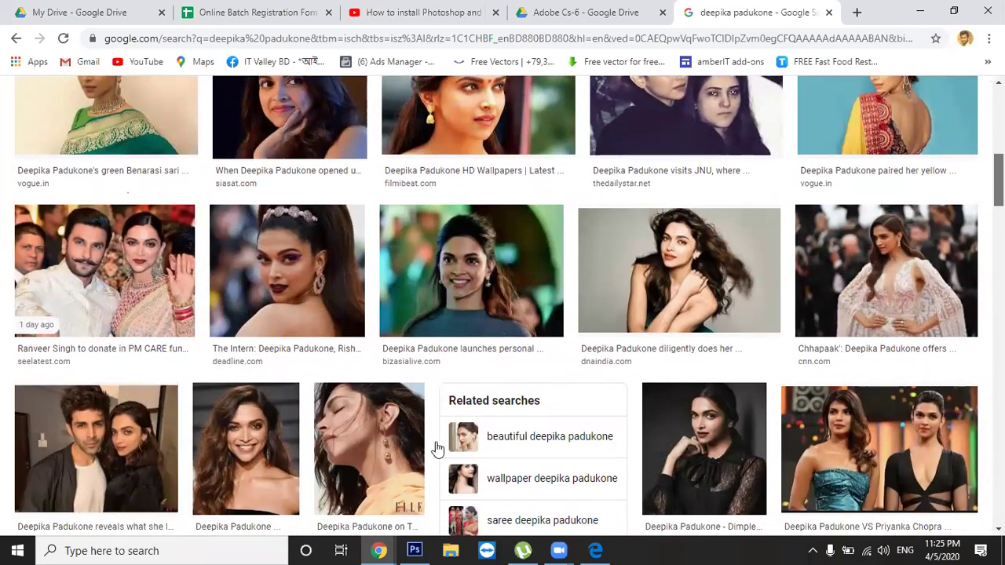
pyautogui.scroll(-1, 437, 449)
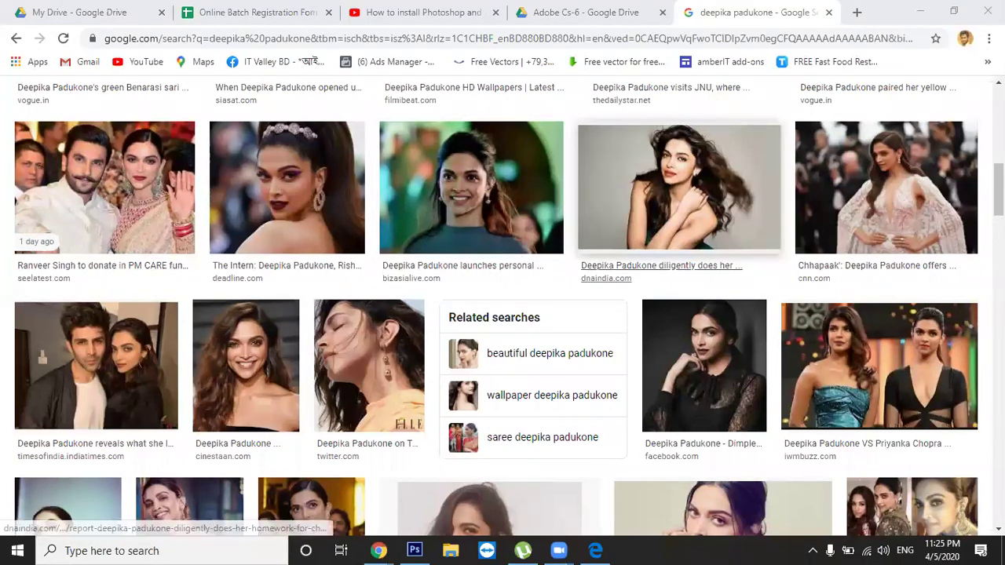
pyautogui.scroll(-2, 661, 266)
pyautogui.scroll(-2, 502, 298)
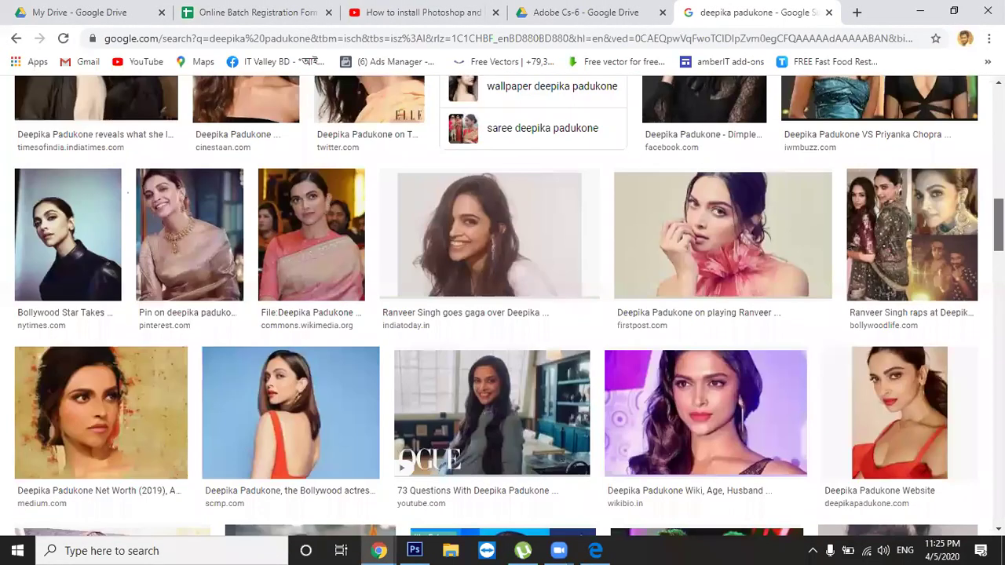
pyautogui.scroll(-3, 545, 157)
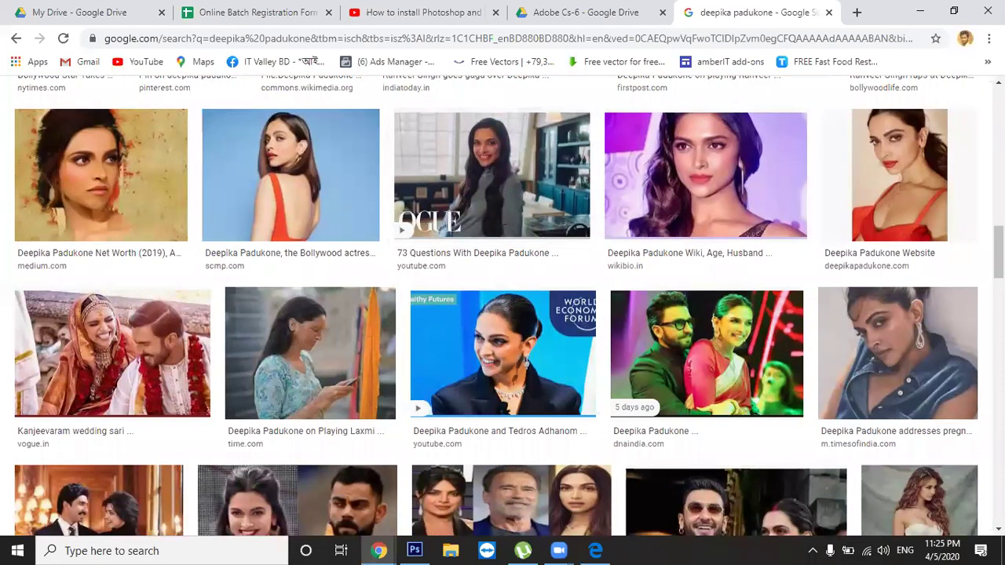
pyautogui.scroll(-3, 546, 157)
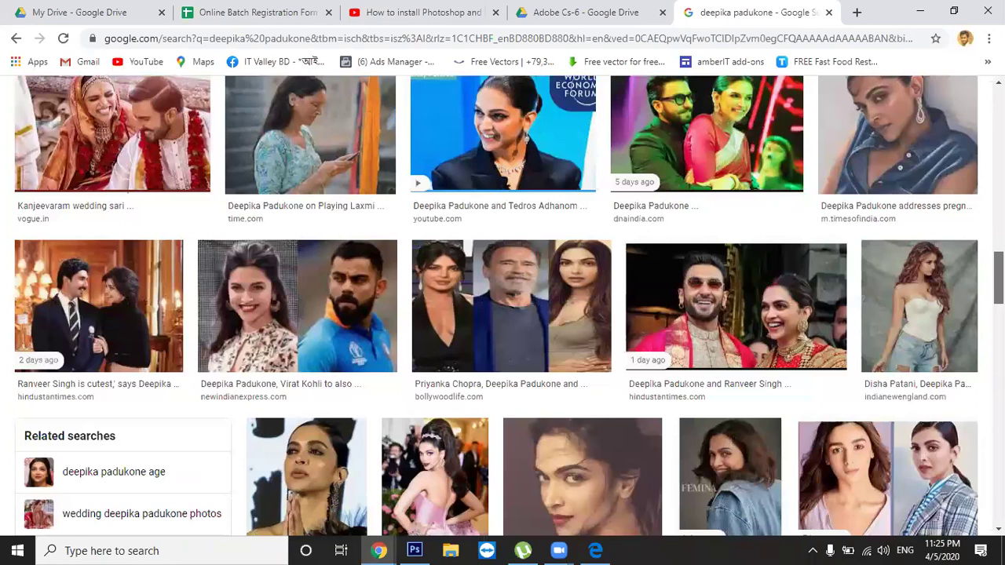
pyautogui.scroll(-1, 503, 306)
pyautogui.scroll(-4, 503, 306)
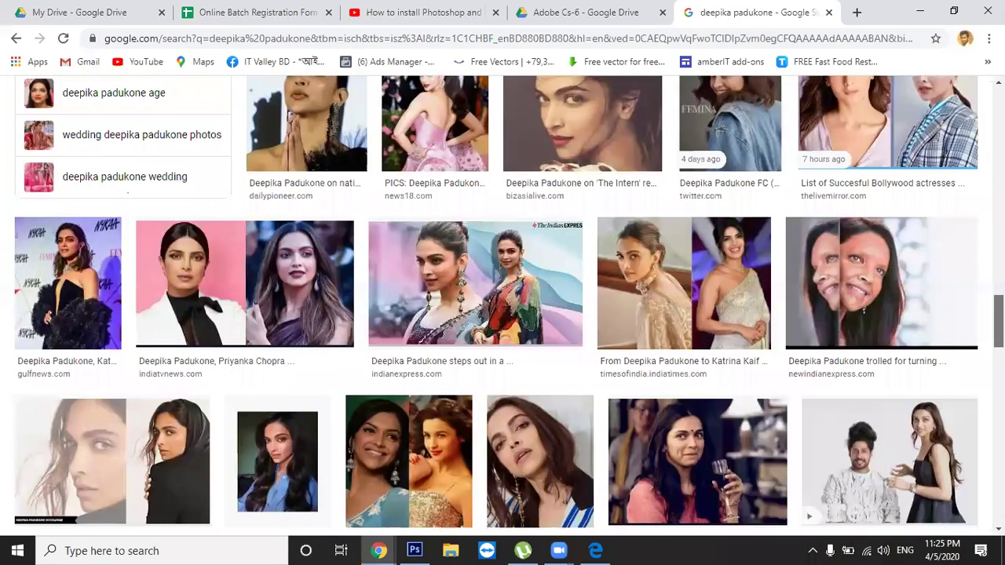
pyautogui.scroll(-1, 502, 307)
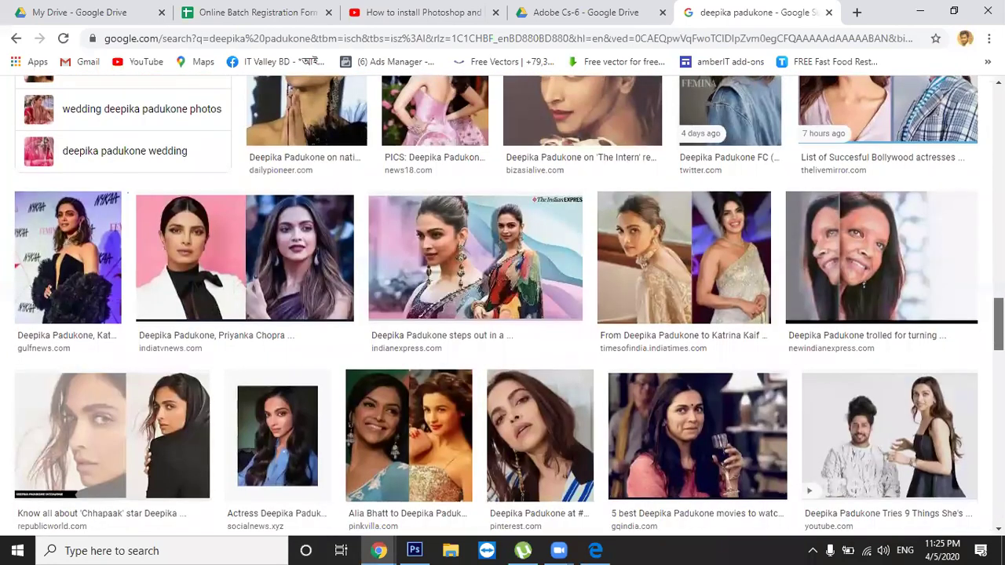
pyautogui.scroll(-3, 503, 306)
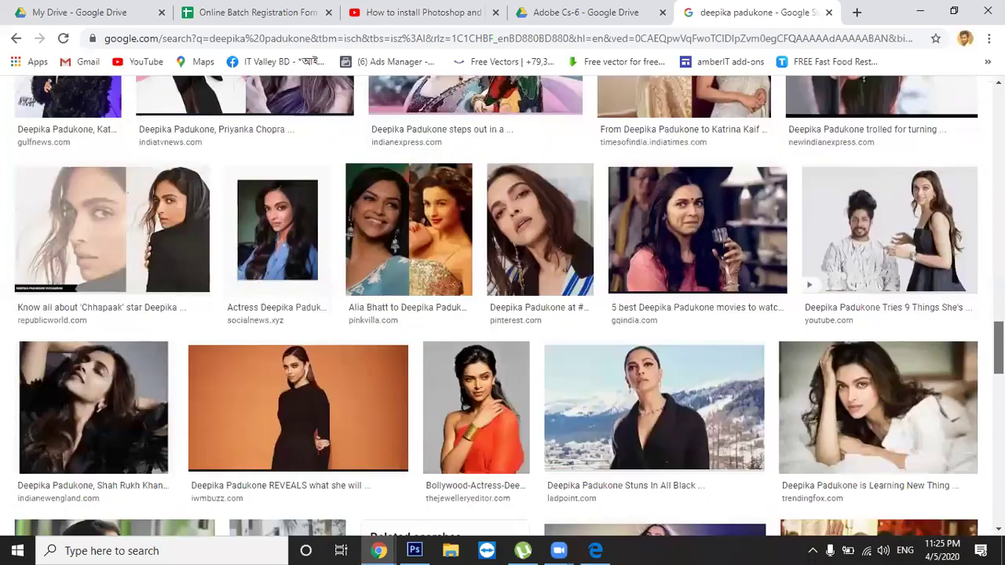
pyautogui.scroll(2, 310, 318)
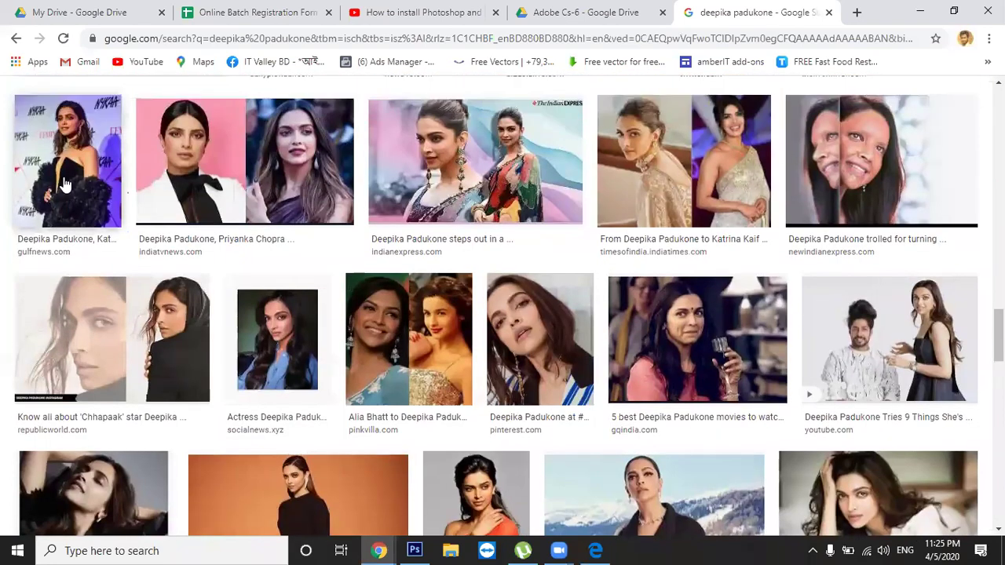
pyautogui.click(66, 184)
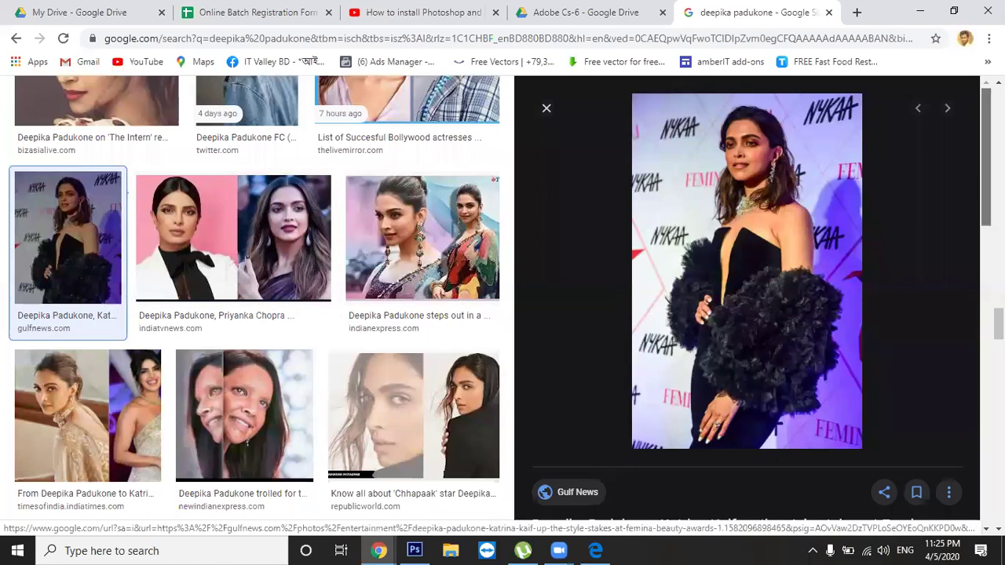
pyautogui.scroll(-5, 747, 299)
pyautogui.scroll(-3, 747, 298)
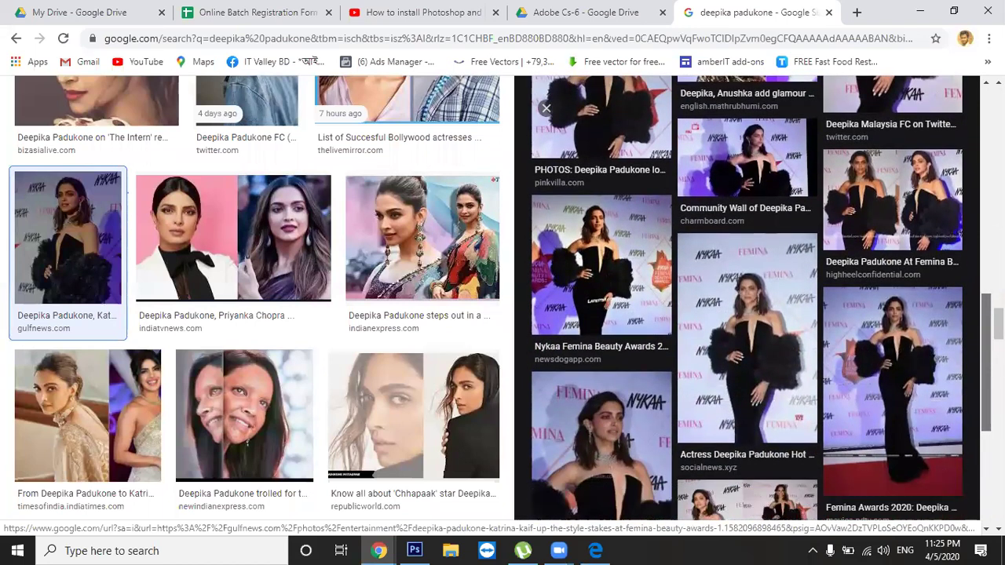
pyautogui.scroll(8, 747, 298)
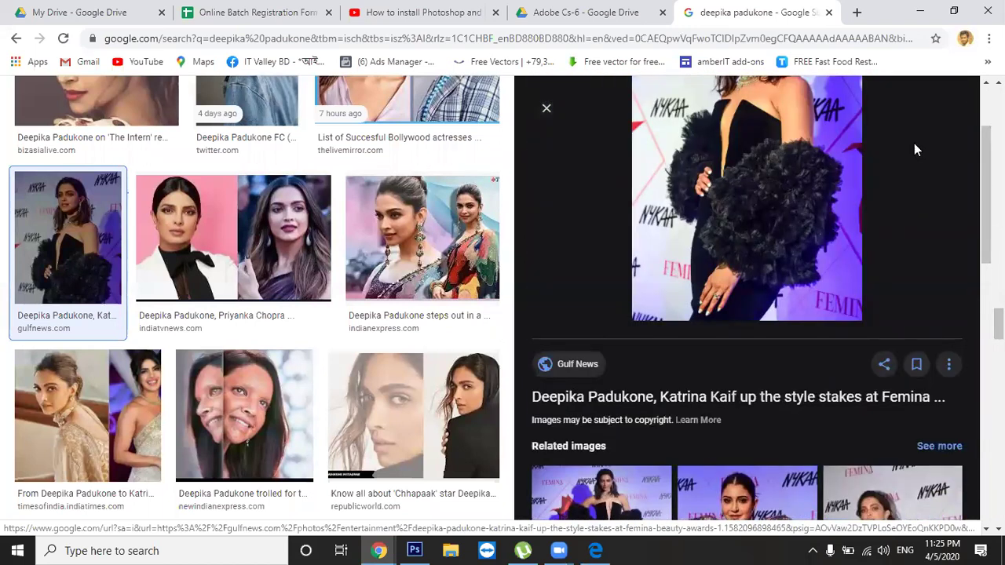
pyautogui.click(547, 108)
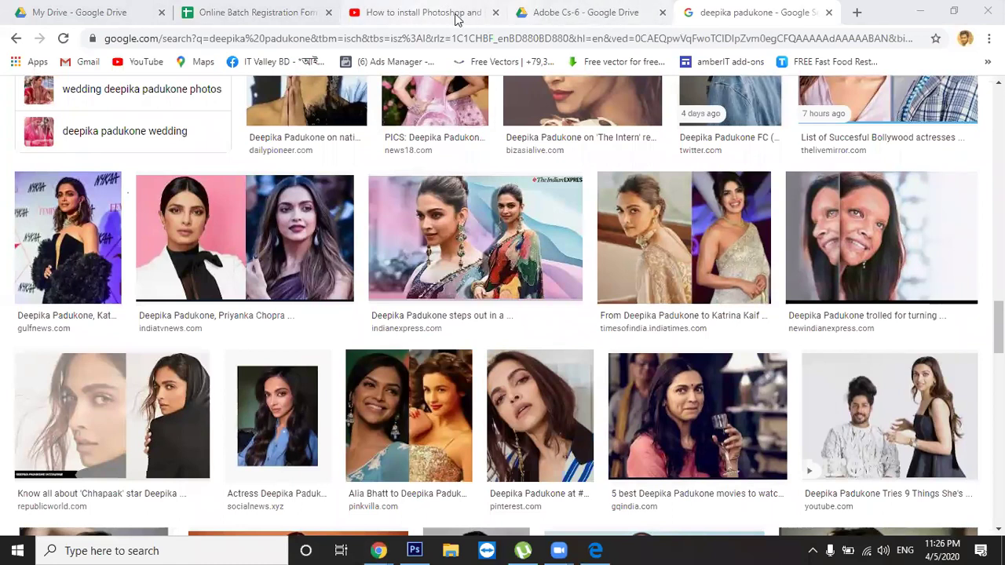
# Run a new Google search for the Bangladeshi actress's name
pyautogui.click(773, 34)
pyautogui.write('purnima')
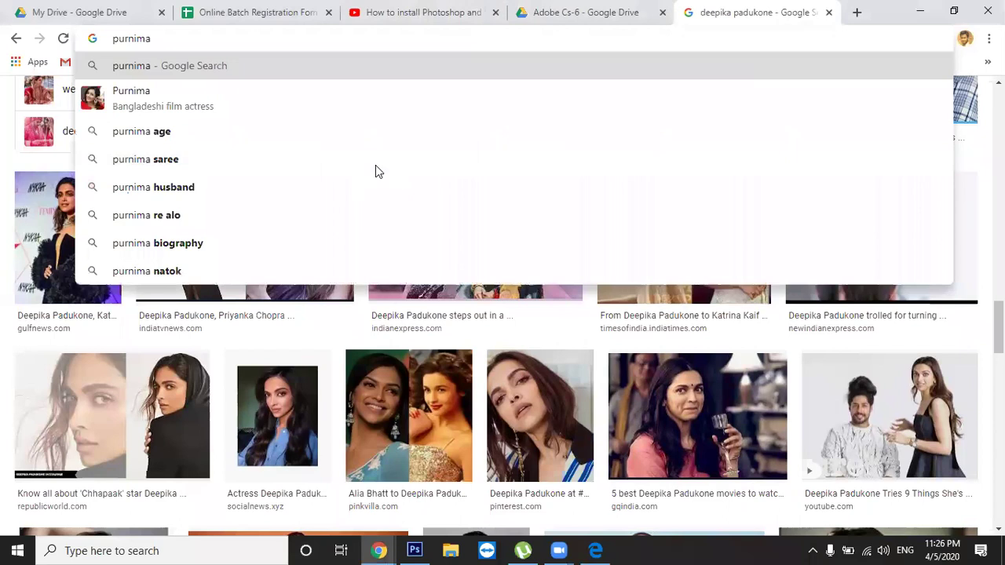
pyautogui.press('Return')
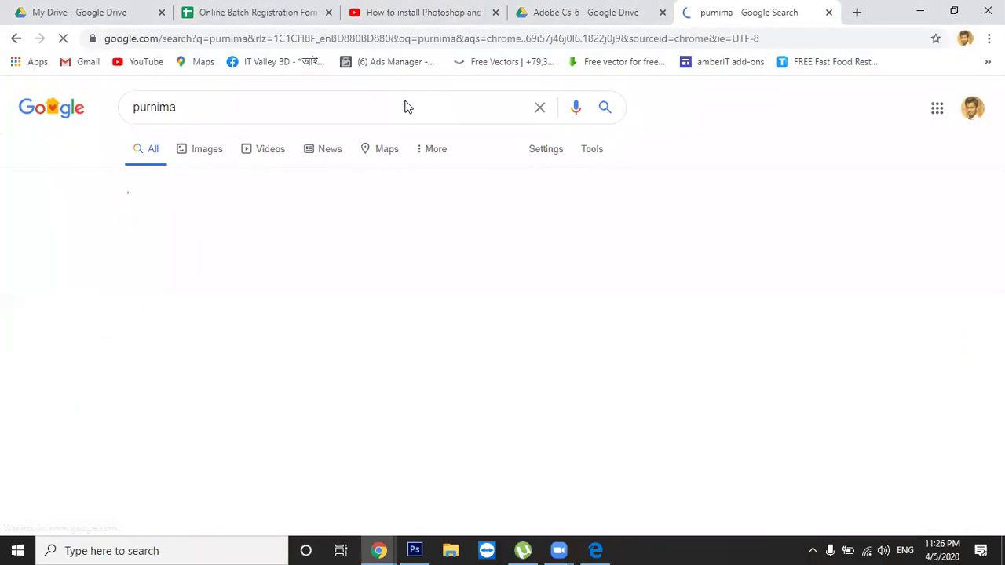
# Switch to image results and scroll through the actress's photos
pyautogui.click(224, 150)
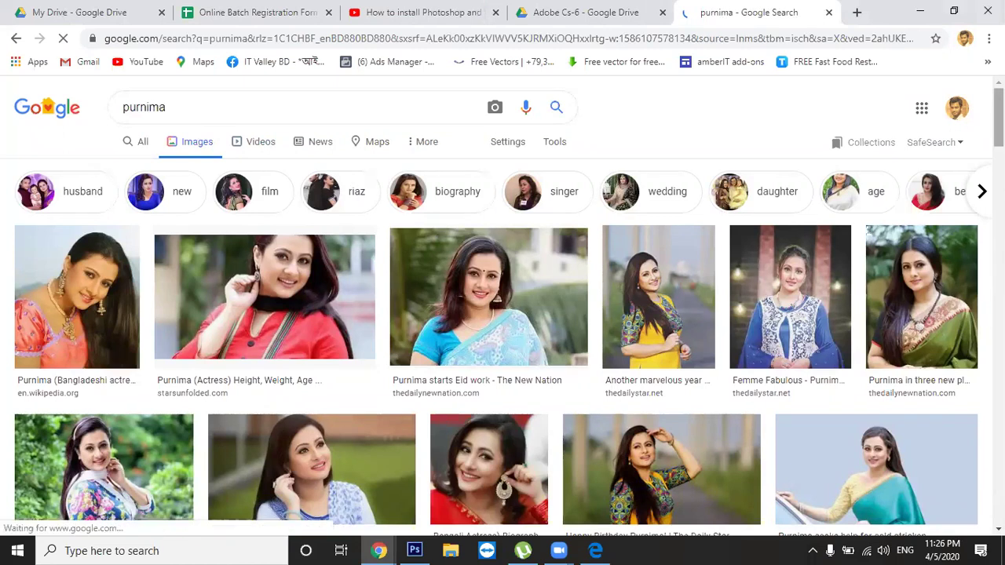
pyautogui.scroll(-4, 763, 456)
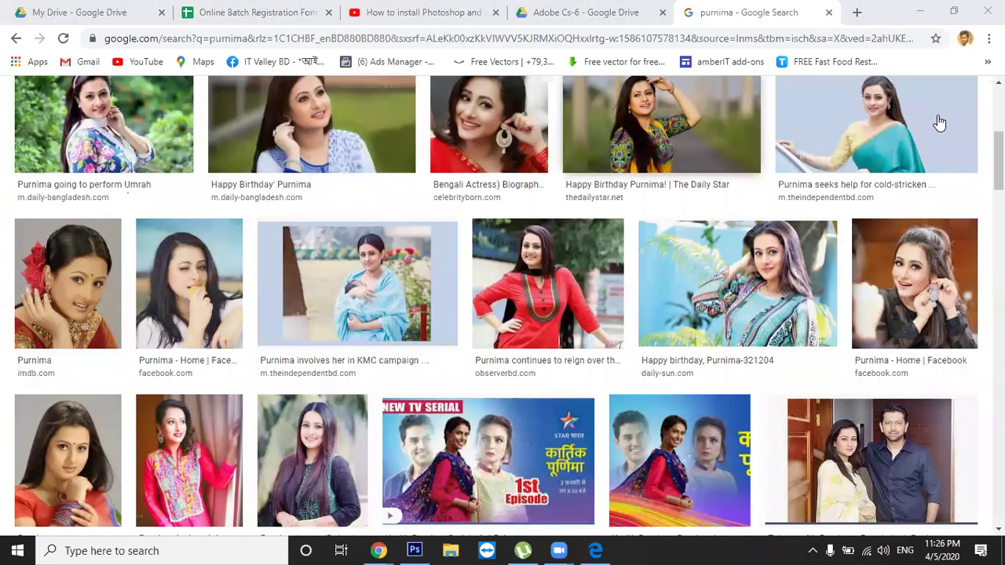
pyautogui.moveTo(999, 156); pyautogui.dragTo(999, 330)
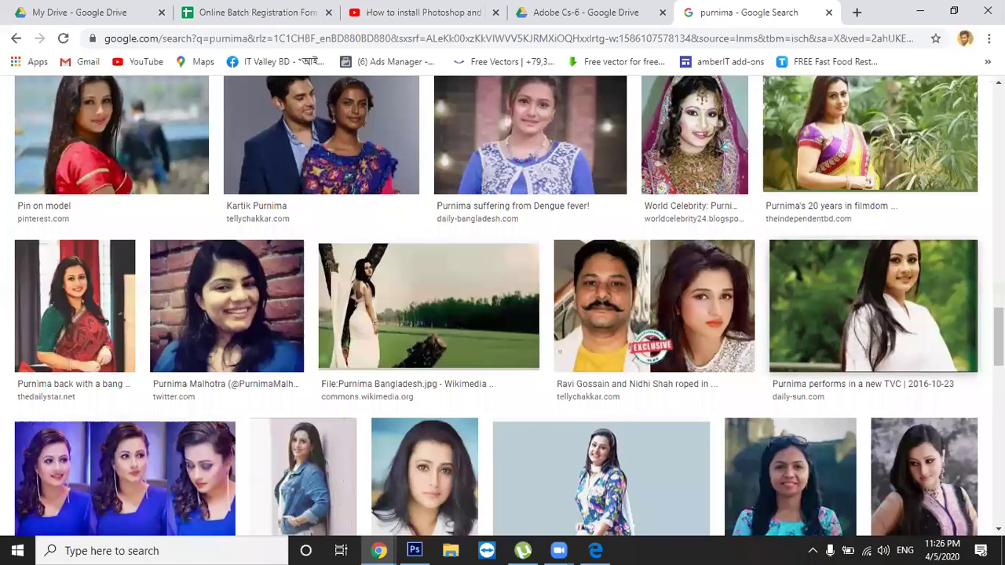
pyautogui.scroll(-3, 873, 306)
pyautogui.moveTo(999, 371); pyautogui.dragTo(999, 441)
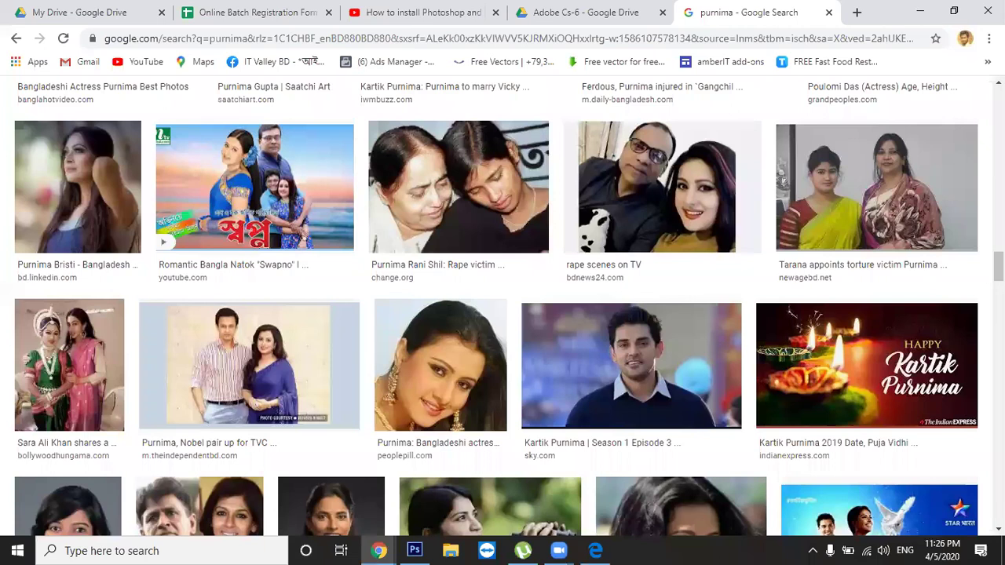
pyautogui.moveTo(999, 267); pyautogui.dragTo(999, 107)
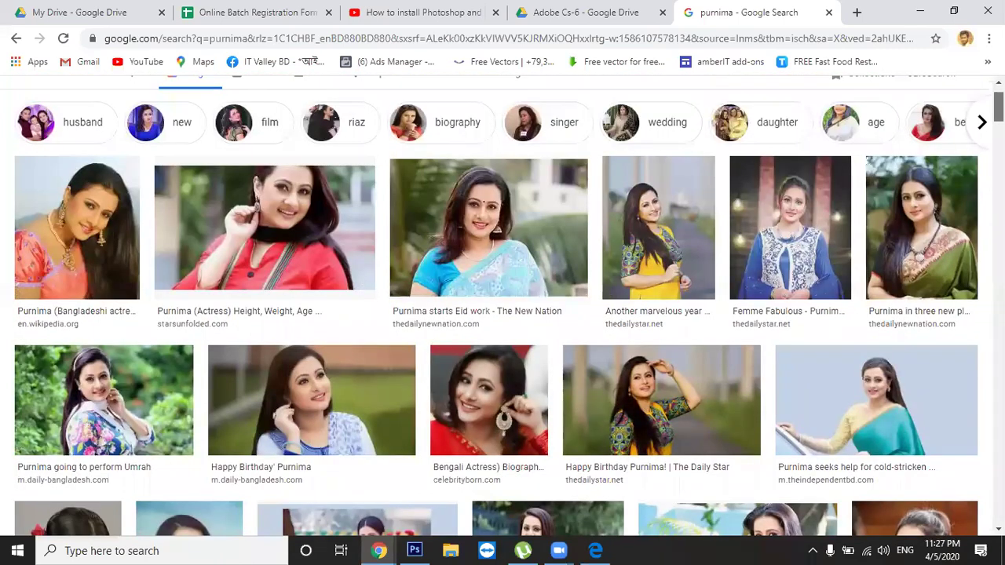
pyautogui.moveTo(999, 107); pyautogui.dragTo(999, 162)
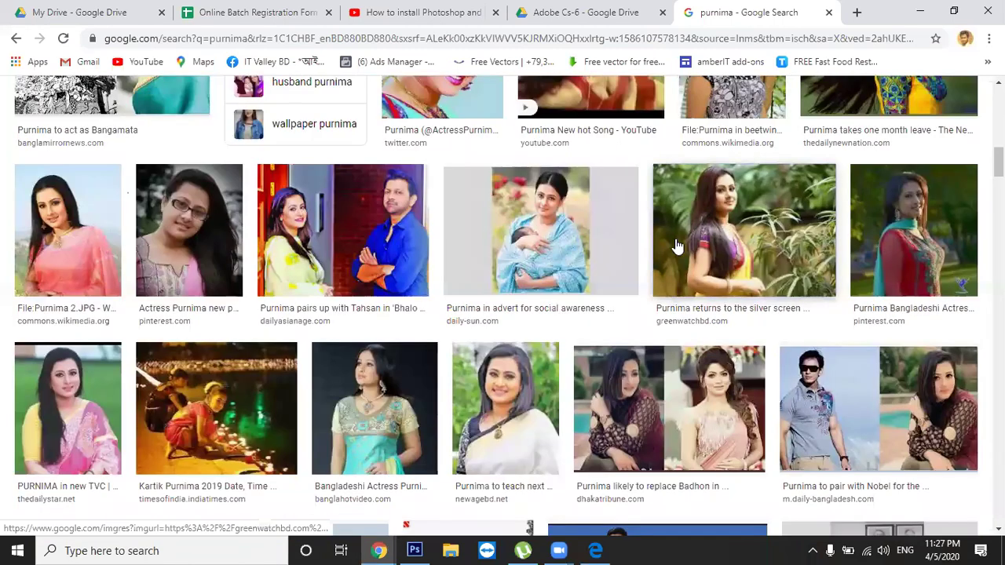
# Go through the ferns photo's related images to the large preview of the woman in pink holding leaves
pyautogui.click(678, 245)
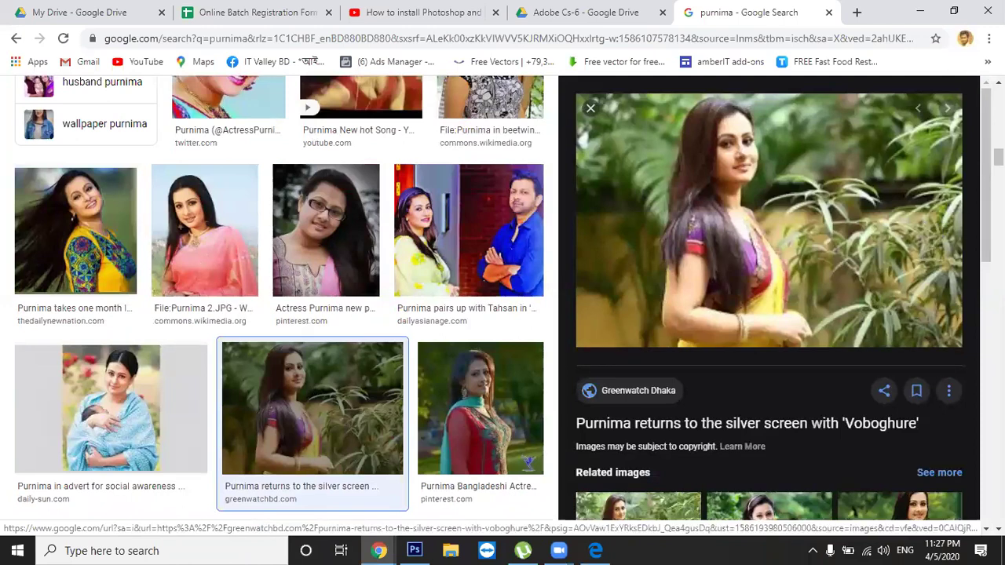
pyautogui.moveTo(986, 175); pyautogui.dragTo(986, 179)
pyautogui.scroll(-2, 653, 355)
pyautogui.click(654, 355)
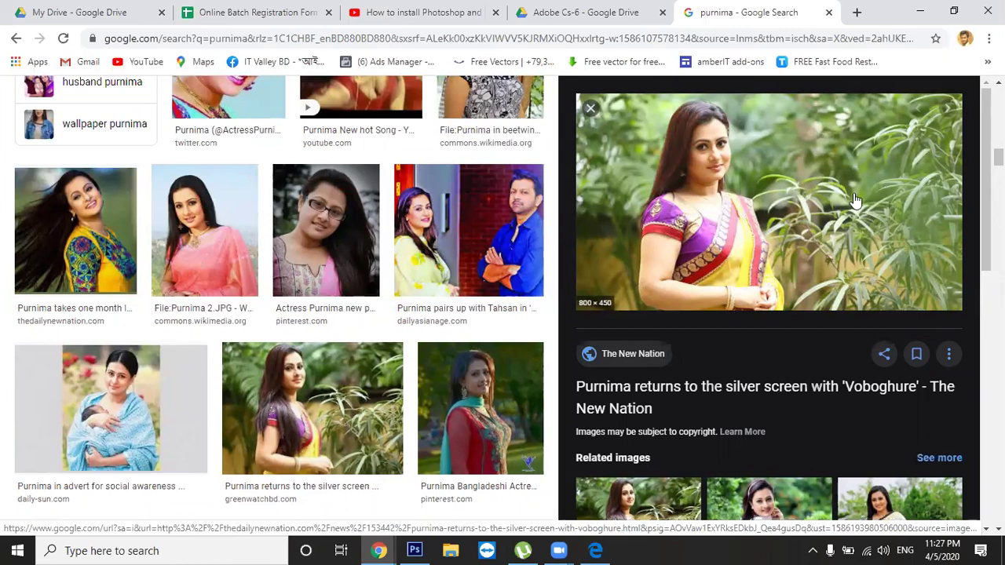
pyautogui.scroll(-4, 770, 298)
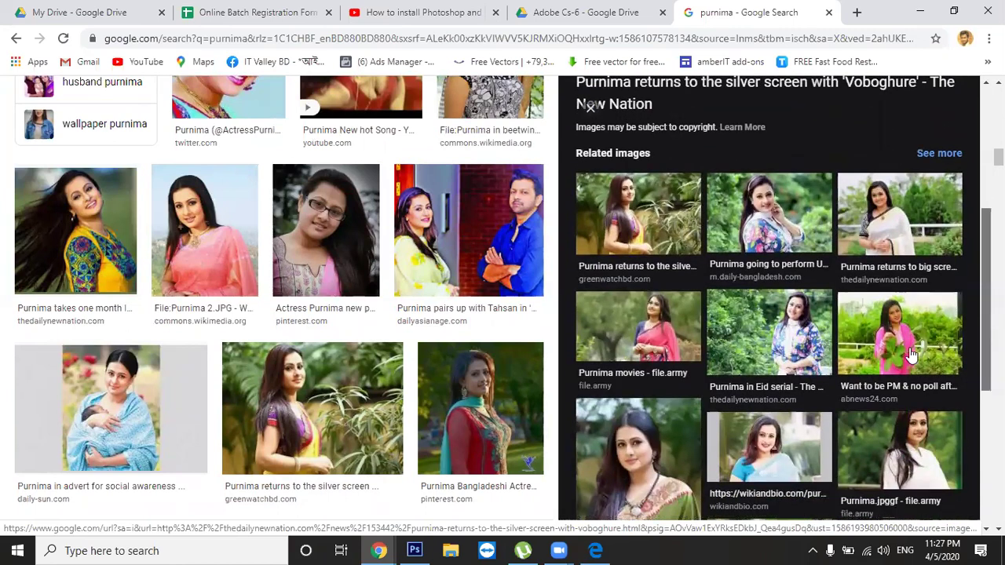
pyautogui.click(907, 341)
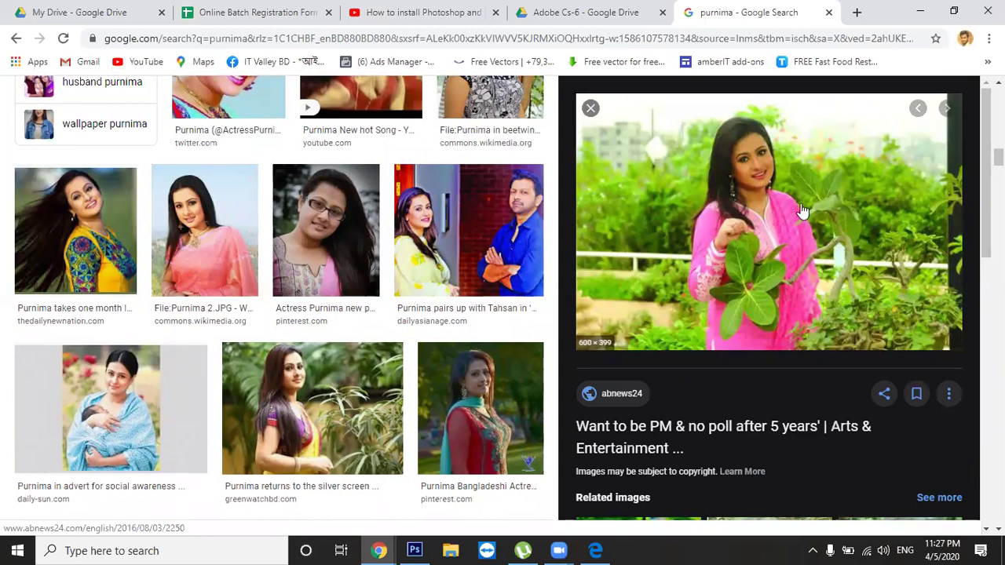
# Save the pink-outfit garden photo as a JPEG and drag purnima_1360_2250.jpg into Photoshop
pyautogui.rightClick(725, 191)
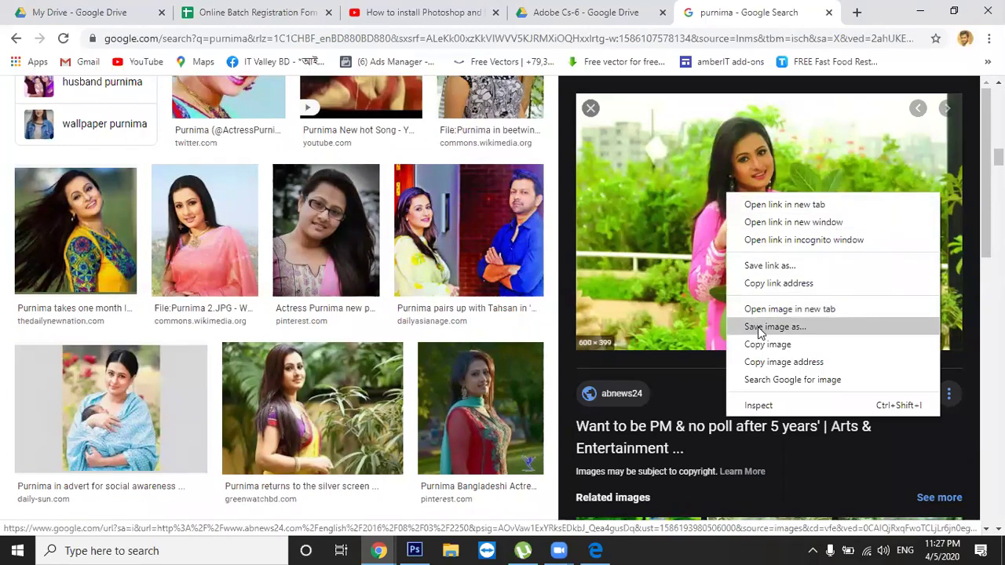
pyautogui.click(758, 327)
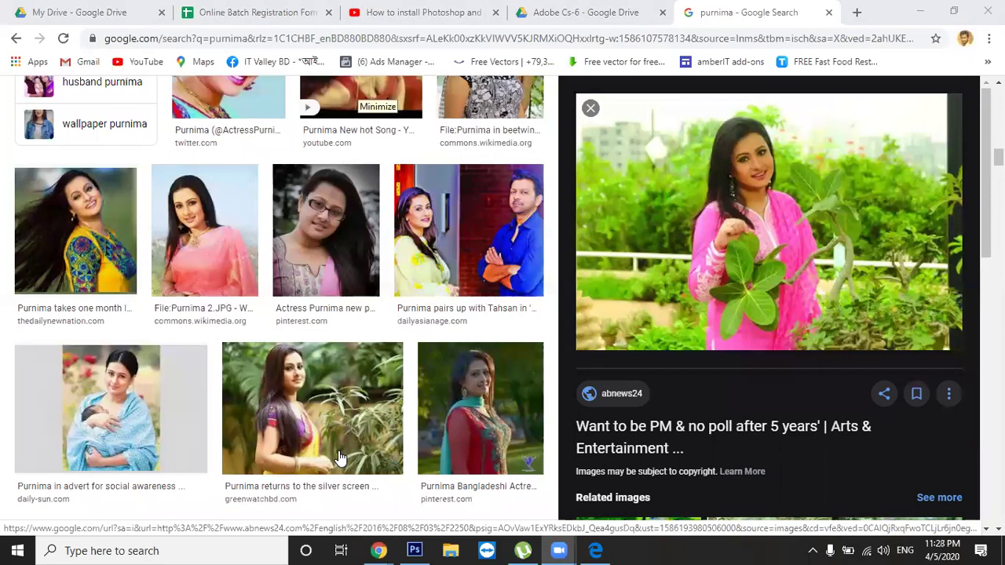
pyautogui.hotkey('alt', 'Tab')
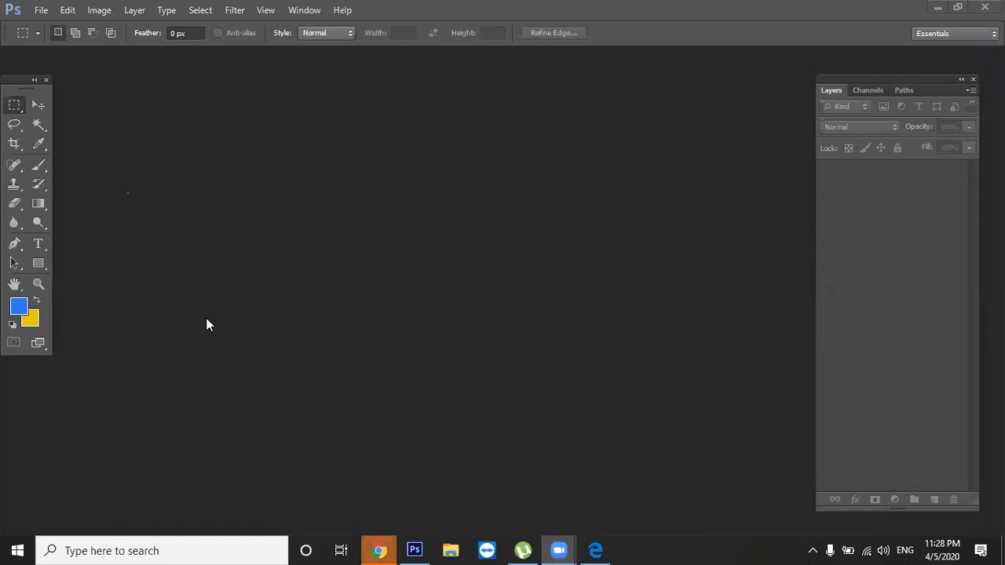
pyautogui.click(384, 548)
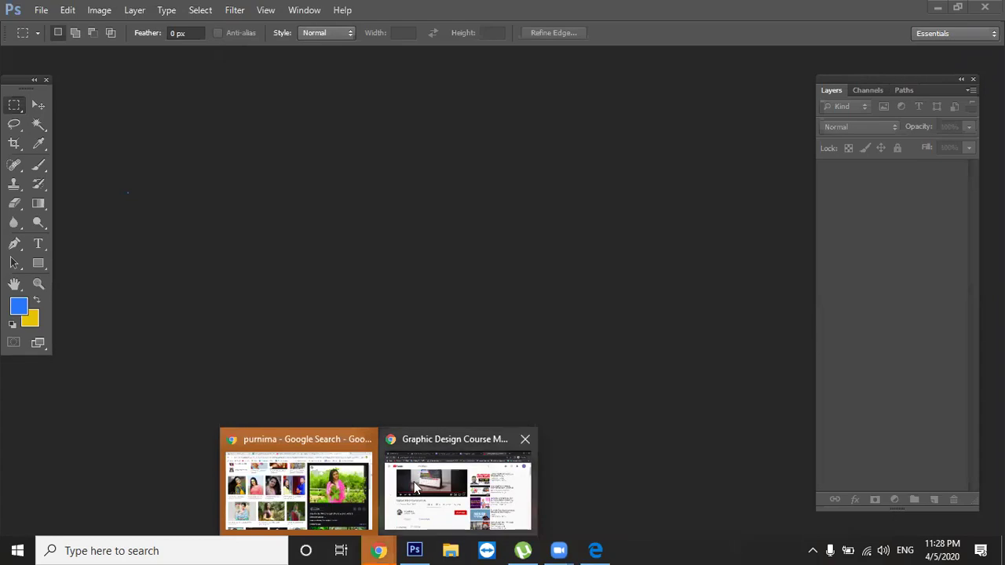
pyautogui.click(363, 495)
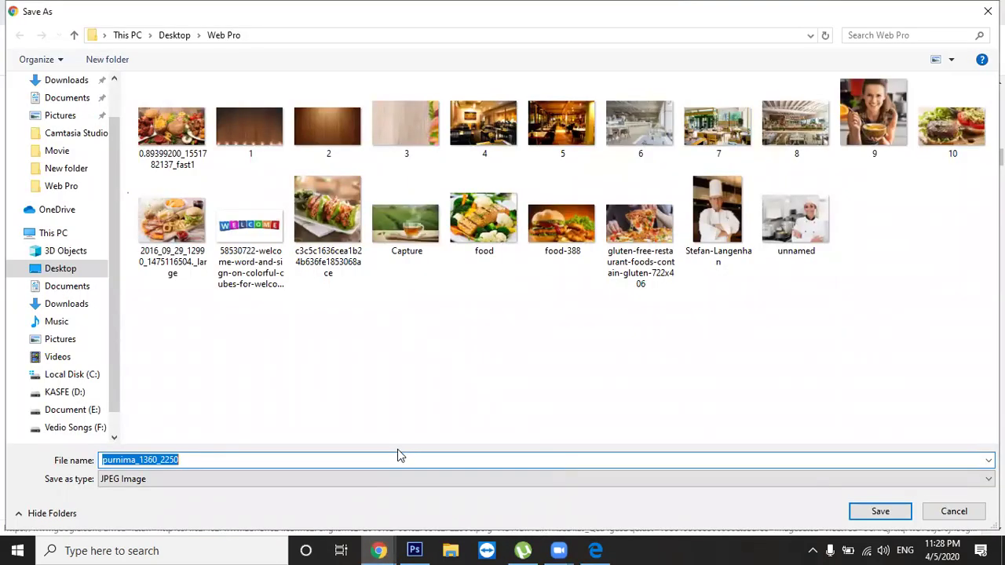
pyautogui.click(853, 509)
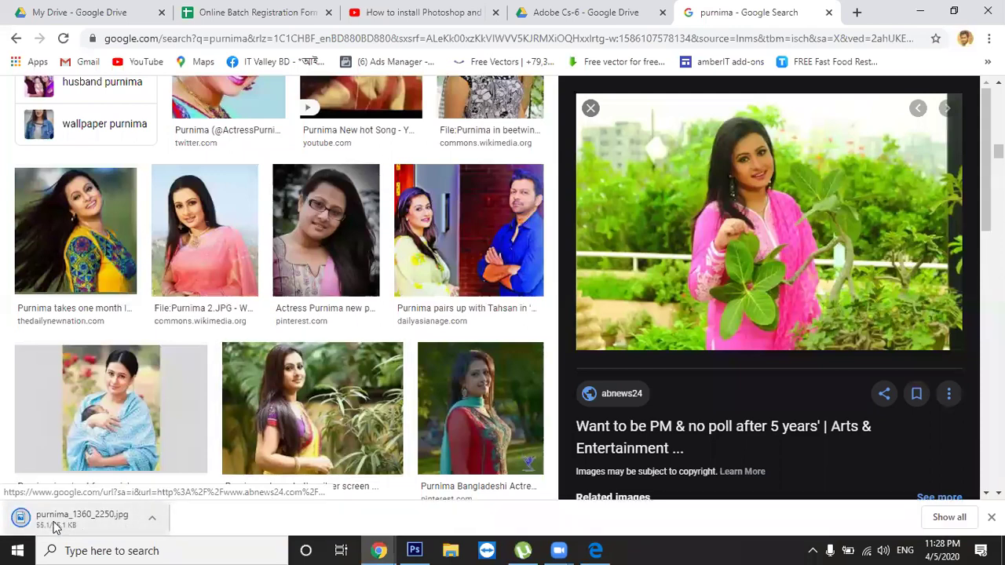
pyautogui.click(29, 529)
pyautogui.moveTo(29, 523); pyautogui.dragTo(529, 314)
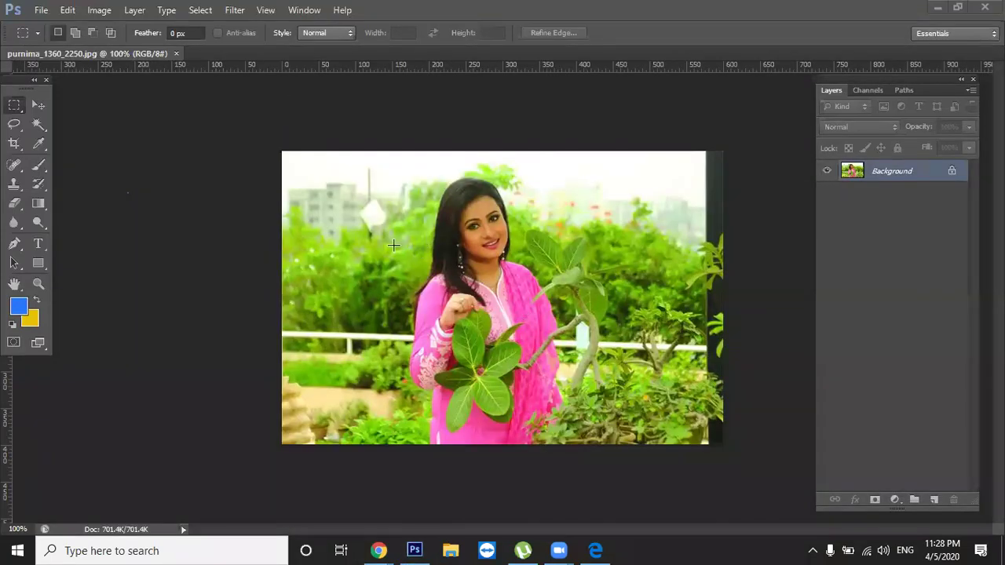
pyautogui.click(297, 419)
pyautogui.click(954, 174)
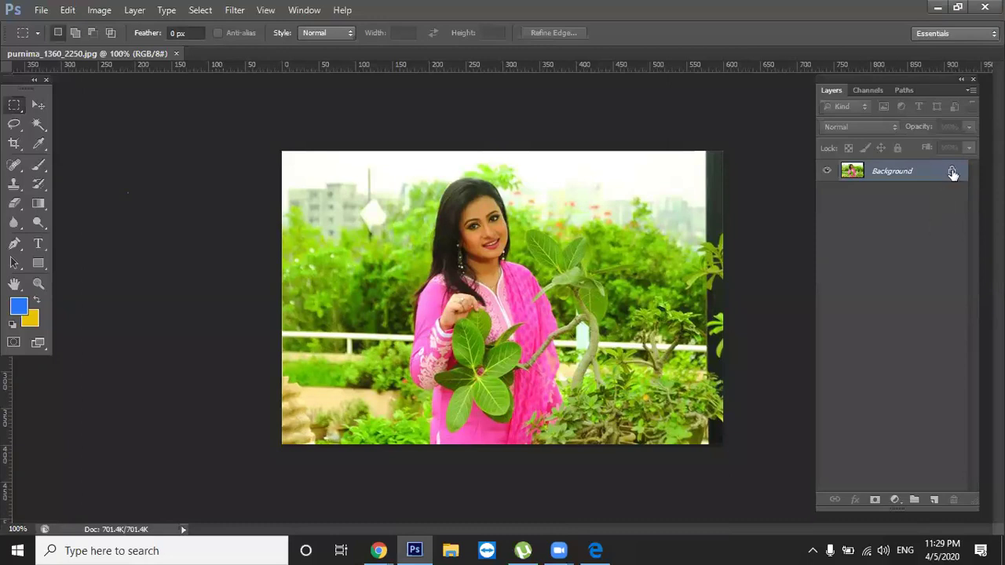
# Convert the locked Background into Layer 0 and select it with the Move tool
pyautogui.doubleClick(952, 174)
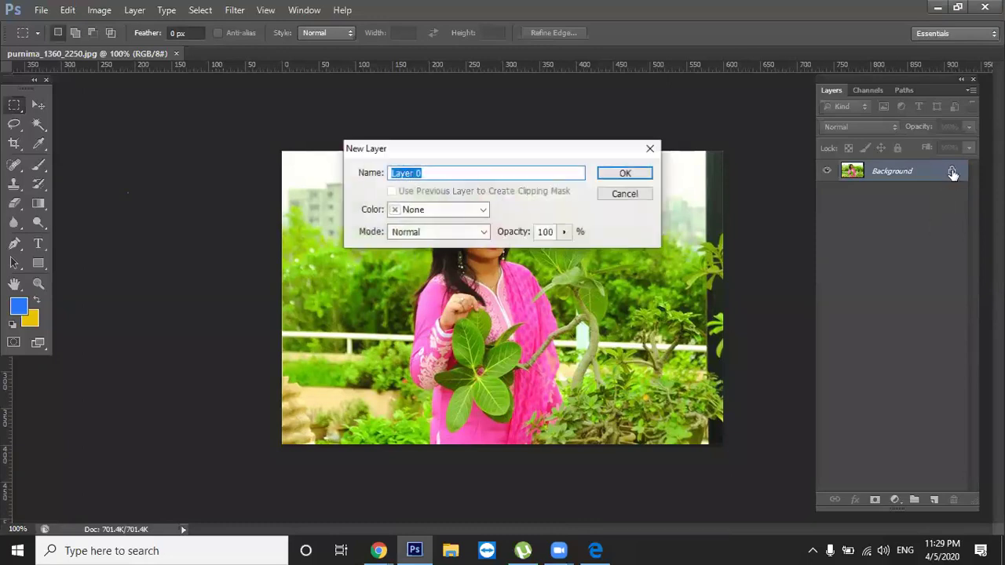
pyautogui.click(617, 176)
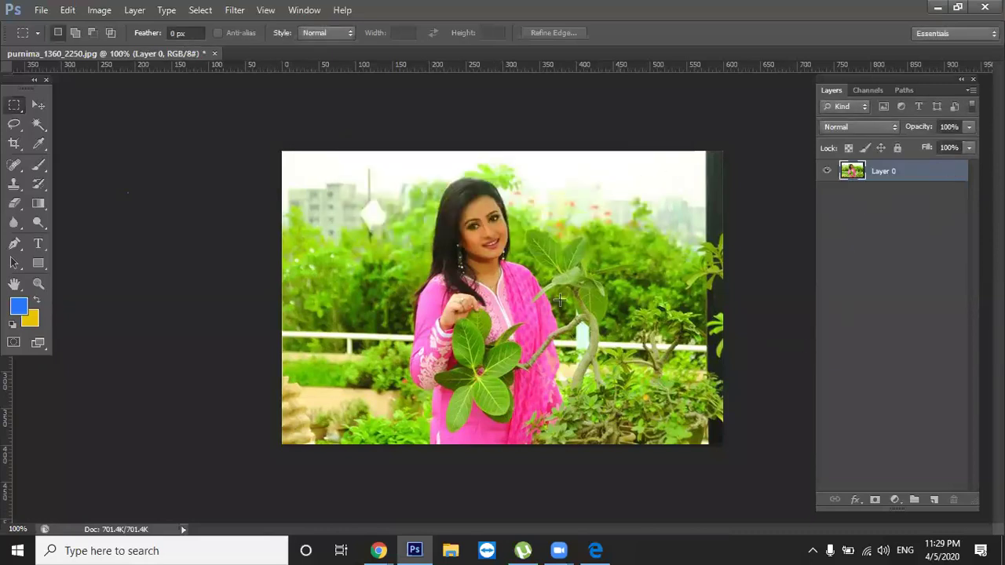
pyautogui.click(39, 105)
pyautogui.click(130, 195)
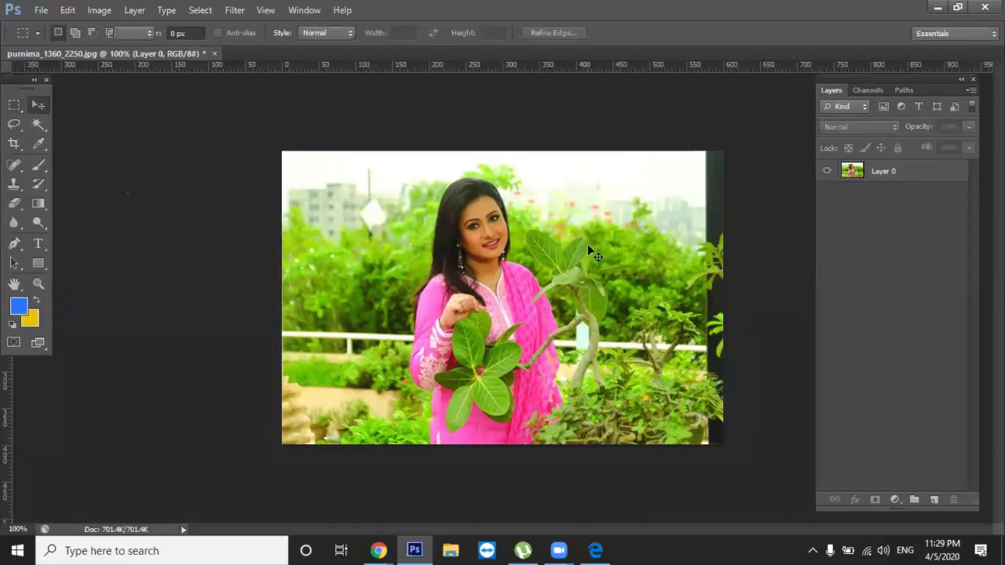
pyautogui.click(587, 245)
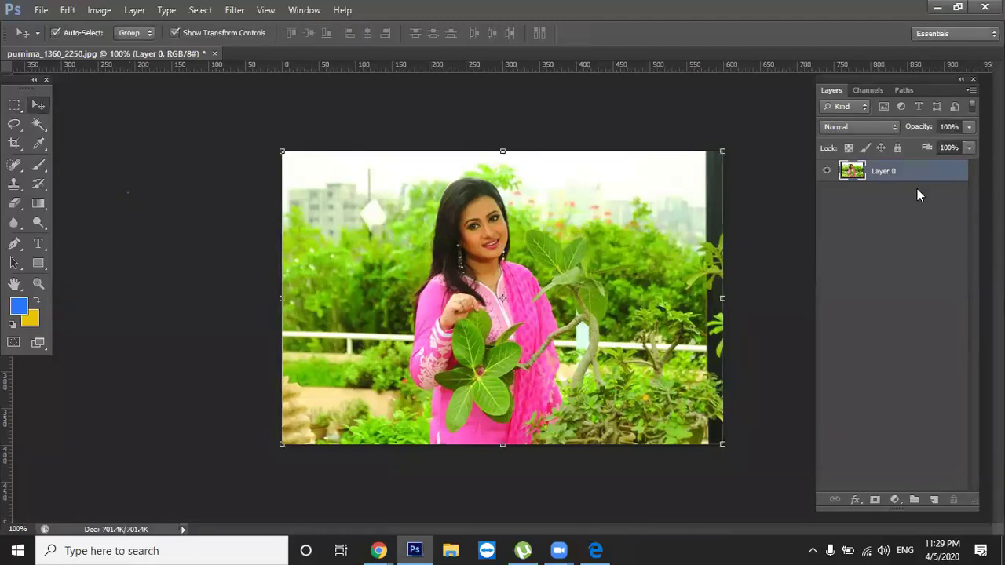
# Duplicate Layer 0, reposition both photos, and hide the original Layer 0
pyautogui.hotkey('ctrl', 'j')
pyautogui.click(773, 230)
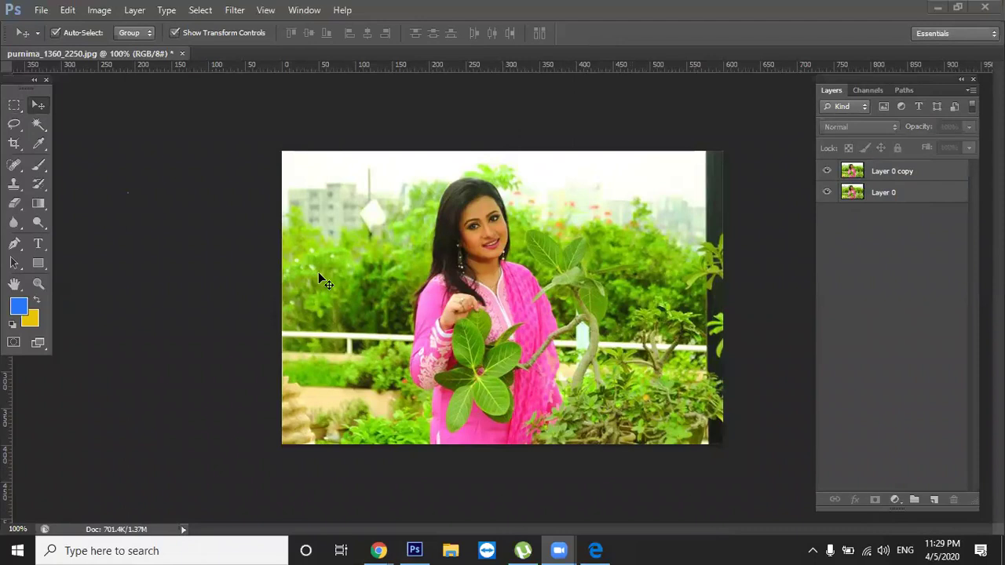
pyautogui.click(770, 282)
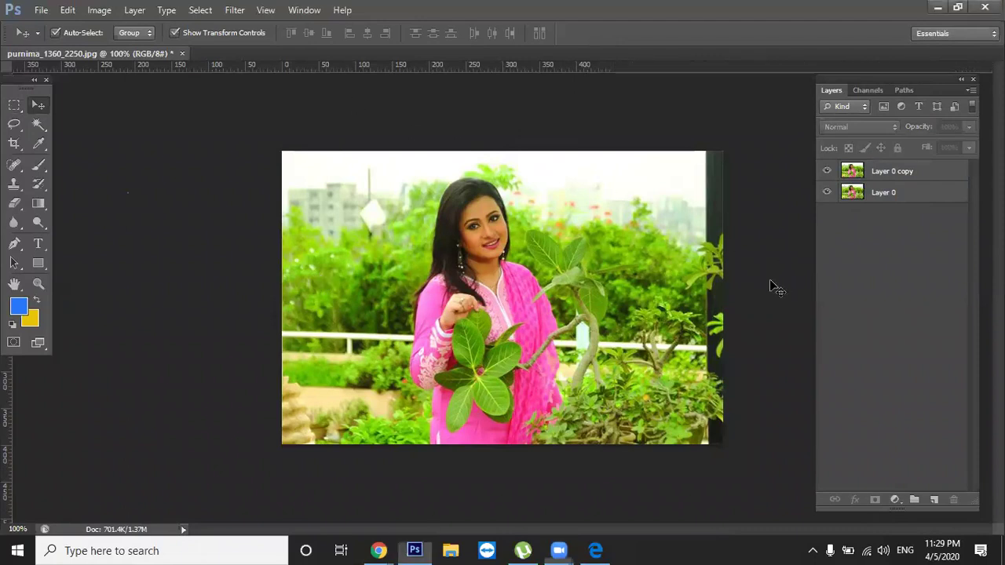
pyautogui.moveTo(616, 275); pyautogui.dragTo(543, 401)
pyautogui.moveTo(527, 222); pyautogui.dragTo(568, 316)
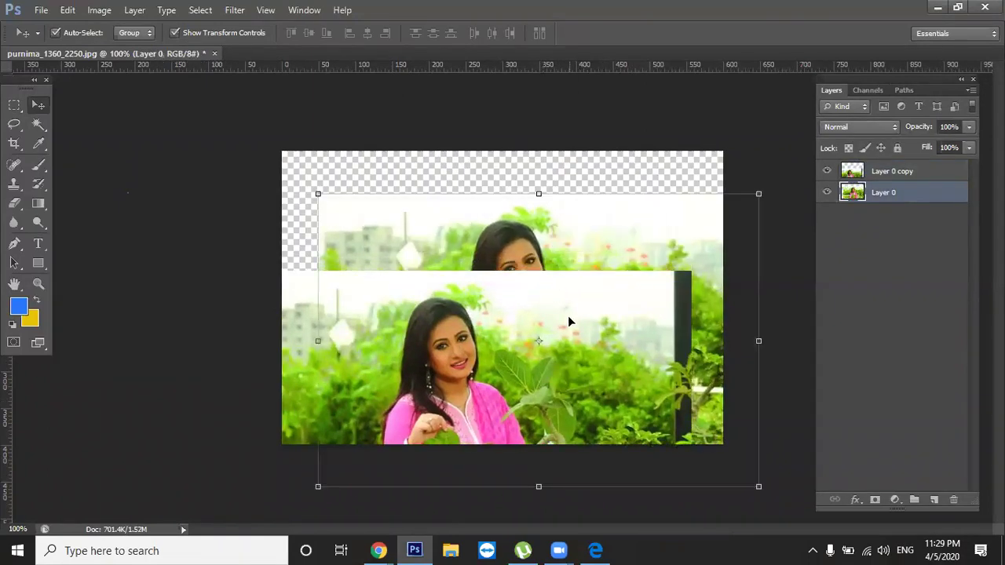
pyautogui.click(826, 278)
pyautogui.moveTo(662, 251); pyautogui.dragTo(664, 231)
pyautogui.click(829, 193)
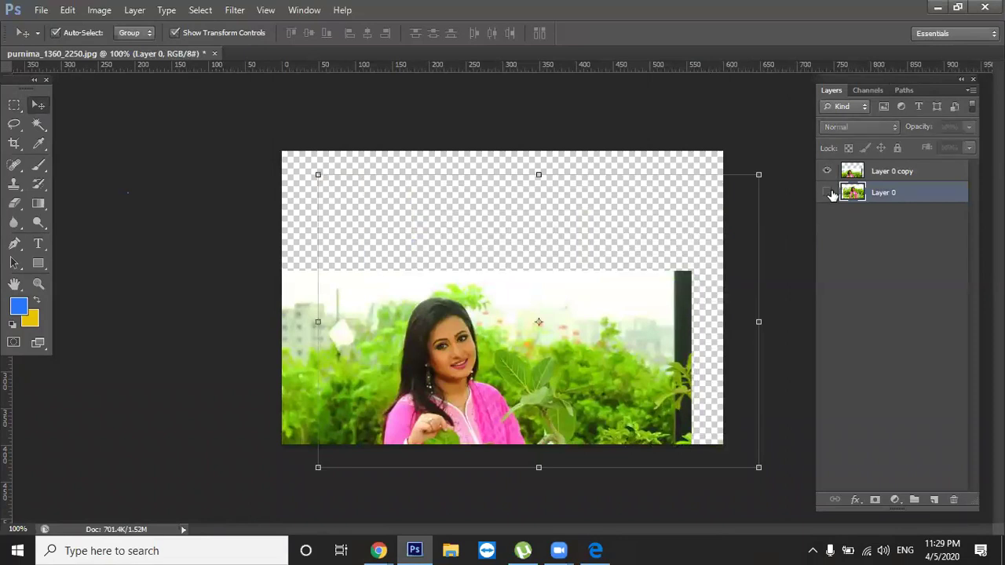
pyautogui.click(829, 193)
pyautogui.click(829, 193)
pyautogui.moveTo(606, 299); pyautogui.dragTo(649, 214)
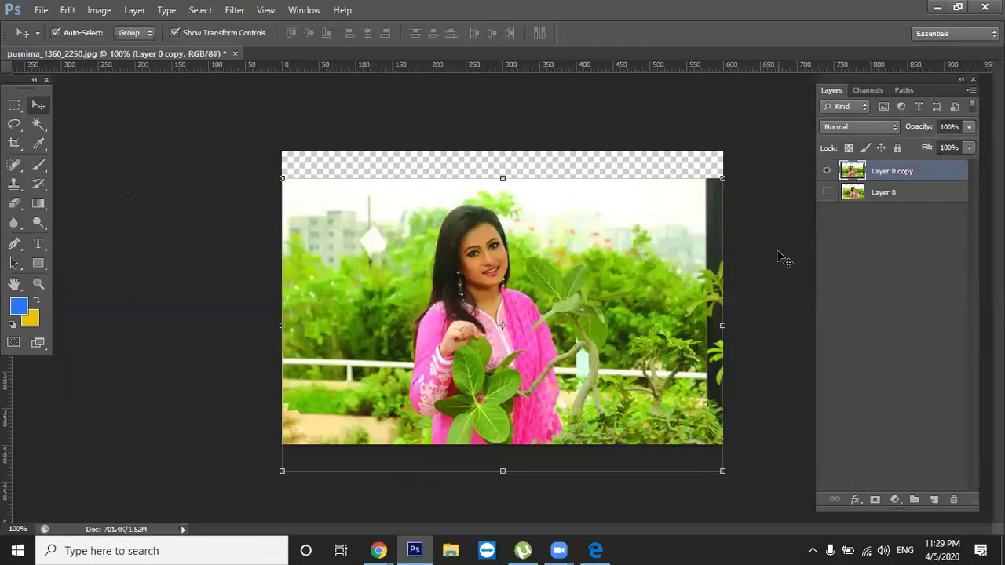
# Make Layer 0 copy 2, hide Layer 0 copy, then rotate and shift the new copy
pyautogui.hotkey('ctrl', 'j')
pyautogui.click(827, 192)
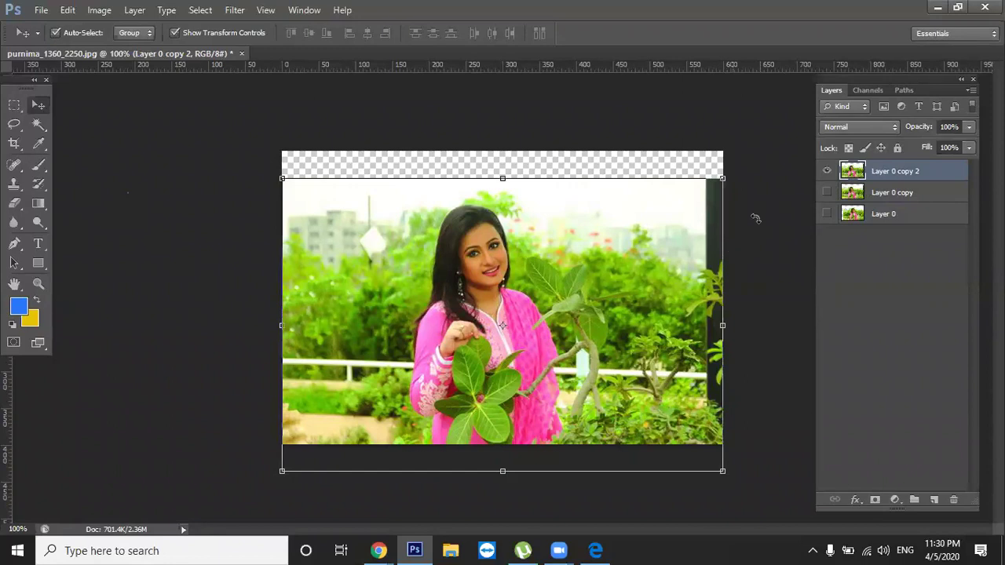
pyautogui.moveTo(777, 246); pyautogui.dragTo(641, 282)
pyautogui.press('Return')
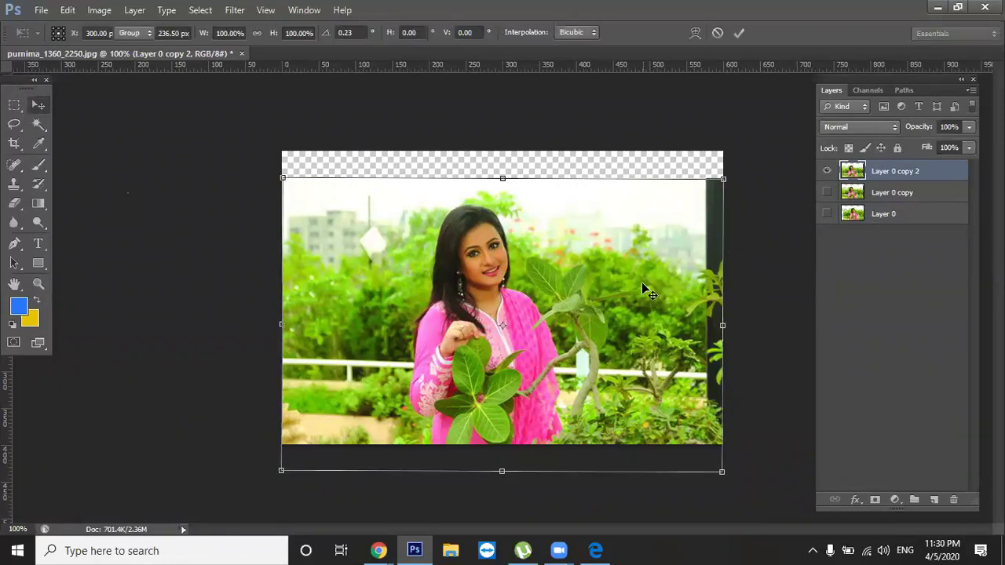
pyautogui.click(731, 305)
pyautogui.moveTo(641, 335); pyautogui.dragTo(629, 291)
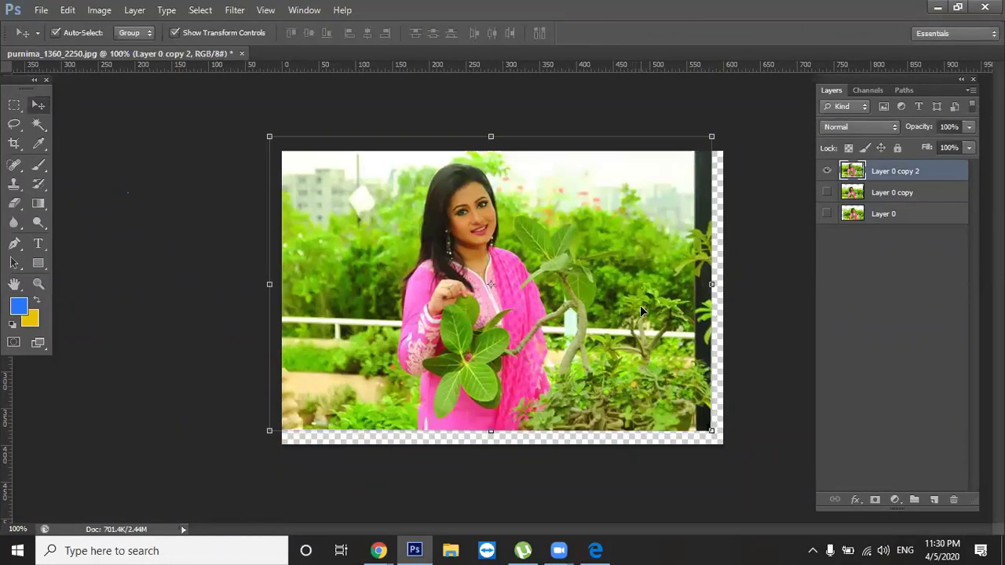
pyautogui.hotkey('ctrl', 'z')
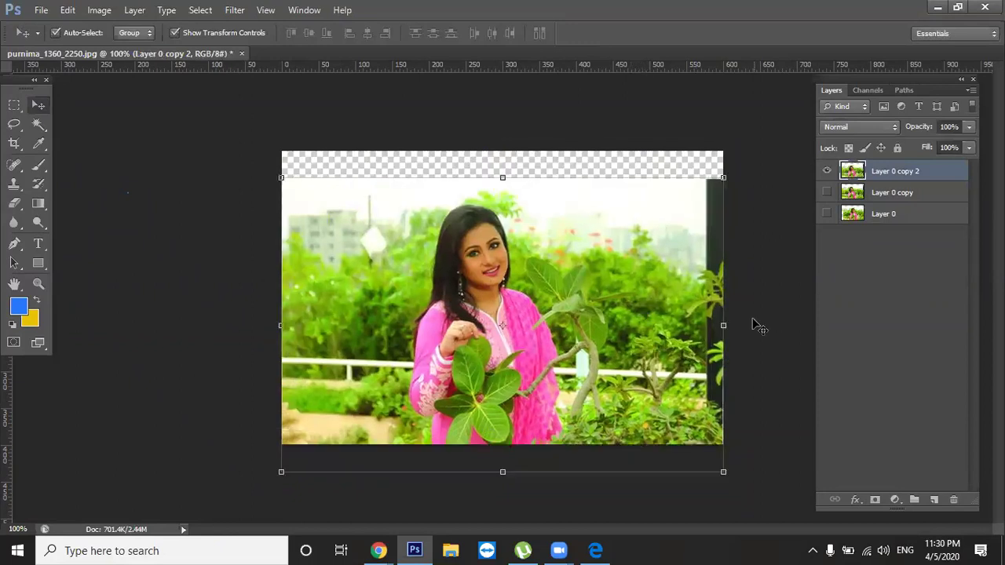
pyautogui.moveTo(619, 337); pyautogui.dragTo(626, 314)
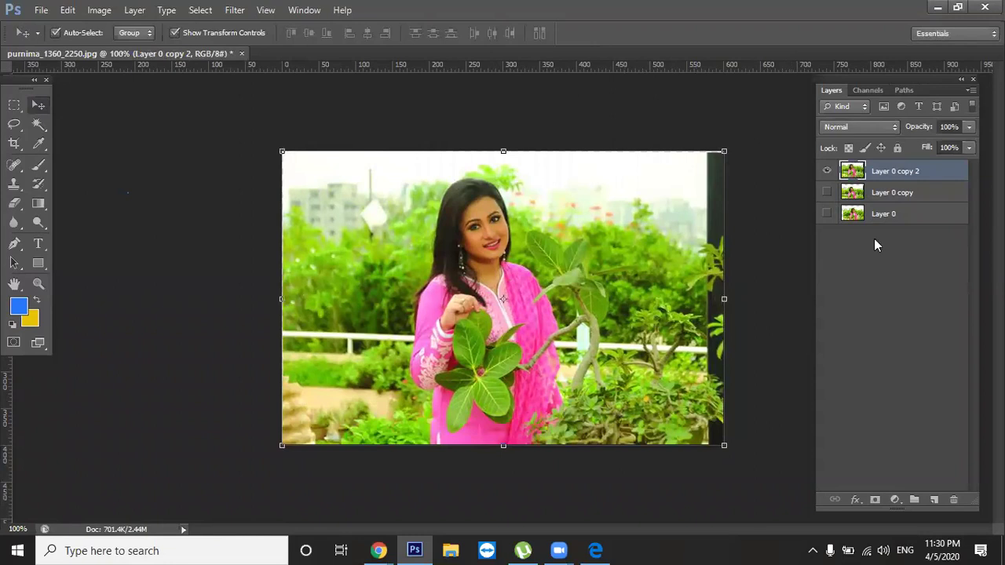
# Replace Layer 0 copy 2 with a fresh duplicate moved up to fill the top strip
pyautogui.press('Delete')
pyautogui.click(827, 171)
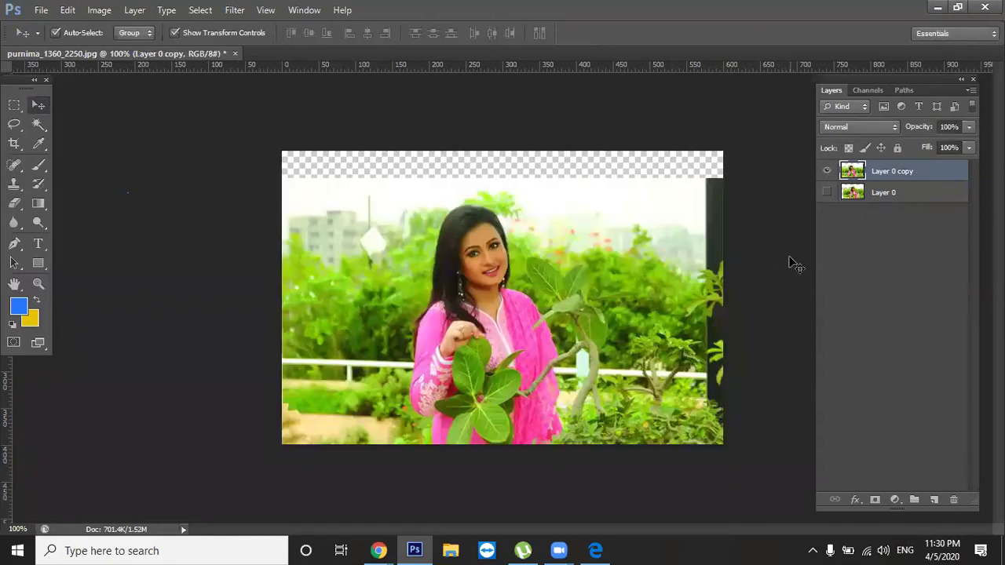
pyautogui.hotkey('ctrl', 'j')
pyautogui.click(827, 192)
pyautogui.moveTo(648, 281); pyautogui.dragTo(648, 252)
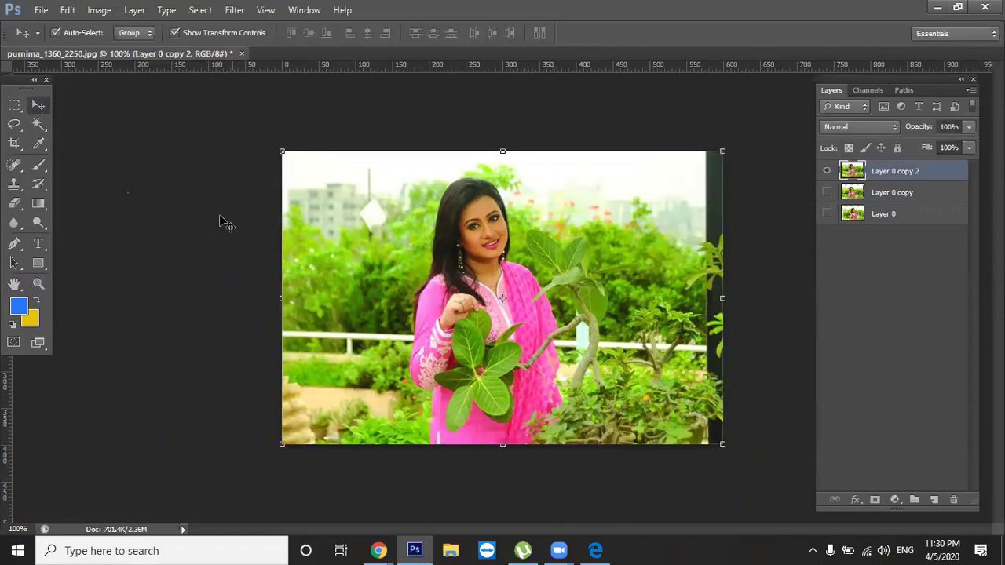
# Choose the Quick Selection Tool and shrink its brush from 125 to 90
pyautogui.click(37, 128)
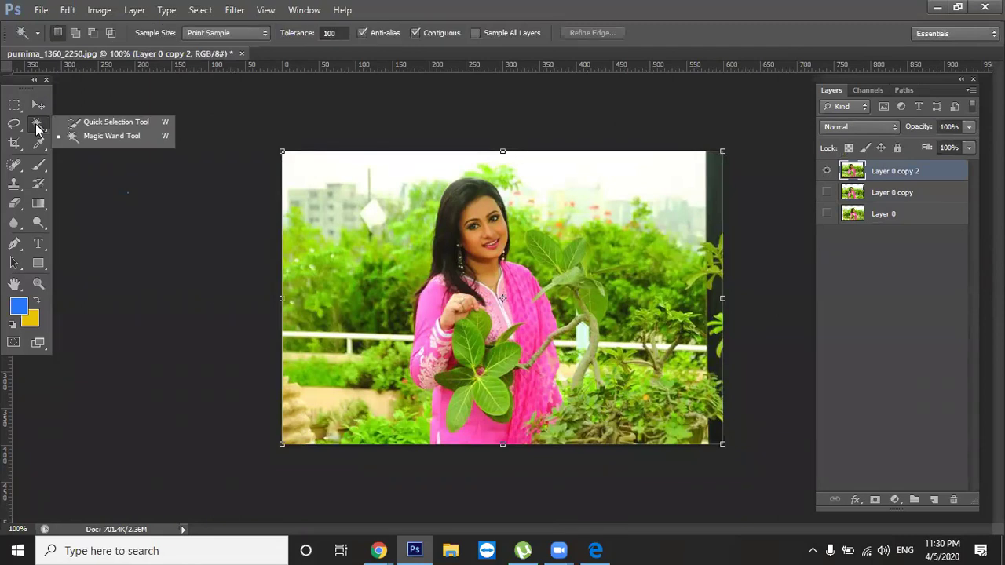
pyautogui.click(107, 127)
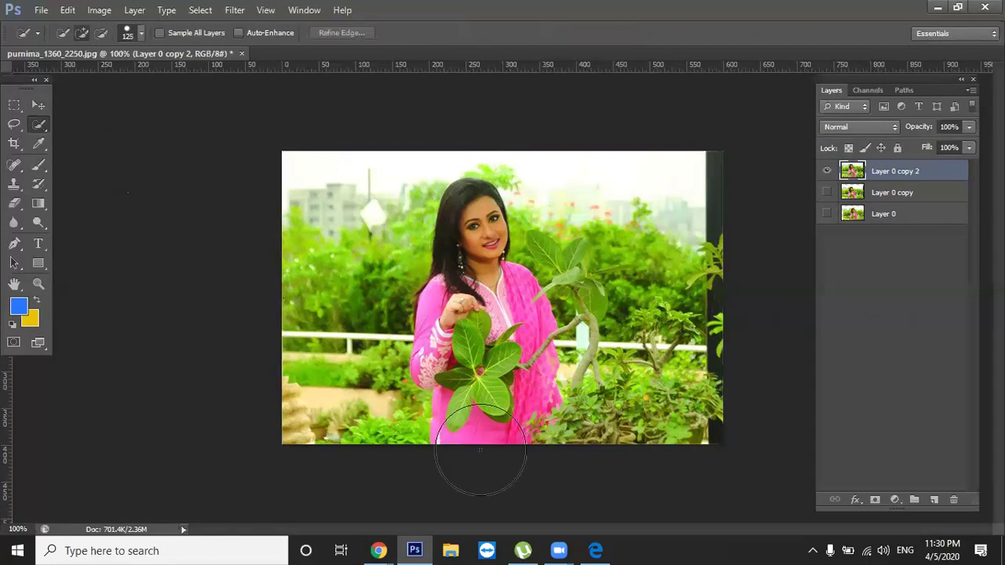
pyautogui.click(262, 138)
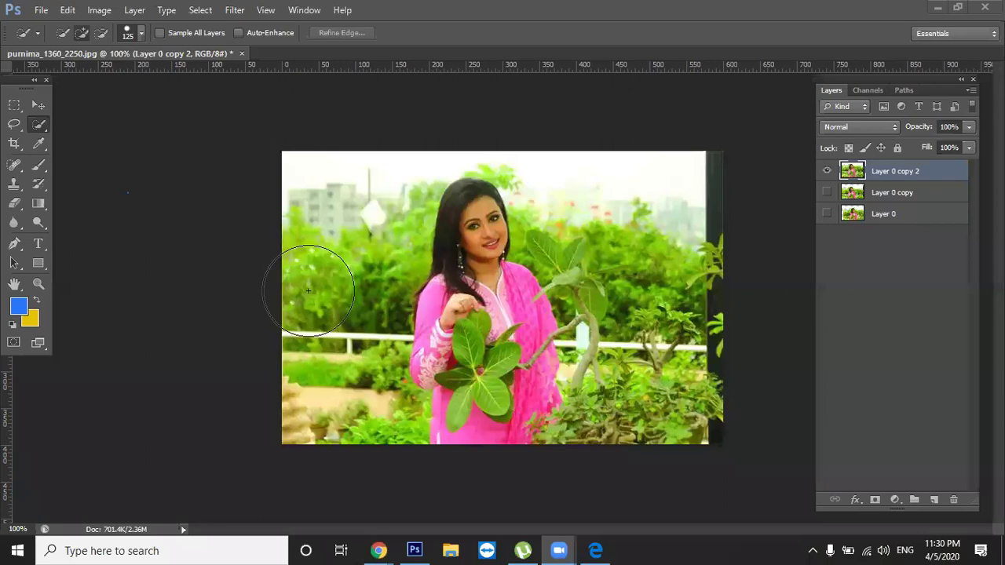
pyautogui.click(322, 265)
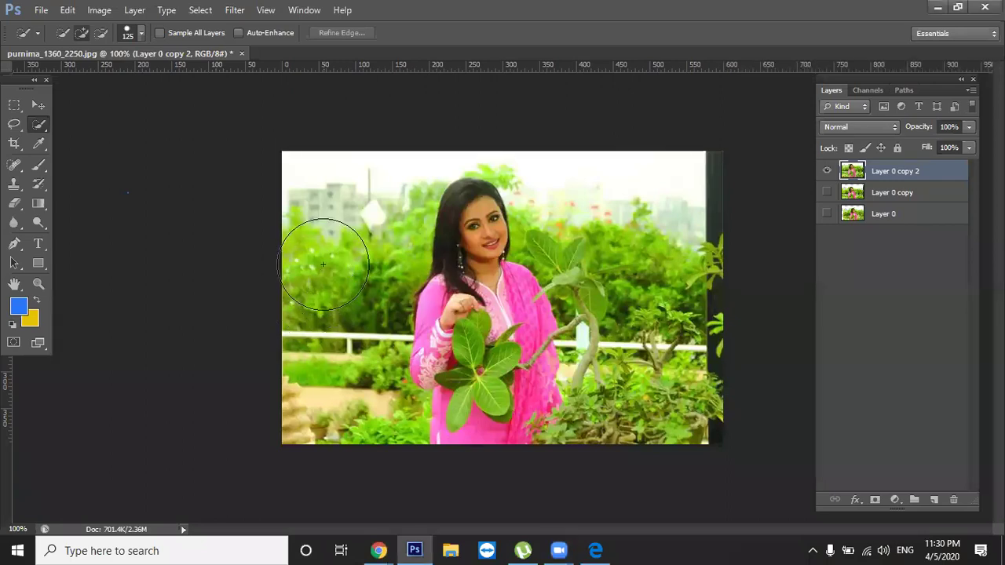
pyautogui.press('[')
pyautogui.press('[')
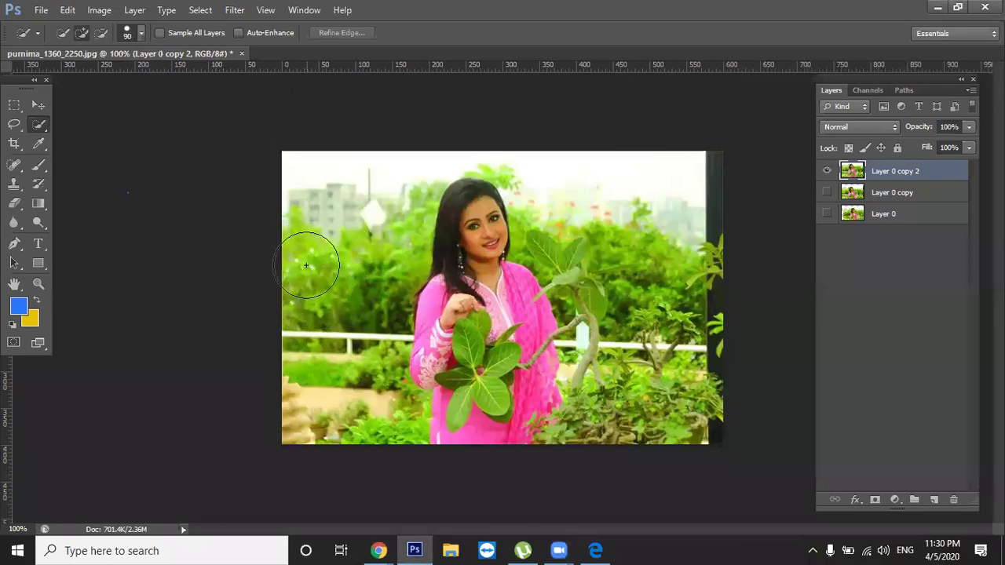
# Paint a selection over the greenery, trees and bushes surrounding the woman
pyautogui.moveTo(318, 279)
pyautogui.mouseDown()
pyautogui.moveTo(333, 235)
pyautogui.moveTo(347, 242)
pyautogui.moveTo(358, 309)
pyautogui.moveTo(340, 380)
pyautogui.moveTo(355, 412)
pyautogui.moveTo(358, 175)
pyautogui.moveTo(359, 197)
pyautogui.moveTo(315, 197)
pyautogui.moveTo(631, 175)
pyautogui.moveTo(568, 166)
pyautogui.moveTo(591, 269)
pyautogui.mouseUp()
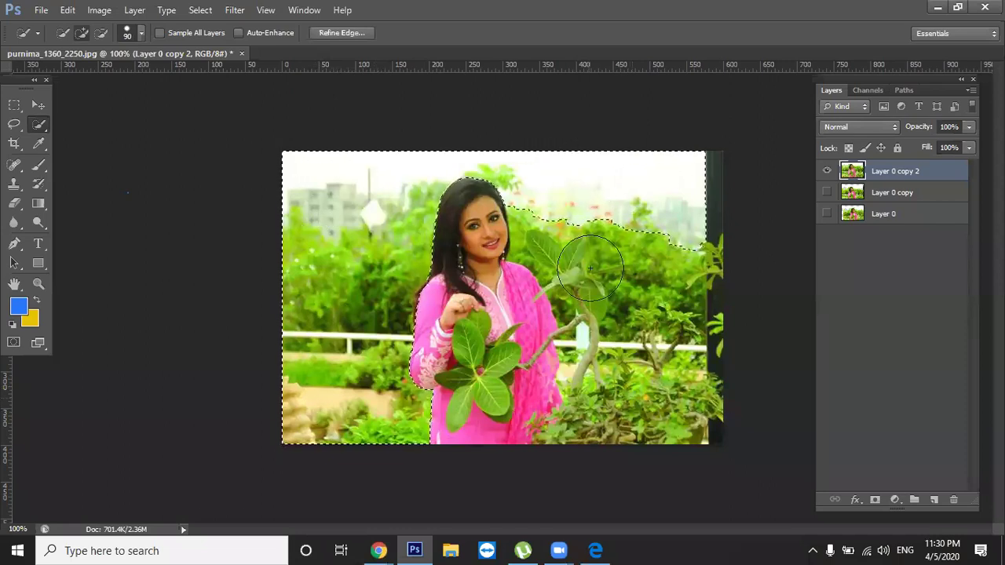
pyautogui.moveTo(594, 233)
pyautogui.mouseDown()
pyautogui.moveTo(640, 336)
pyautogui.moveTo(613, 331)
pyautogui.moveTo(603, 294)
pyautogui.mouseUp()
pyautogui.moveTo(623, 370); pyautogui.dragTo(601, 330)
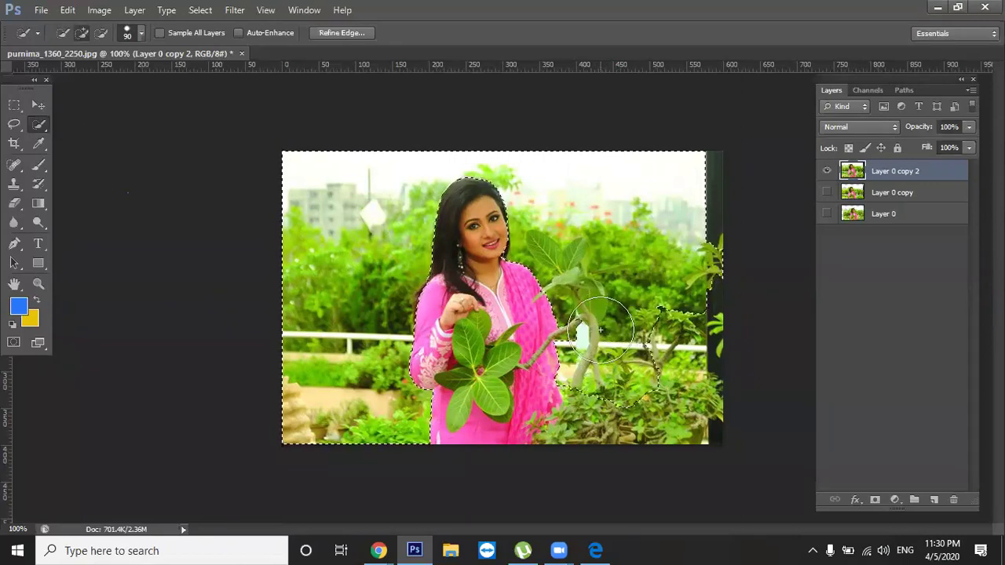
pyautogui.moveTo(609, 405)
pyautogui.mouseDown()
pyautogui.moveTo(612, 426)
pyautogui.moveTo(652, 408)
pyautogui.moveTo(673, 426)
pyautogui.moveTo(701, 422)
pyautogui.moveTo(685, 372)
pyautogui.moveTo(698, 391)
pyautogui.moveTo(687, 259)
pyautogui.moveTo(704, 237)
pyautogui.mouseUp()
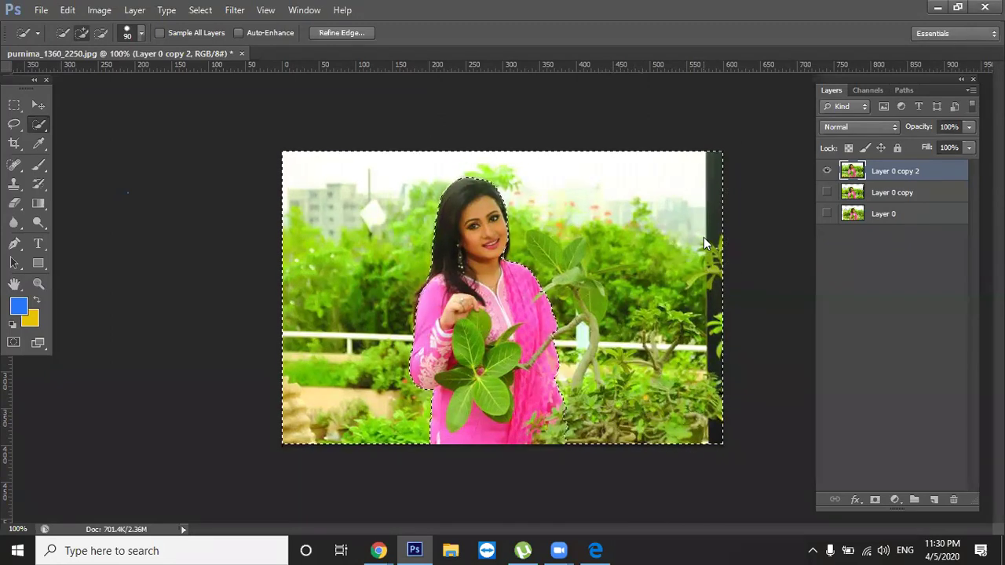
pyautogui.moveTo(579, 448); pyautogui.dragTo(568, 441)
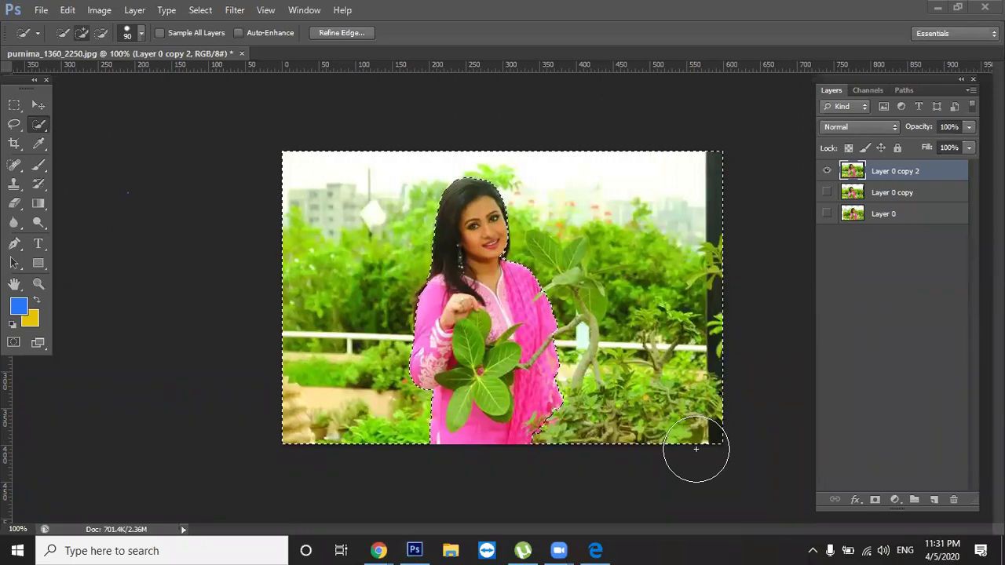
pyautogui.hotkey('ctrl', 'd')
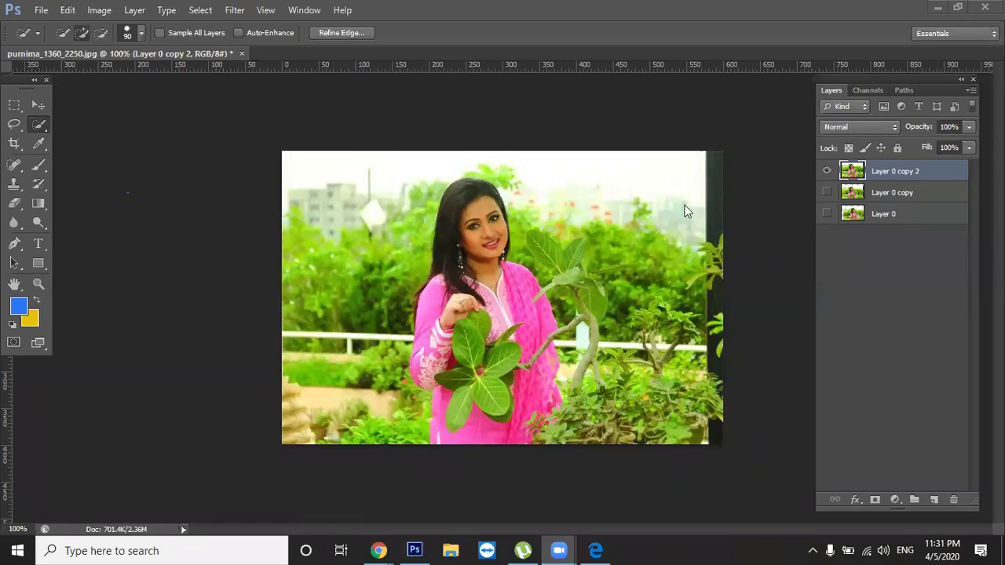
pyautogui.click(41, 125)
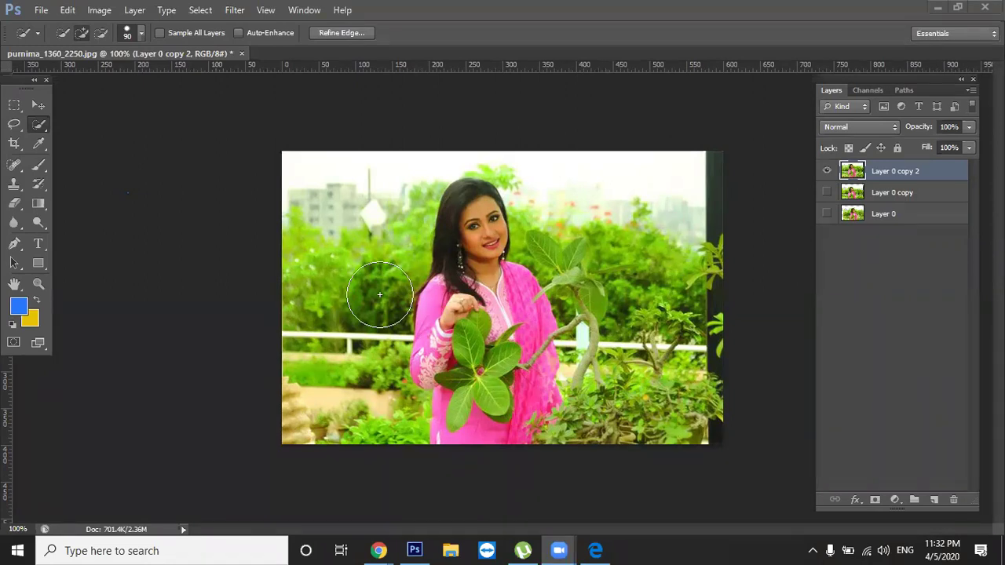
# Refine the selection near the woman's arm and delete the background around her
pyautogui.click(447, 220)
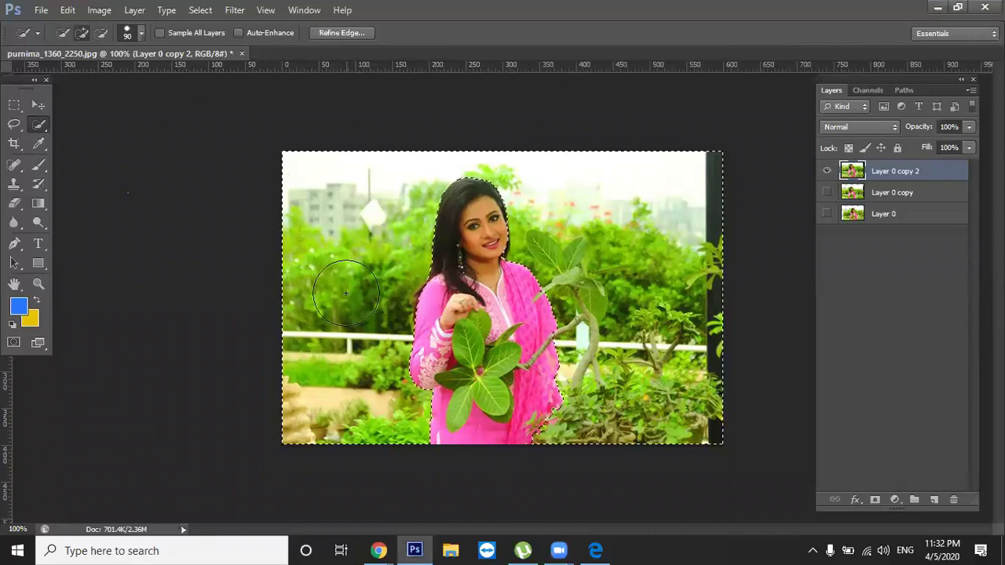
pyautogui.moveTo(427, 382); pyautogui.dragTo(405, 421)
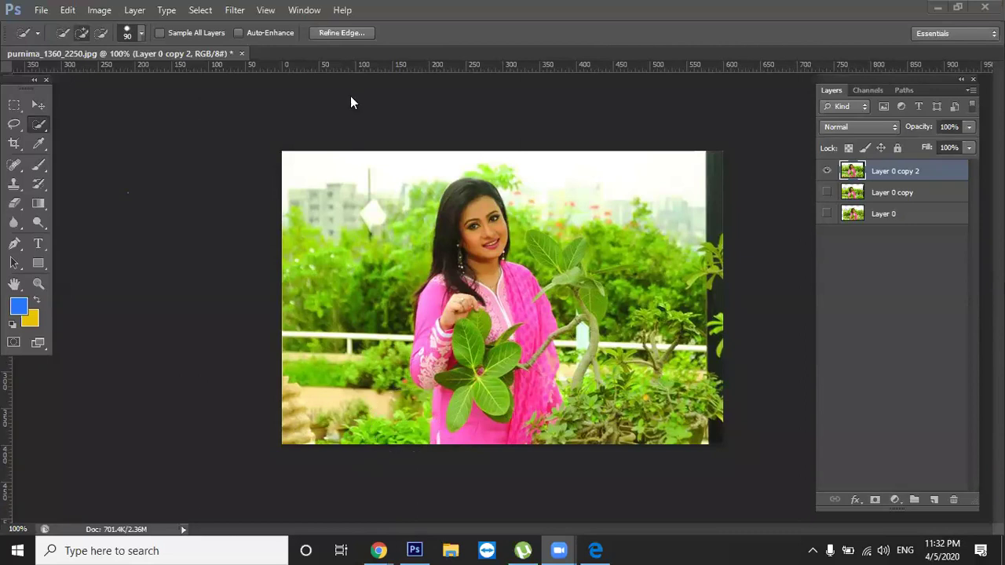
pyautogui.click(572, 320)
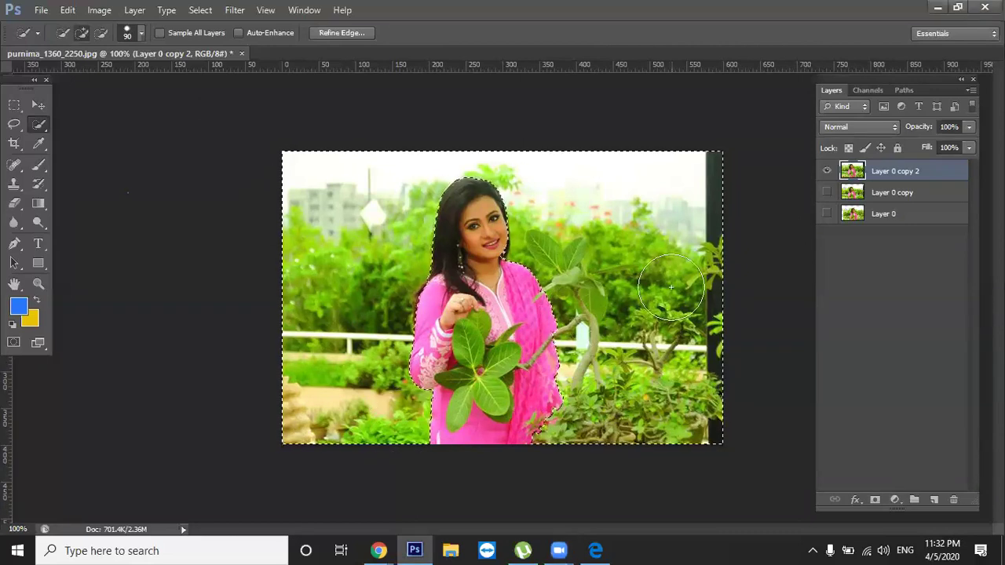
pyautogui.press('Delete')
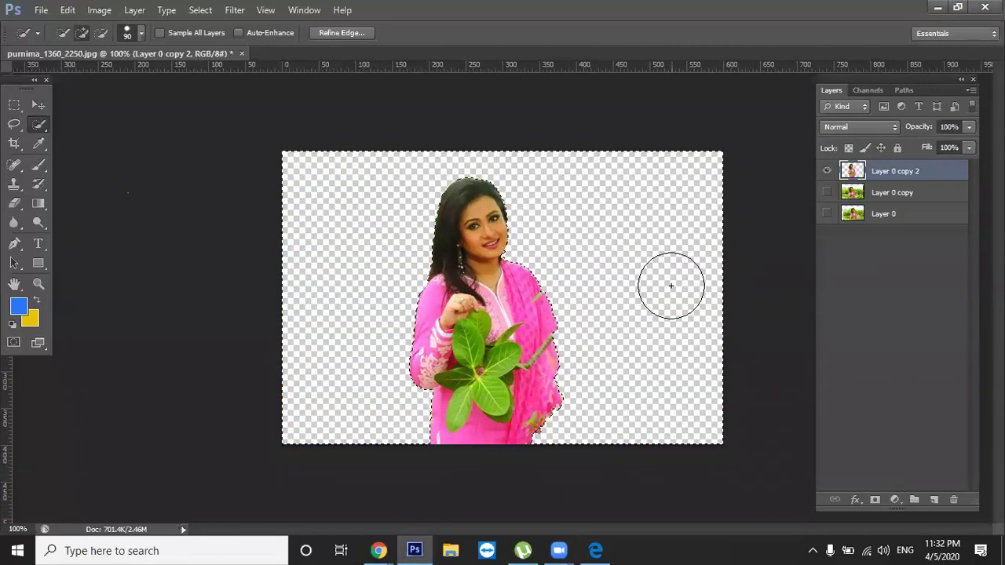
pyautogui.hotkey('ctrl', 'd')
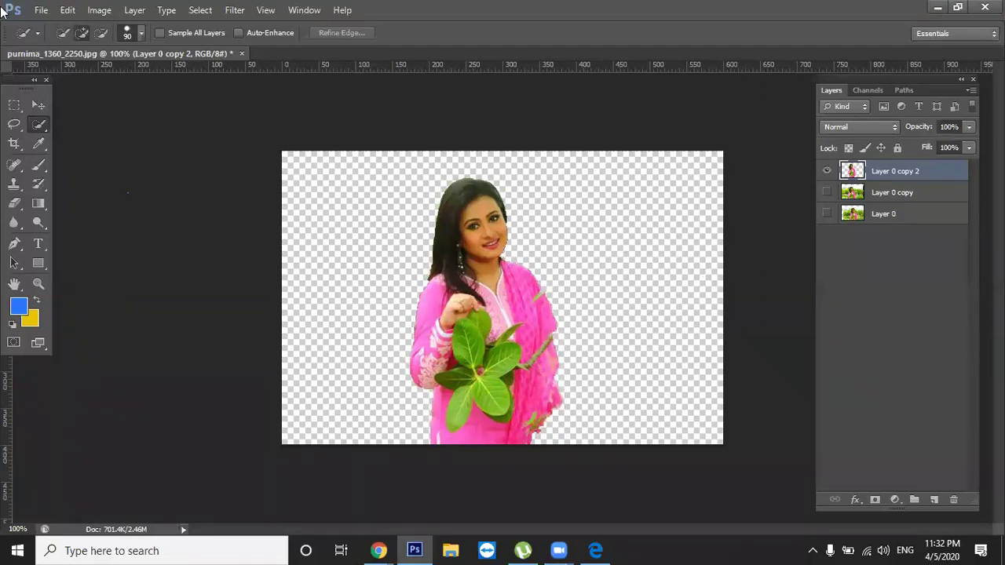
# Add an empty Layer 1 beneath Layer 0 and open its layer style settings
pyautogui.click(38, 105)
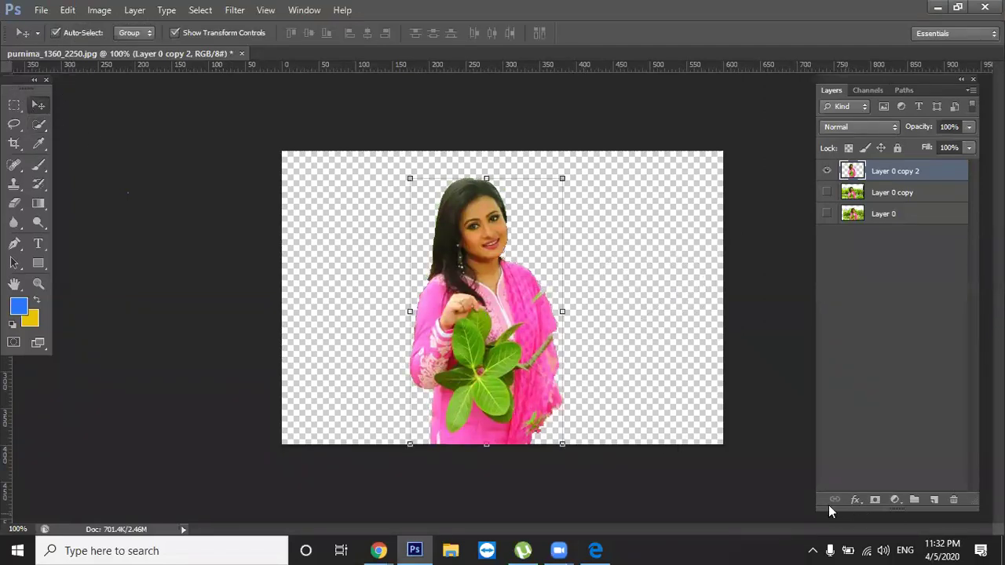
pyautogui.click(935, 500)
pyautogui.moveTo(932, 172); pyautogui.dragTo(921, 249)
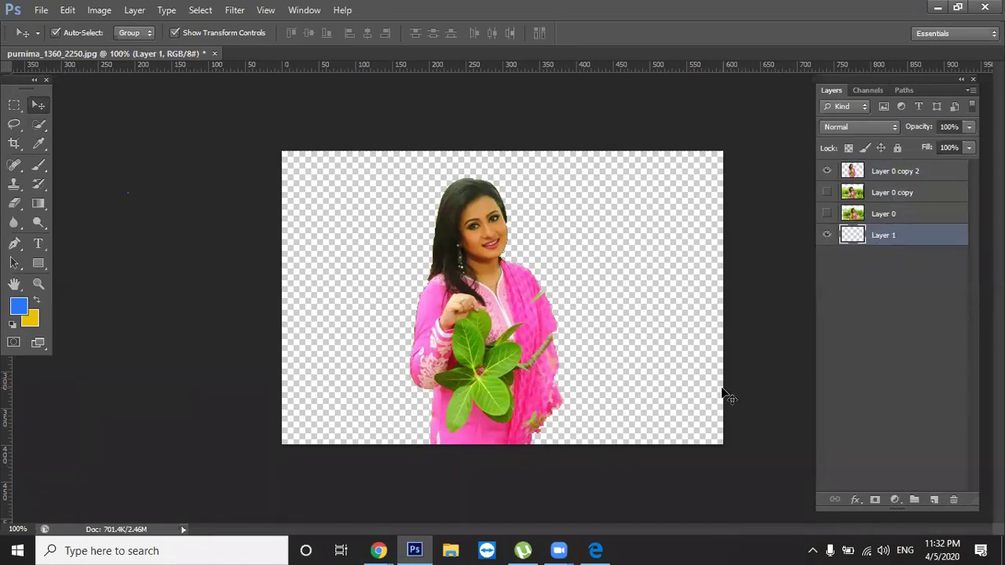
pyautogui.moveTo(449, 333)
pyautogui.mouseDown()
pyautogui.moveTo(540, 315)
pyautogui.moveTo(400, 328)
pyautogui.moveTo(583, 334)
pyautogui.moveTo(427, 307)
pyautogui.moveTo(461, 300)
pyautogui.moveTo(446, 334)
pyautogui.moveTo(441, 300)
pyautogui.moveTo(464, 330)
pyautogui.moveTo(539, 280)
pyautogui.moveTo(463, 343)
pyautogui.mouseUp()
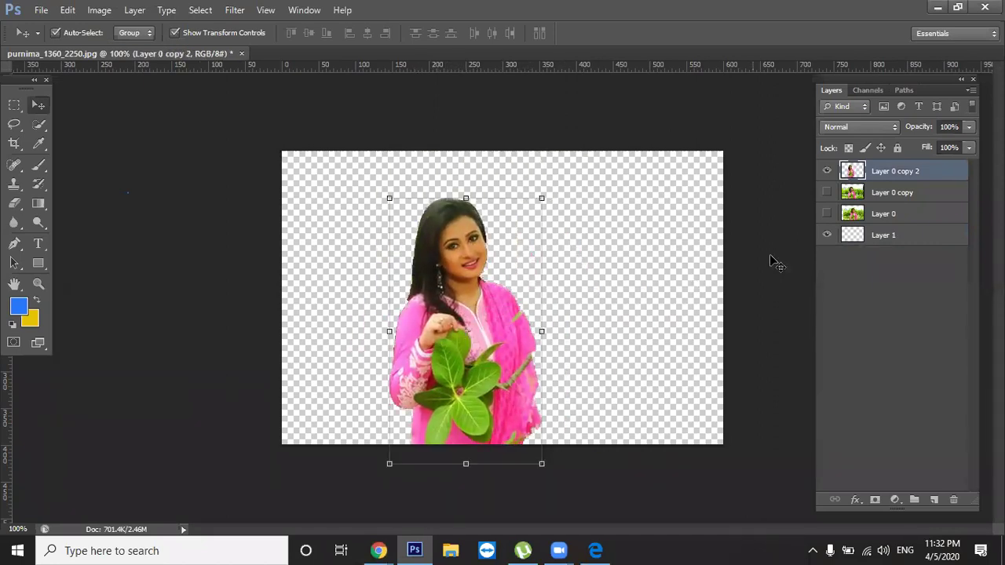
pyautogui.click(911, 235)
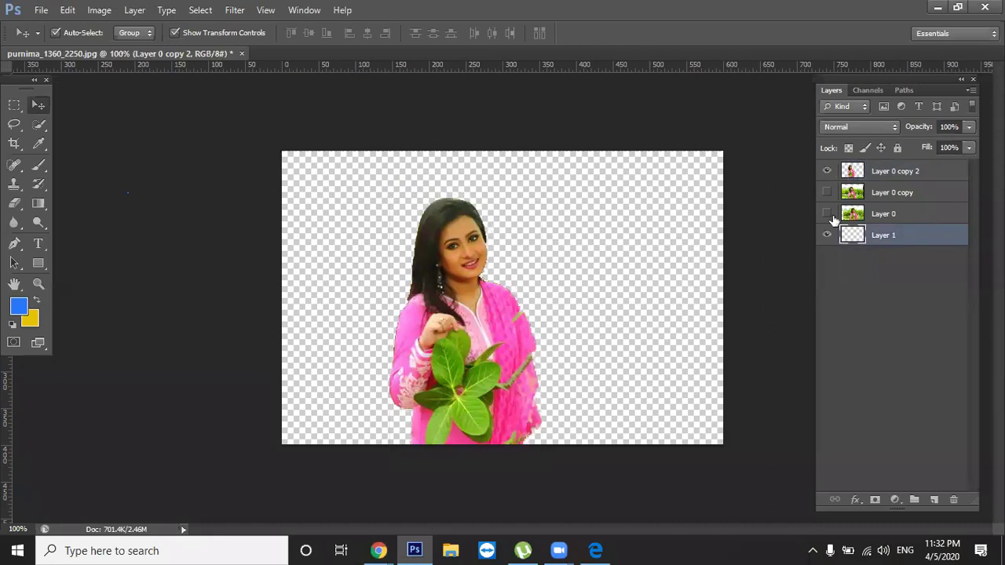
pyautogui.doubleClick(883, 245)
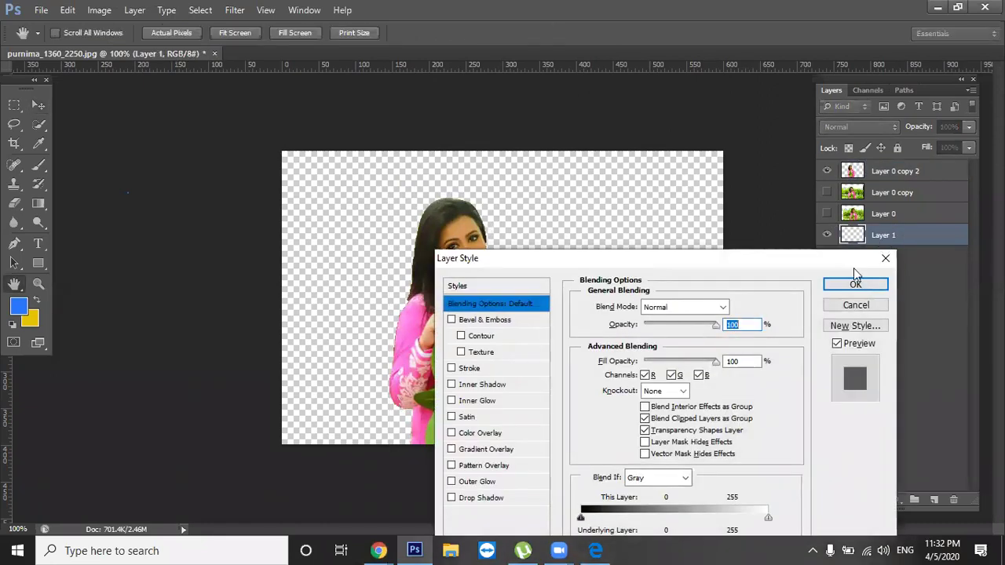
# Close Layer Style unchanged and fill Layer 1 with the yellow background colour
pyautogui.click(865, 308)
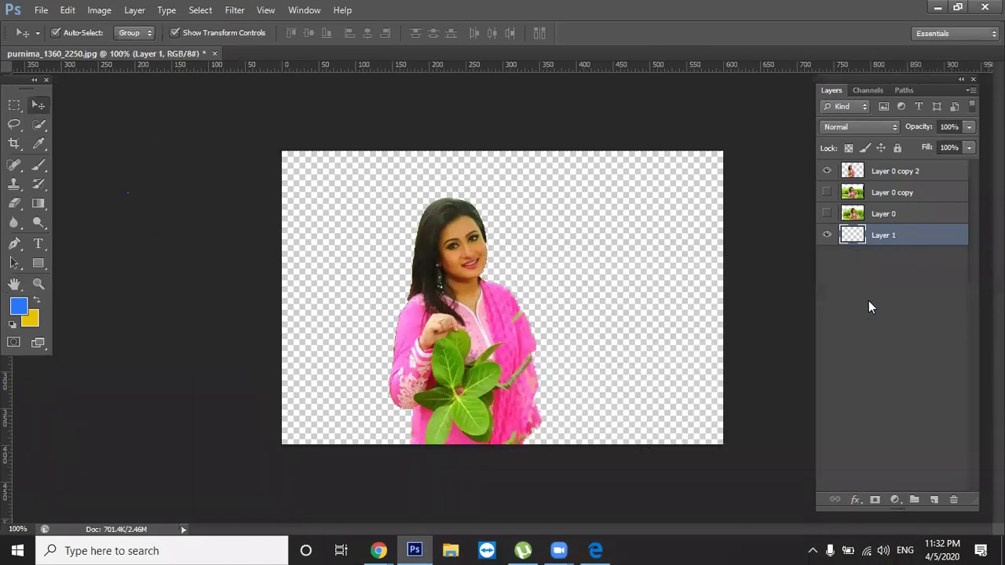
pyautogui.hotkey('alt', 'BackSpace')
pyautogui.hotkey('ctrl', 'BackSpace')
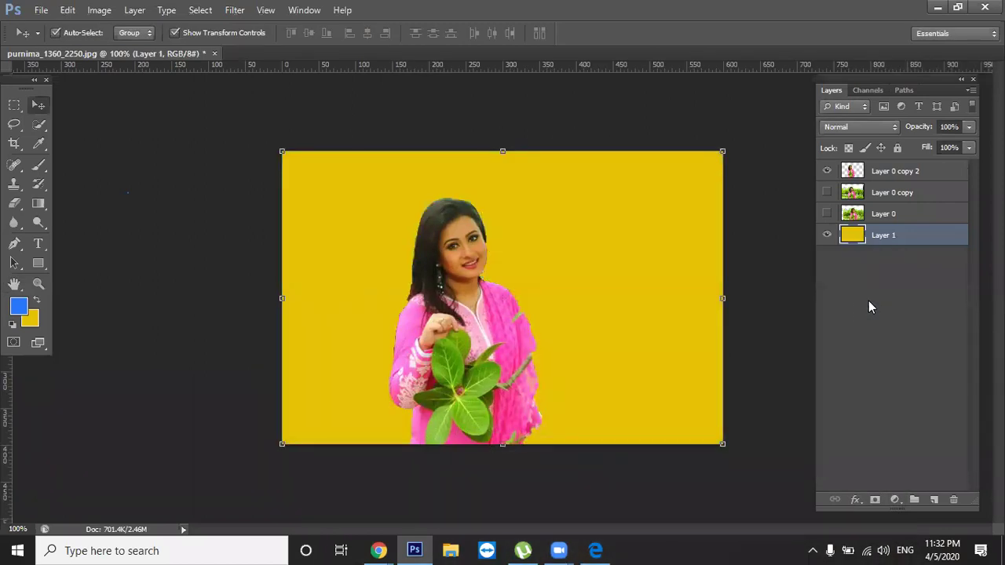
pyautogui.hotkey('alt', 'BackSpace')
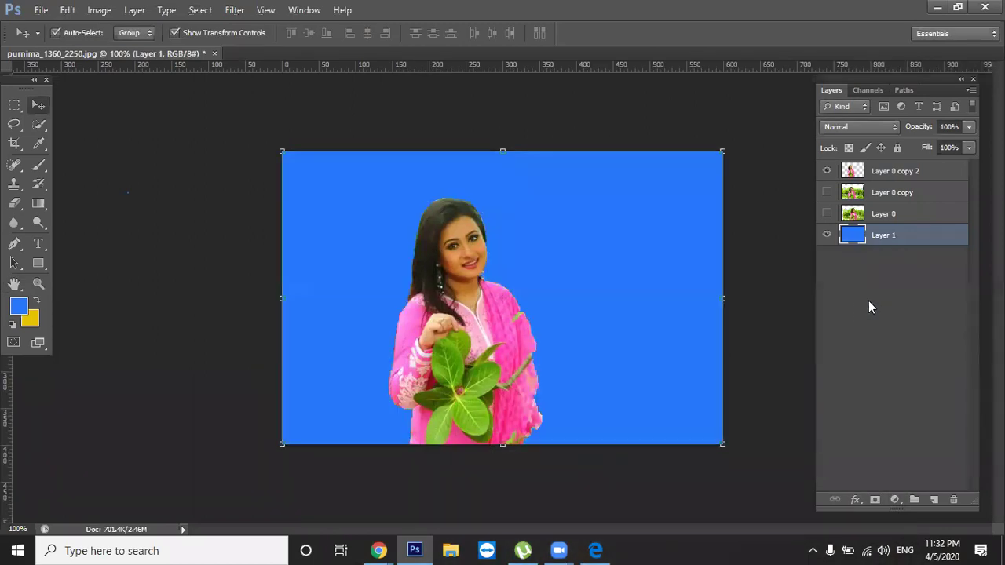
pyautogui.hotkey('ctrl', 'BackSpace')
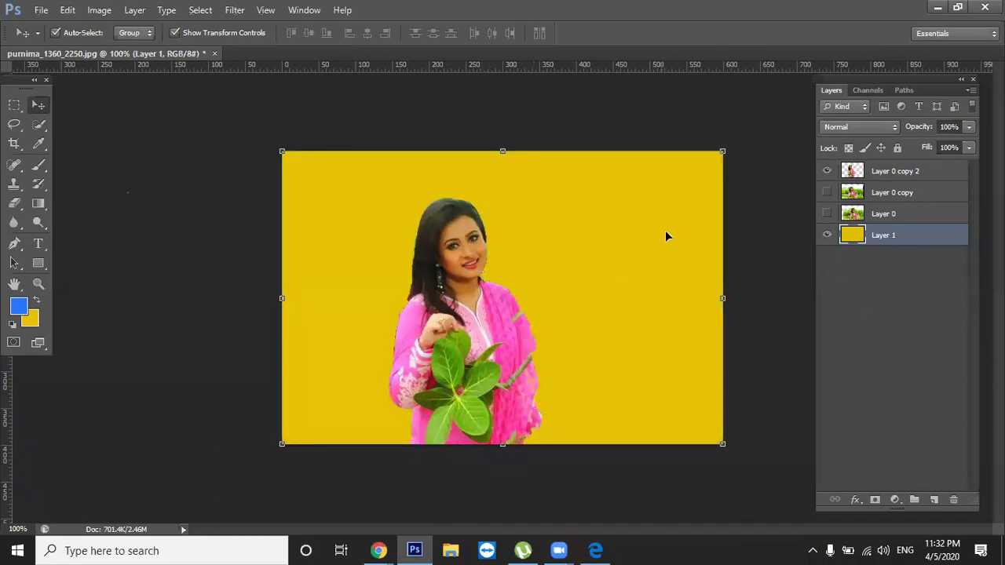
# Offset the garden photo so yellow strips show along its left and bottom edges
pyautogui.moveTo(522, 376); pyautogui.dragTo(357, 360)
pyautogui.click(524, 299)
pyautogui.moveTo(477, 352); pyautogui.dragTo(613, 258)
pyautogui.moveTo(626, 214); pyautogui.dragTo(490, 220)
pyautogui.moveTo(529, 275); pyautogui.dragTo(451, 264)
pyautogui.moveTo(550, 300)
pyautogui.mouseDown()
pyautogui.moveTo(602, 332)
pyautogui.moveTo(576, 235)
pyautogui.moveTo(585, 276)
pyautogui.moveTo(546, 281)
pyautogui.mouseUp()
pyautogui.moveTo(570, 317); pyautogui.dragTo(576, 291)
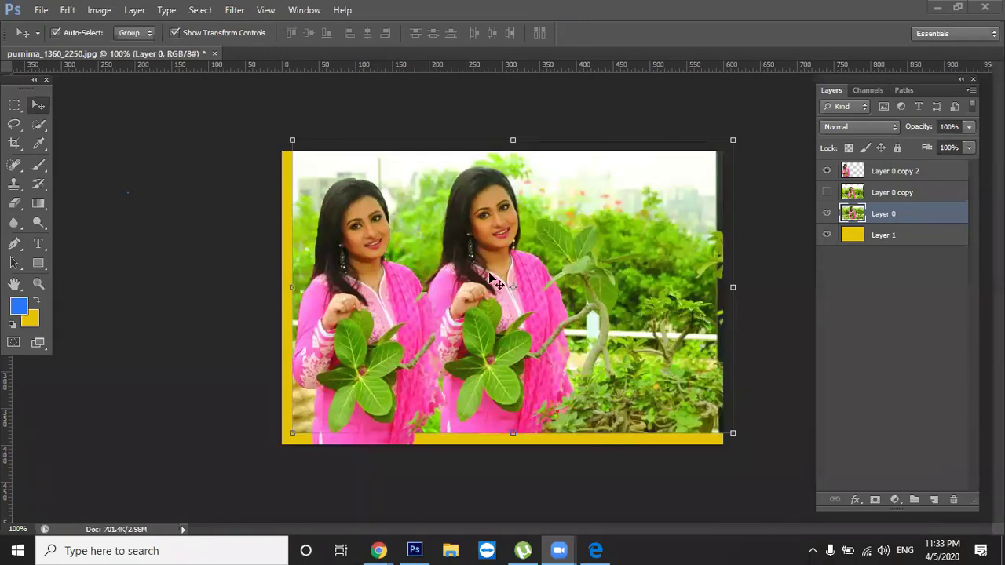
# Realign the garden photo with the canvas, then hide its layer
pyautogui.click(510, 207)
pyautogui.moveTo(555, 237); pyautogui.dragTo(536, 272)
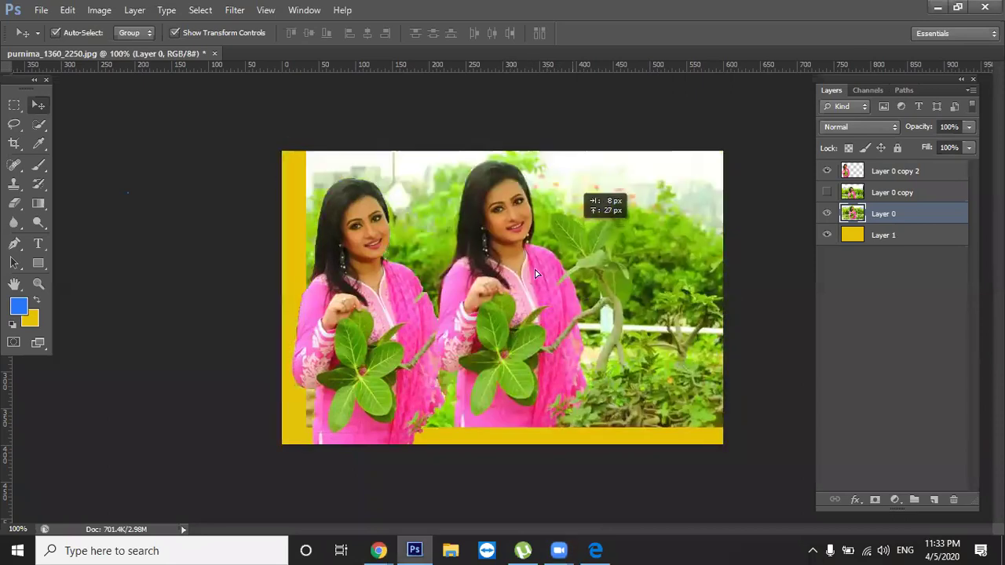
pyautogui.moveTo(668, 396); pyautogui.dragTo(680, 415)
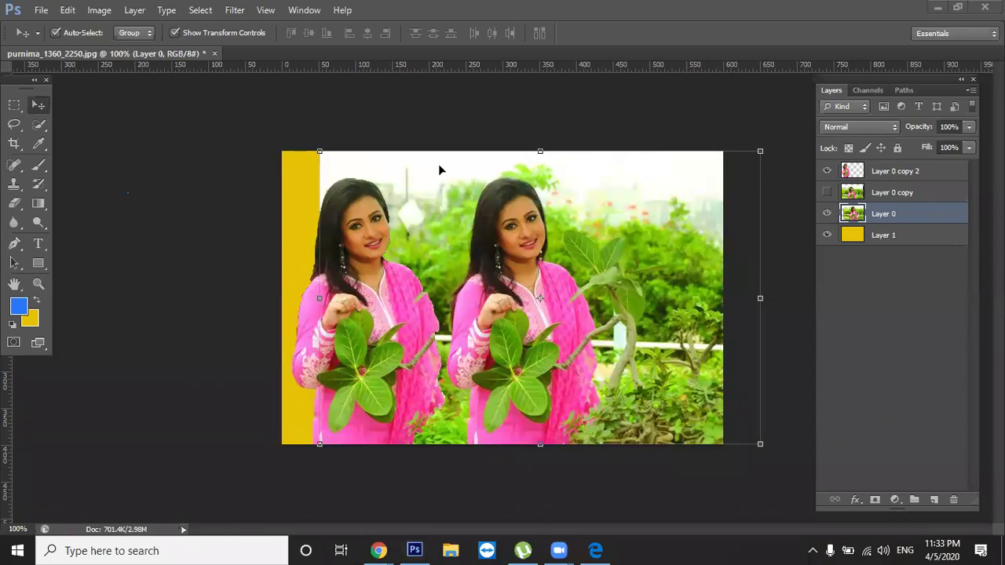
pyautogui.moveTo(652, 238); pyautogui.dragTo(545, 293)
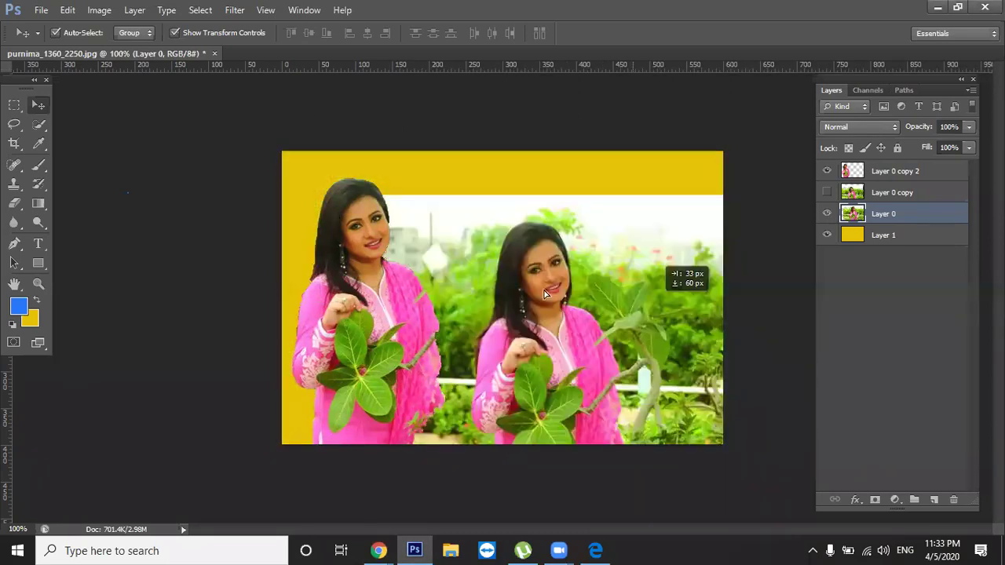
pyautogui.moveTo(656, 248); pyautogui.dragTo(594, 265)
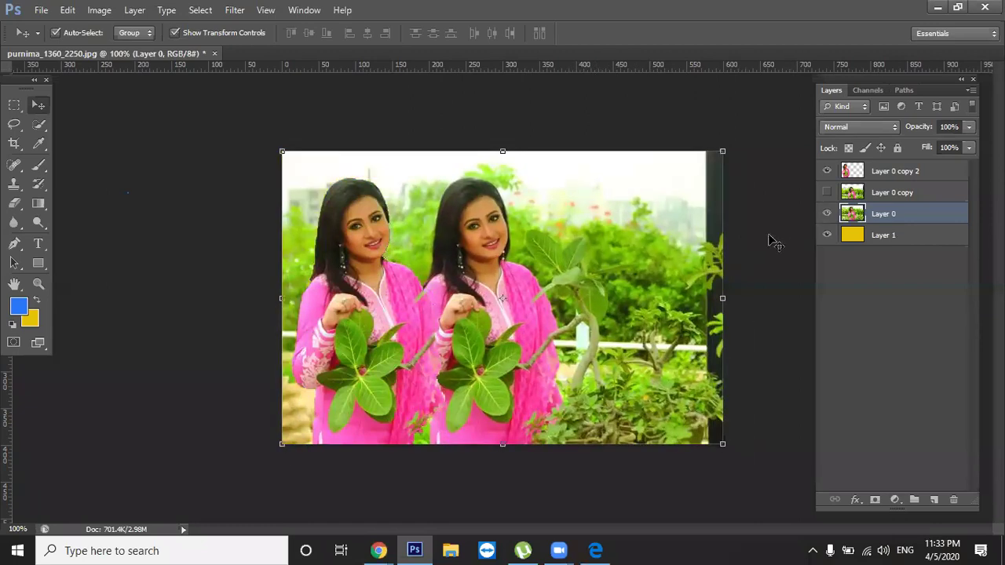
pyautogui.click(827, 214)
# Hide the yellow Layer 1 and move the cut-out woman left of centre
pyautogui.moveTo(377, 365); pyautogui.dragTo(514, 357)
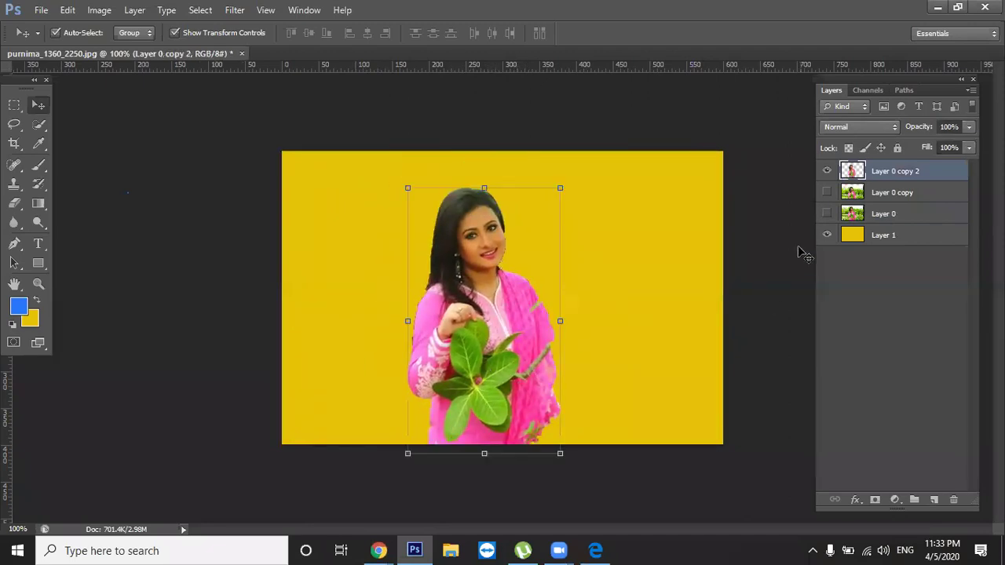
pyautogui.click(697, 272)
pyautogui.click(499, 346)
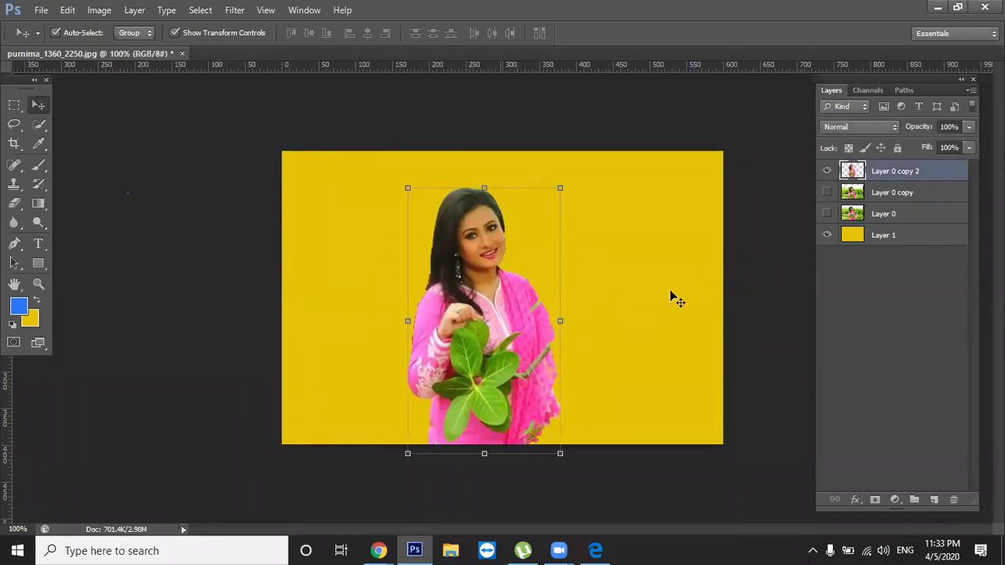
pyautogui.click(825, 235)
pyautogui.moveTo(492, 356); pyautogui.dragTo(416, 379)
pyautogui.click(767, 325)
pyautogui.click(195, 342)
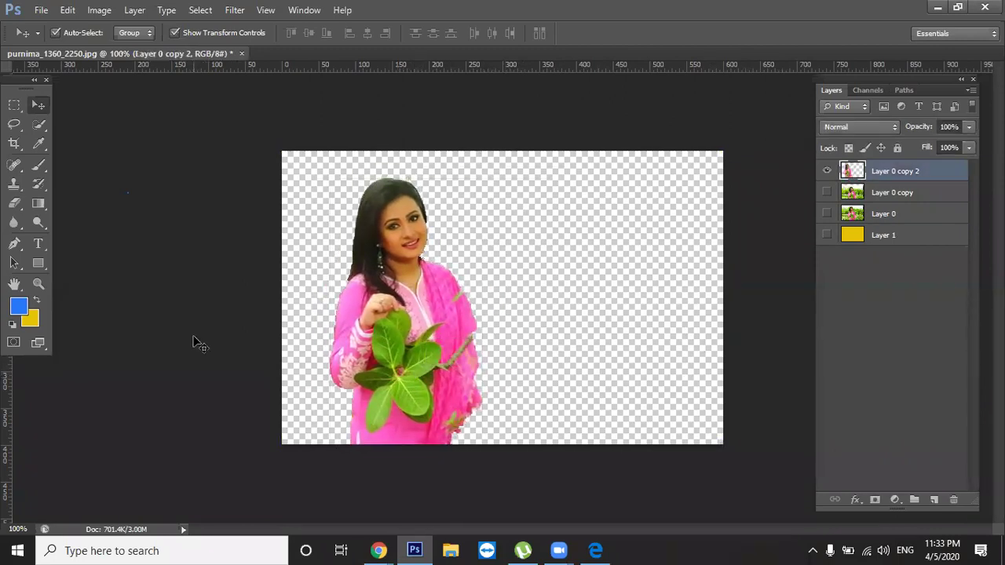
# Save As purnima_1360_2250.png to the Desktop in PNG format with default PNG options
pyautogui.click(32, 10)
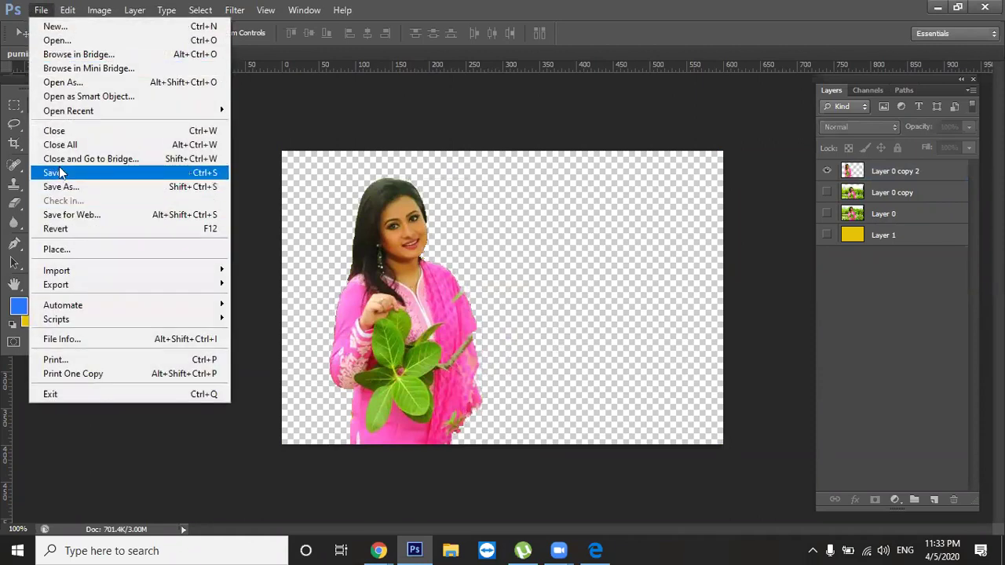
pyautogui.click(56, 183)
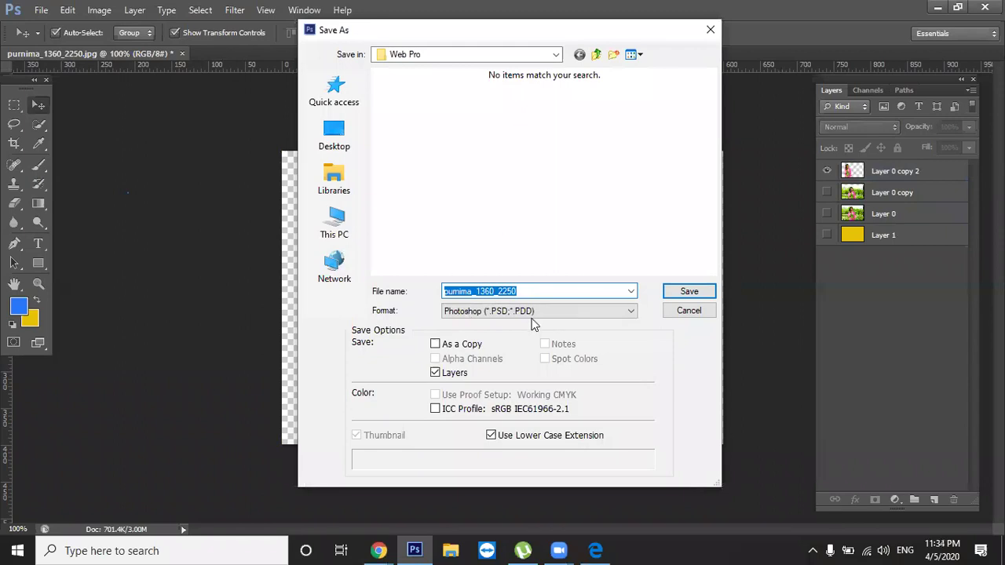
pyautogui.click(532, 313)
pyautogui.click(532, 312)
pyautogui.click(532, 312)
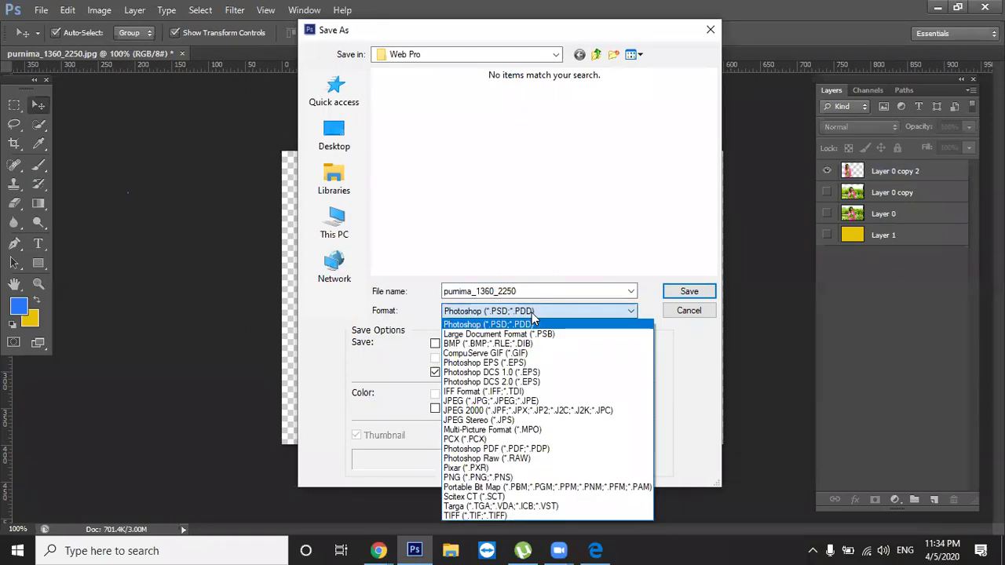
pyautogui.click(503, 477)
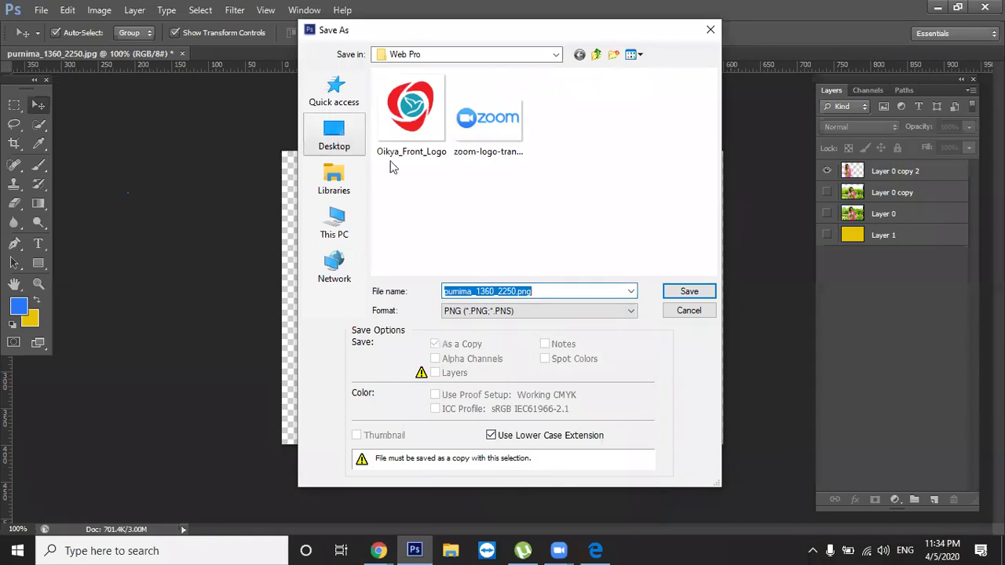
pyautogui.click(684, 292)
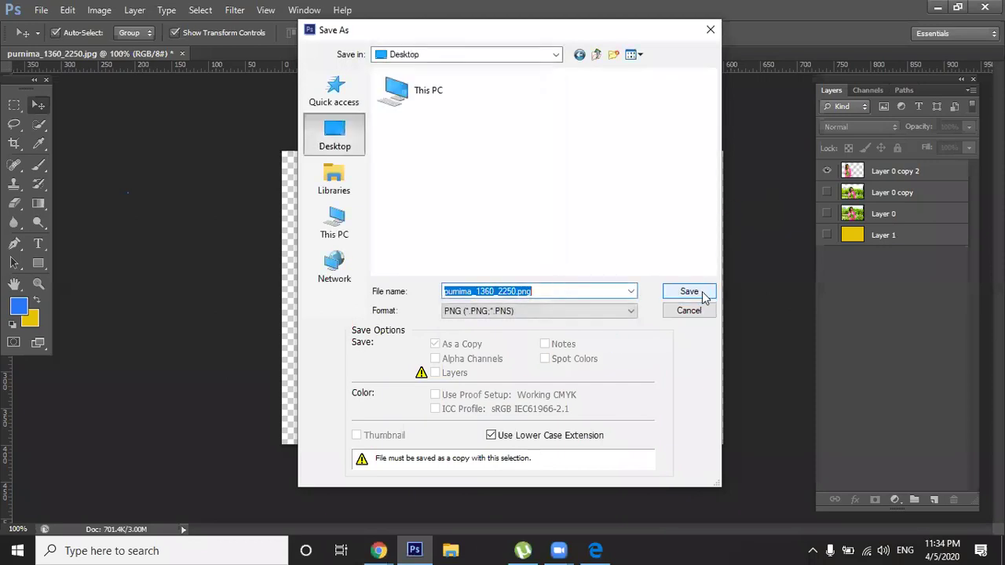
pyautogui.click(689, 291)
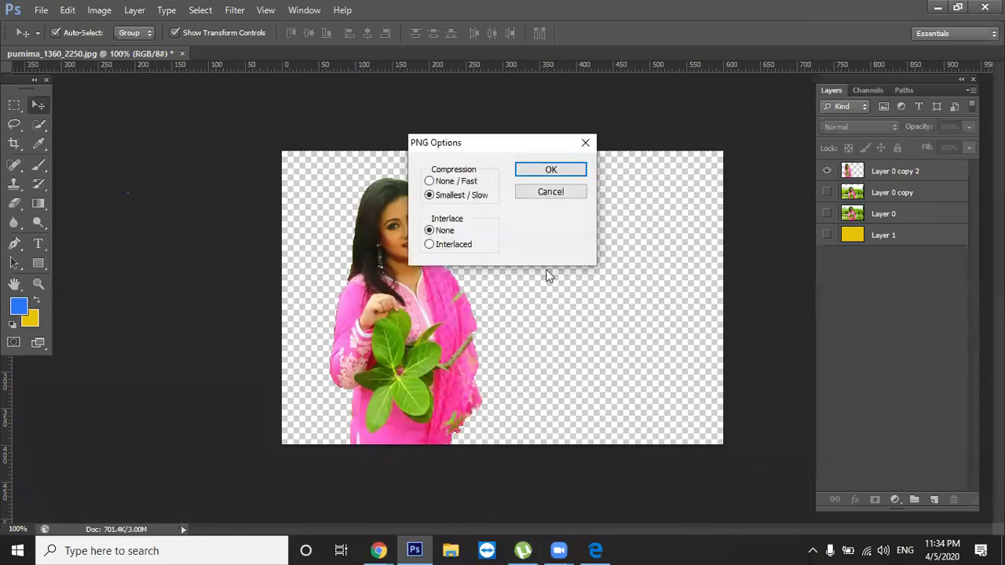
pyautogui.click(549, 170)
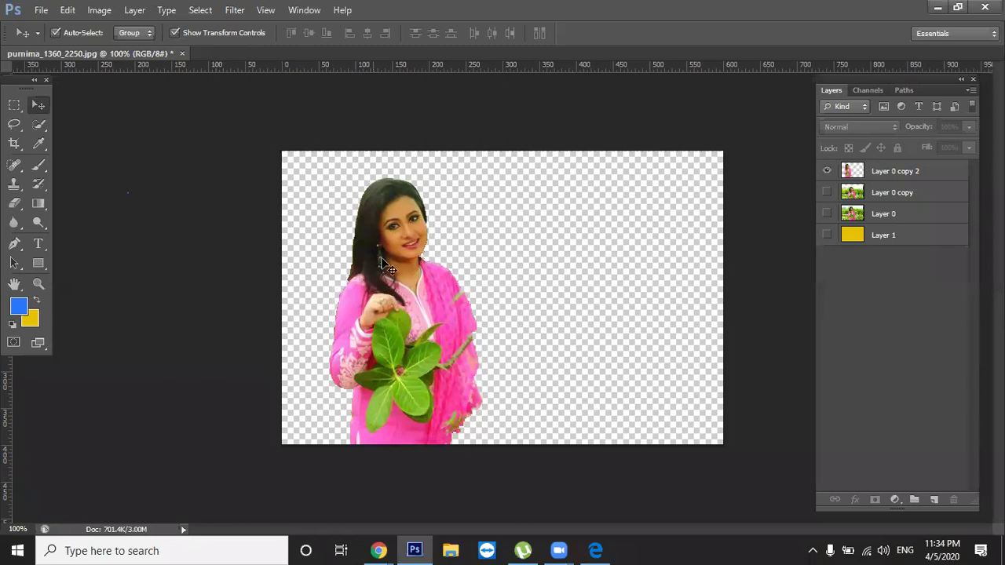
# Undo the cut-out moves and delete the selected background on Layer 0 copy 2
pyautogui.moveTo(442, 280); pyautogui.dragTo(601, 268)
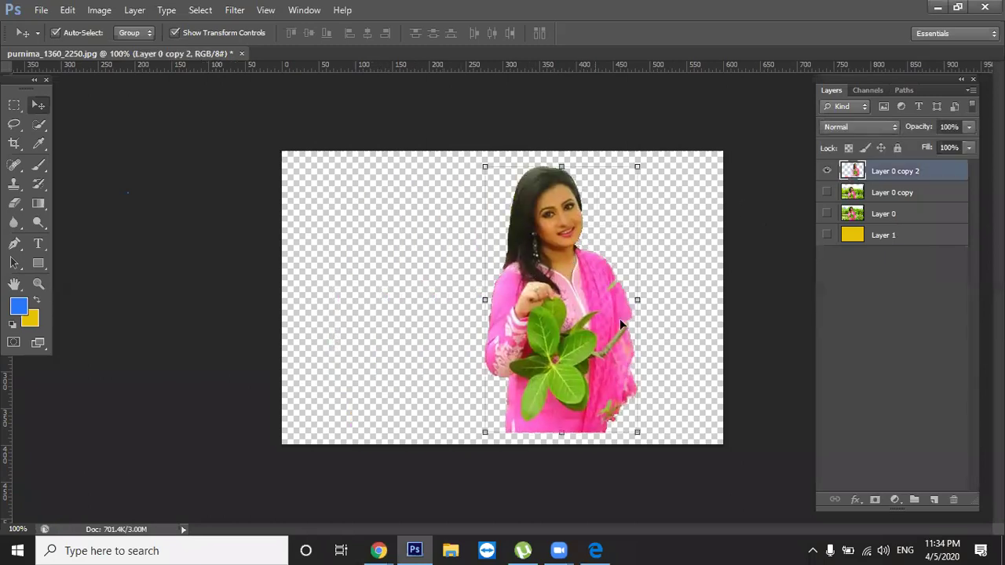
pyautogui.moveTo(562, 310); pyautogui.dragTo(537, 301)
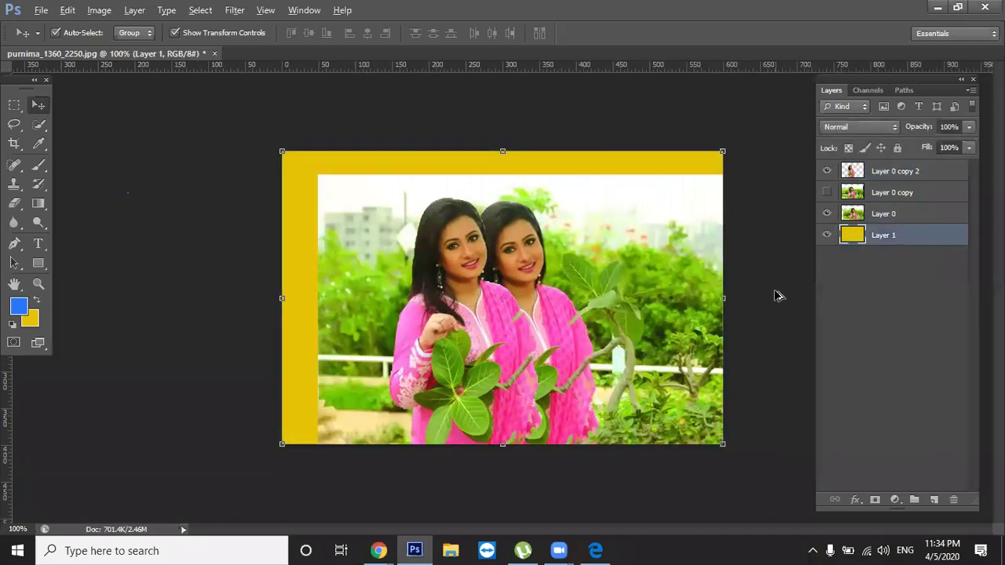
pyautogui.hotkey('ctrl', 'alt', 'z')
pyautogui.hotkey('ctrl', 'alt', 'z')
pyautogui.hotkey('ctrl', 'alt', 'z')
pyautogui.hotkey('ctrl', 'alt', 'z')
pyautogui.hotkey('ctrl', 'alt', 'z')
pyautogui.hotkey('ctrl', 'alt', 'z')
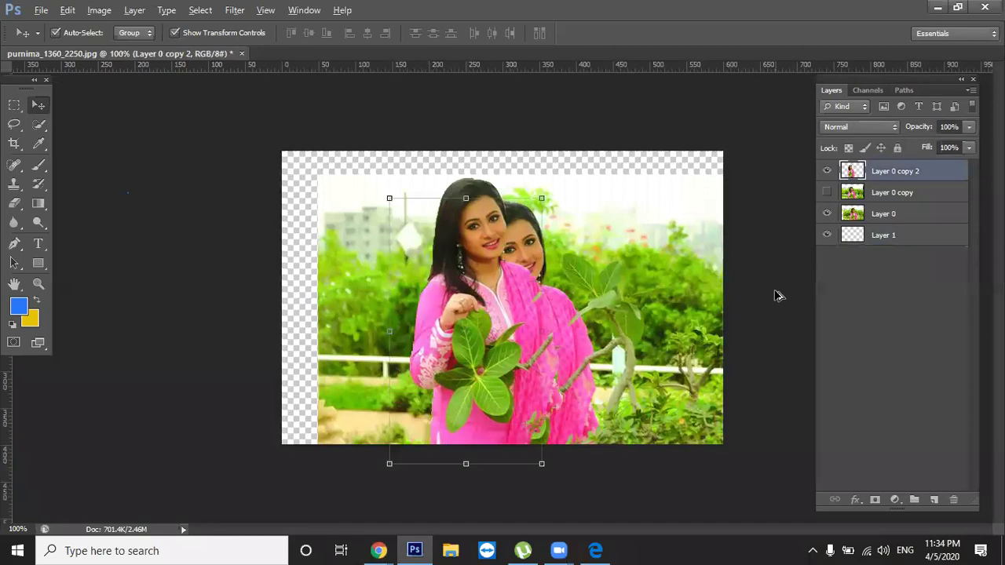
pyautogui.hotkey('ctrl', 'alt', 'z')
pyautogui.hotkey('ctrl', 'alt', 'z')
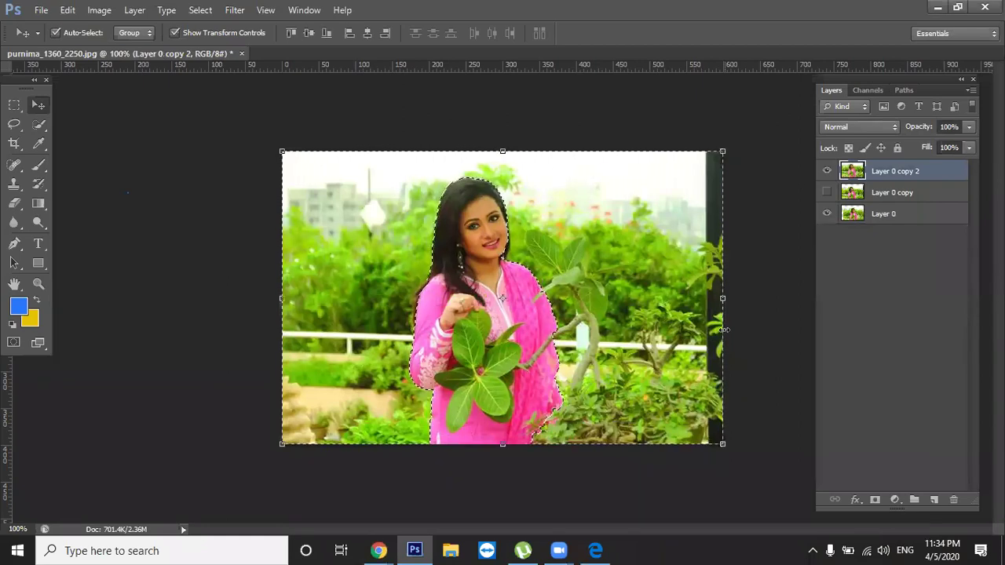
pyautogui.press('Delete')
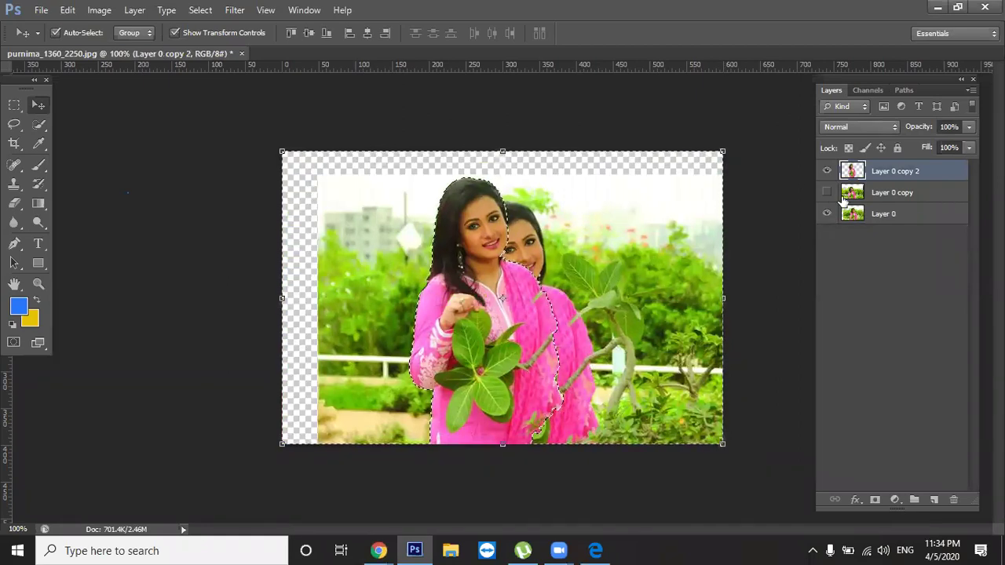
# Hide Layer 0, deselect, and show Layer 0 copy aligned behind the woman
pyautogui.click(827, 213)
pyautogui.hotkey('ctrl', 'd')
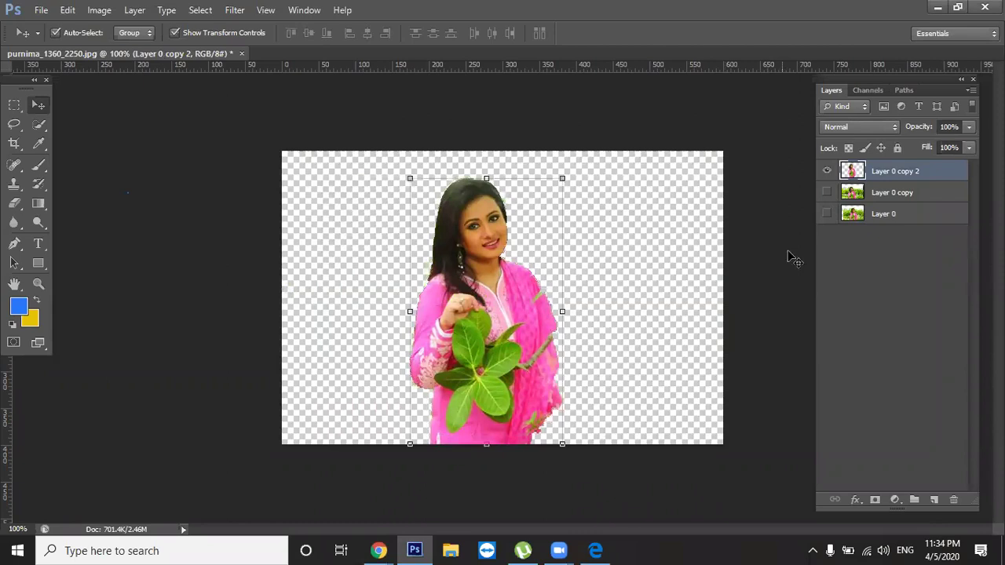
pyautogui.click(775, 256)
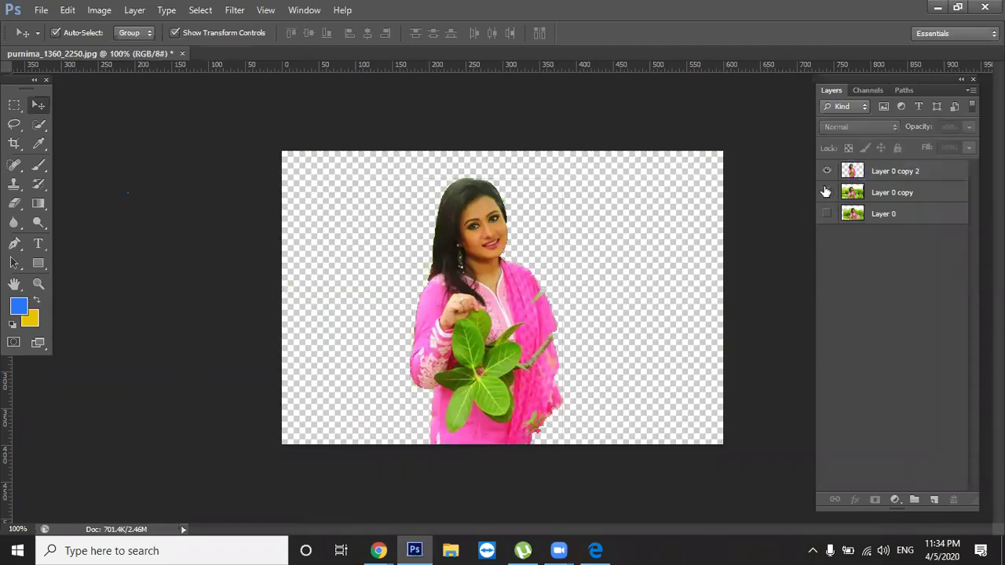
pyautogui.click(826, 192)
pyautogui.moveTo(690, 274); pyautogui.dragTo(688, 233)
pyautogui.click(771, 289)
pyautogui.moveTo(536, 342)
pyautogui.mouseDown()
pyautogui.moveTo(531, 310)
pyautogui.moveTo(533, 329)
pyautogui.mouseUp()
pyautogui.click(737, 321)
pyautogui.moveTo(658, 307)
pyautogui.mouseDown()
pyautogui.moveTo(652, 331)
pyautogui.moveTo(659, 309)
pyautogui.mouseUp()
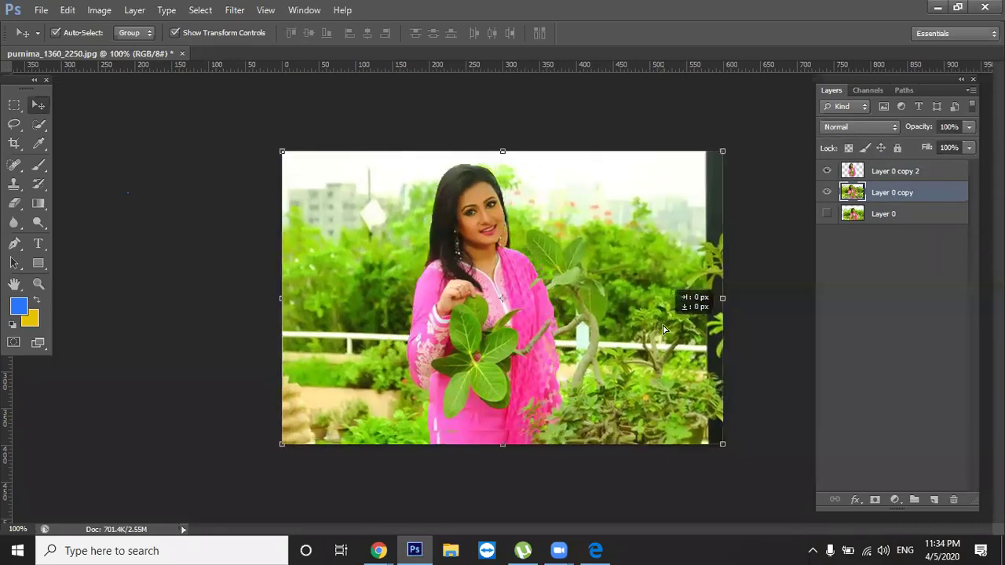
# Move the woman cut-out to the right side and shift the garden-photo copy left
pyautogui.click(770, 346)
pyautogui.moveTo(516, 337); pyautogui.dragTo(717, 303)
pyautogui.moveTo(527, 322); pyautogui.dragTo(486, 323)
pyautogui.moveTo(524, 355); pyautogui.dragTo(559, 368)
pyautogui.moveTo(673, 313); pyautogui.dragTo(671, 347)
pyautogui.moveTo(549, 346); pyautogui.dragTo(500, 386)
pyautogui.moveTo(705, 338); pyautogui.dragTo(681, 318)
# Reorder the cut-out layer against the garden-photo copy and fine-tune the right-hand woman
pyautogui.moveTo(909, 173); pyautogui.dragTo(907, 202)
pyautogui.click(790, 309)
pyautogui.moveTo(697, 276)
pyautogui.mouseDown()
pyautogui.moveTo(691, 229)
pyautogui.moveTo(694, 275)
pyautogui.moveTo(696, 267)
pyautogui.moveTo(704, 287)
pyautogui.moveTo(716, 274)
pyautogui.mouseUp()
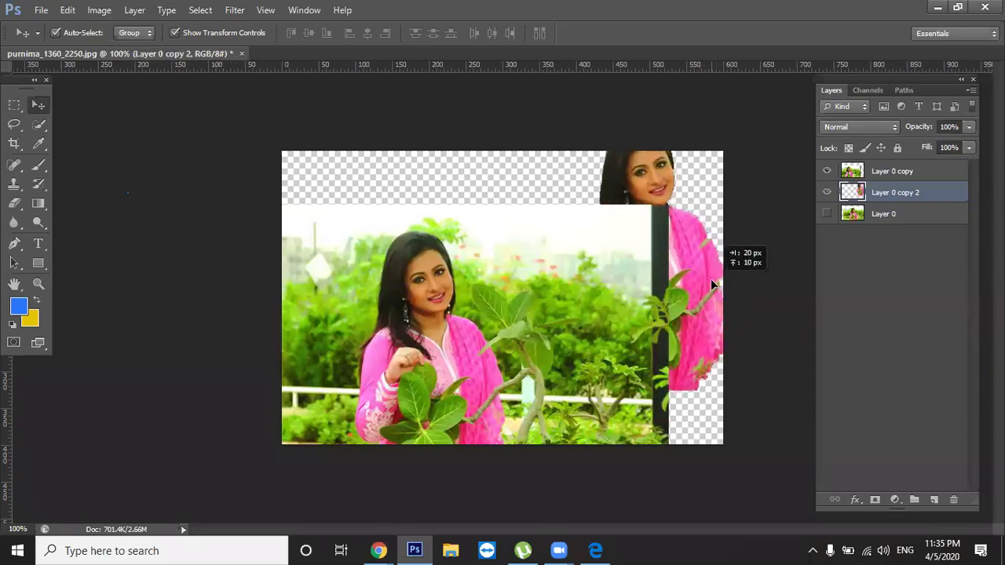
pyautogui.moveTo(710, 278); pyautogui.dragTo(711, 279)
pyautogui.moveTo(916, 193); pyautogui.dragTo(915, 171)
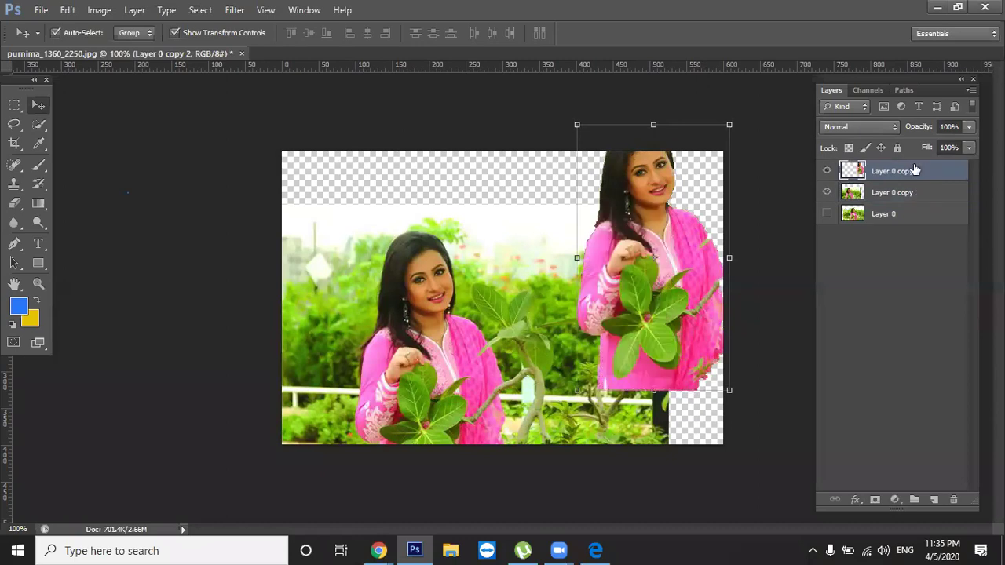
pyautogui.click(782, 271)
pyautogui.moveTo(677, 326); pyautogui.dragTo(668, 338)
pyautogui.moveTo(913, 174); pyautogui.dragTo(908, 203)
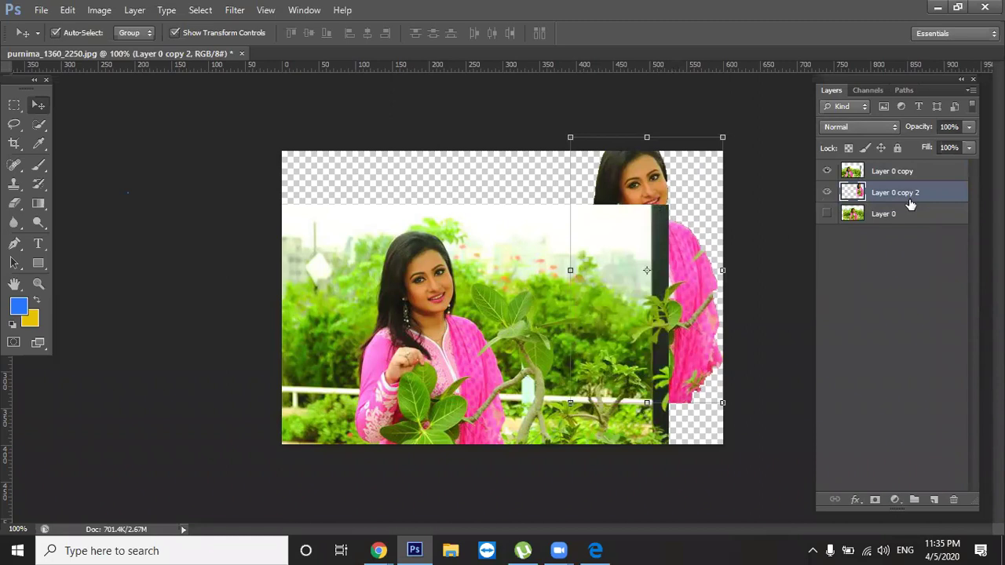
pyautogui.moveTo(899, 160)
pyautogui.mouseDown()
pyautogui.moveTo(896, 198)
pyautogui.moveTo(900, 163)
pyautogui.mouseUp()
# Settle the right-hand woman beside the original and realign the garden-photo copy with the canvas
pyautogui.doubleClick(903, 174)
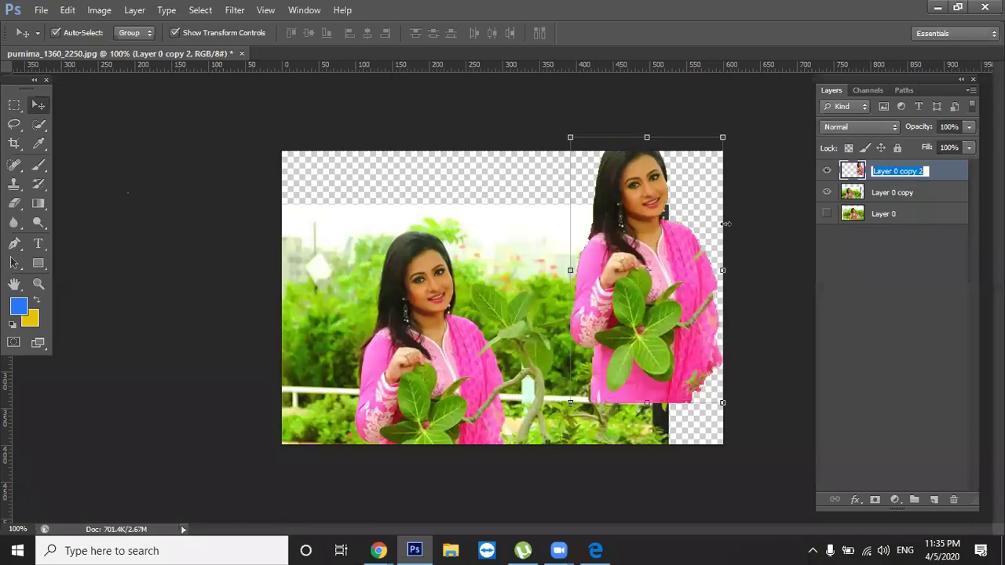
pyautogui.moveTo(601, 297); pyautogui.dragTo(565, 287)
pyautogui.click(776, 270)
pyautogui.moveTo(479, 312); pyautogui.dragTo(535, 265)
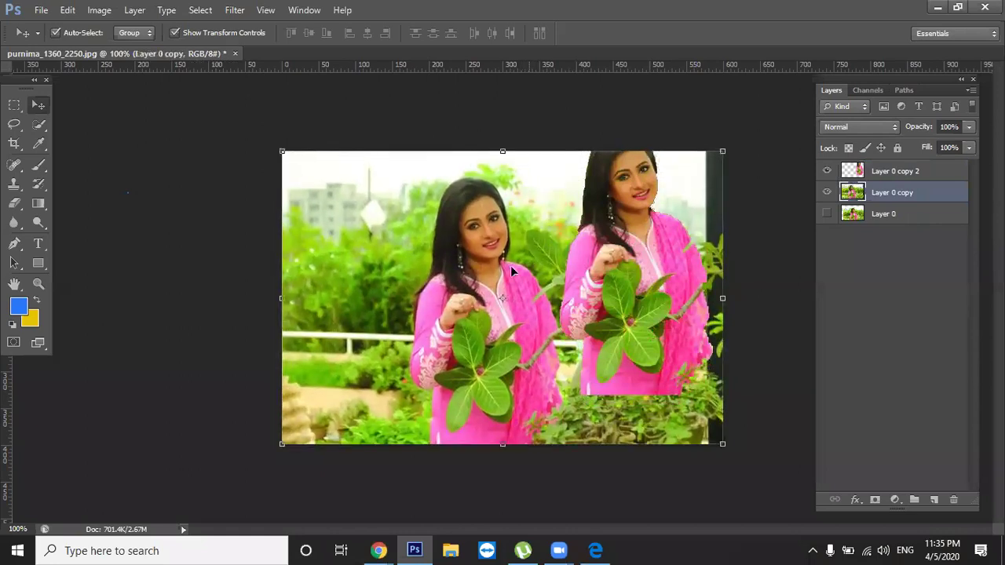
pyautogui.click(760, 286)
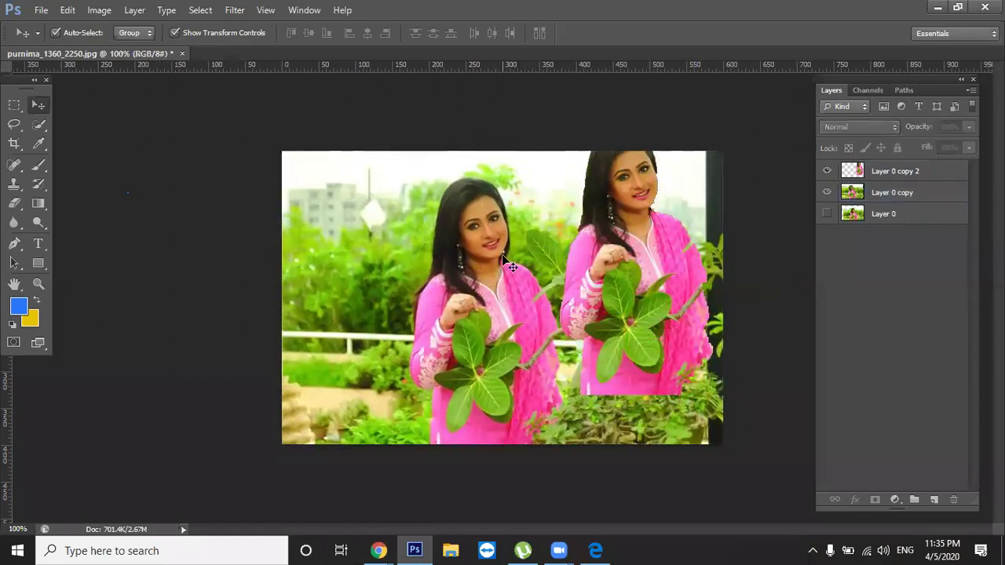
pyautogui.click(531, 249)
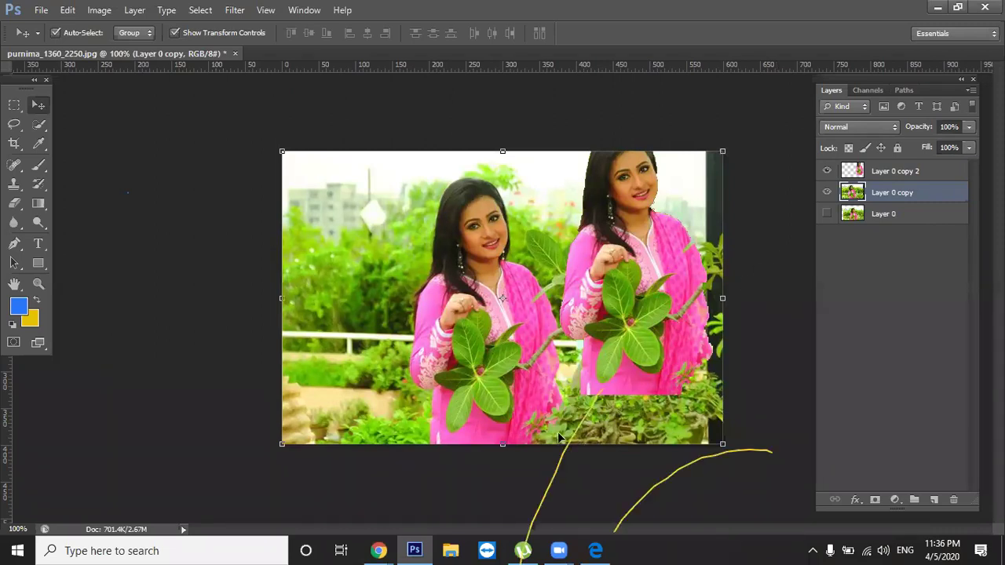
pyautogui.click(514, 96)
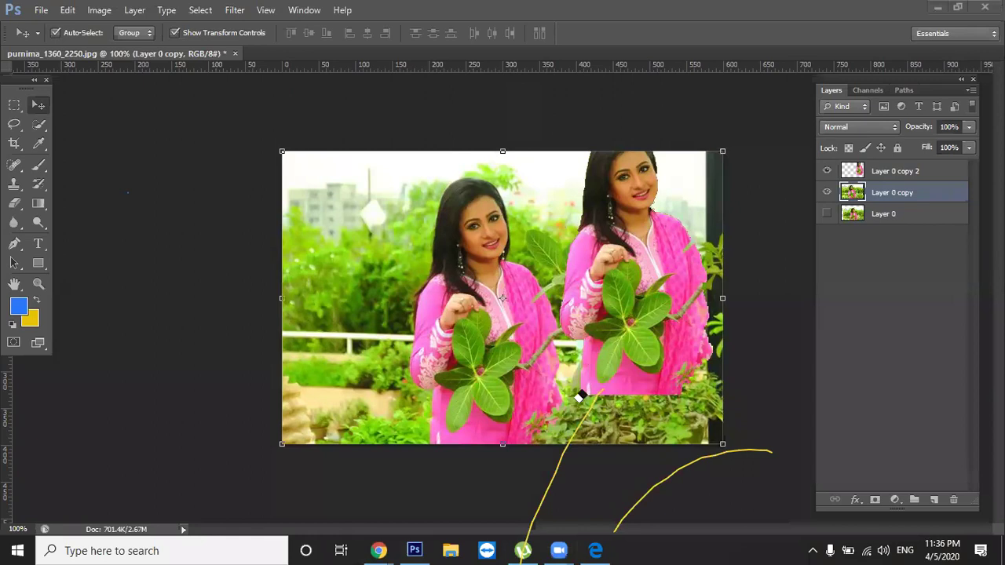
pyautogui.click(589, 406)
pyautogui.click(711, 451)
pyautogui.click(711, 452)
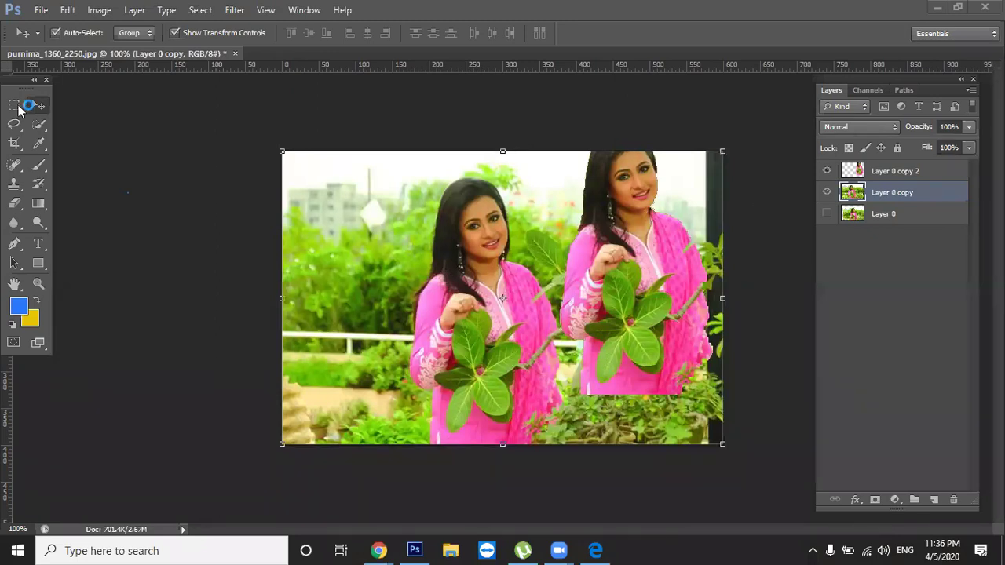
# Select the garden-photo layer (Layer 0 copy) and find the blur filters in the Filter menu
pyautogui.click(22, 105)
pyautogui.click(305, 234)
pyautogui.moveTo(470, 267)
pyautogui.mouseDown()
pyautogui.moveTo(444, 358)
pyautogui.moveTo(508, 216)
pyautogui.moveTo(381, 288)
pyautogui.moveTo(501, 237)
pyautogui.moveTo(471, 287)
pyautogui.moveTo(467, 248)
pyautogui.mouseUp()
pyautogui.click(235, 10)
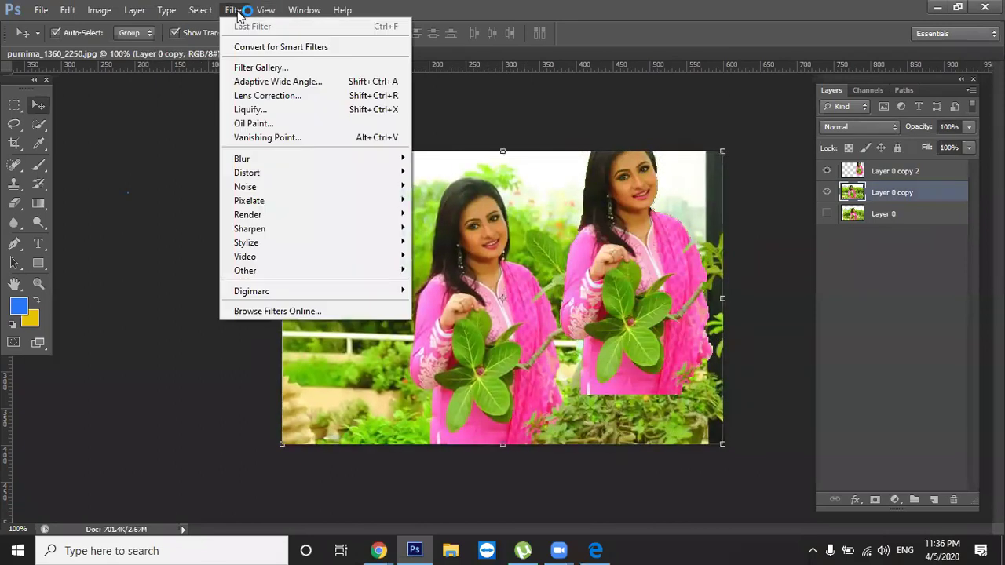
pyautogui.click(46, 11)
pyautogui.moveTo(264, 165)
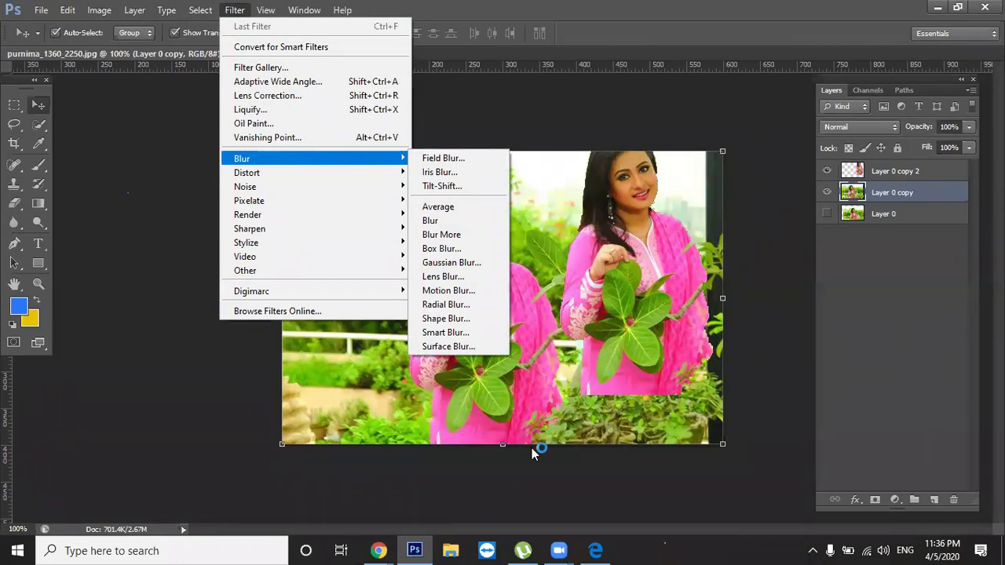
pyautogui.click(235, 10)
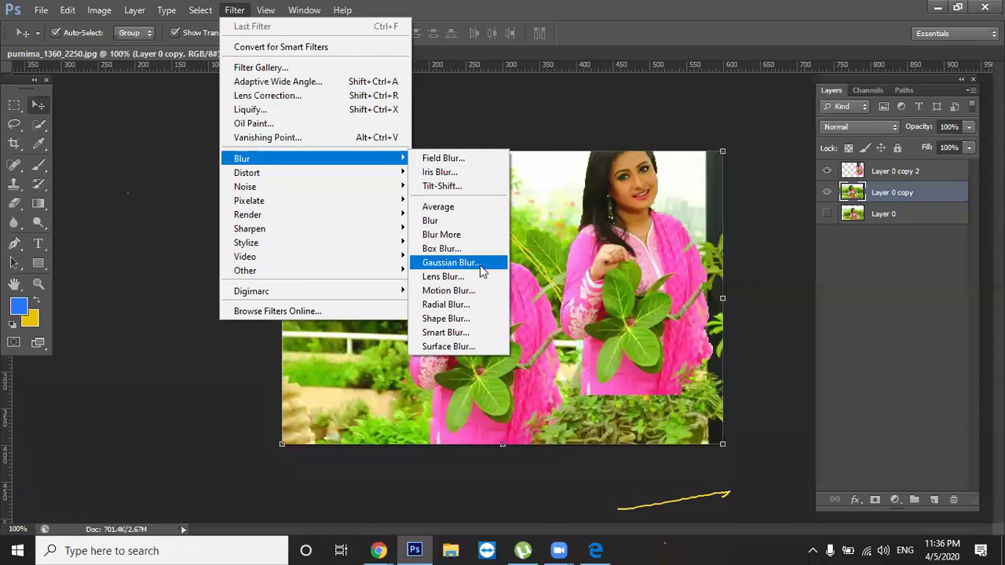
# Apply a Gaussian Blur with a 2.4-pixel radius to the garden-photo layer, then deselect it
pyautogui.click(482, 263)
pyautogui.moveTo(716, 139); pyautogui.dragTo(148, 148)
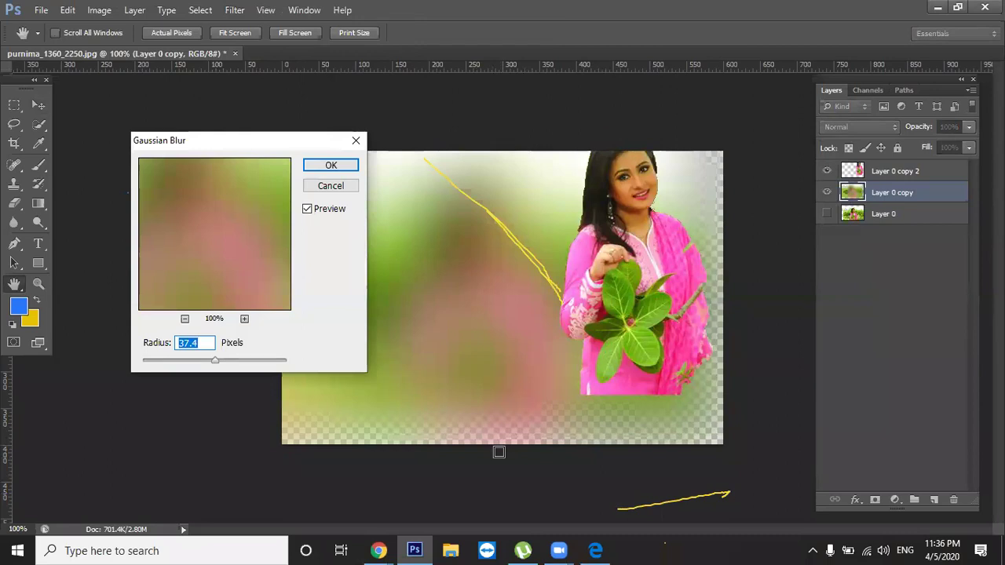
pyautogui.click(583, 108)
pyautogui.click(515, 104)
pyautogui.click(533, 253)
pyautogui.click(533, 253)
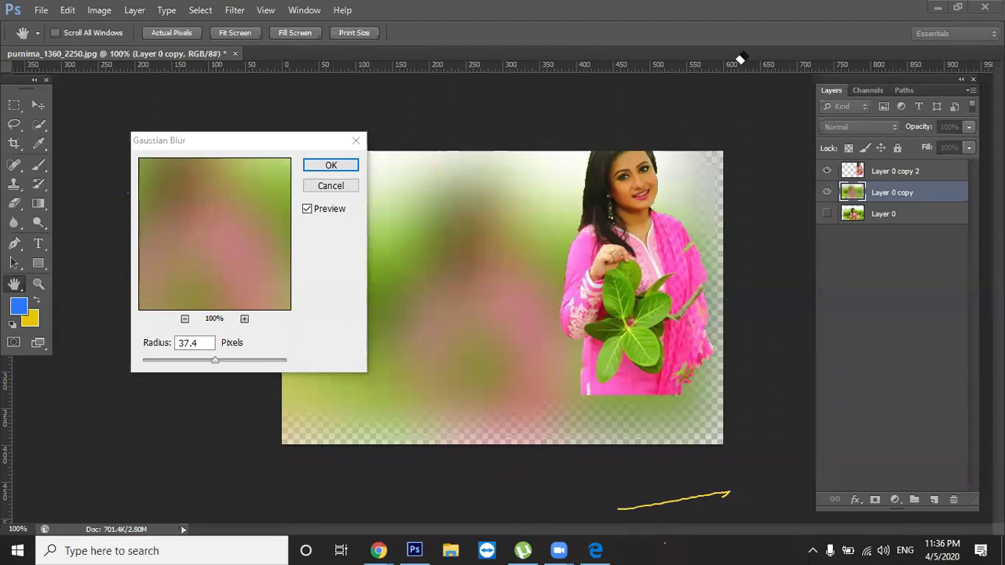
pyautogui.moveTo(214, 361); pyautogui.dragTo(162, 364)
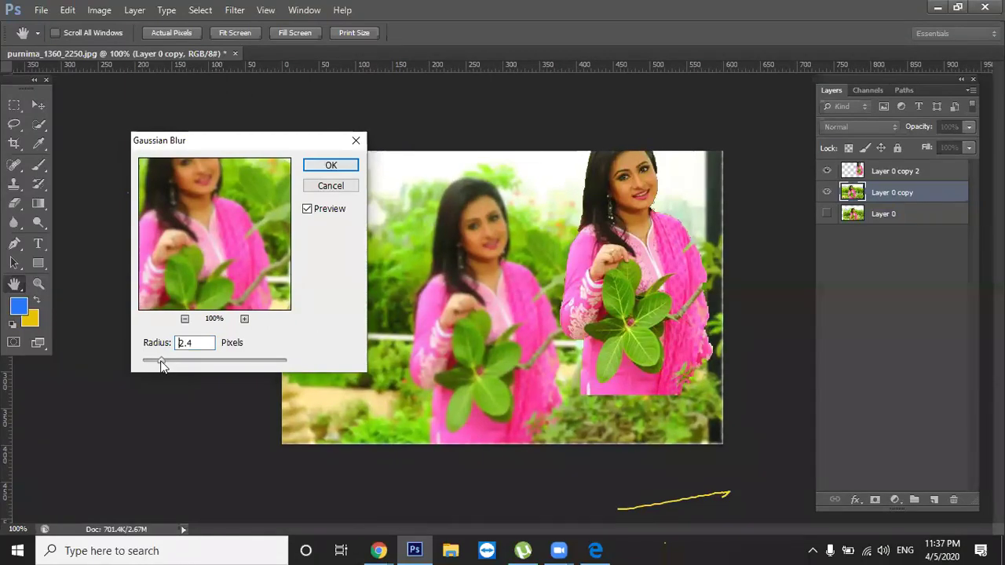
pyautogui.click(331, 165)
pyautogui.click(237, 144)
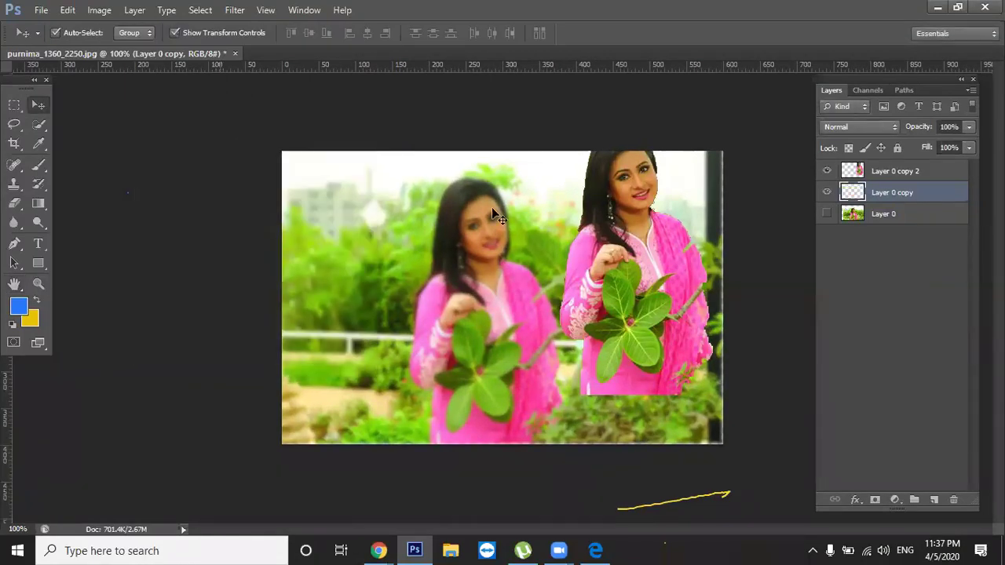
# Slide the sharp woman cut-out (Layer 0 copy 2) left onto her blurred original
pyautogui.moveTo(597, 307); pyautogui.dragTo(485, 320)
pyautogui.click(784, 310)
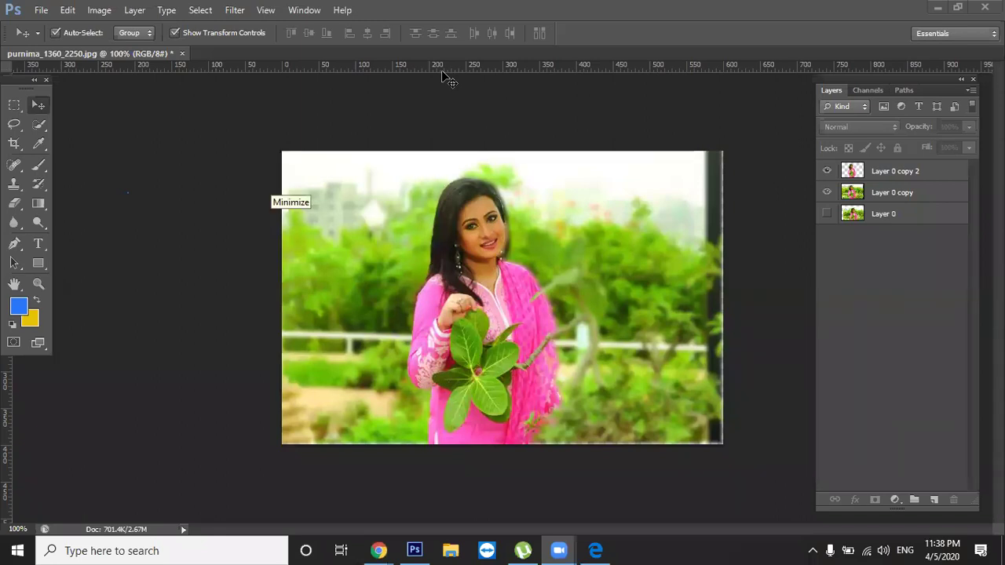
pyautogui.click(235, 224)
pyautogui.click(543, 222)
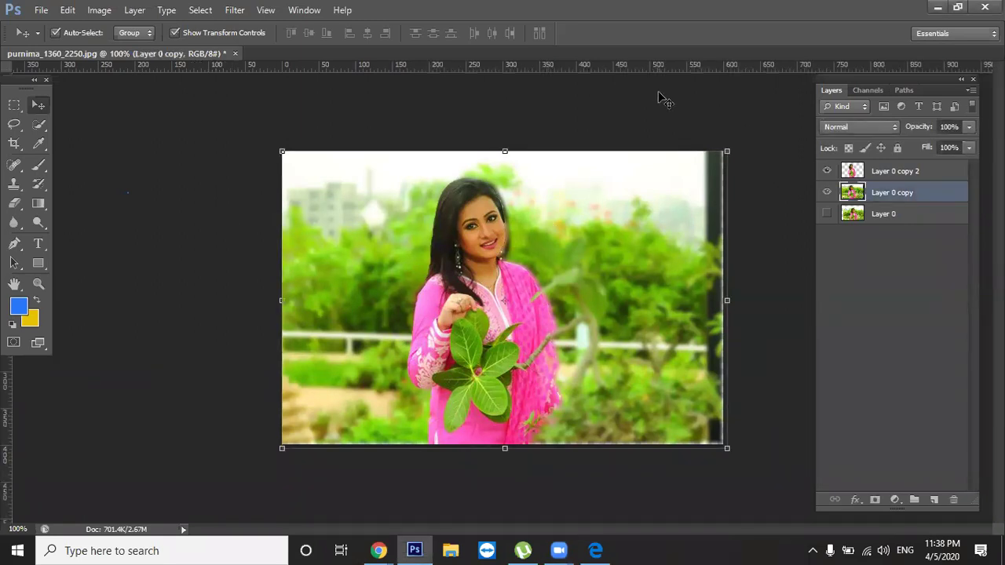
pyautogui.hotkey('ctrl', 'u')
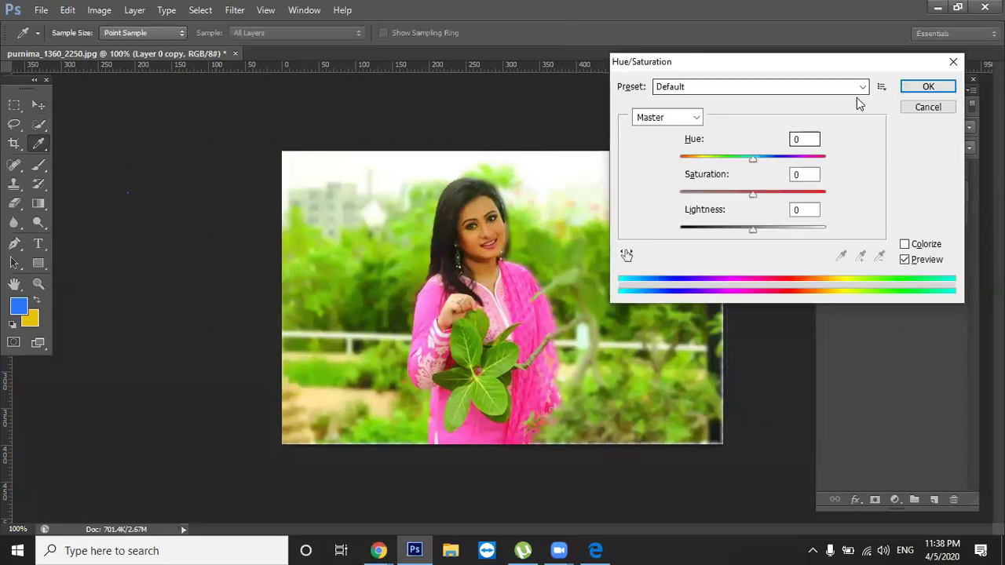
pyautogui.click(643, 137)
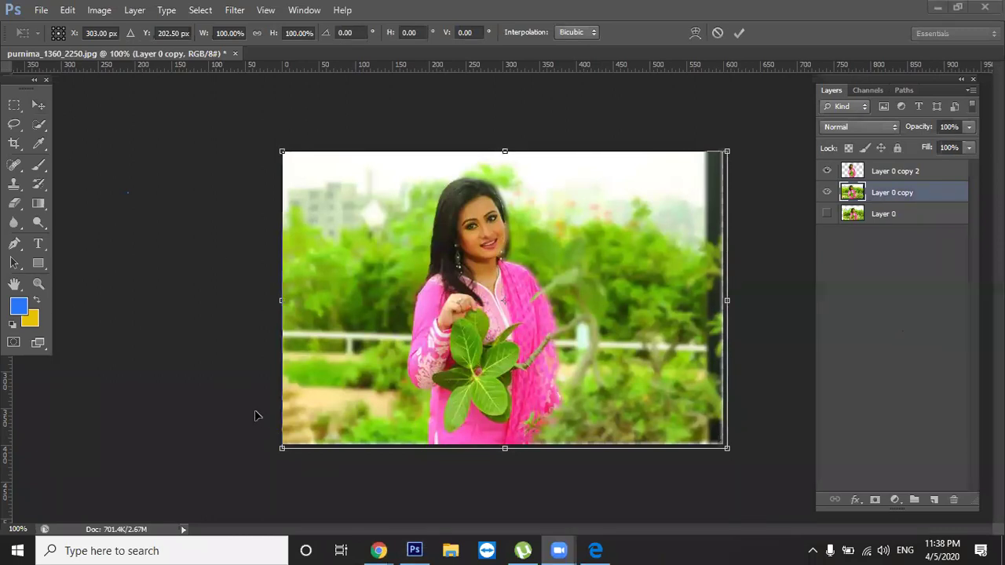
pyautogui.click(742, 34)
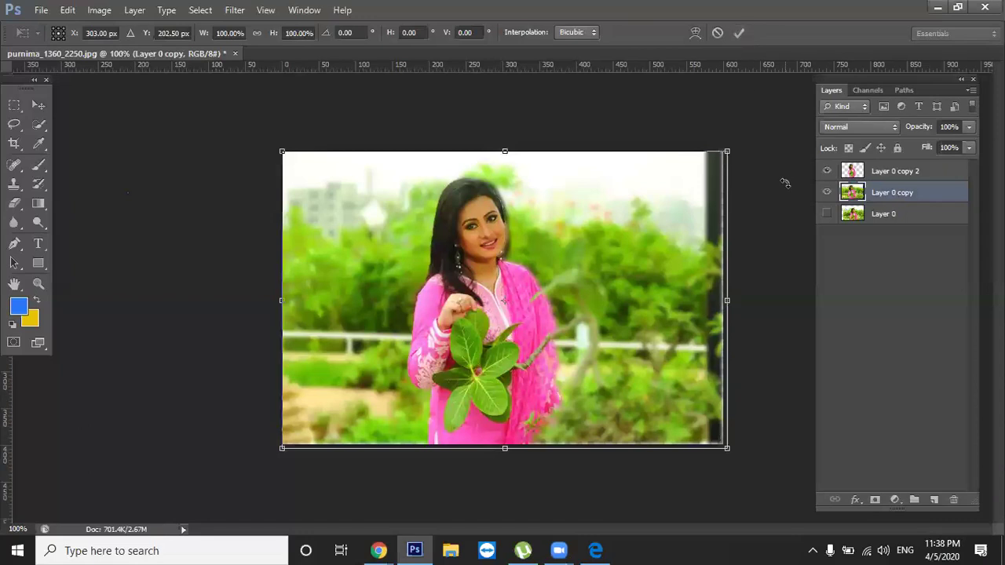
pyautogui.click(741, 33)
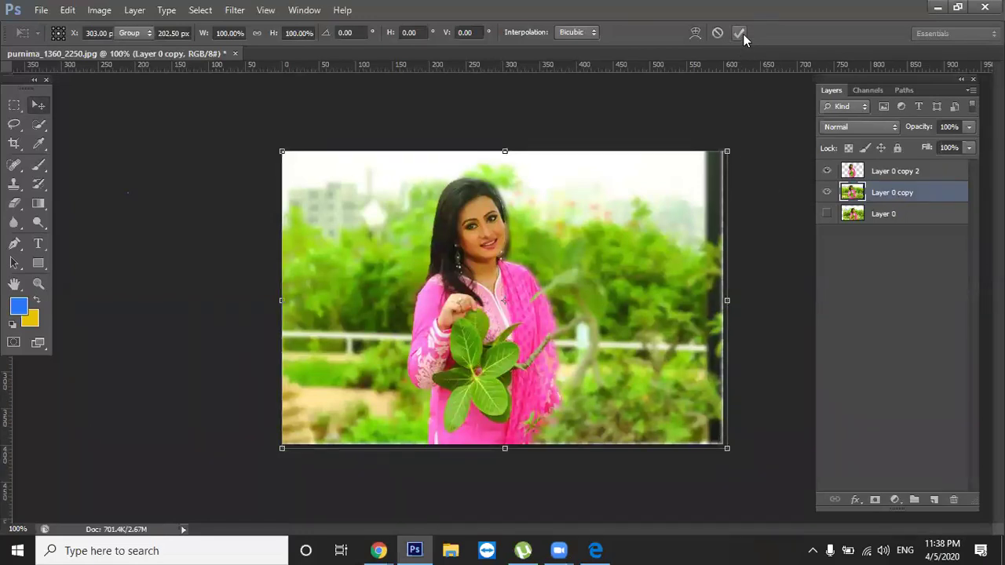
pyautogui.click(772, 203)
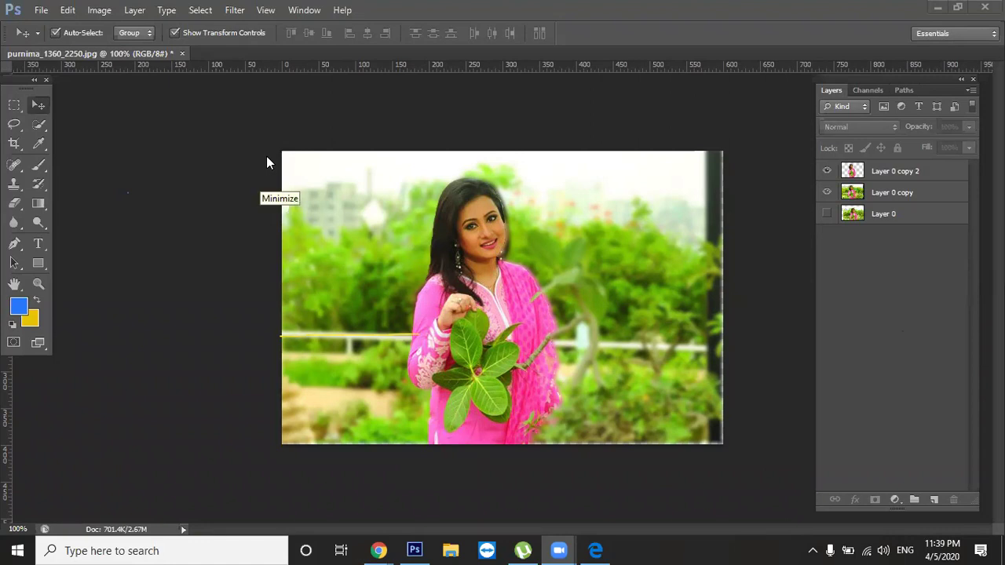
# Nudge the blurred background copy into place and cut its saturation to -67 with Hue/Saturation
pyautogui.moveTo(662, 261); pyautogui.dragTo(626, 229)
pyautogui.press('Right')
pyautogui.press('Right')
pyautogui.press('Left')
pyautogui.press('Left')
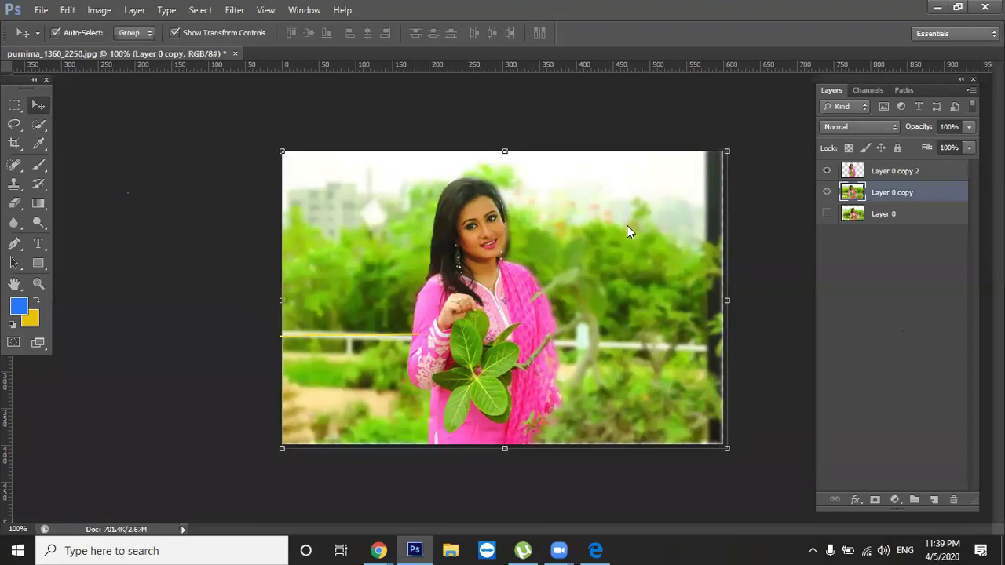
pyautogui.press('i')
pyautogui.hotkey('ctrl', 'u')
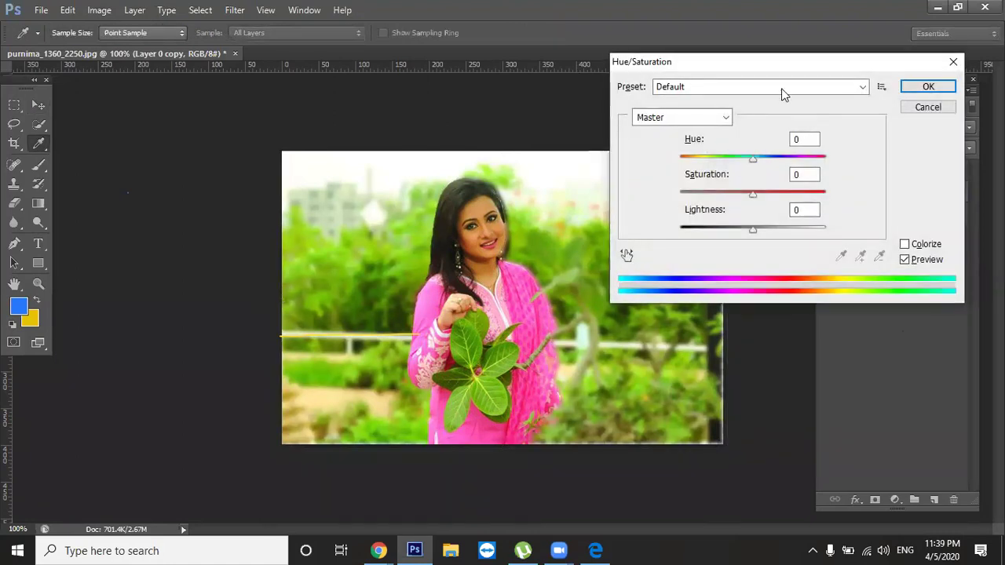
pyautogui.moveTo(790, 62); pyautogui.dragTo(805, 94)
pyautogui.moveTo(768, 227); pyautogui.dragTo(642, 232)
pyautogui.click(942, 122)
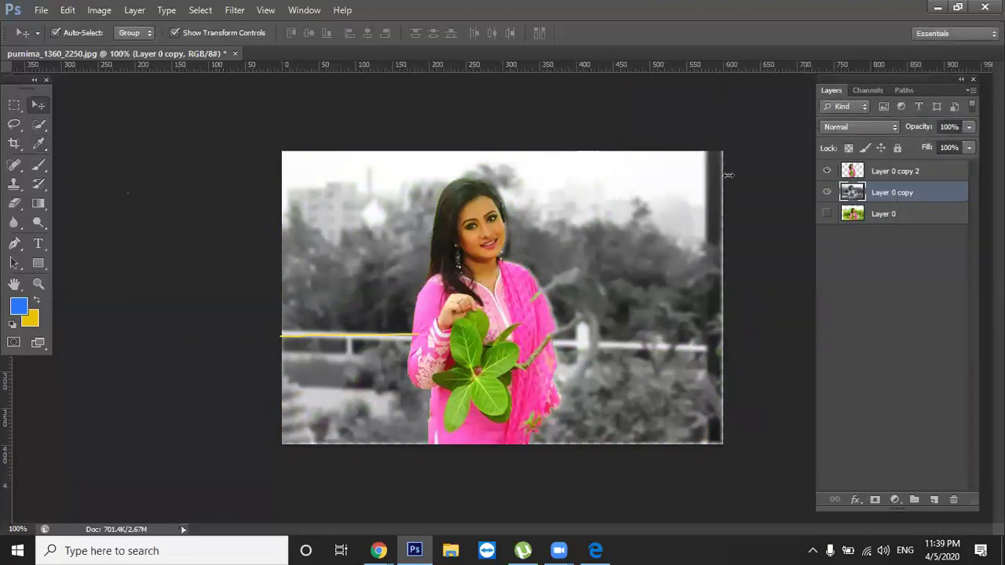
# Nudge the woman cut-out slightly right to realign her
pyautogui.click(517, 305)
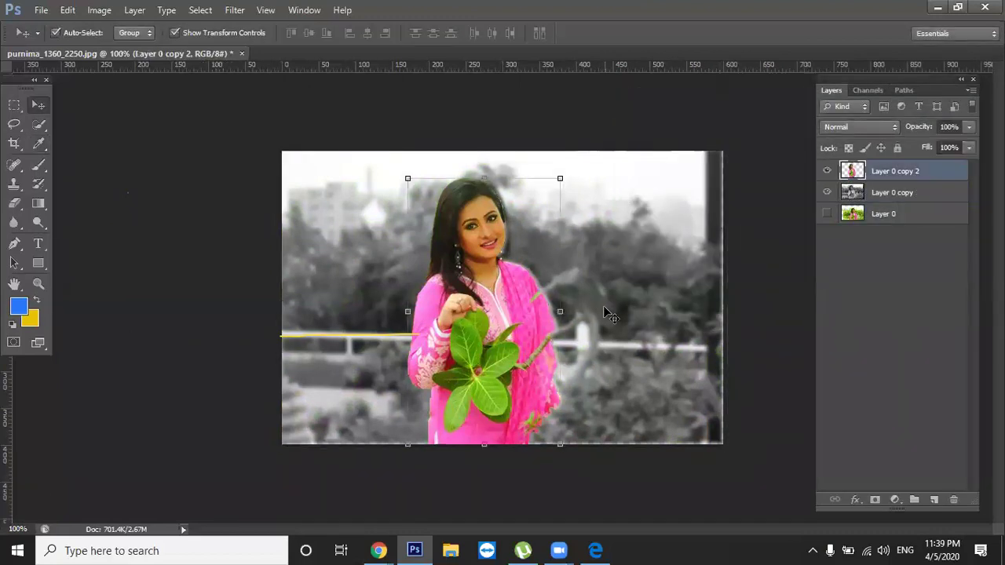
pyautogui.press('Right')
pyautogui.press('Right')
pyautogui.press('Right')
pyautogui.press('Right')
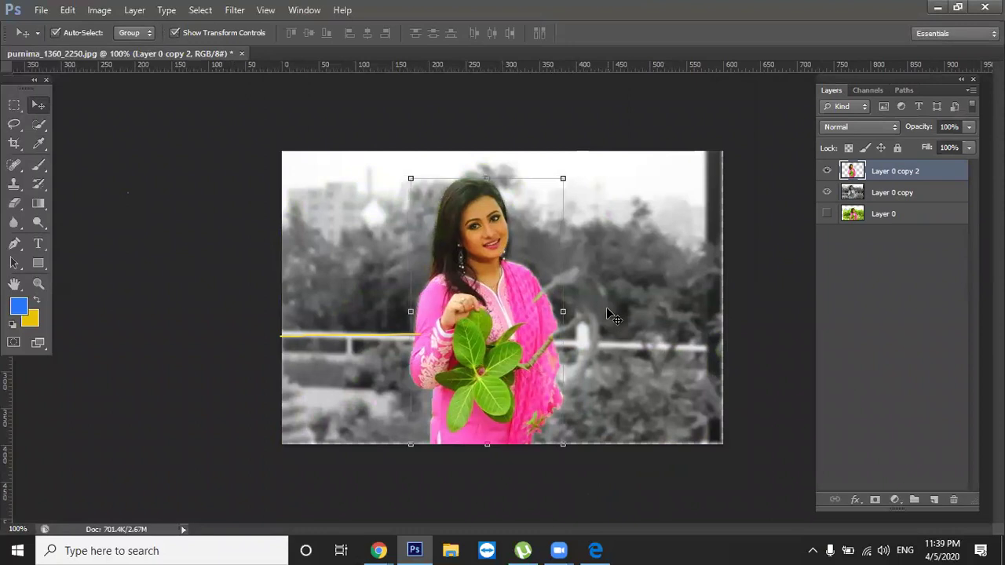
pyautogui.click(765, 318)
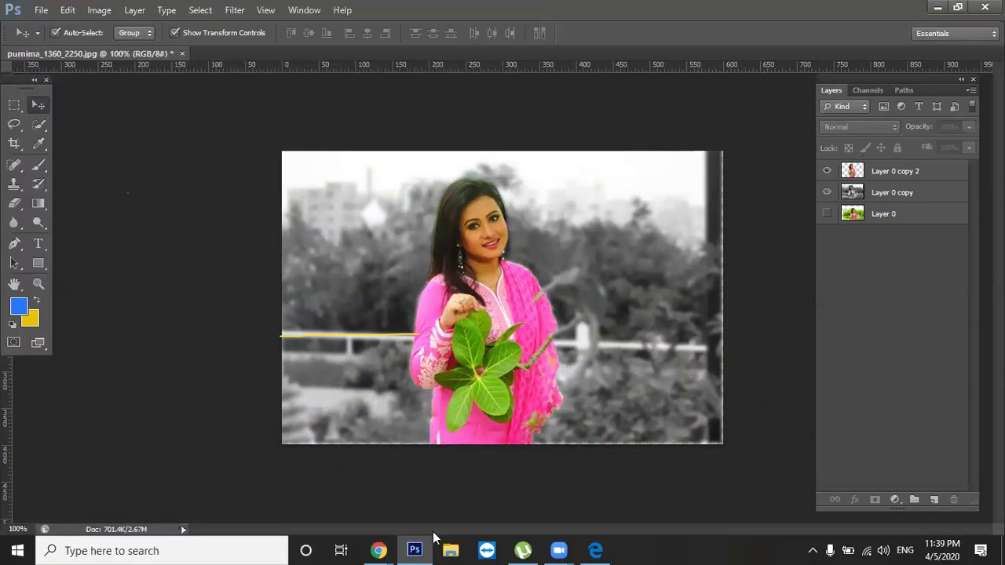
pyautogui.click(384, 543)
pyautogui.click(297, 480)
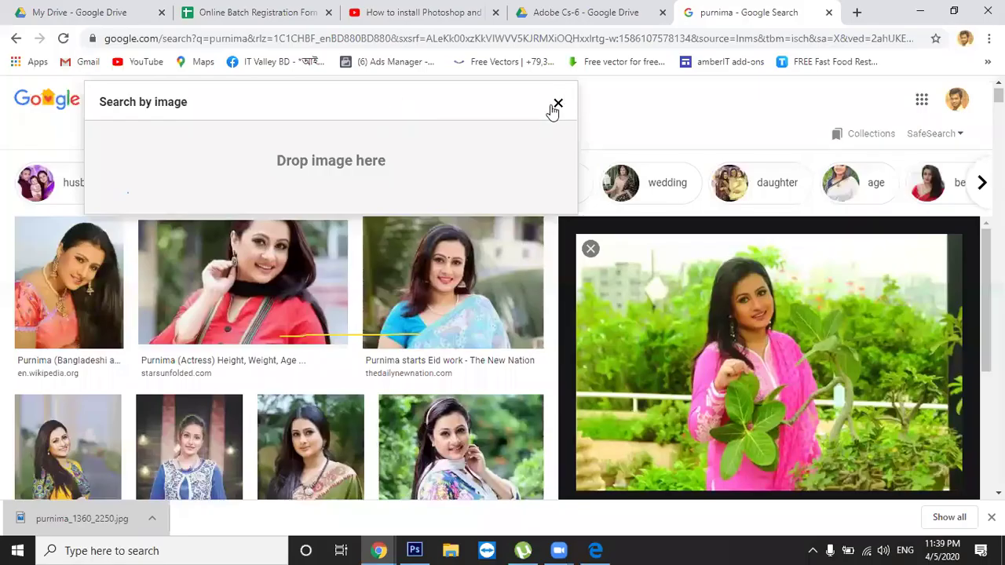
pyautogui.click(556, 104)
pyautogui.doubleClick(247, 95)
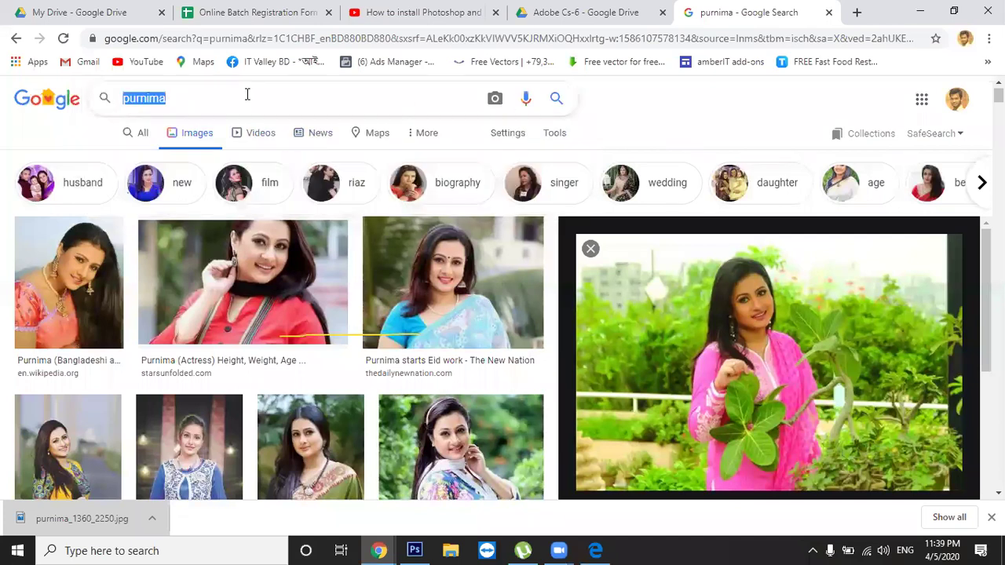
pyautogui.write('jwe')
pyautogui.press('Down')
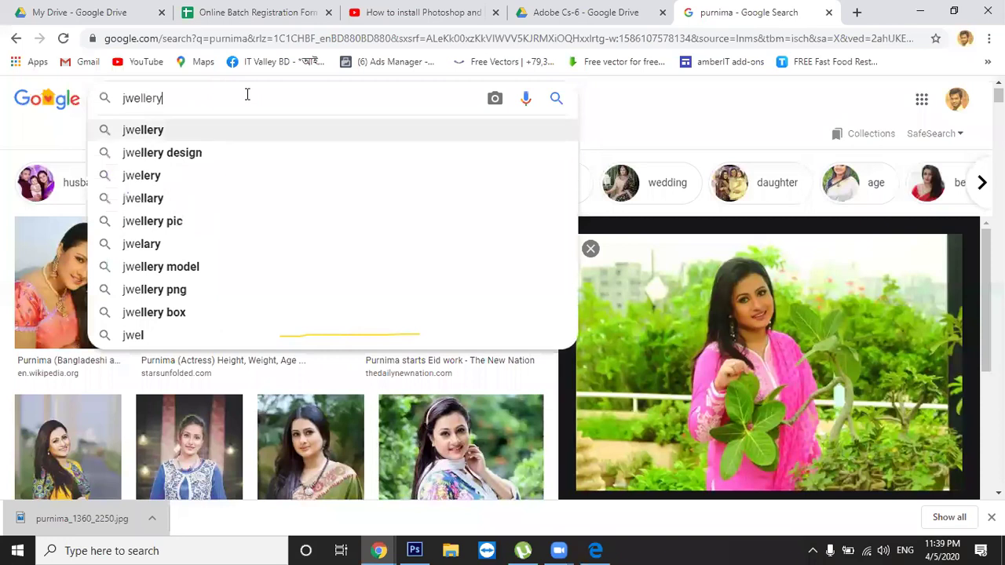
pyautogui.write('ads')
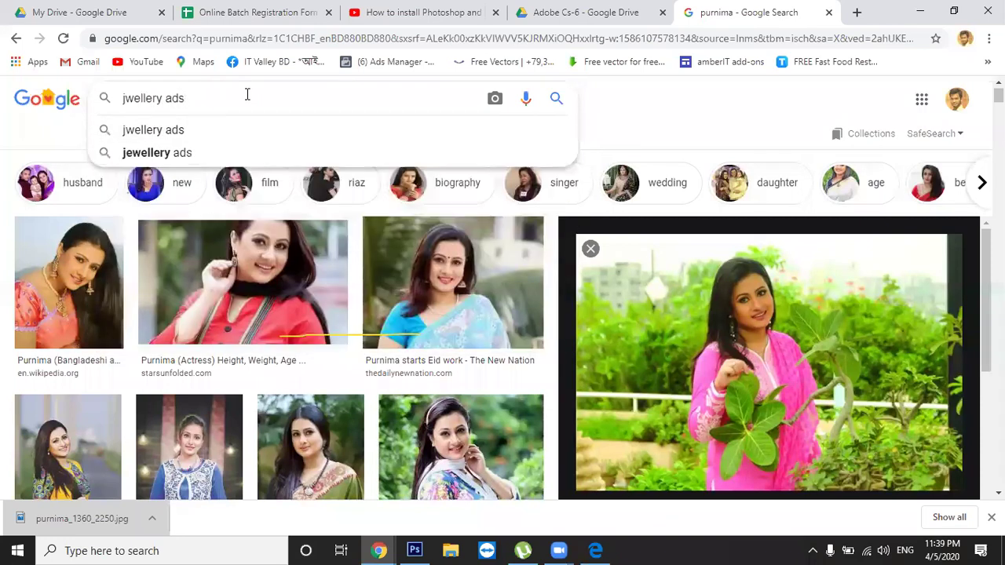
pyautogui.press('Down')
pyautogui.press('Down')
pyautogui.press('Return')
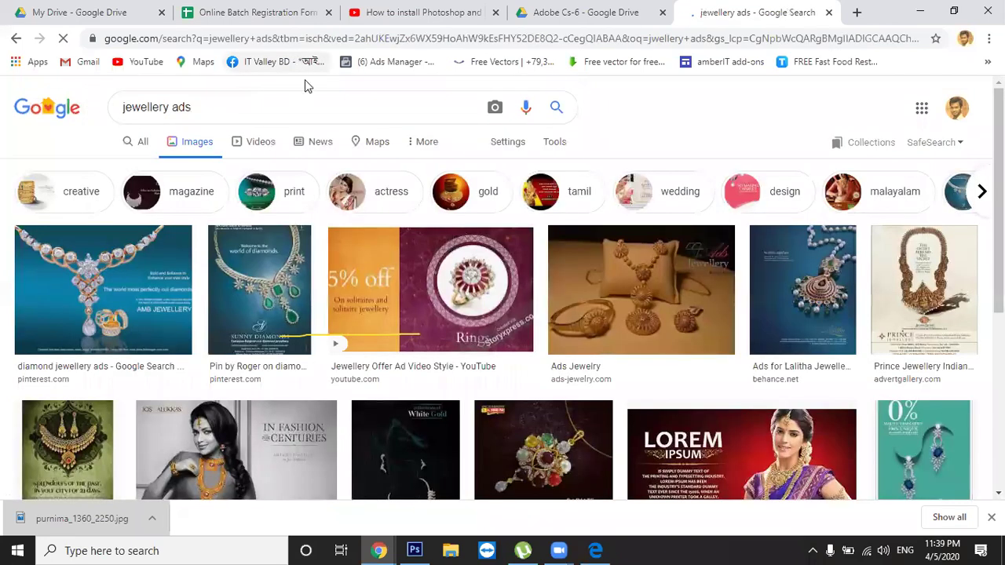
pyautogui.scroll(-2, 357, 283)
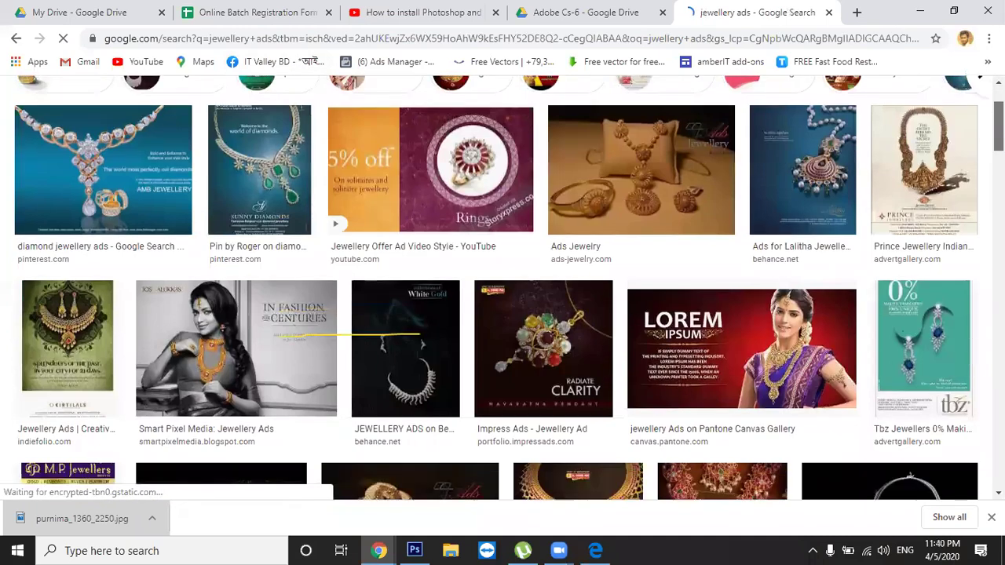
pyautogui.click(236, 298)
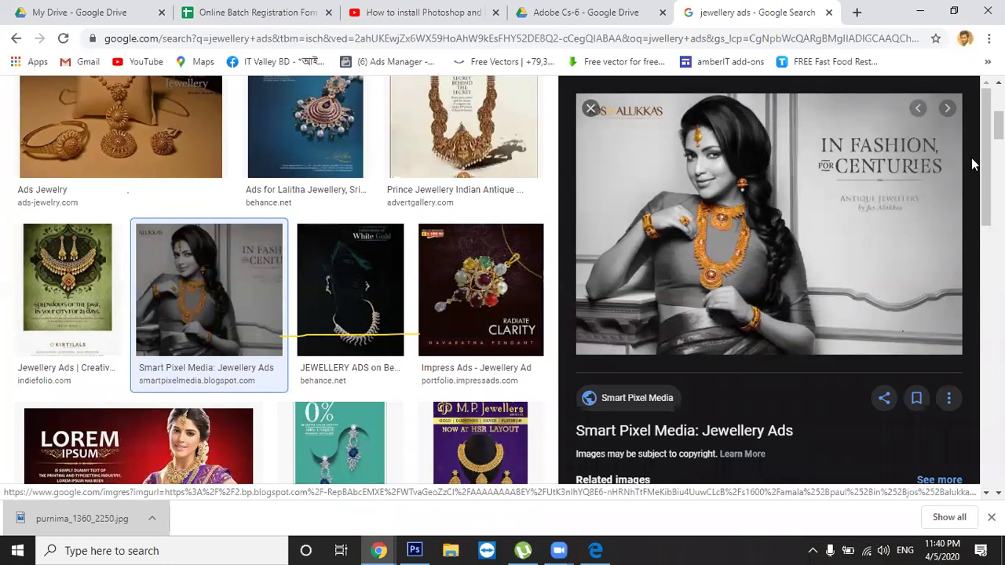
pyautogui.scroll(-4, 769, 280)
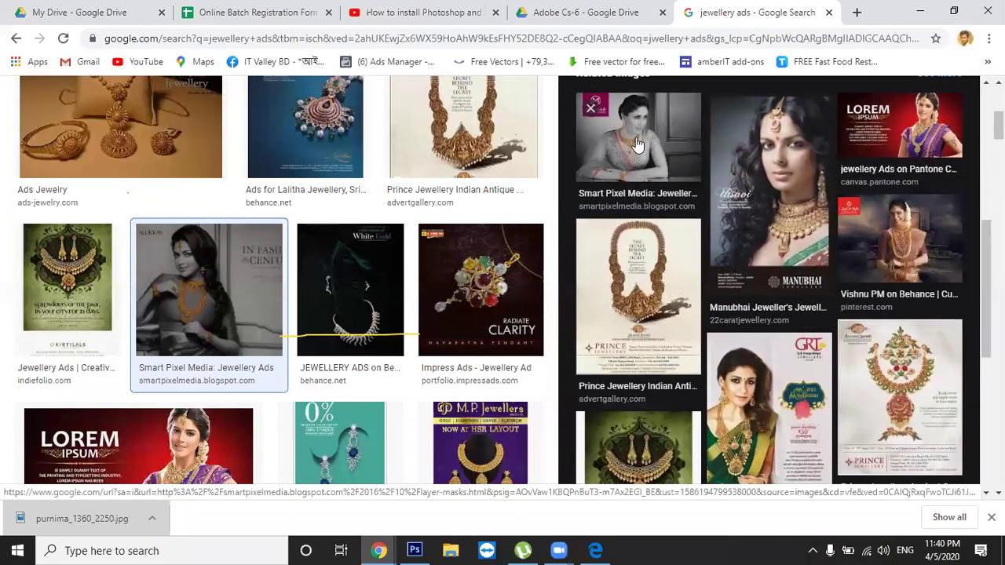
pyautogui.click(640, 145)
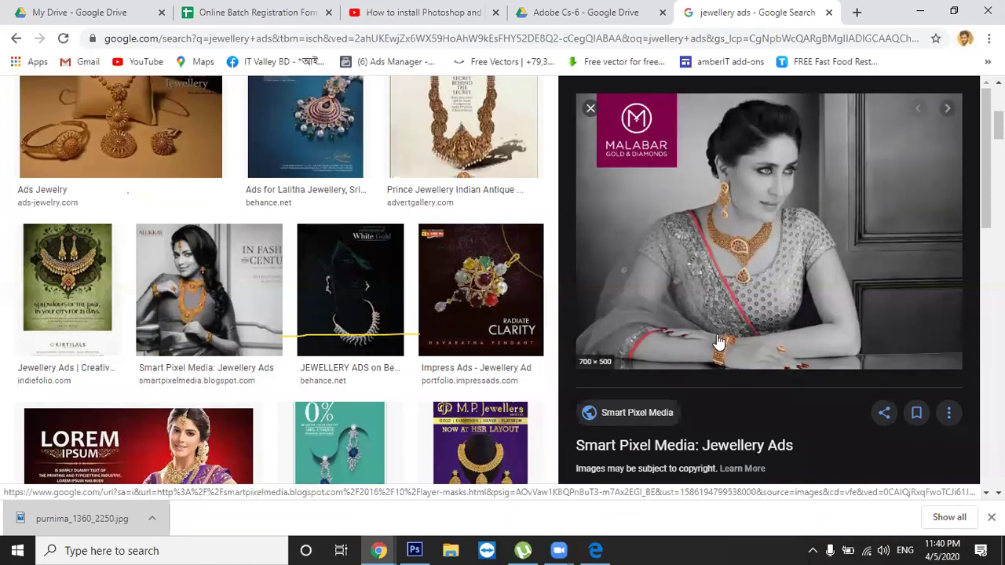
pyautogui.scroll(-1, 778, 291)
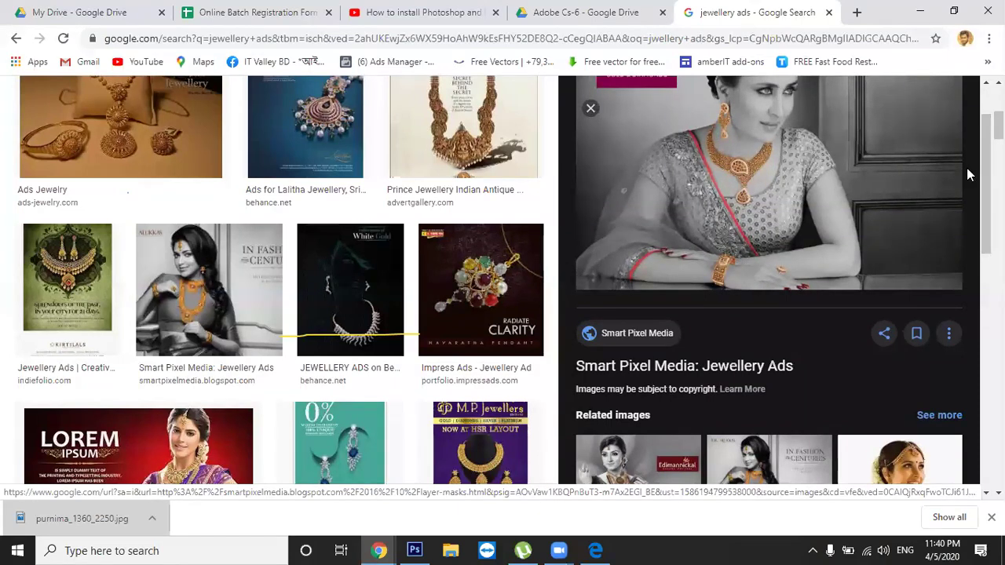
pyautogui.moveTo(986, 185); pyautogui.dragTo(987, 228)
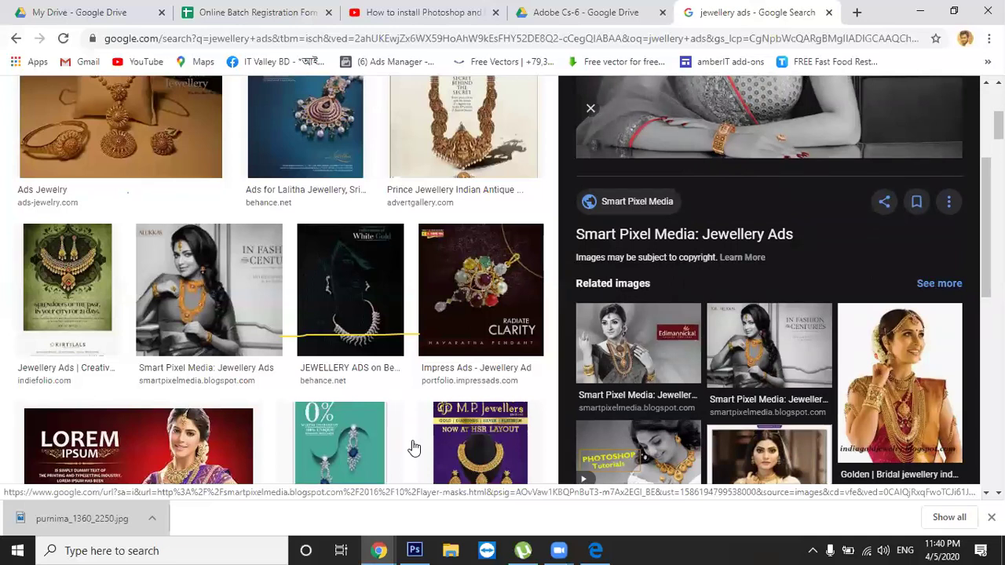
pyautogui.click(369, 398)
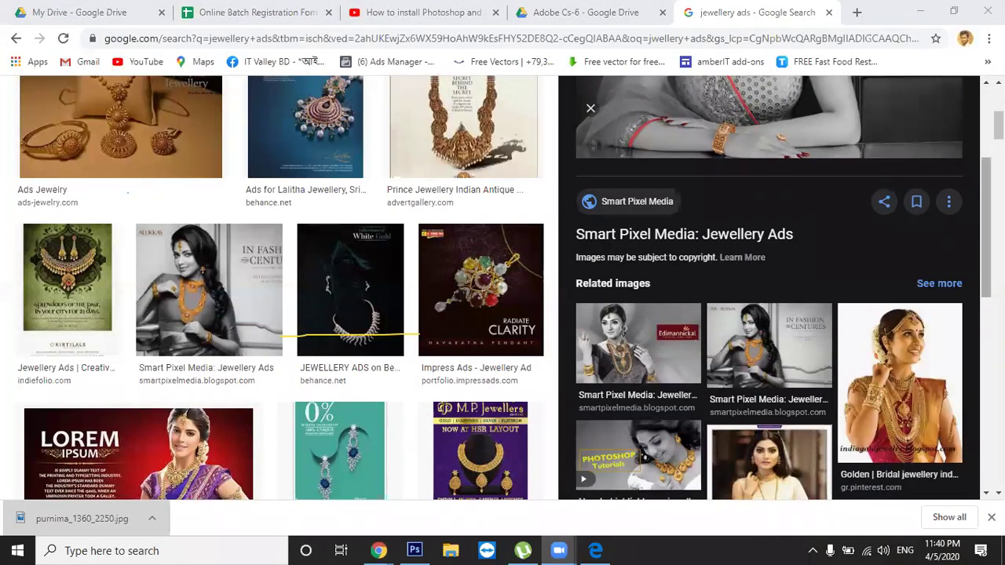
pyautogui.scroll(-2, 715, 346)
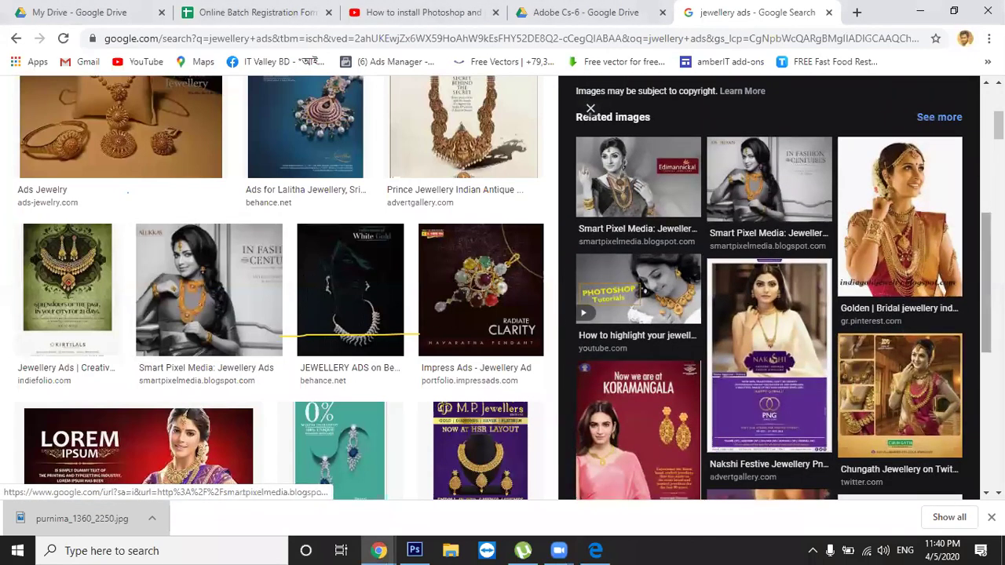
pyautogui.scroll(-3, 770, 299)
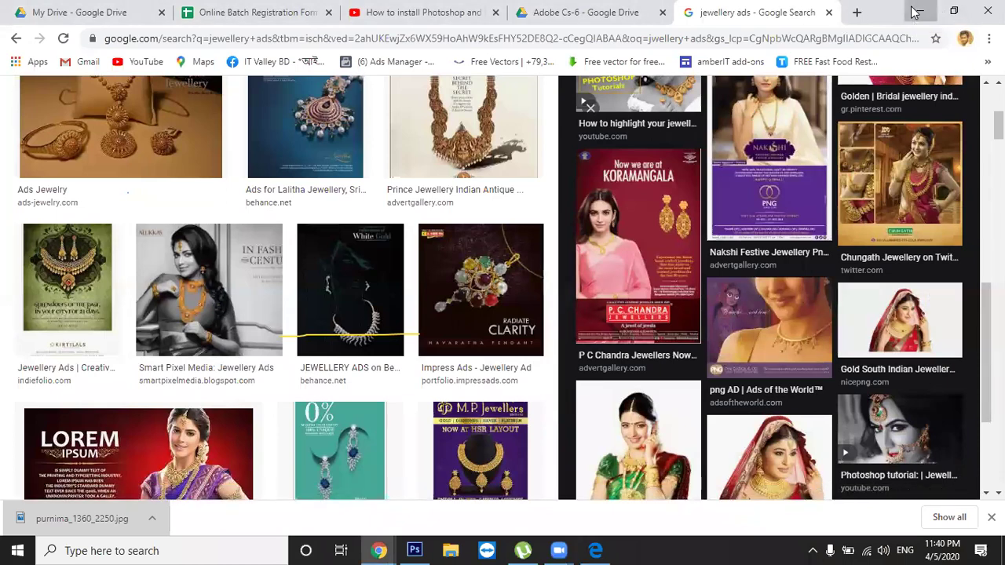
pyautogui.click(917, 12)
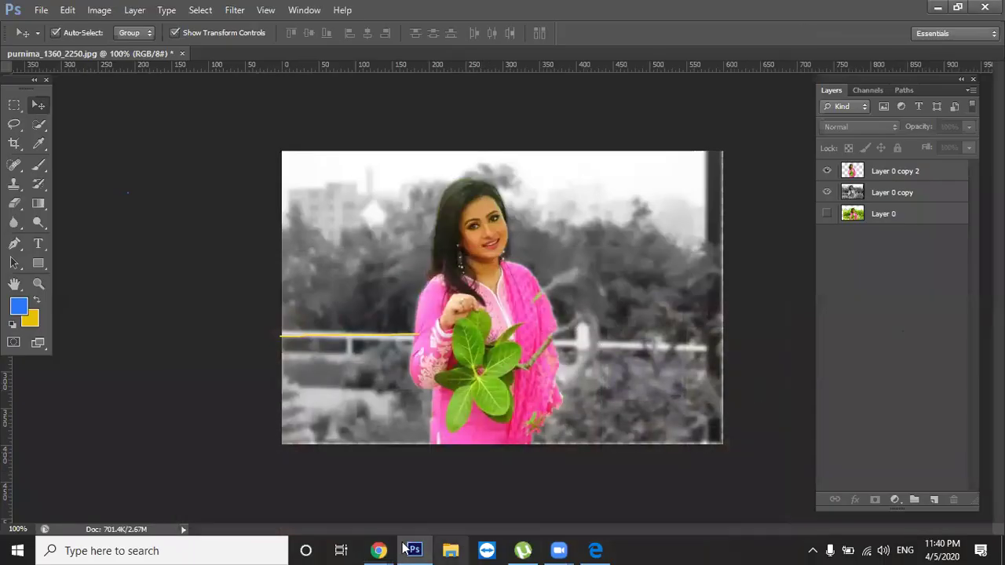
# Shift the woman cut-out slightly up and to the right
pyautogui.moveTo(379, 544)
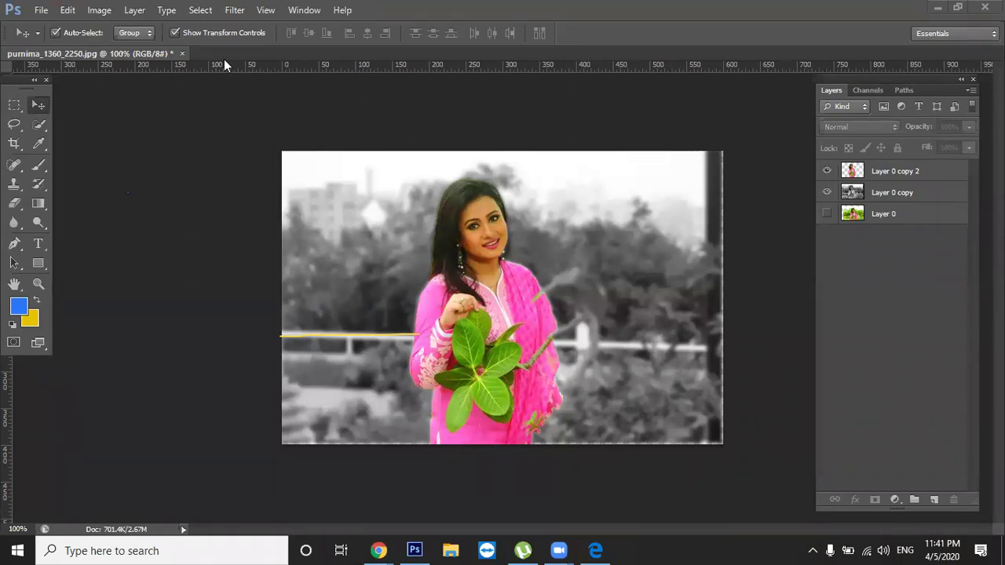
pyautogui.moveTo(502, 279)
pyautogui.mouseDown()
pyautogui.moveTo(508, 267)
pyautogui.moveTo(506, 279)
pyautogui.mouseUp()
pyautogui.moveTo(495, 322); pyautogui.dragTo(522, 329)
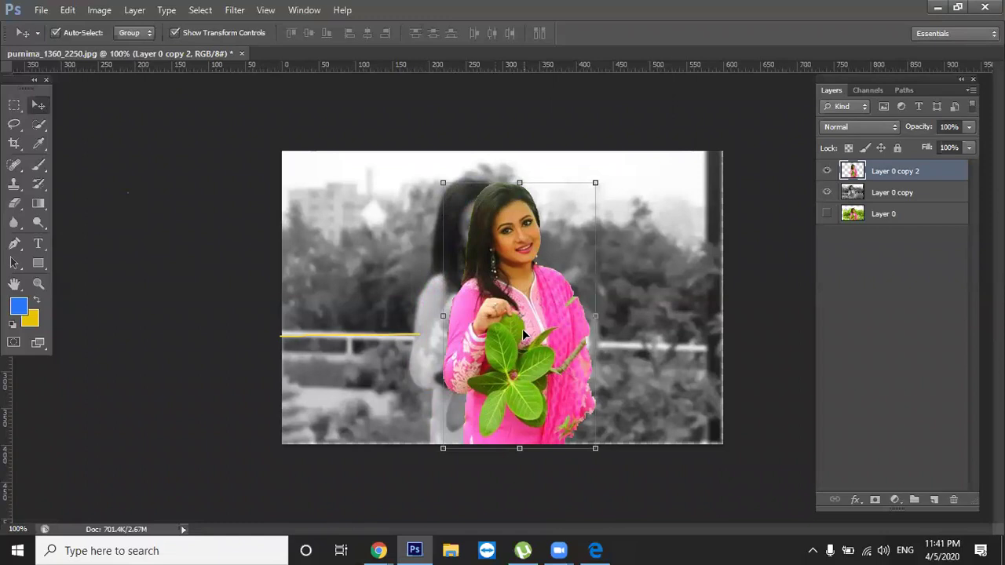
# Raise the cut-out's saturation to +33 and place her right beside the grey figure
pyautogui.hotkey('ctrl', 'u')
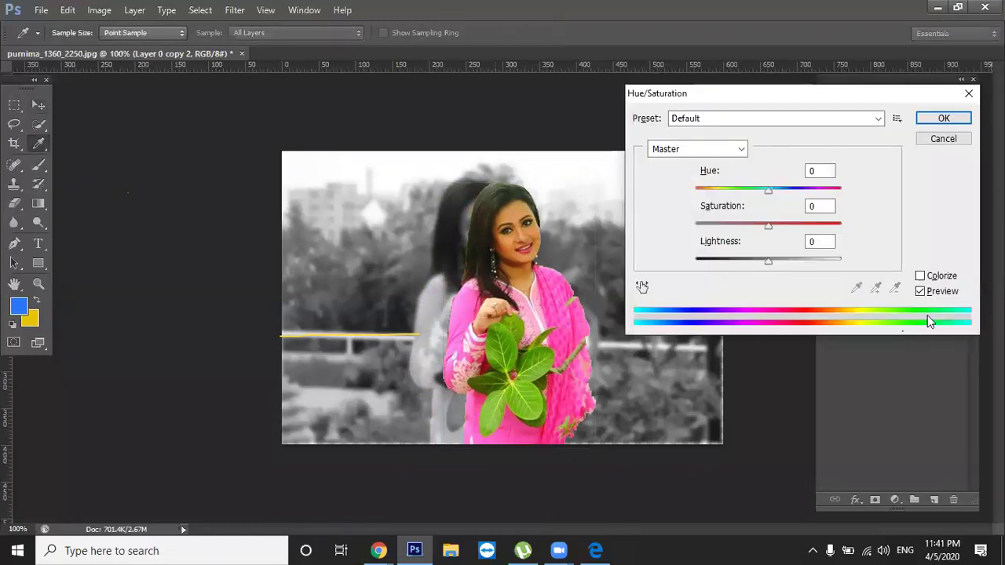
pyautogui.moveTo(767, 227); pyautogui.dragTo(793, 227)
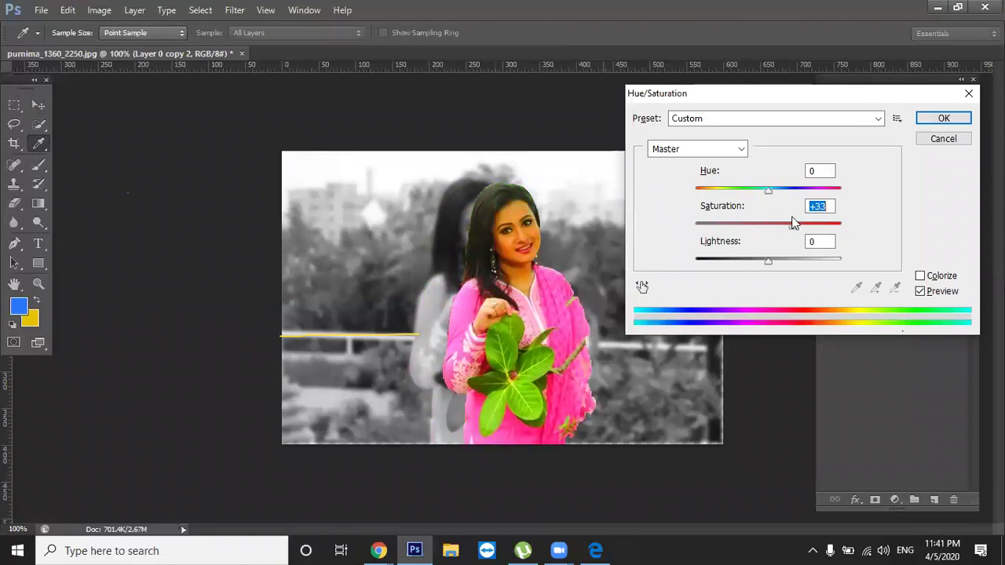
pyautogui.click(944, 141)
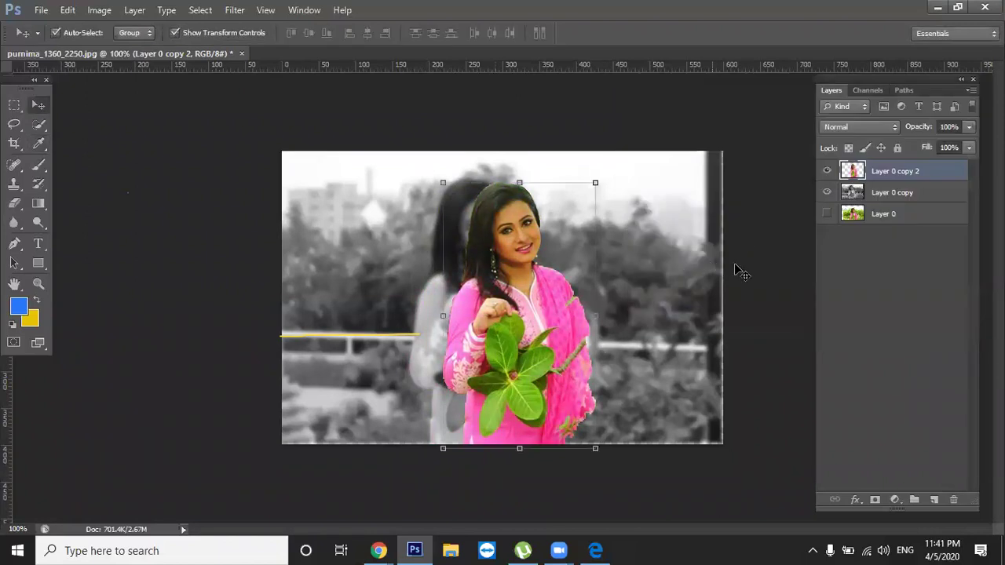
pyautogui.moveTo(620, 302); pyautogui.dragTo(644, 311)
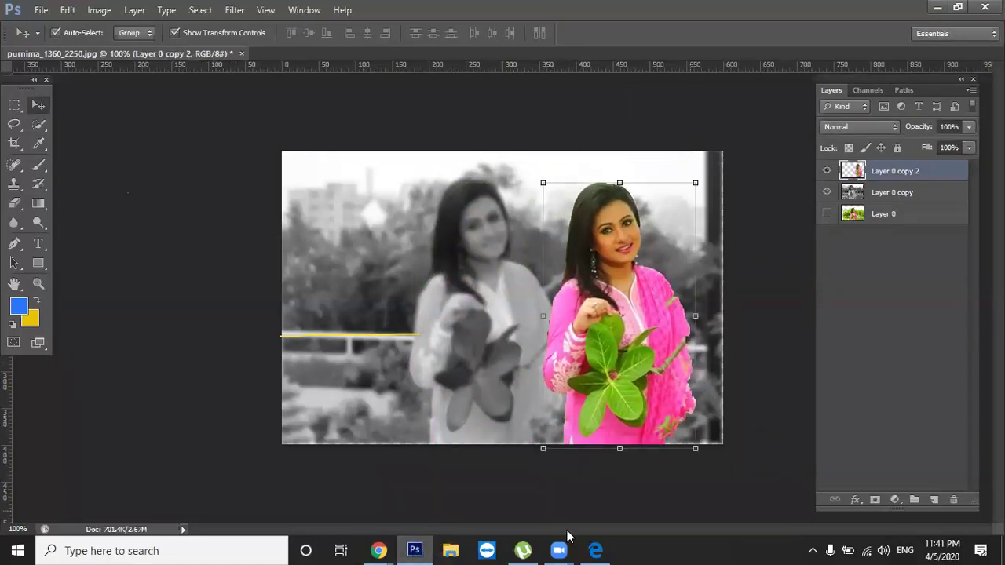
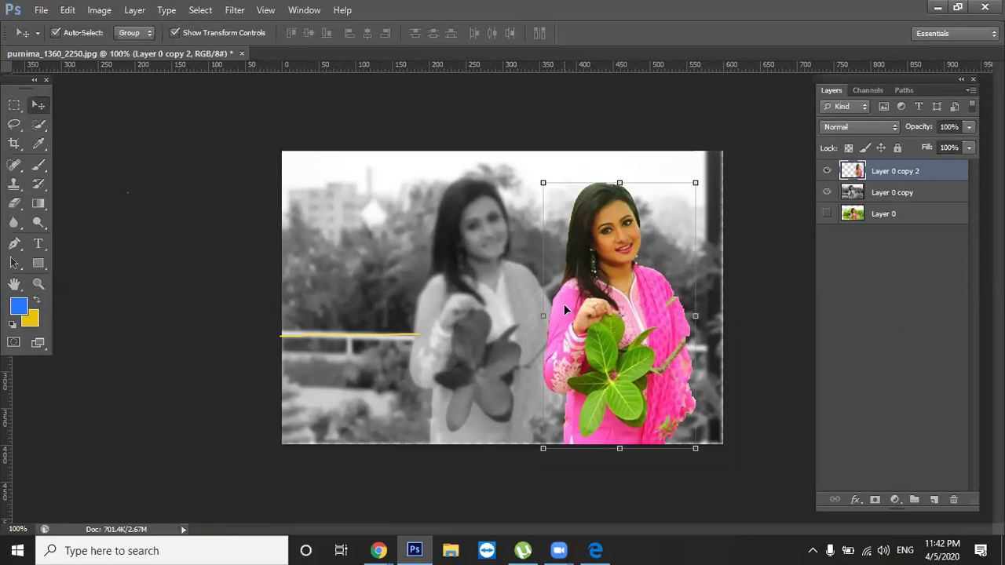
# Minimize the Photoshop CS6 window with the finished composite to reveal the Windows desktop
pyautogui.click(940, 6)
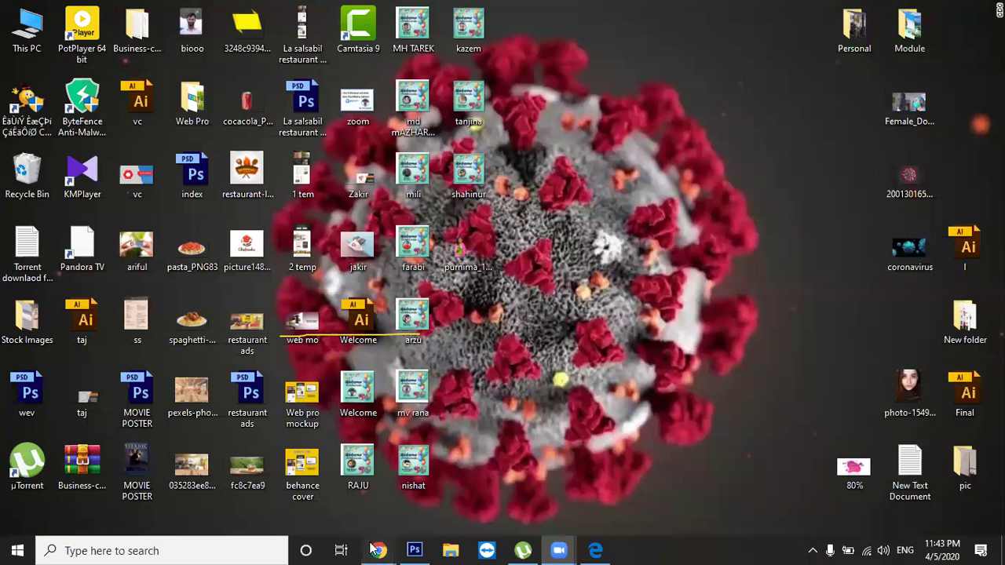
# Bring up Chrome, switch to the Facebook profile tab, and copy its page address
pyautogui.moveTo(377, 550)
pyautogui.click(419, 483)
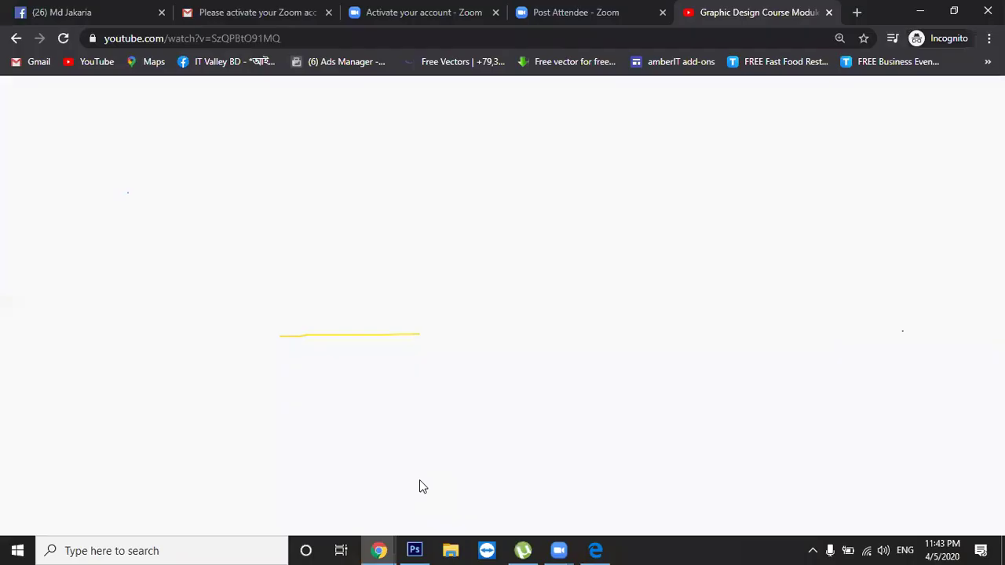
pyautogui.click(126, 8)
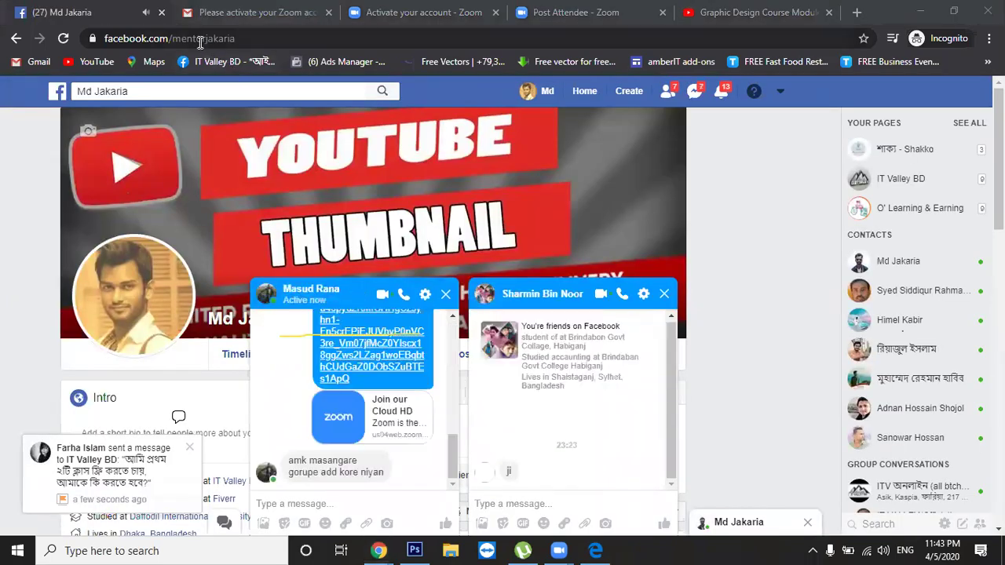
pyautogui.click(200, 39)
pyautogui.rightClick(200, 39)
pyautogui.click(228, 123)
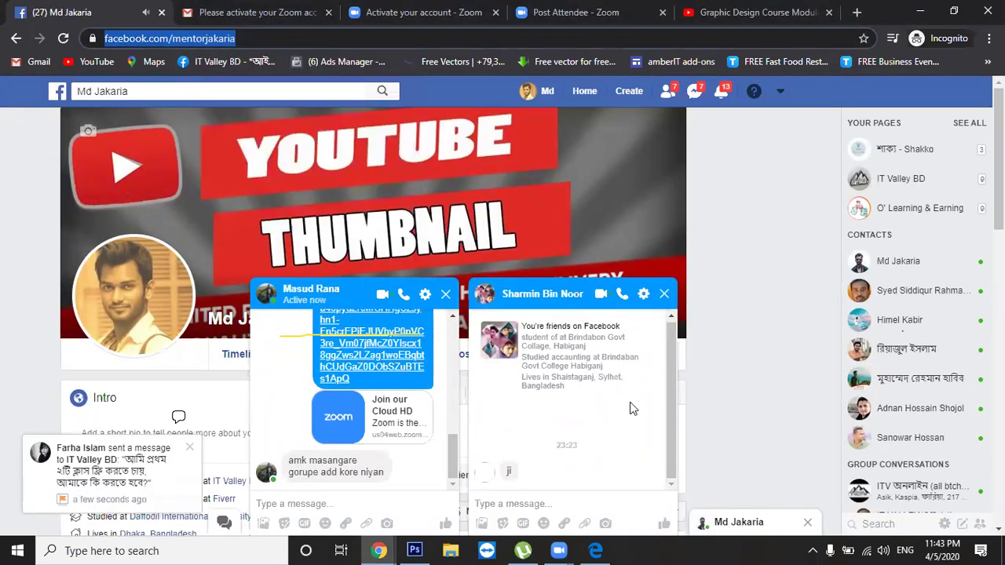
# Send 'hi' in the open chat, close that chat, and show pending friend requests
pyautogui.click(670, 408)
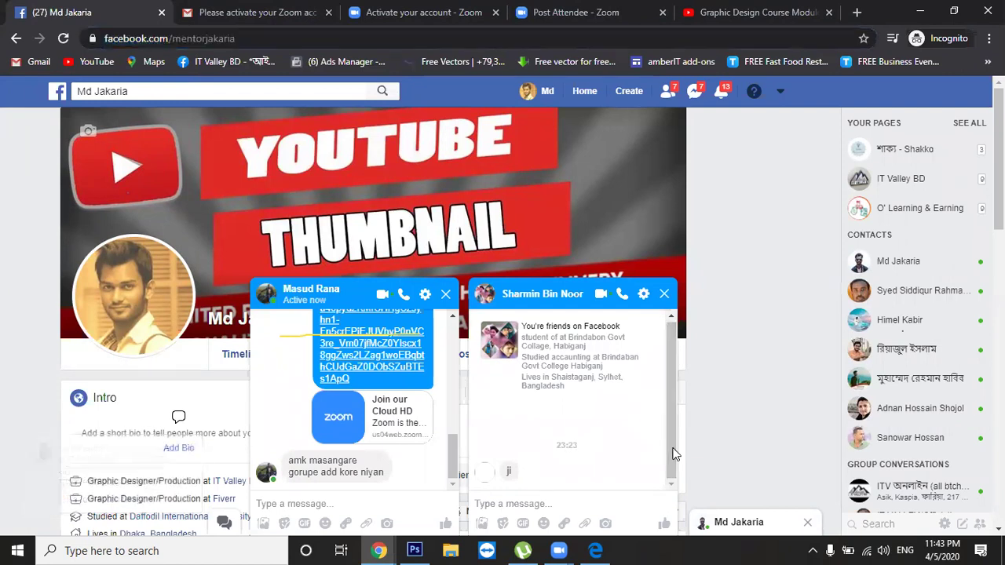
pyautogui.write('hi')
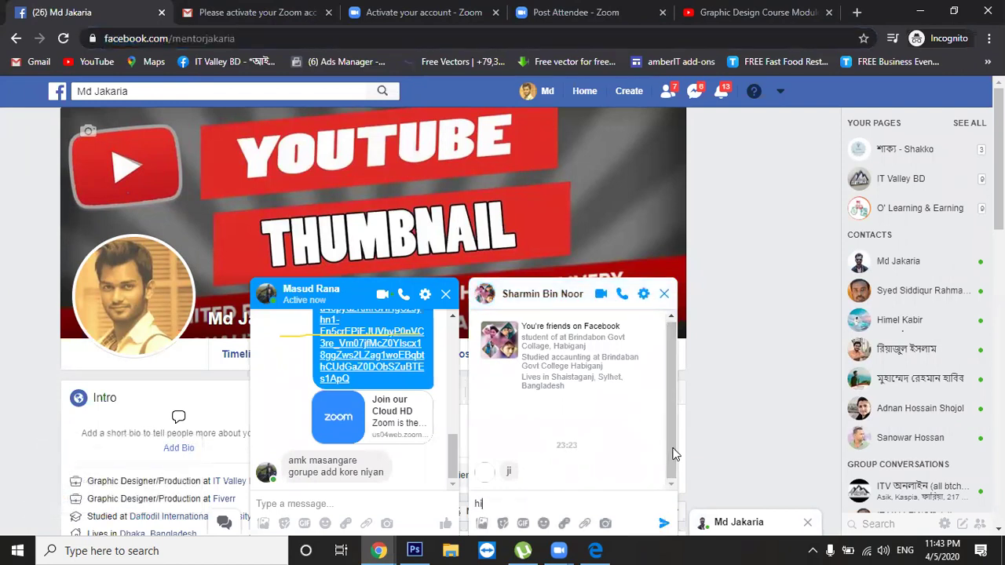
pyautogui.press('Return')
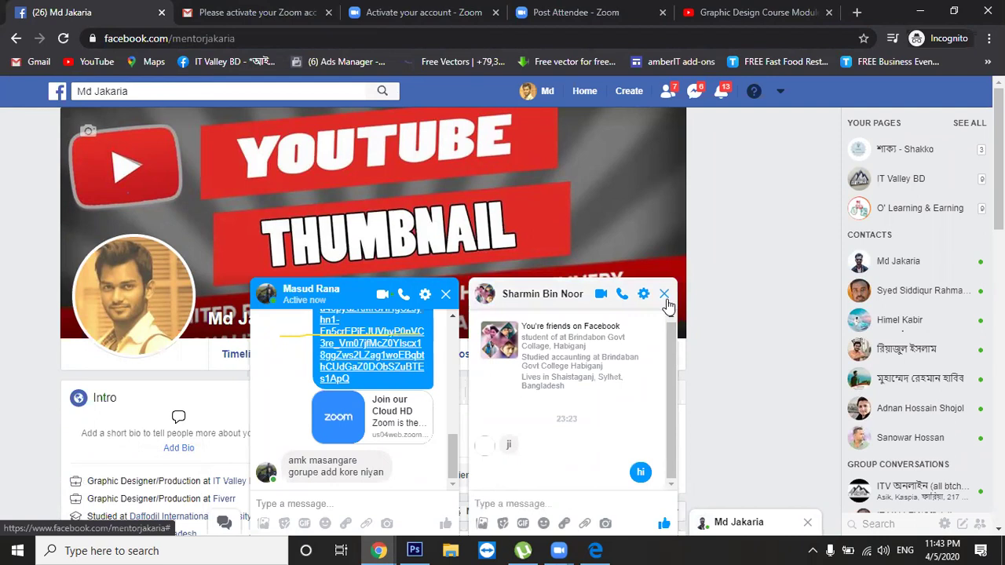
pyautogui.click(664, 294)
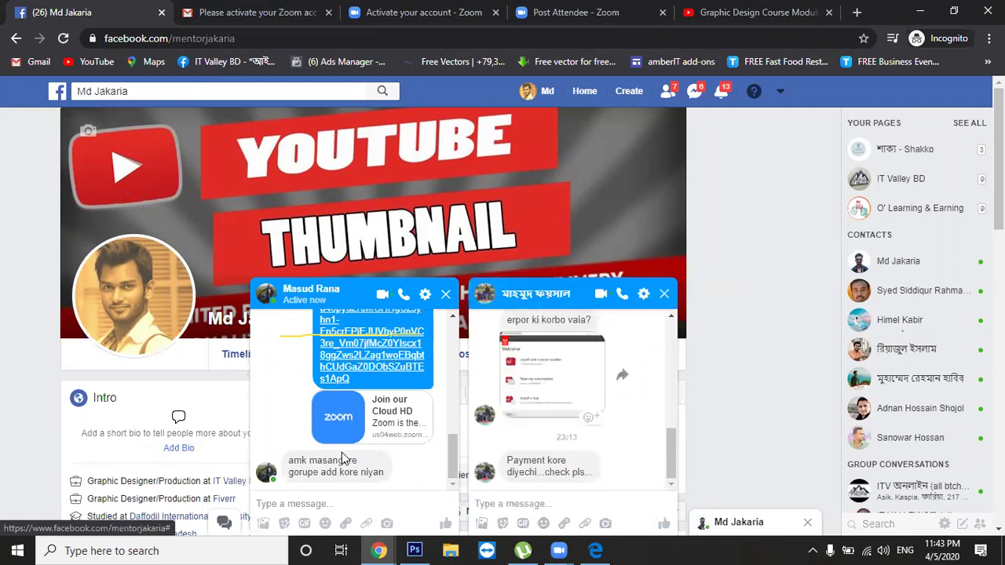
pyautogui.click(487, 549)
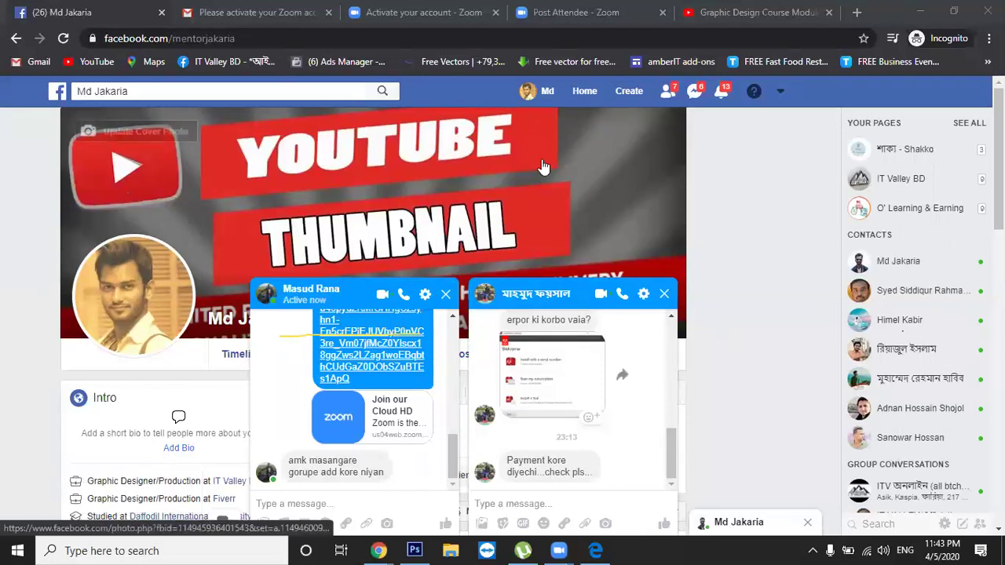
pyautogui.click(668, 92)
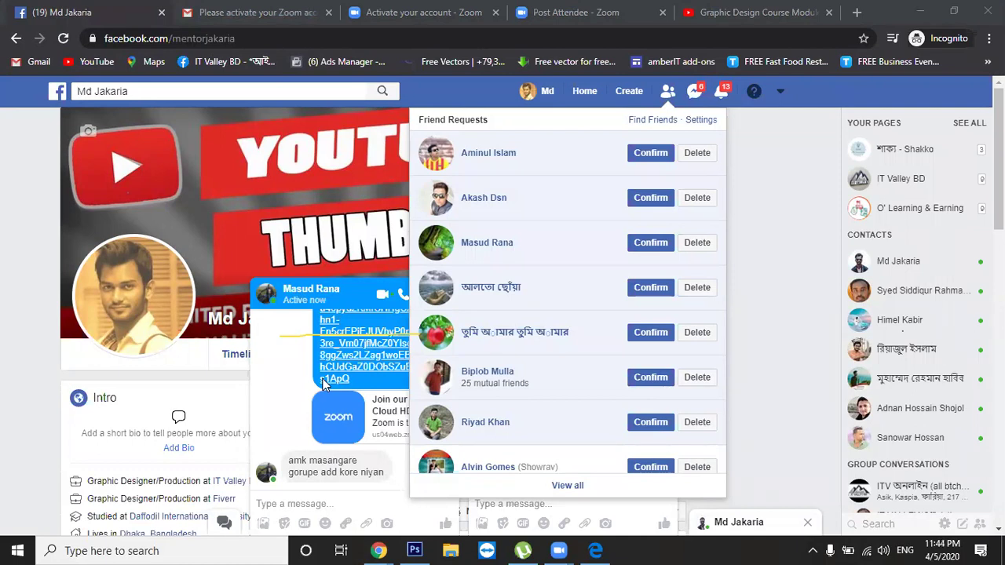
# Confirm all eight pending friend requests in the dropdown, then close the requests list
pyautogui.click(650, 153)
pyautogui.click(650, 197)
pyautogui.click(650, 242)
pyautogui.click(650, 287)
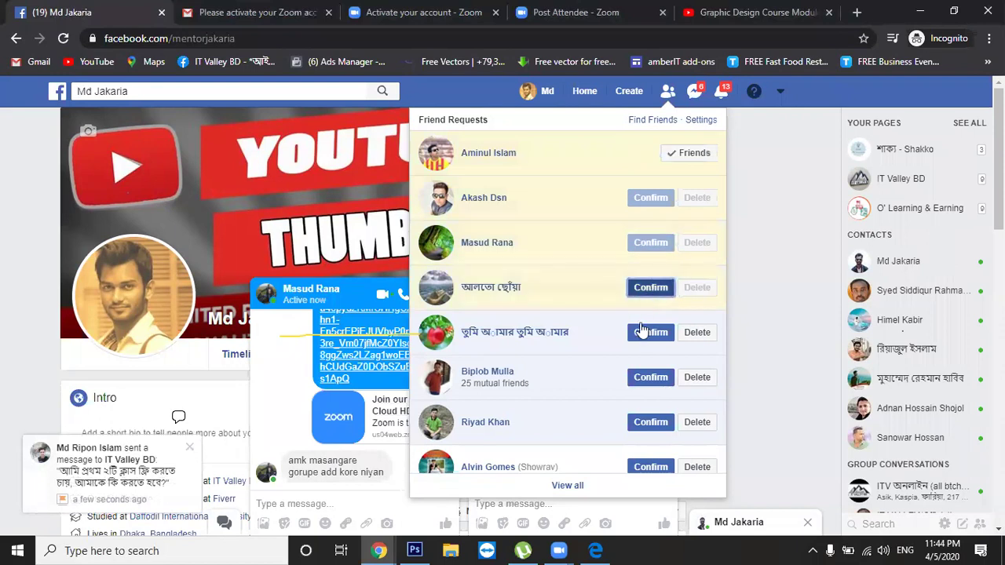
pyautogui.click(650, 332)
pyautogui.click(650, 377)
pyautogui.click(650, 422)
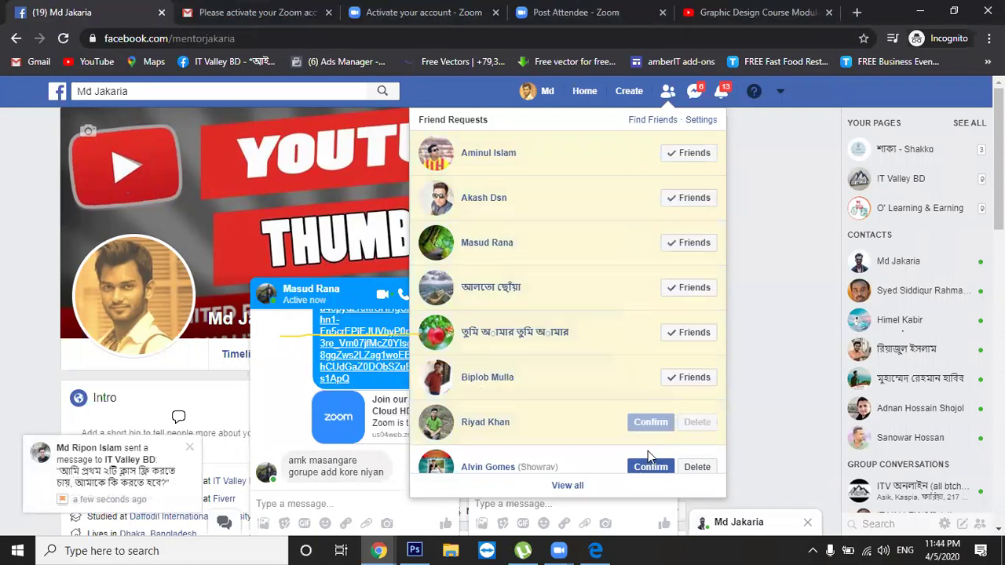
pyautogui.click(650, 467)
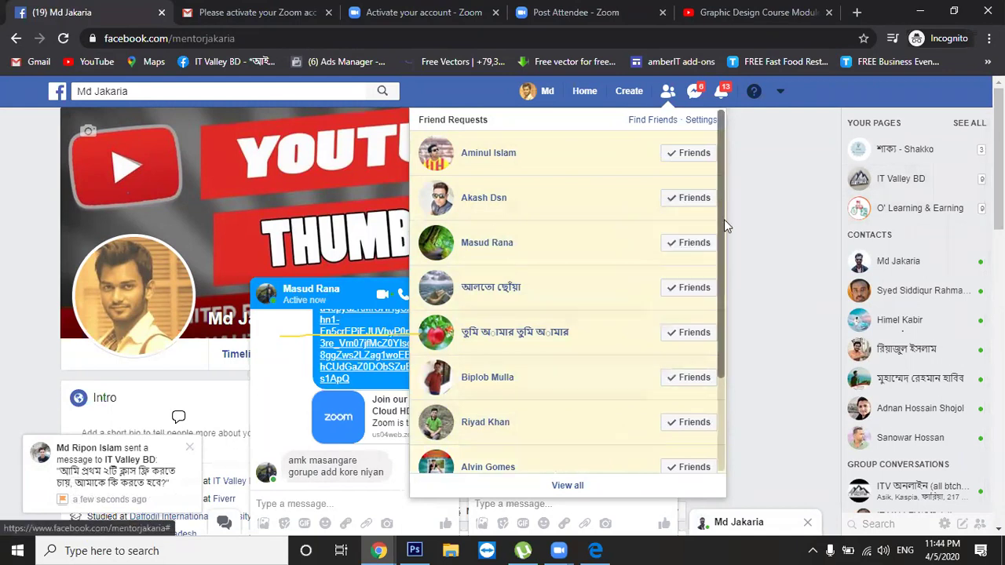
pyautogui.moveTo(724, 220); pyautogui.dragTo(728, 310)
pyautogui.click(672, 88)
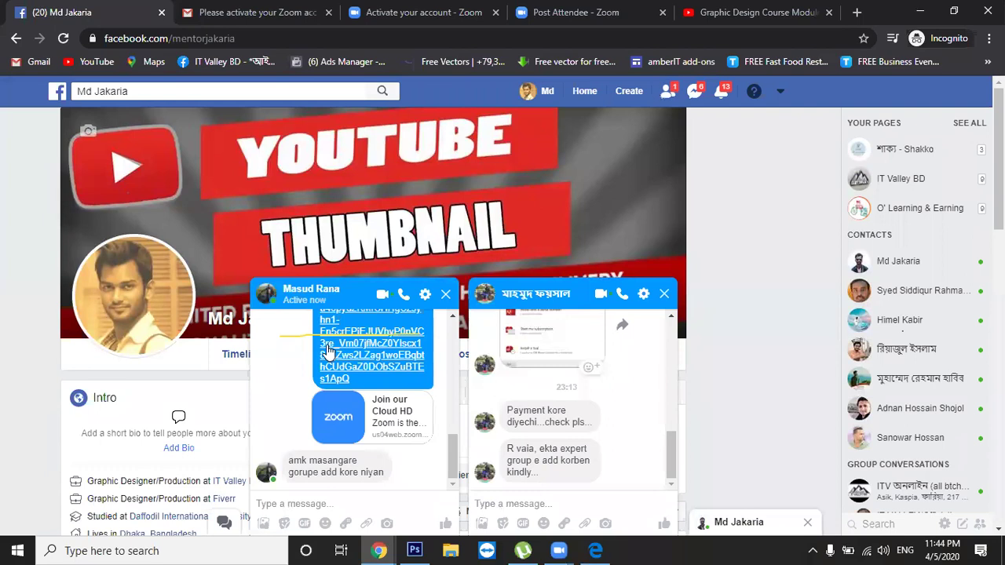
# Open the pending conversation under Message requests and send it 'hi'
pyautogui.click(697, 95)
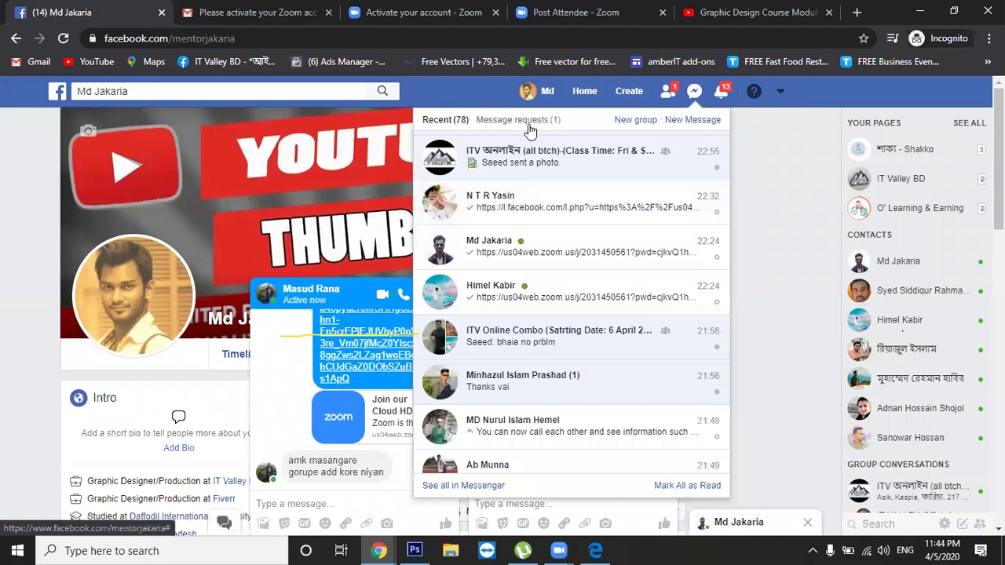
pyautogui.click(526, 121)
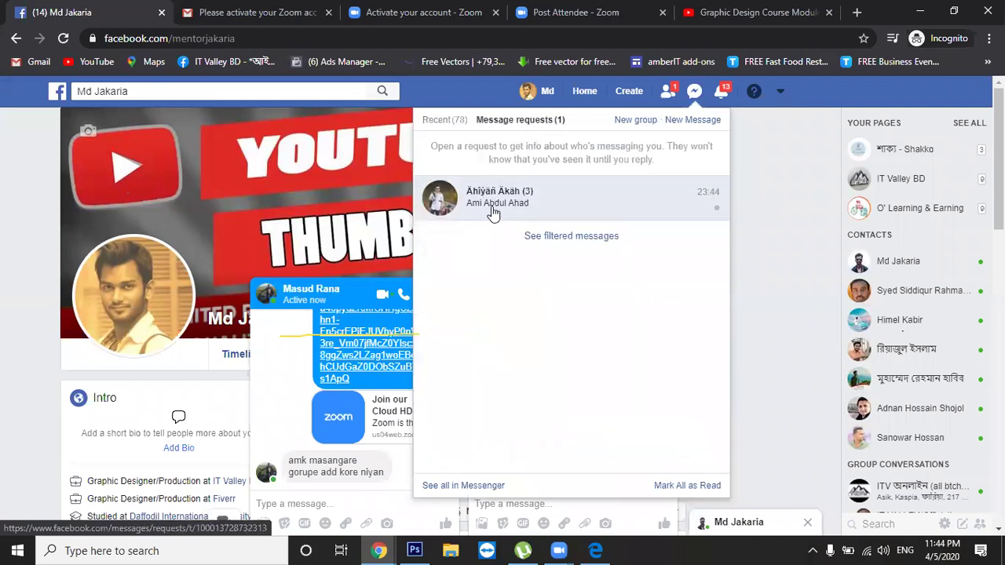
pyautogui.doubleClick(488, 212)
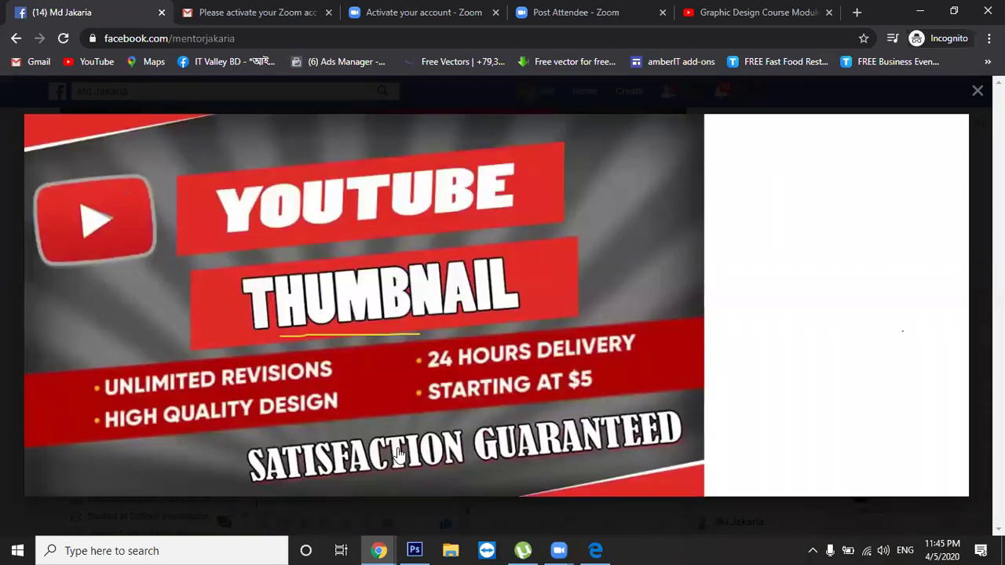
pyautogui.click(3, 235)
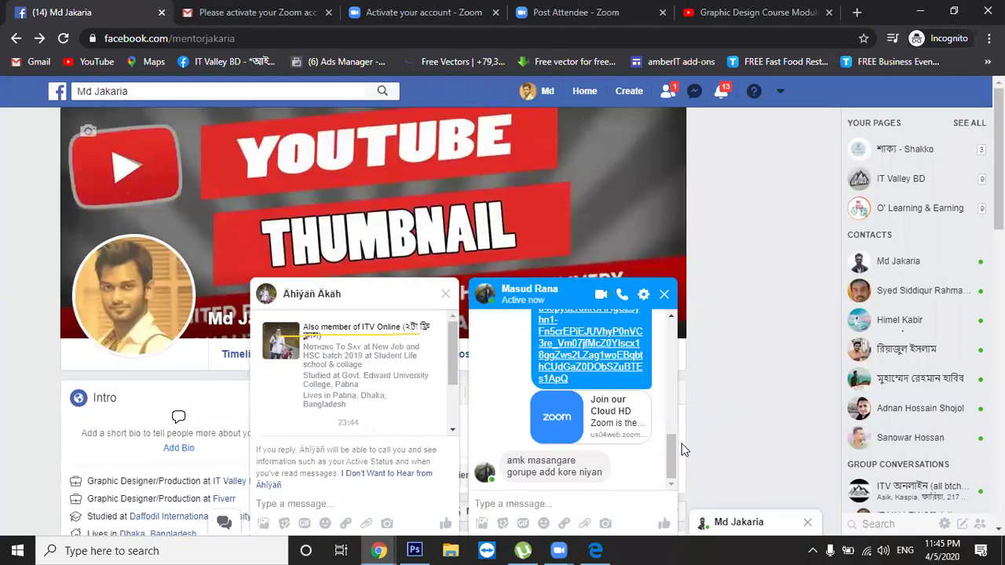
pyautogui.write('hi')
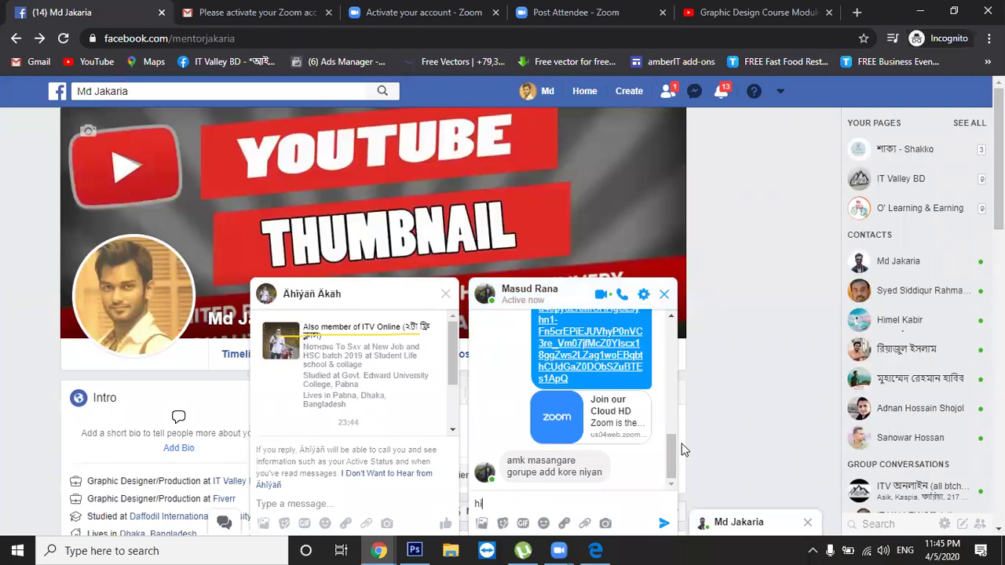
pyautogui.press('Return')
# Open the chat contact's profile page and copy its full web address
pyautogui.scroll(-1, 682, 449)
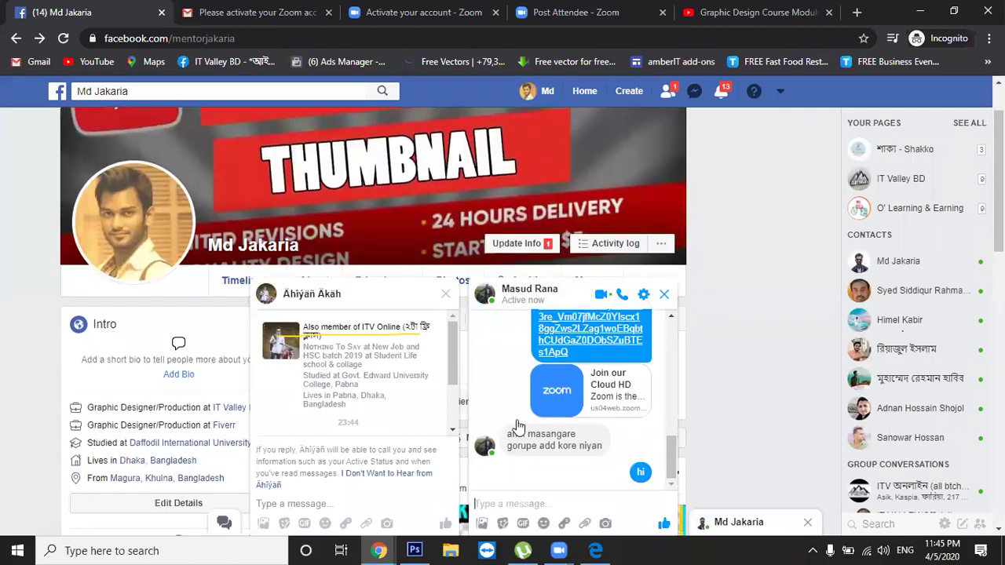
pyautogui.click(532, 287)
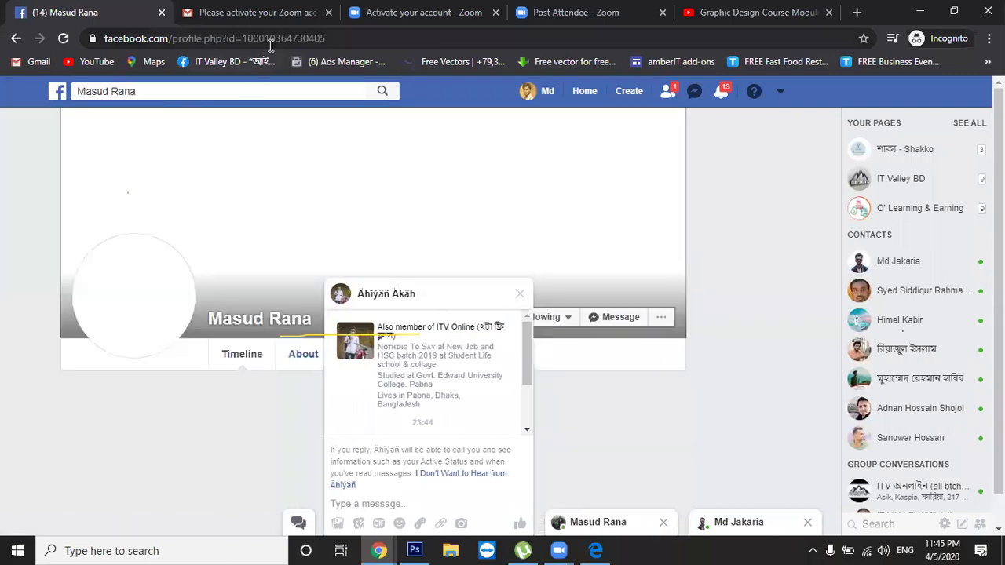
pyautogui.doubleClick(270, 44)
pyautogui.rightClick(269, 45)
pyautogui.tripleClick(238, 40)
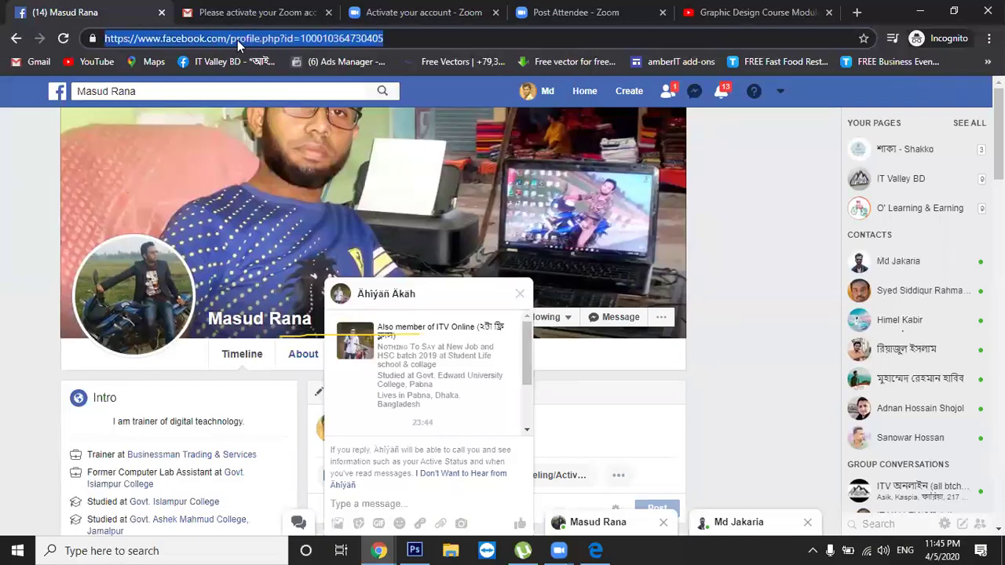
pyautogui.rightClick(237, 39)
pyautogui.click(264, 120)
# Reply 'hi' in the message request chat and show the recent conversations list
pyautogui.click(509, 298)
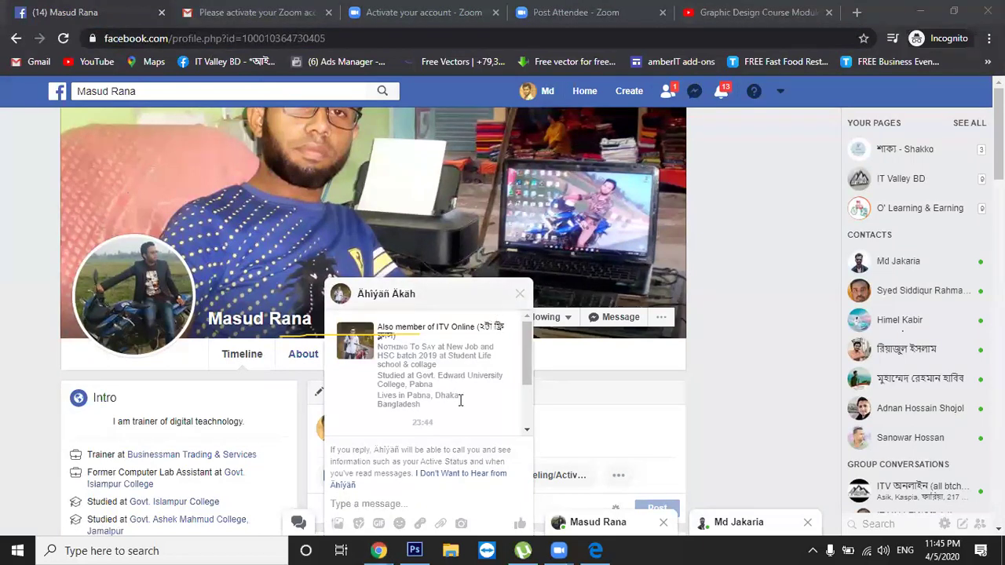
pyautogui.moveTo(527, 372); pyautogui.dragTo(529, 436)
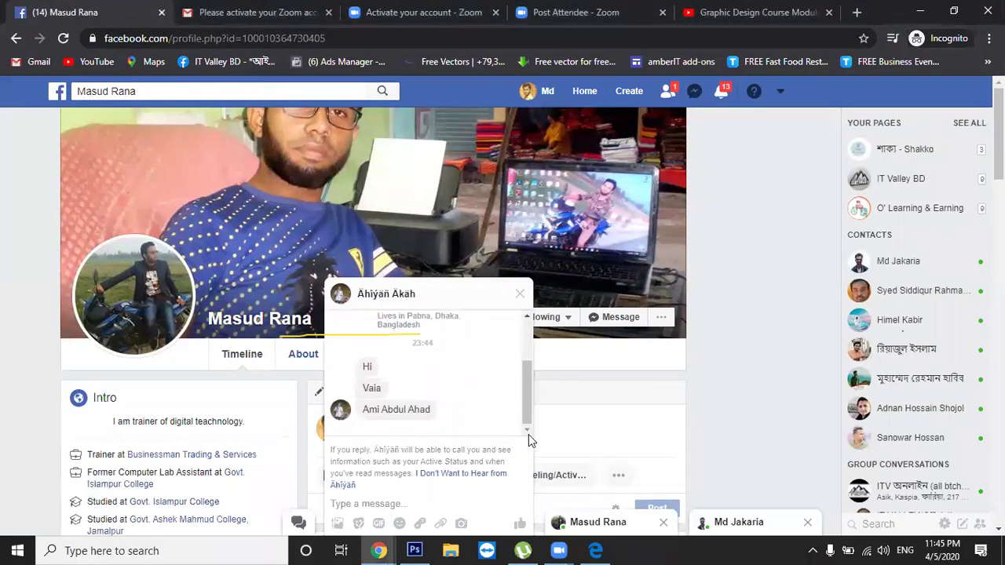
pyautogui.click(529, 434)
pyautogui.write('hi')
pyautogui.press('Return')
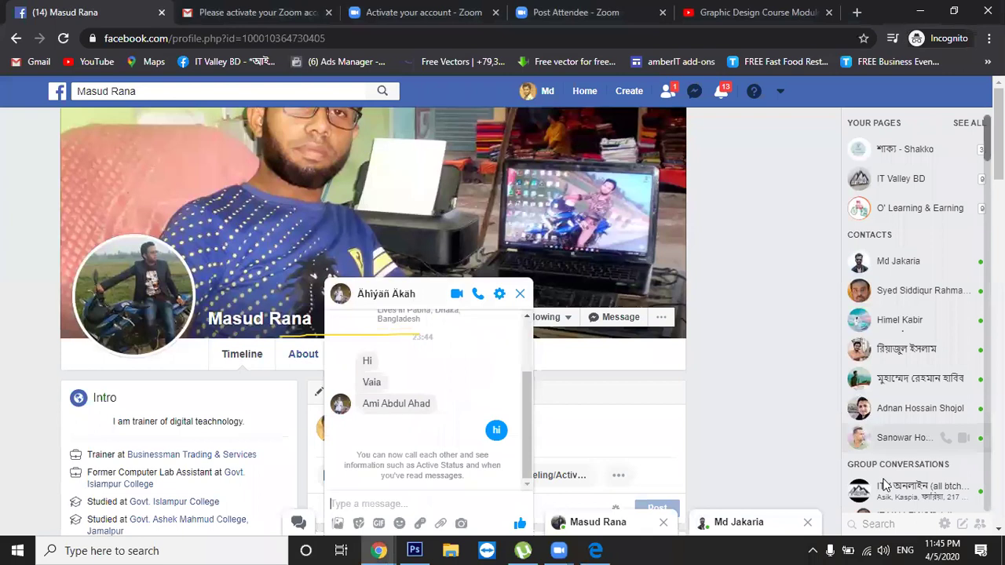
pyautogui.click(694, 91)
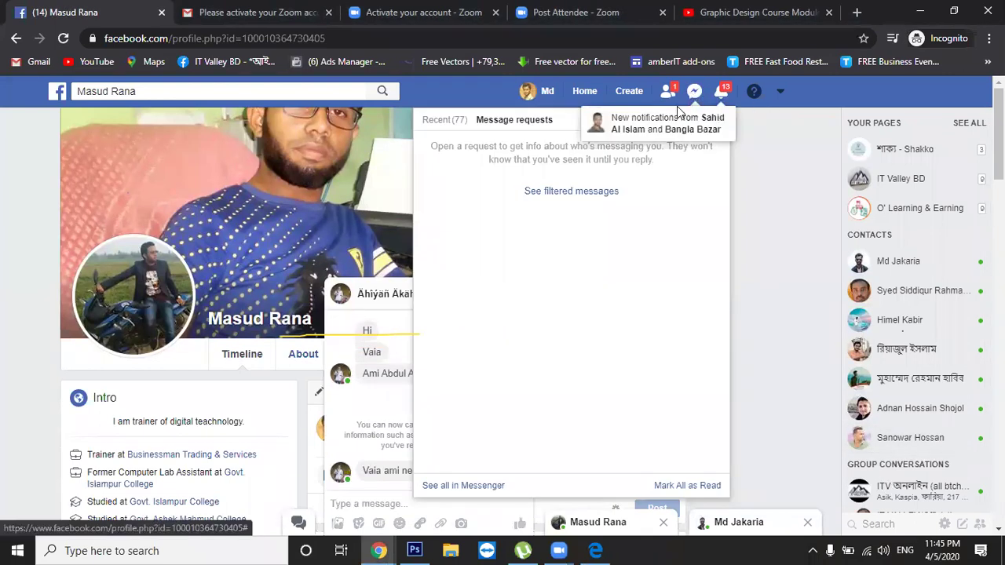
pyautogui.click(448, 131)
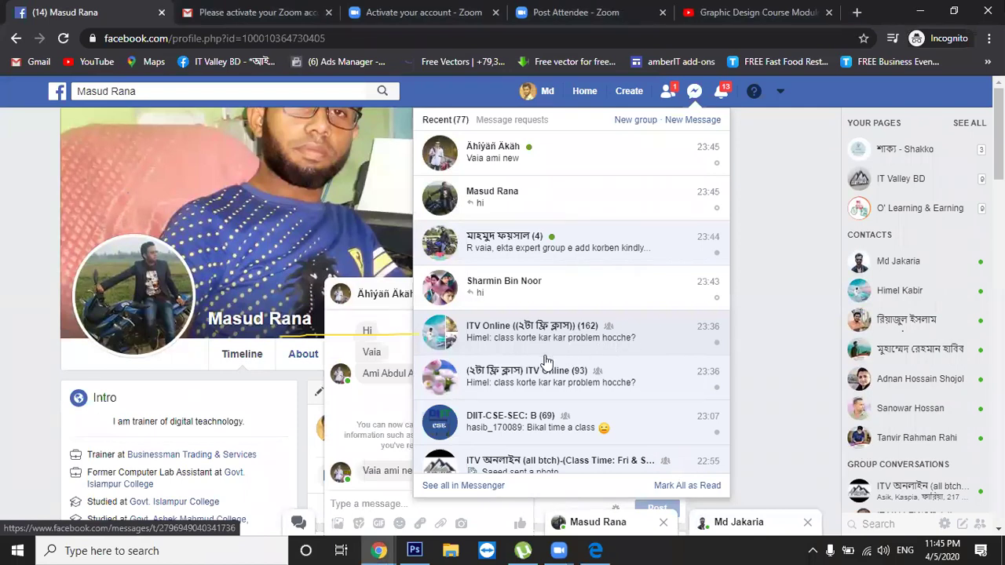
# Open the ITV Online group chat, paste a profile link into it, then delete it
pyautogui.click(548, 346)
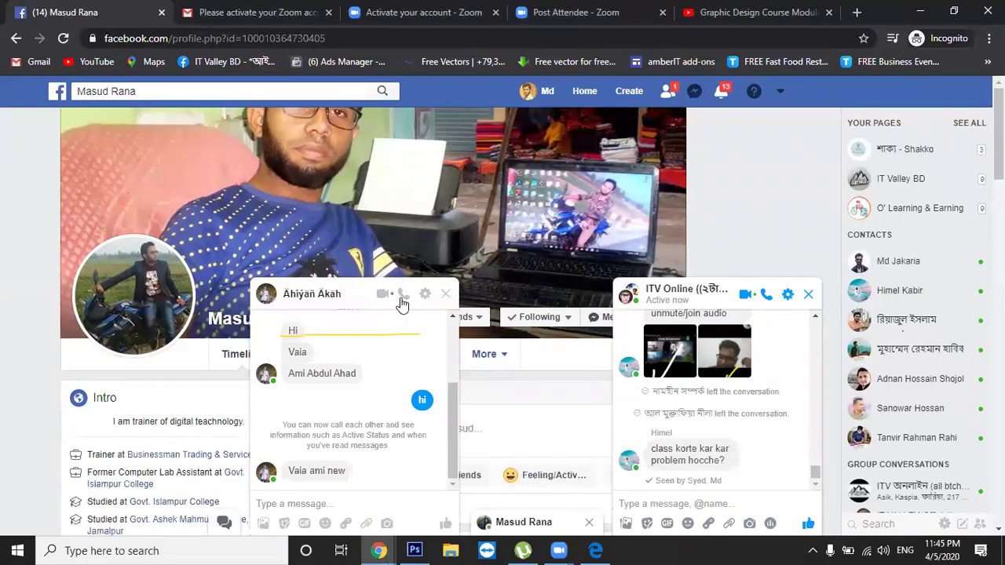
pyautogui.click(786, 298)
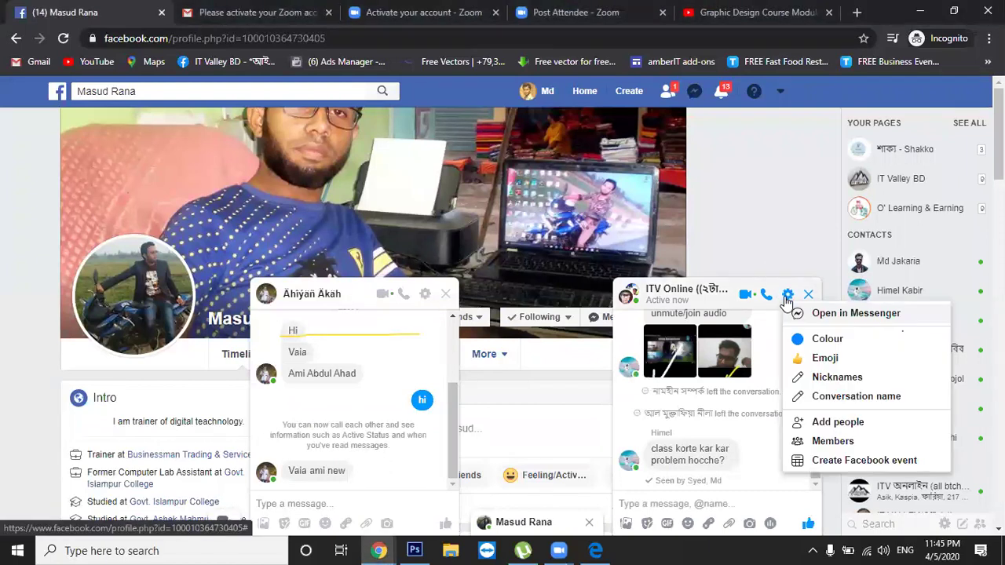
pyautogui.click(743, 397)
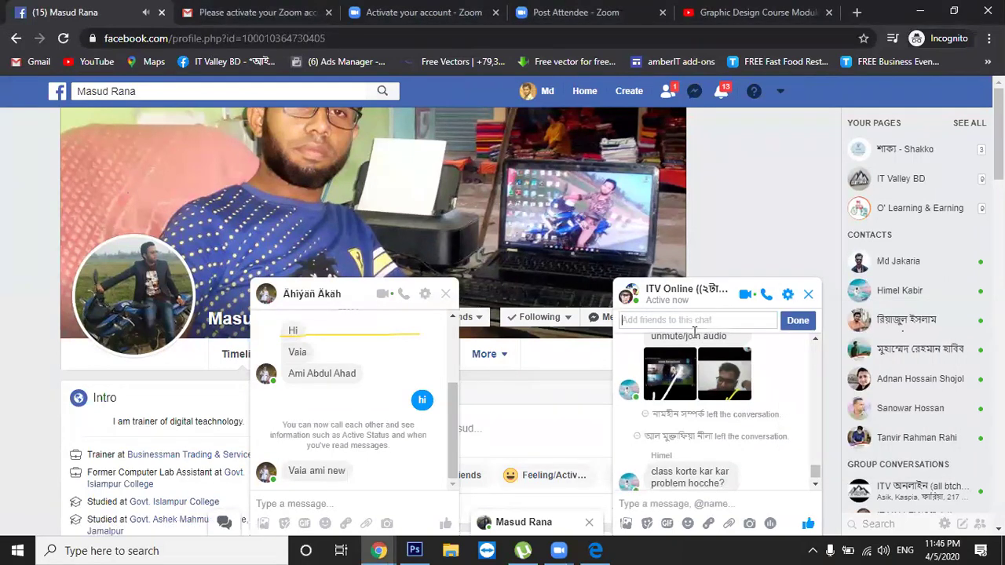
pyautogui.hotkey('ctrl', 'v')
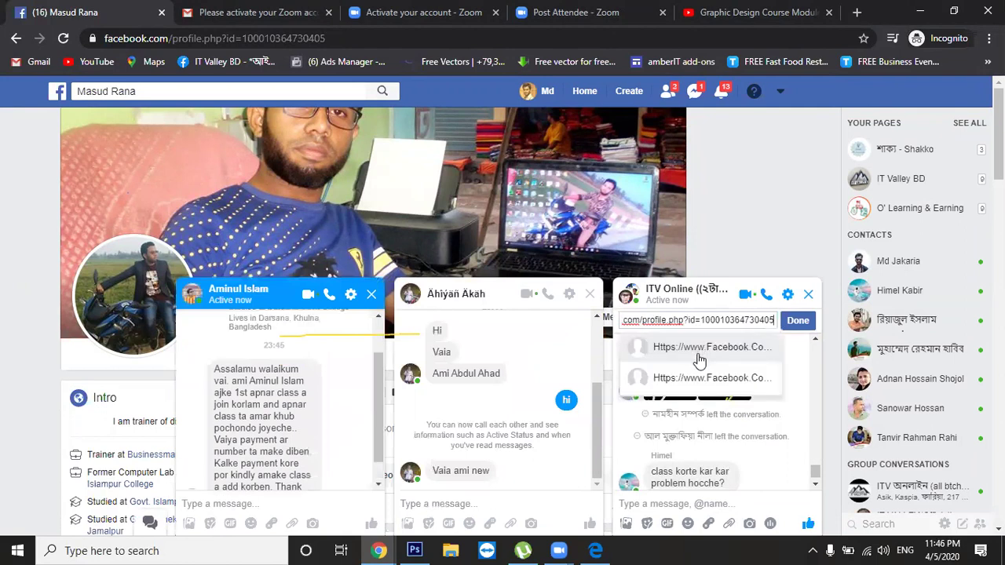
pyautogui.hotkey('ctrl', 'a')
pyautogui.press('BackSpace')
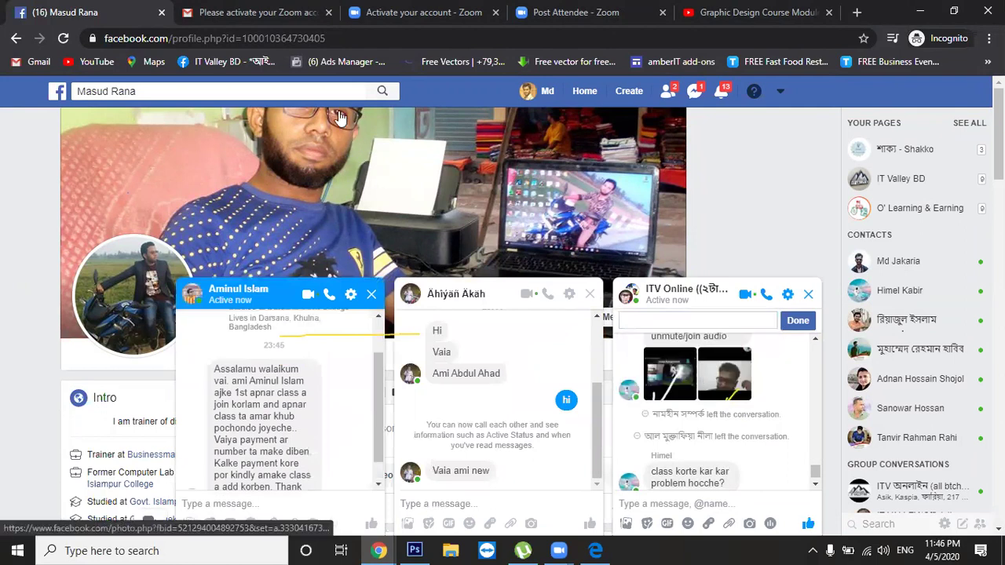
# Add the searched contact to ITV Online via the first suggestion, then open the other chat's profile
pyautogui.hotkey('alt', 'Tab')
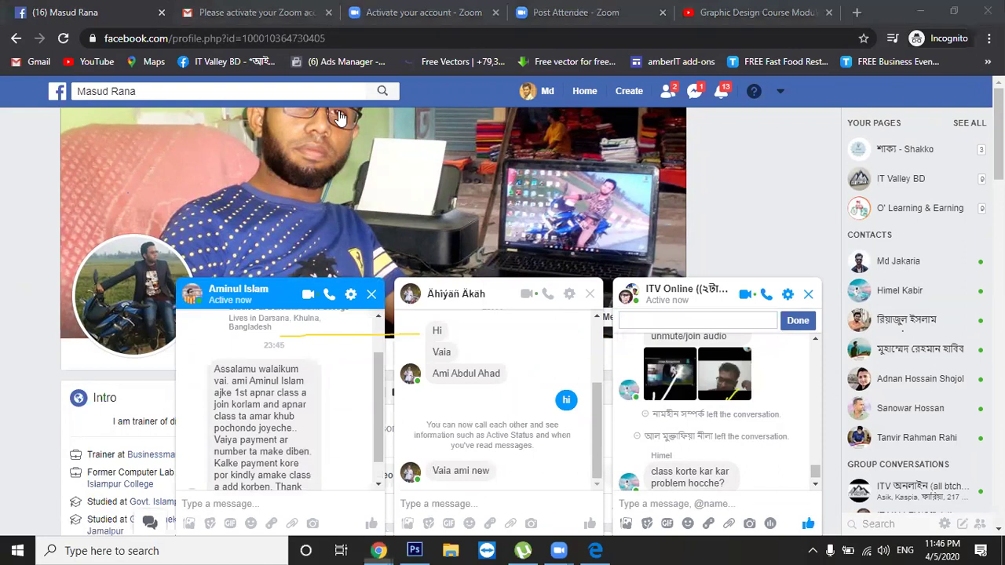
pyautogui.click(156, 91)
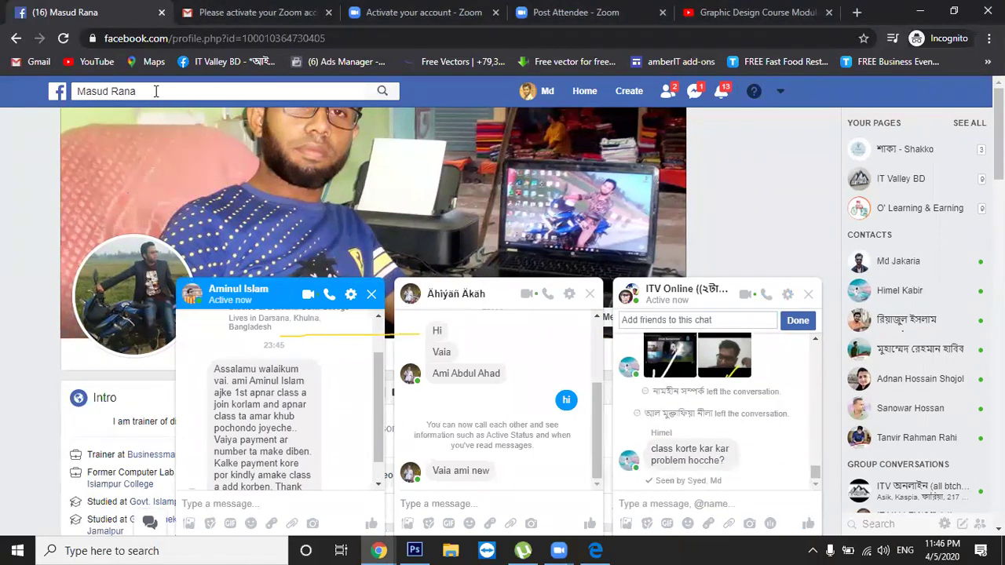
pyautogui.click(145, 91)
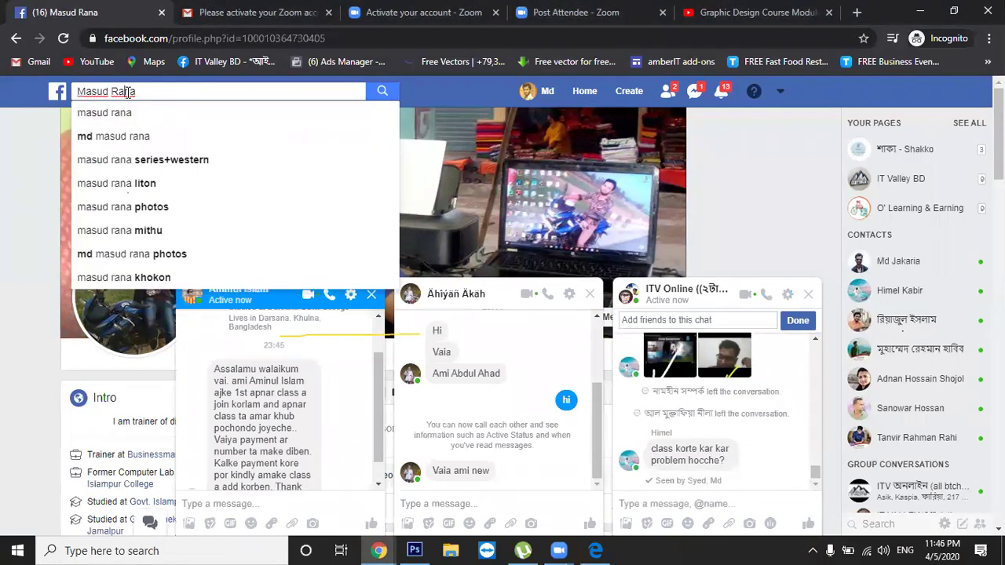
pyautogui.tripleClick(132, 91)
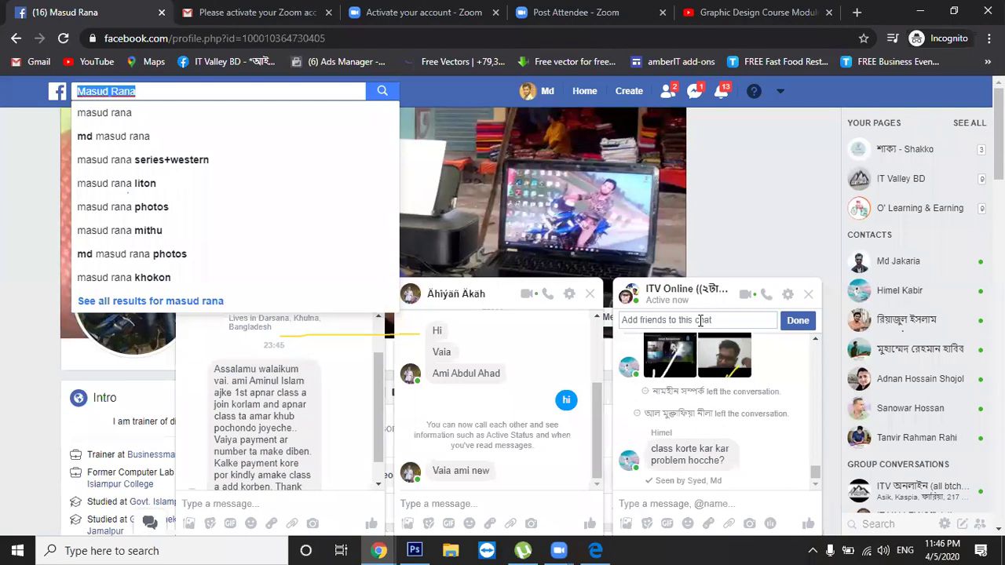
pyautogui.click(700, 319)
pyautogui.hotkey('ctrl', 'v')
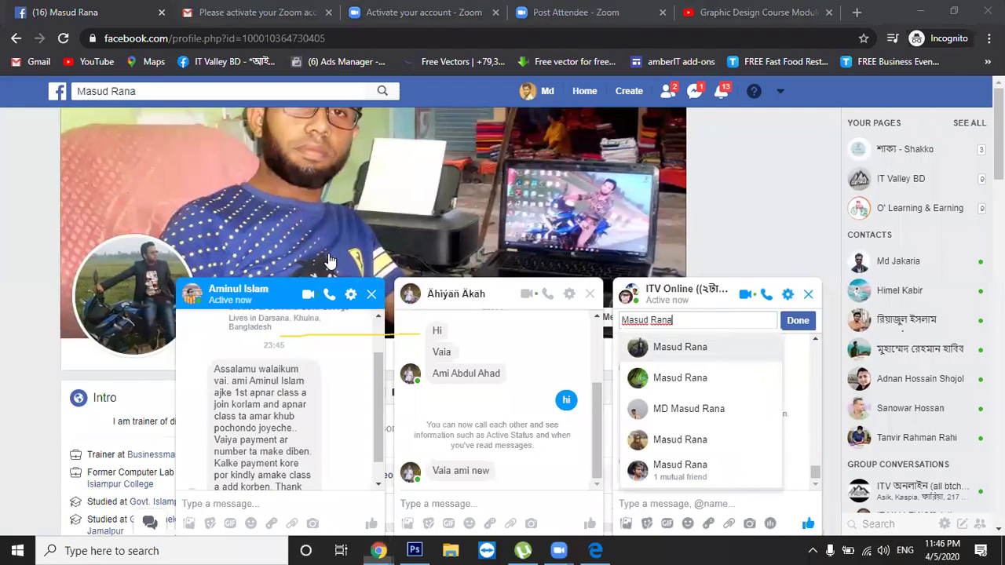
pyautogui.click(680, 347)
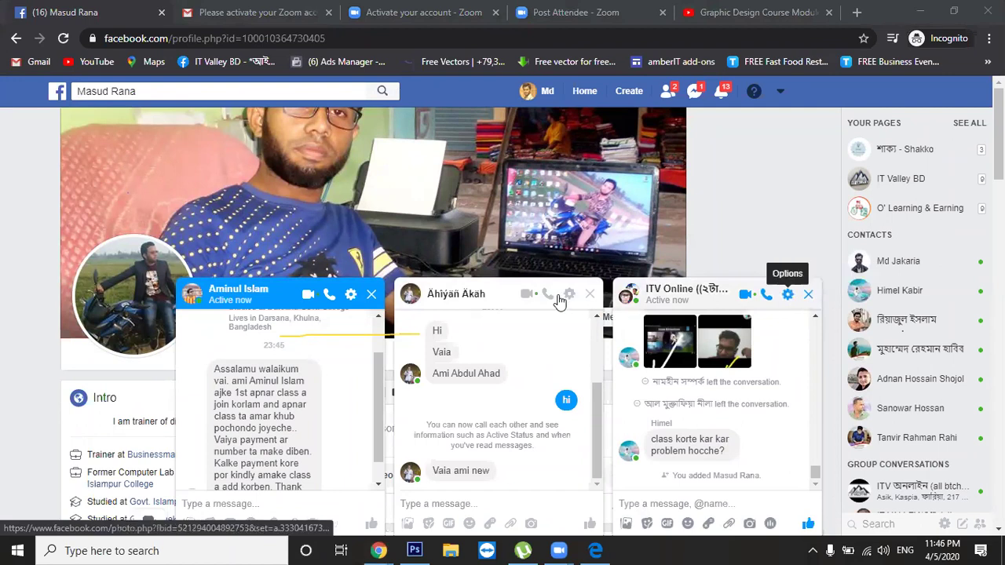
pyautogui.click(464, 294)
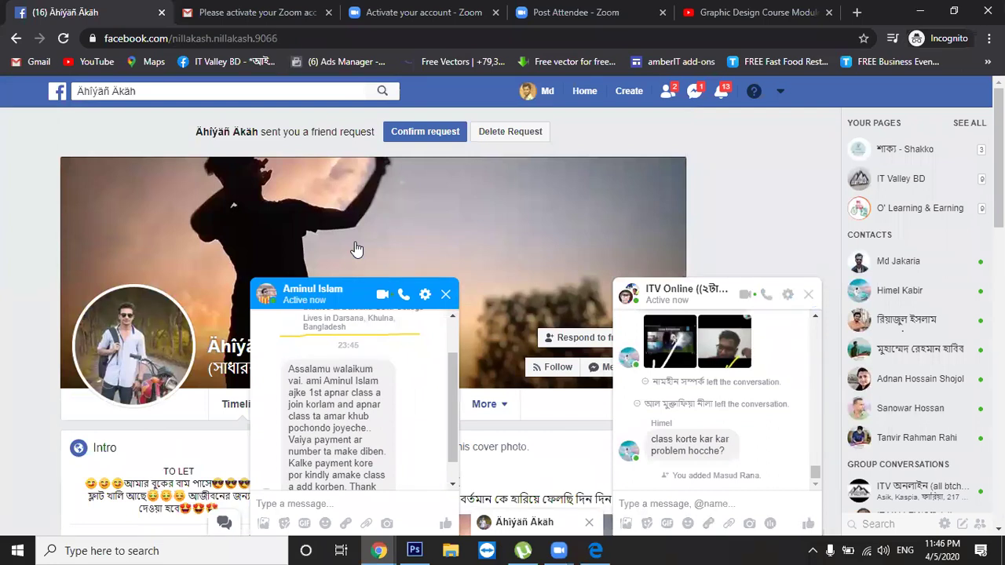
# Confirm the profile owner's pending friend request
pyautogui.hotkey('alt', 'Tab')
pyautogui.click(425, 132)
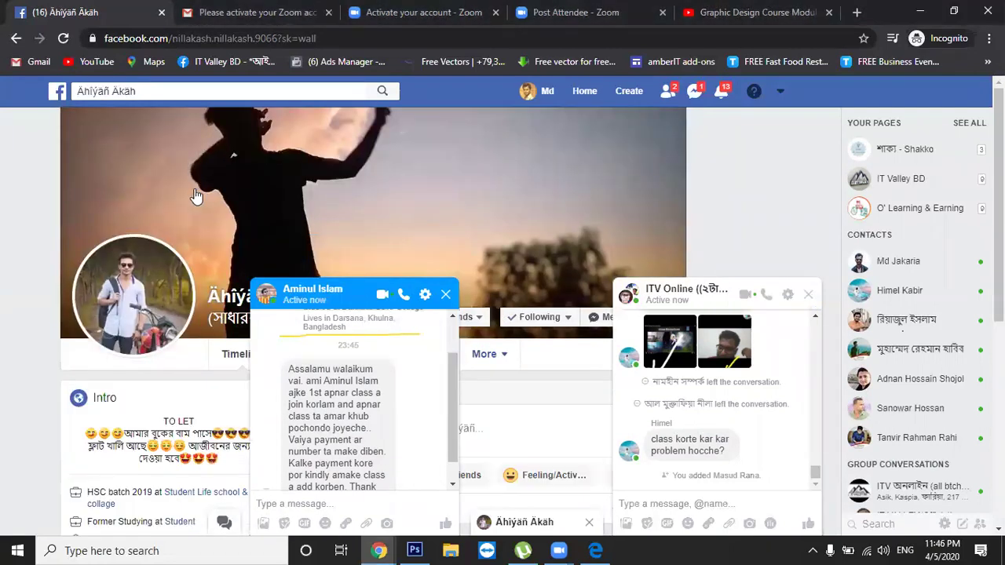
pyautogui.click(197, 196)
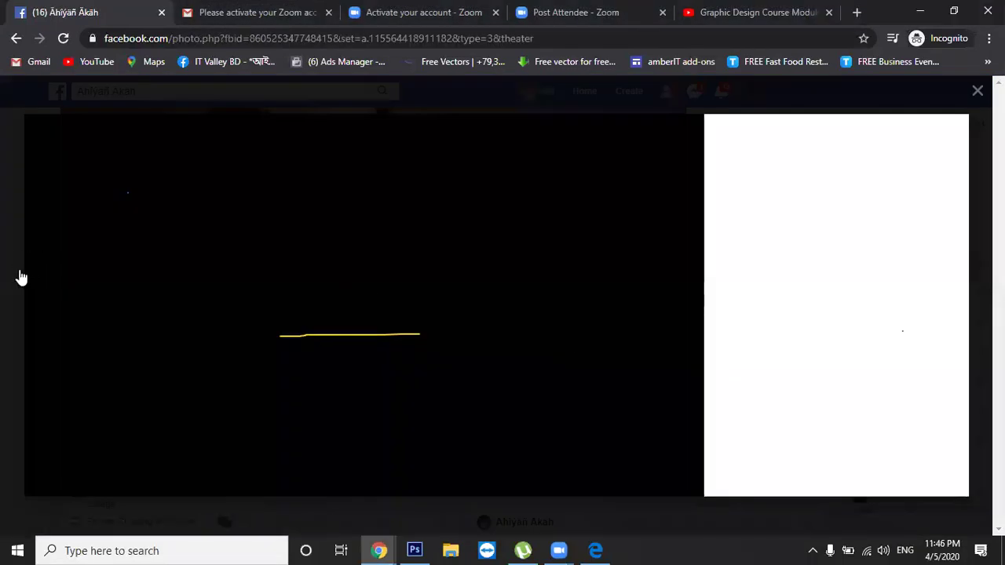
pyautogui.click(22, 272)
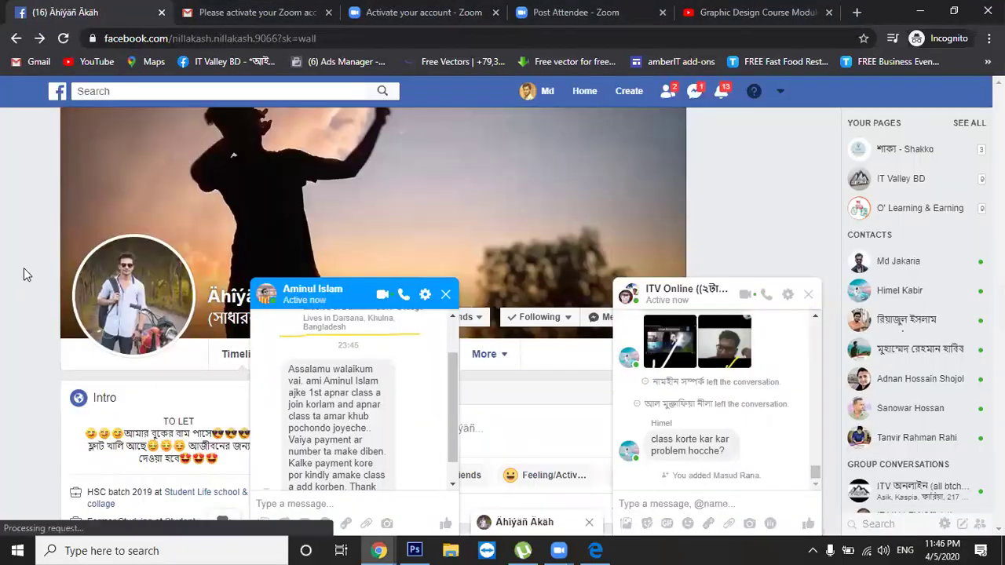
# Send the new friend 'hi' in a chat and select their name in the search box
pyautogui.click(598, 319)
pyautogui.write('hi')
pyautogui.press('Return')
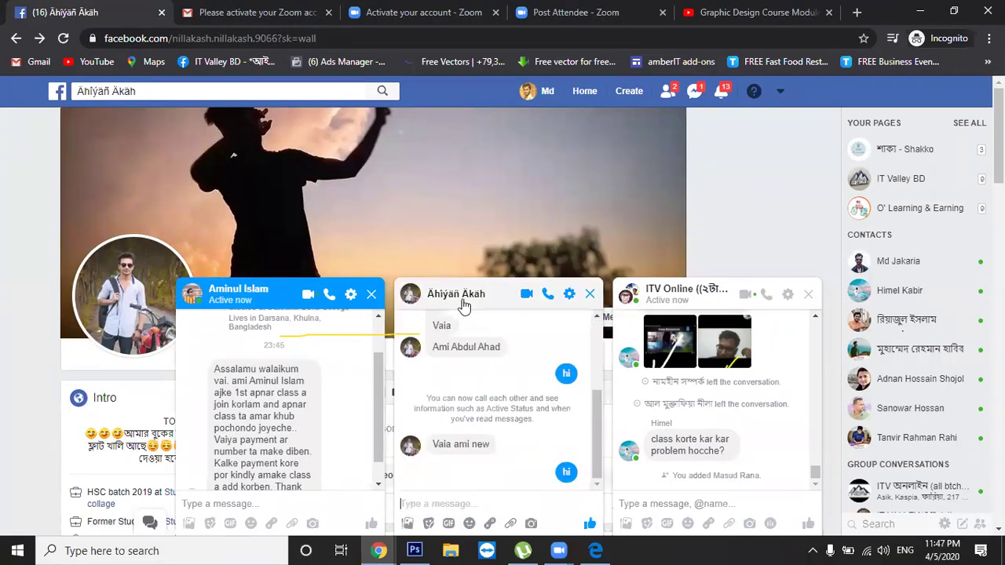
pyautogui.click(132, 91)
pyautogui.hotkey('ctrl', 'a')
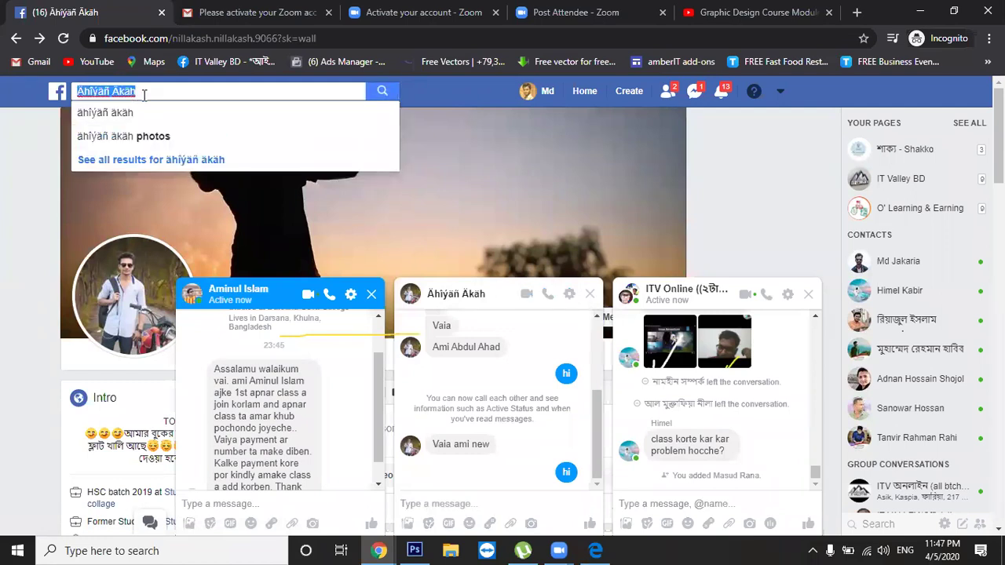
pyautogui.click(787, 295)
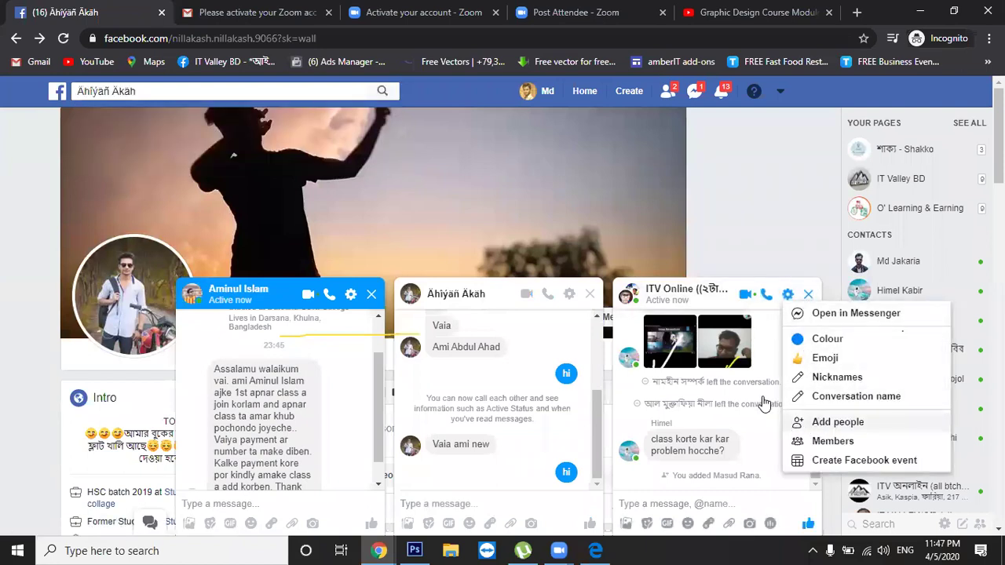
# Paste the new friend's name into the group's Add people entry and send them thumbs-up likes
pyautogui.click(790, 417)
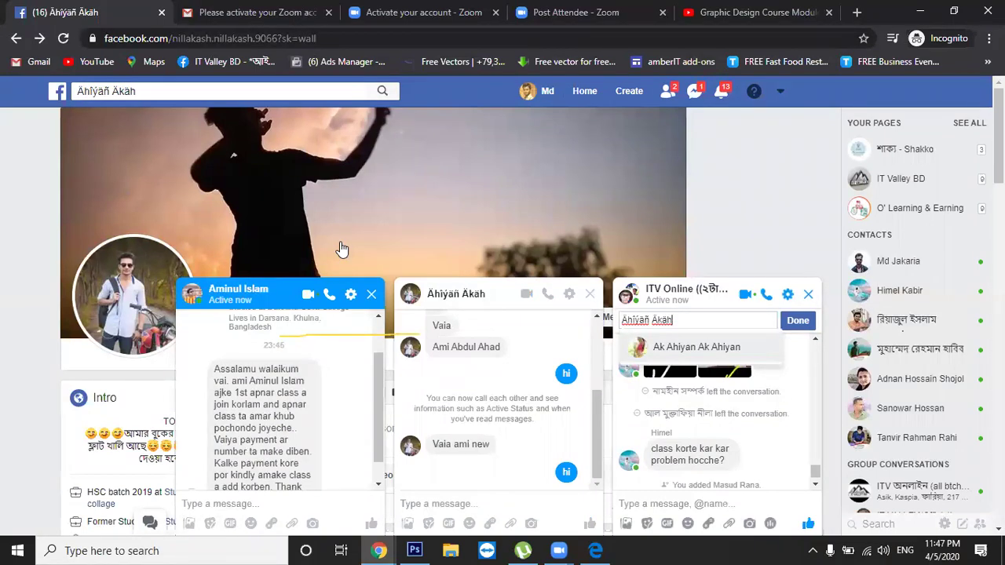
pyautogui.click(691, 319)
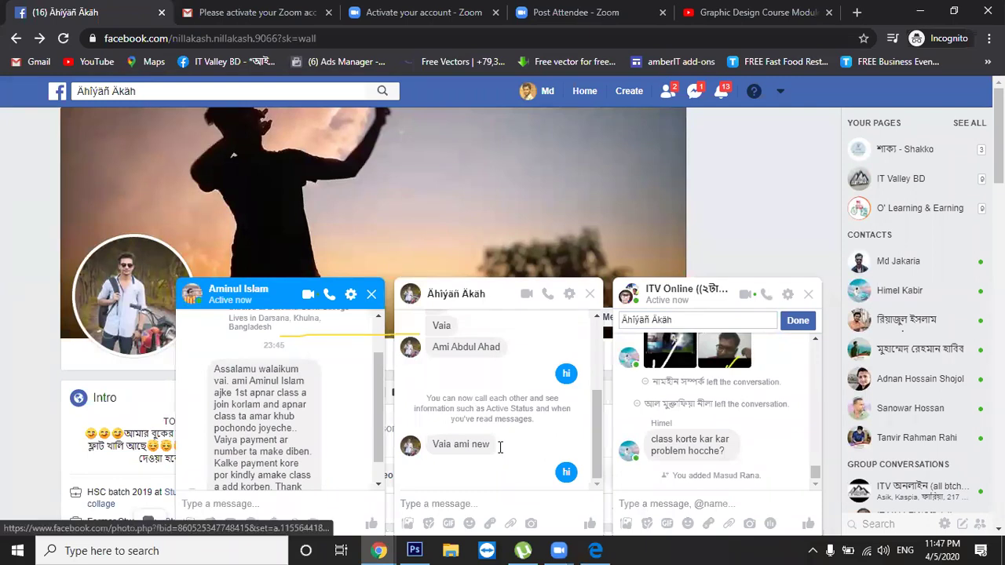
pyautogui.click(590, 524)
pyautogui.click(589, 524)
pyautogui.click(590, 524)
pyautogui.click(589, 524)
pyautogui.click(590, 524)
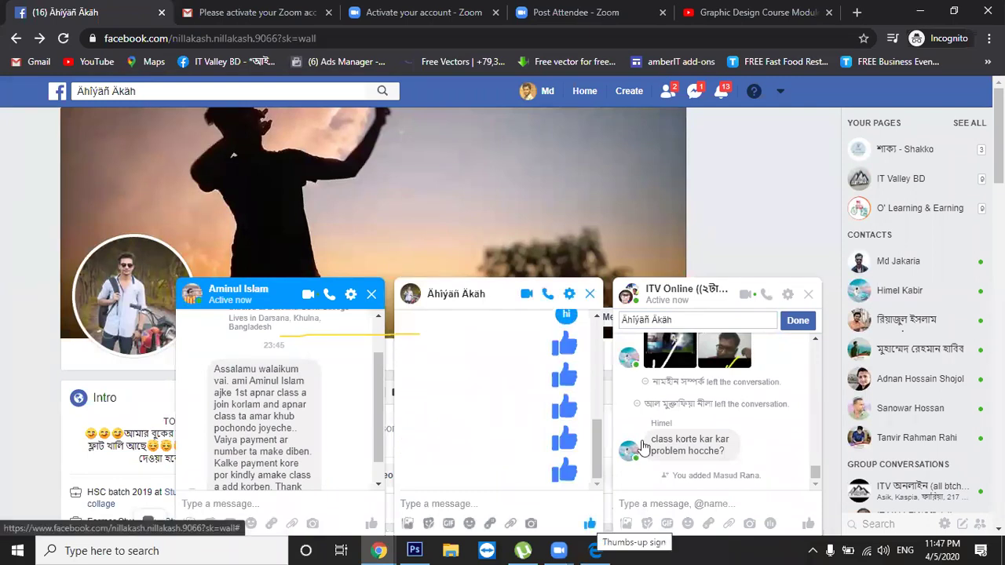
# Replace the add-people text with the friend's profile username from the URL and close their chat
pyautogui.moveTo(344, 39); pyautogui.dragTo(233, 39)
pyautogui.click(338, 42)
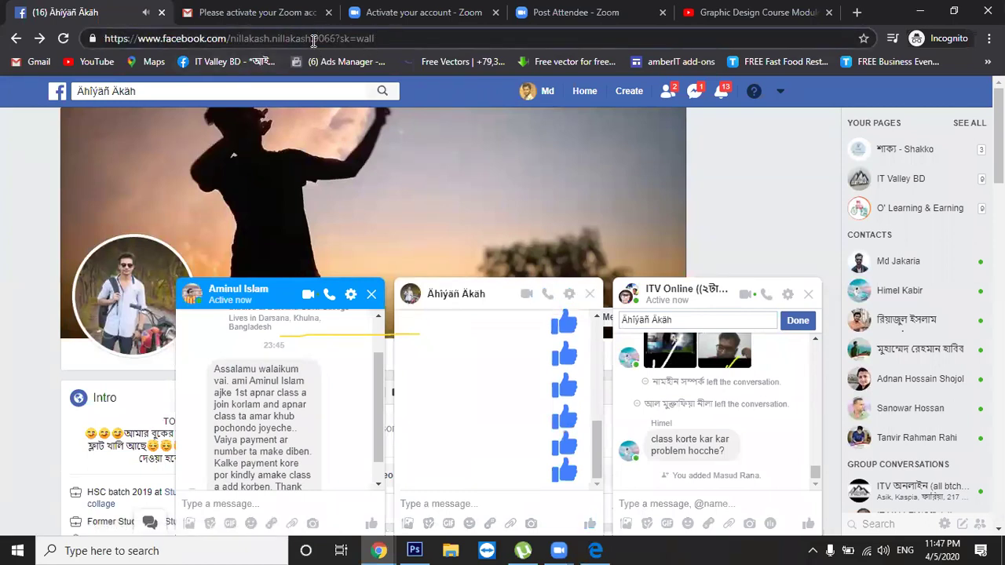
pyautogui.moveTo(336, 40); pyautogui.dragTo(233, 31)
pyautogui.hotkey('ctrl', 'c')
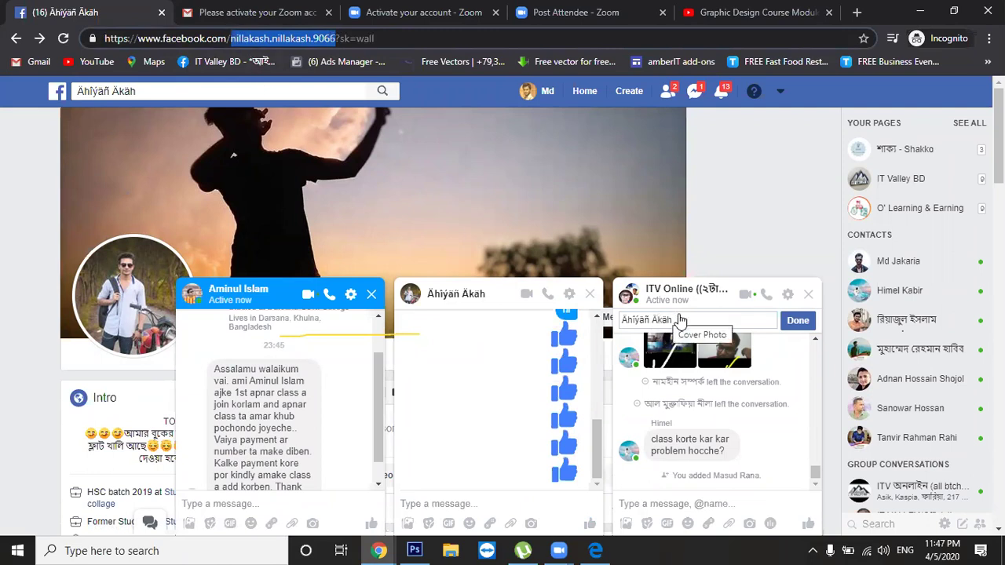
pyautogui.click(680, 321)
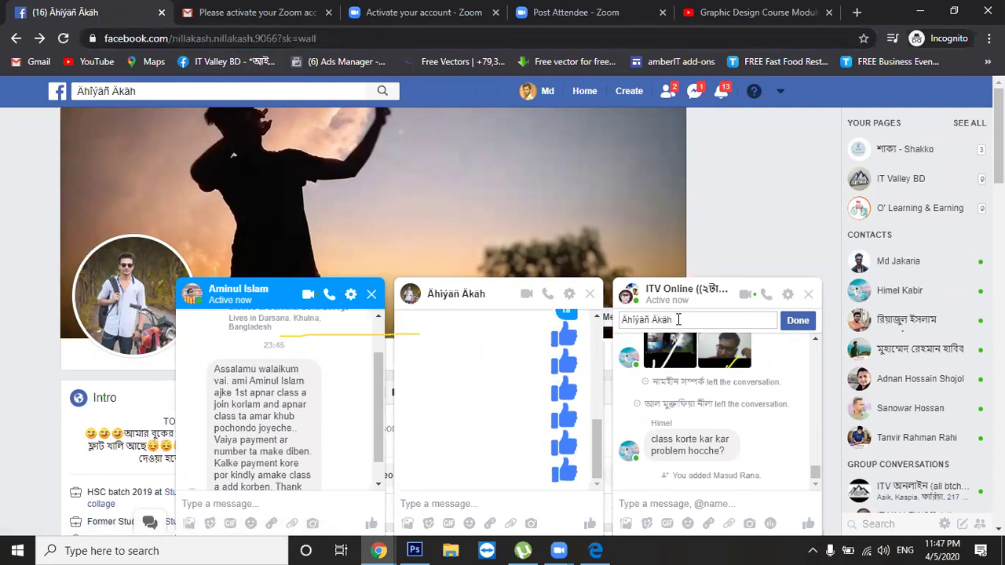
pyautogui.tripleClick(678, 319)
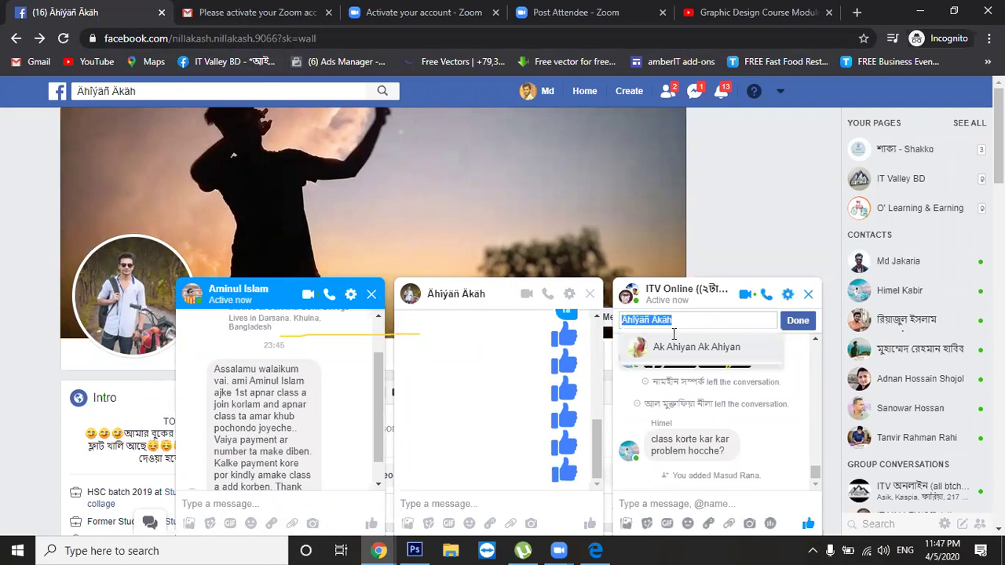
pyautogui.hotkey('ctrl', 'v')
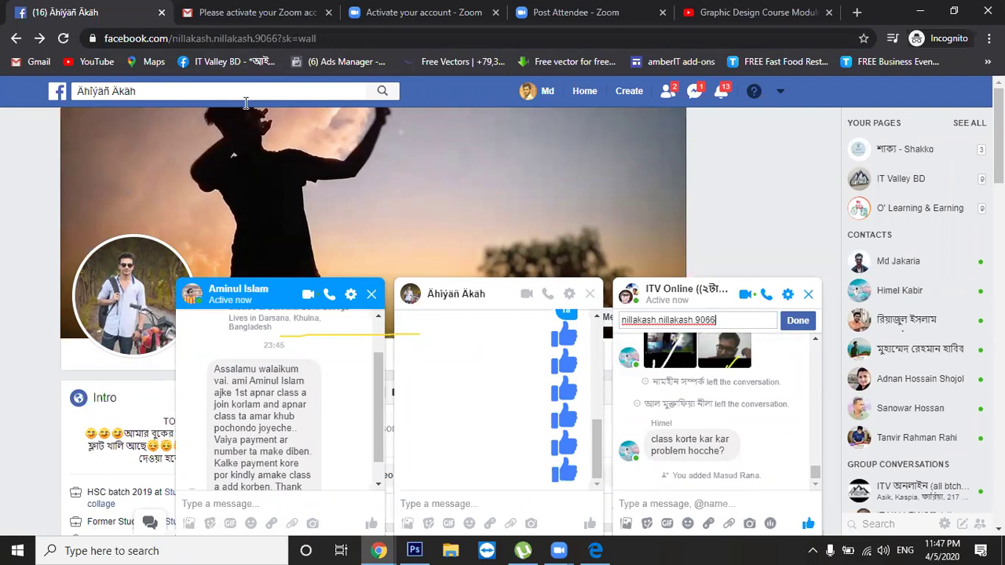
pyautogui.hotkey('ctrl', 'a')
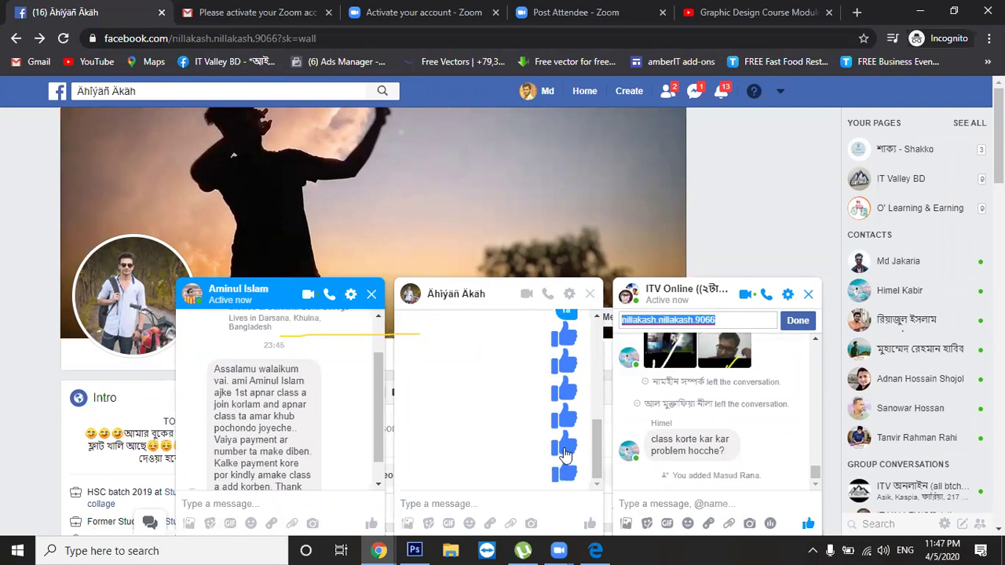
pyautogui.click(591, 295)
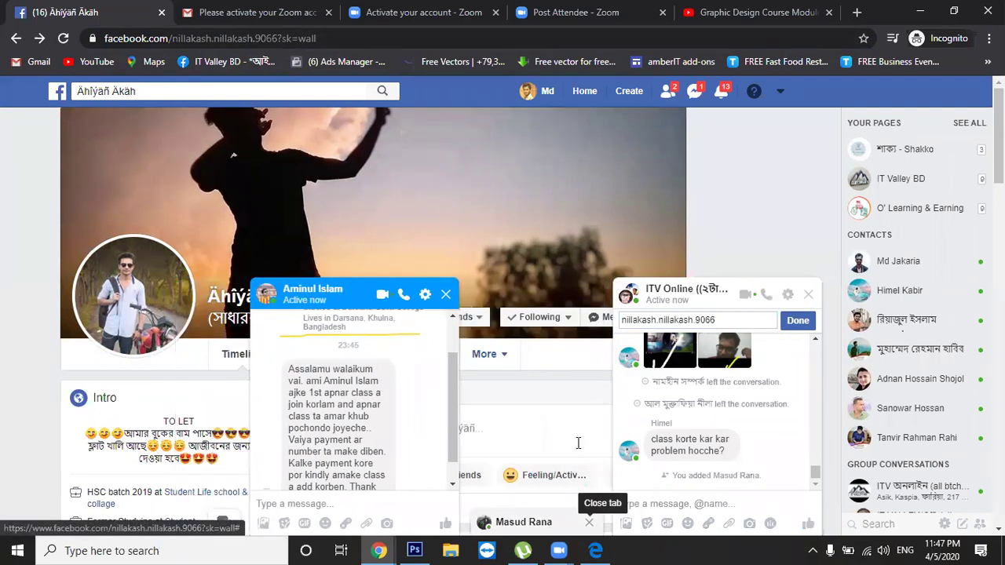
pyautogui.click(589, 522)
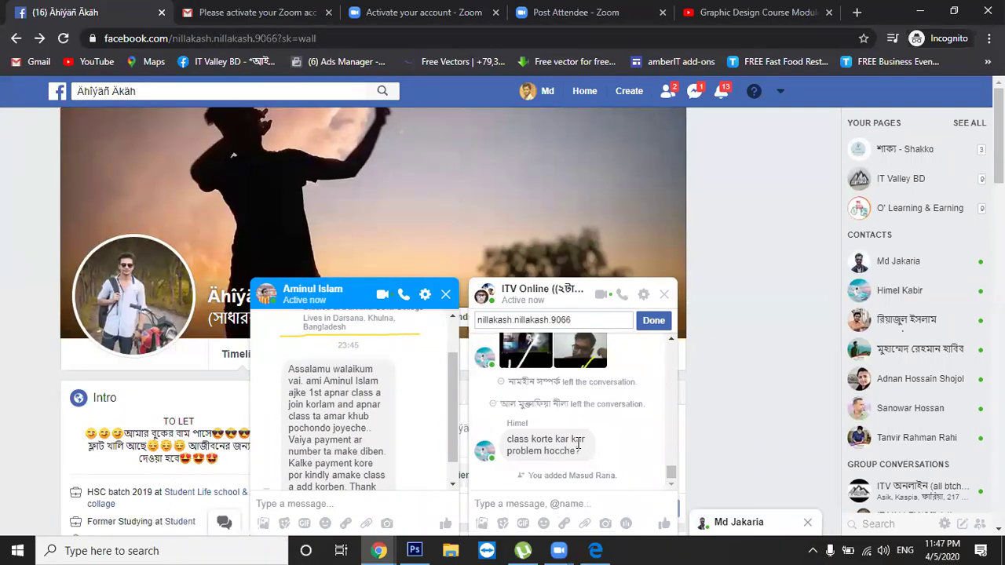
# Open another contact's profile and select its web address
pyautogui.click(549, 91)
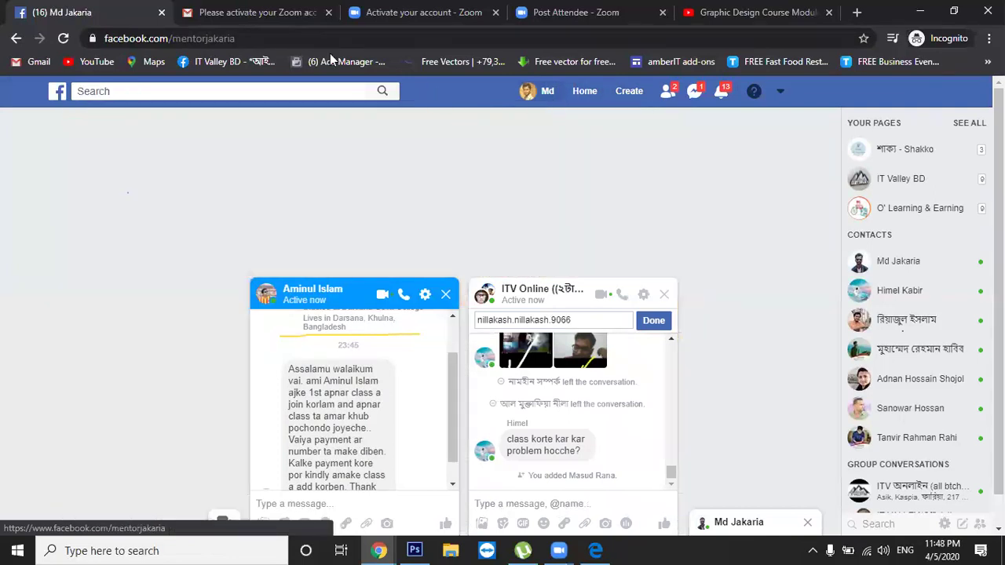
pyautogui.click(240, 37)
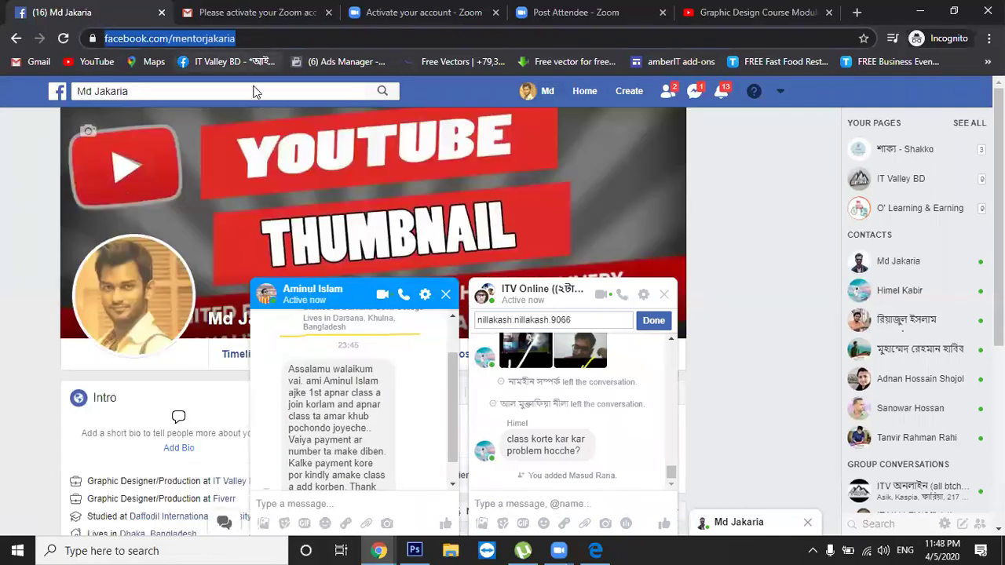
pyautogui.hotkey('alt', 'Tab')
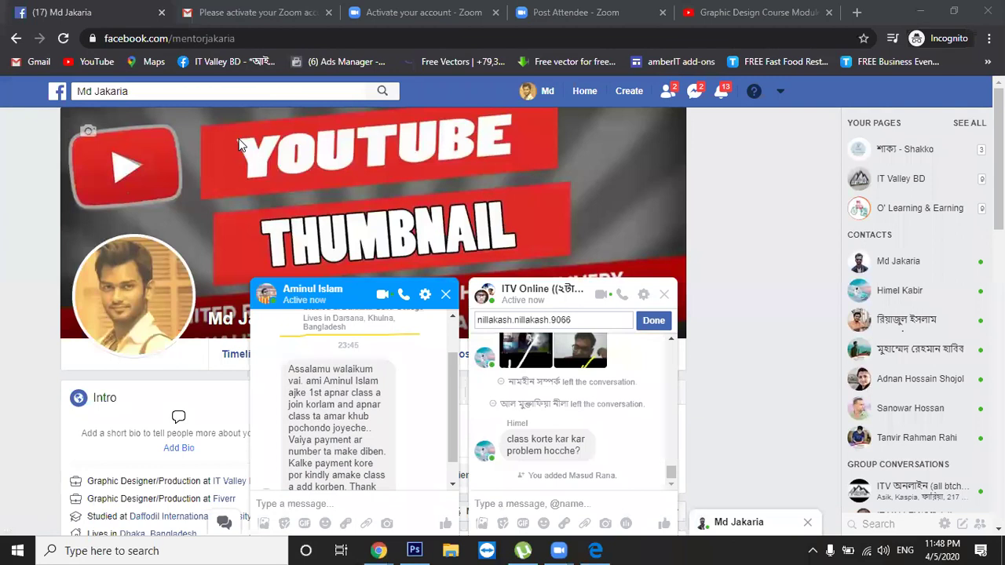
# Close one minimized chat and open the other chat contact's profile page
pyautogui.click(694, 91)
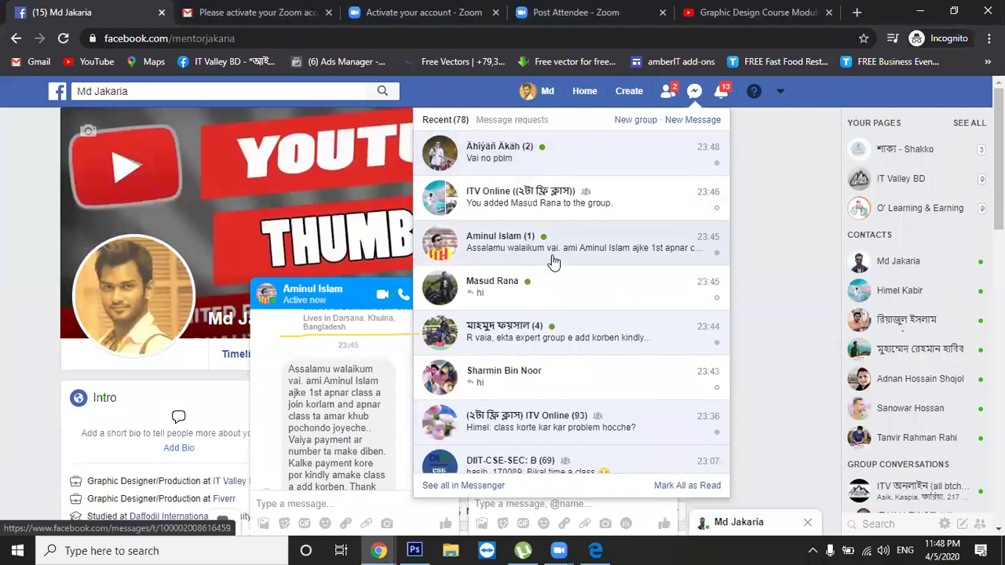
pyautogui.click(764, 177)
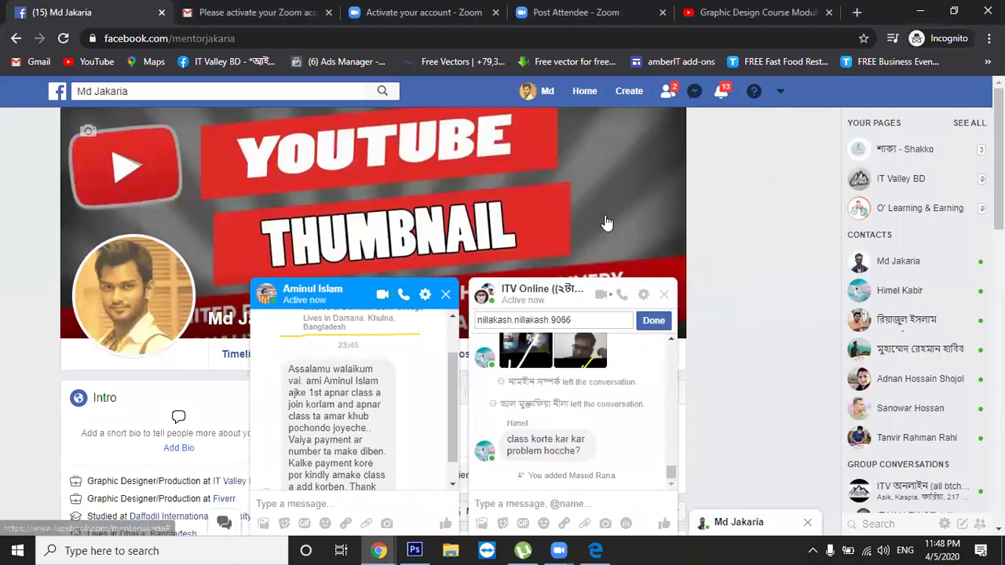
pyautogui.click(809, 523)
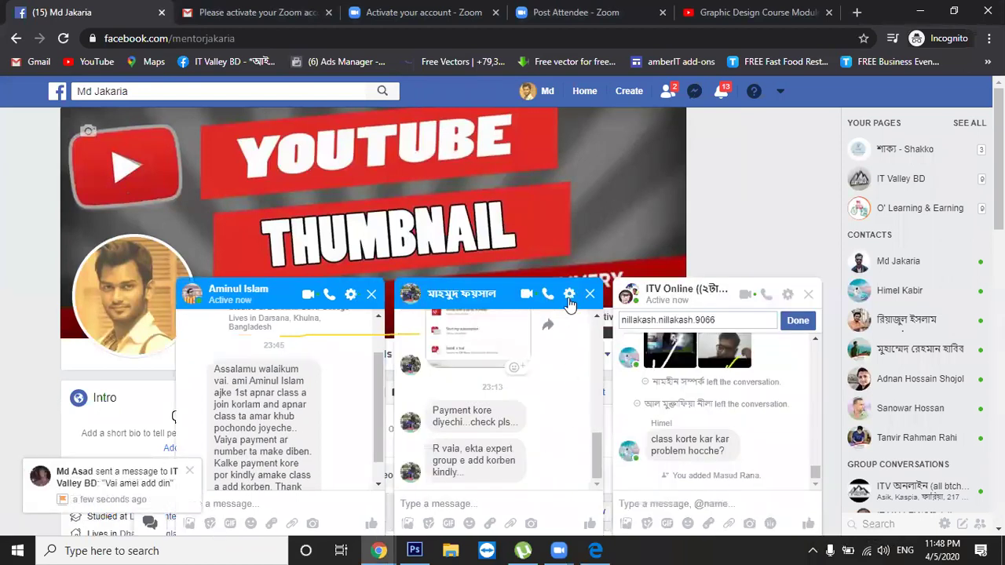
pyautogui.click(485, 301)
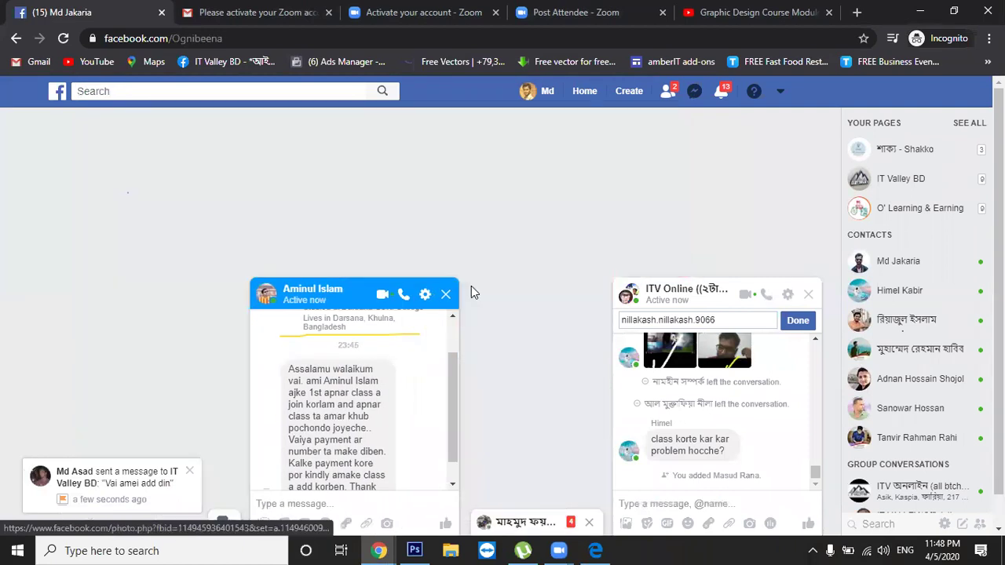
# Paste the profile address into ITV Online's add-people field, trim it to the username, then clear it
pyautogui.click(205, 40)
pyautogui.hotkey('ctrl', 'c')
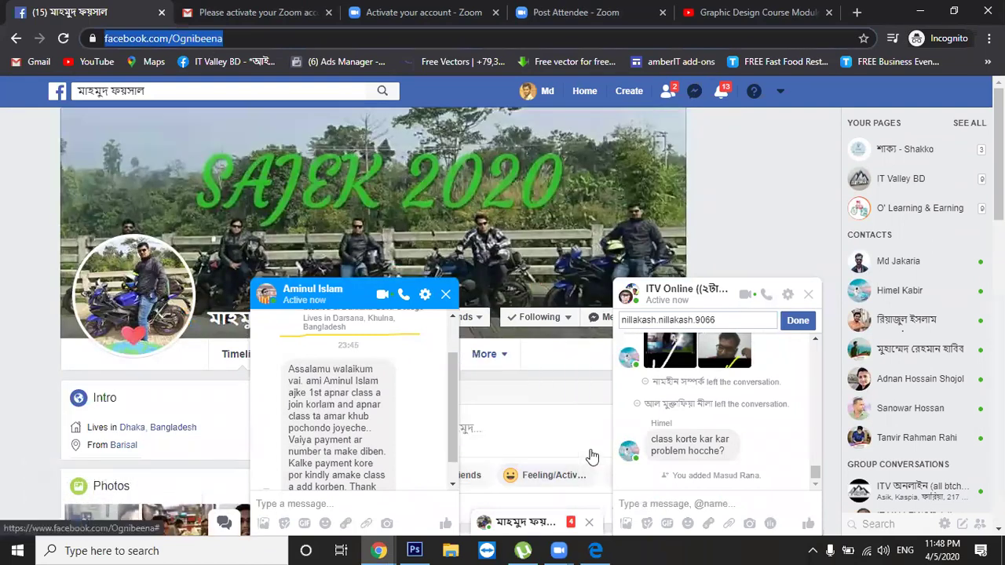
pyautogui.click(716, 319)
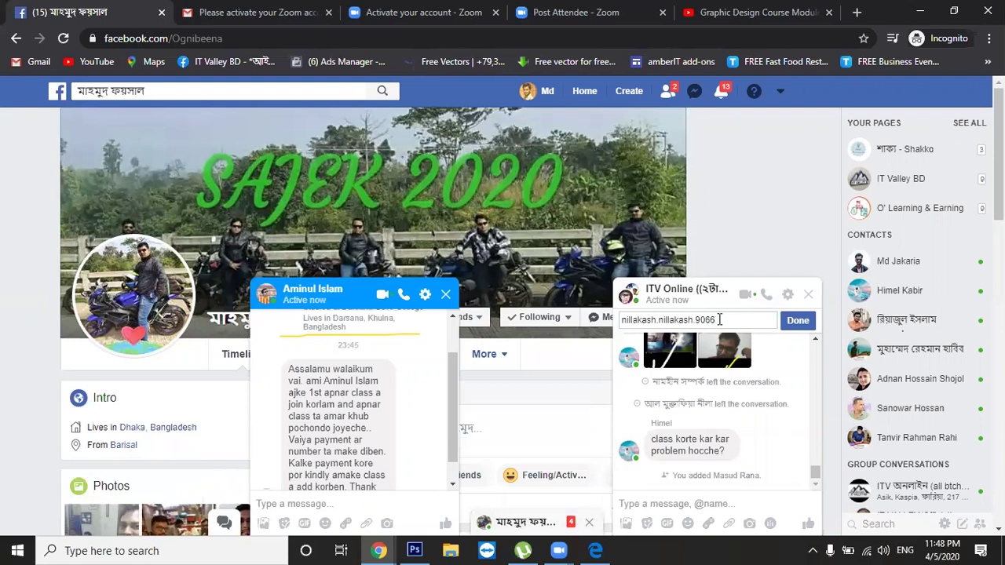
pyautogui.tripleClick(711, 320)
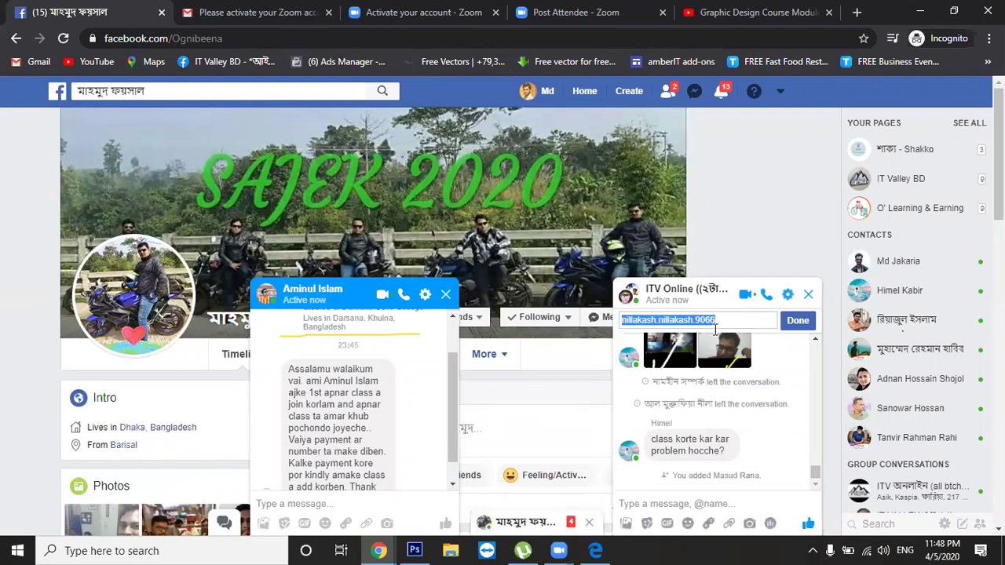
pyautogui.hotkey('ctrl', 'v')
pyautogui.moveTo(729, 319); pyautogui.dragTo(610, 315)
pyautogui.press('BackSpace')
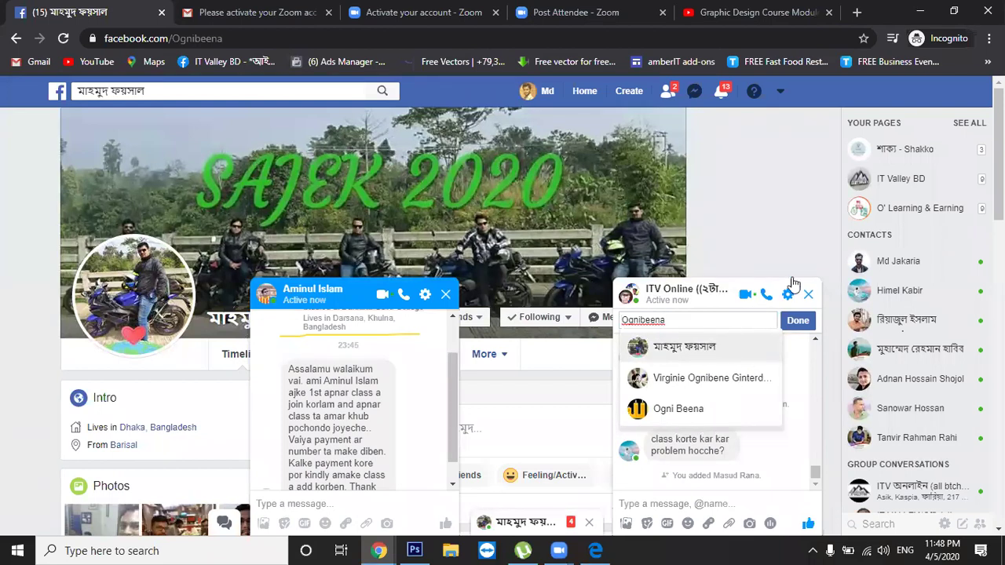
pyautogui.click(776, 249)
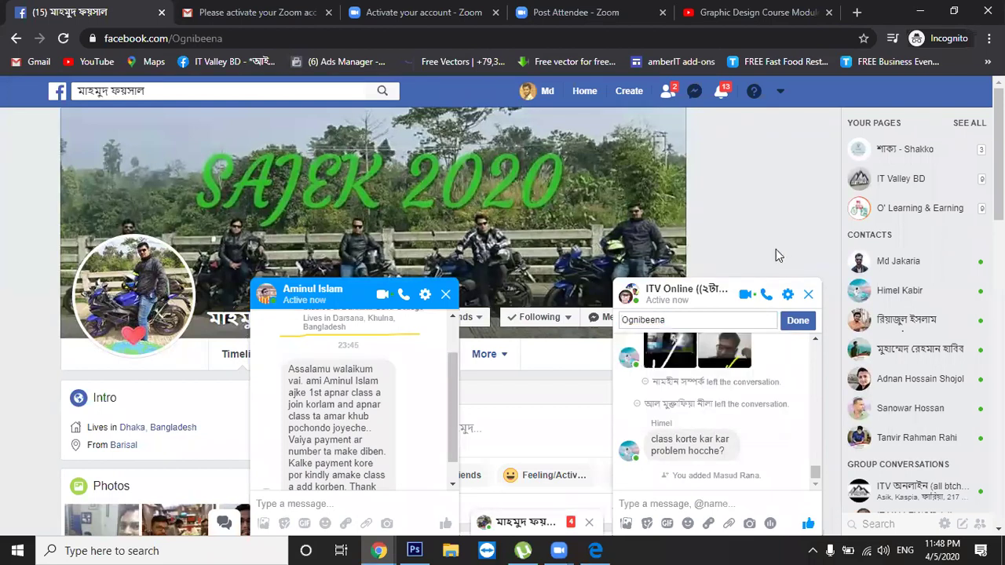
pyautogui.click(714, 324)
pyautogui.doubleClick(710, 320)
pyautogui.press('BackSpace')
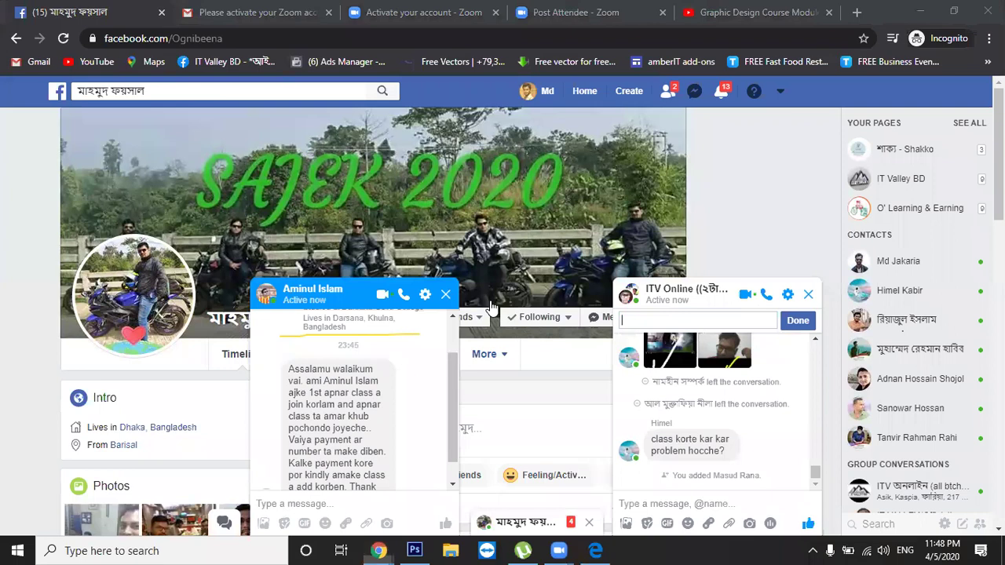
# Reply 'okk' in the other contact's chat and open that contact's profile
pyautogui.click(424, 375)
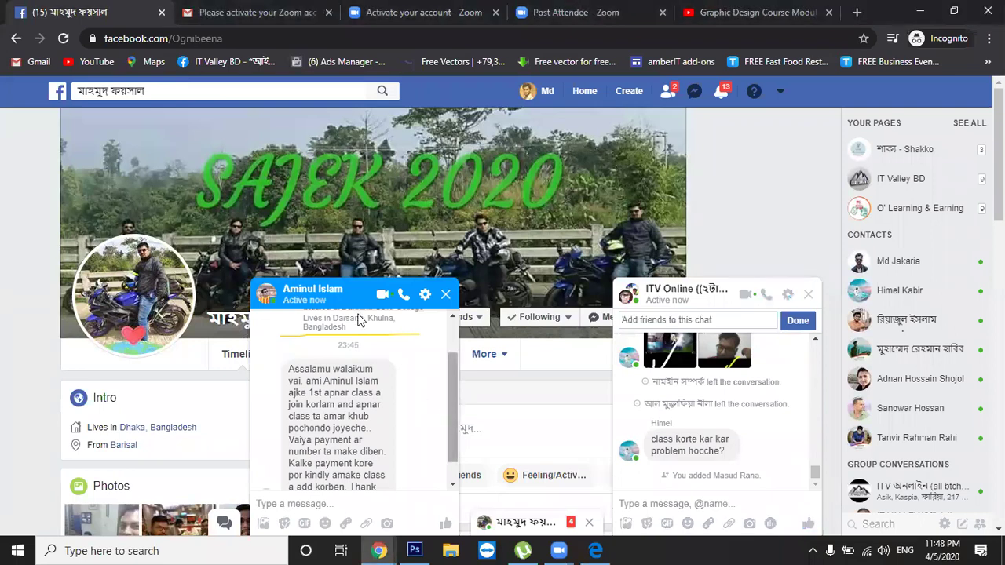
pyautogui.scroll(-1, 358, 320)
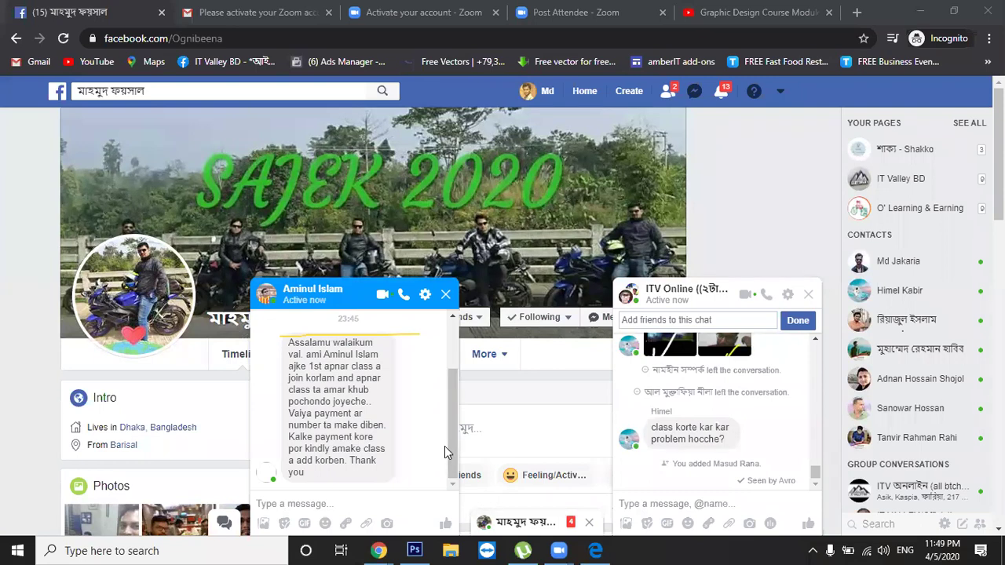
pyautogui.click(444, 446)
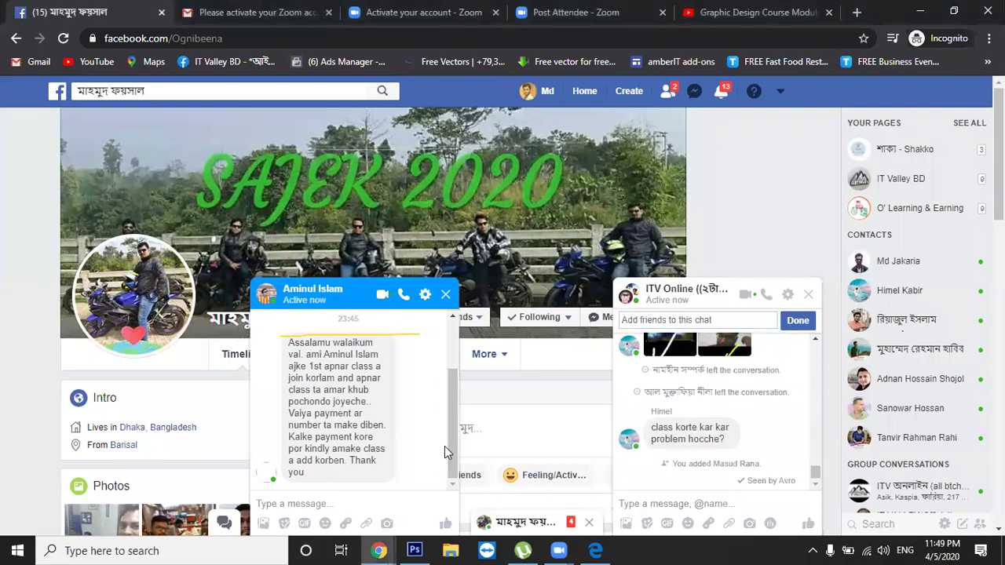
pyautogui.write('okk')
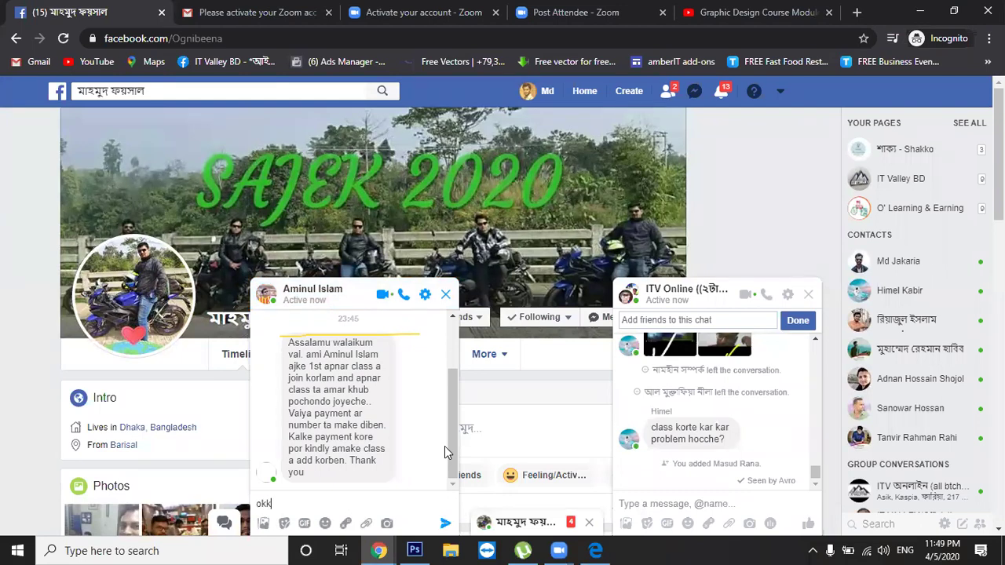
pyautogui.press('Return')
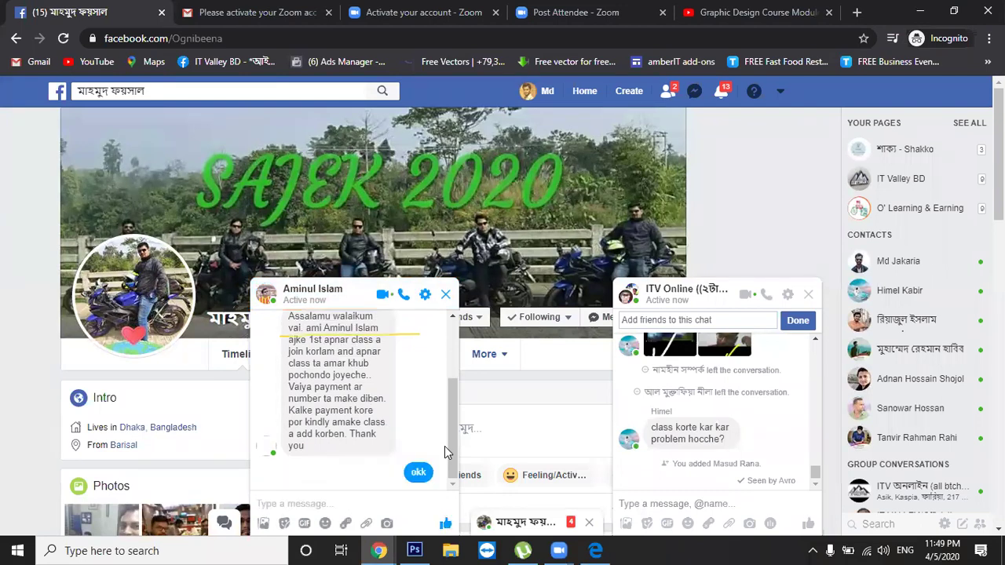
pyautogui.click(315, 291)
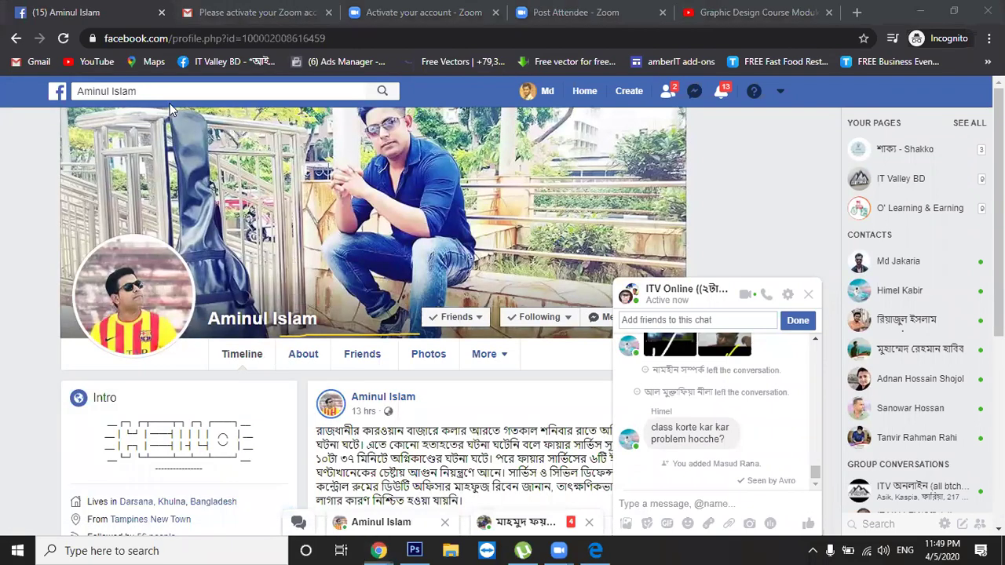
# Select the name in the Facebook search box and dismiss the search suggestions
pyautogui.click(166, 96)
pyautogui.click(164, 94)
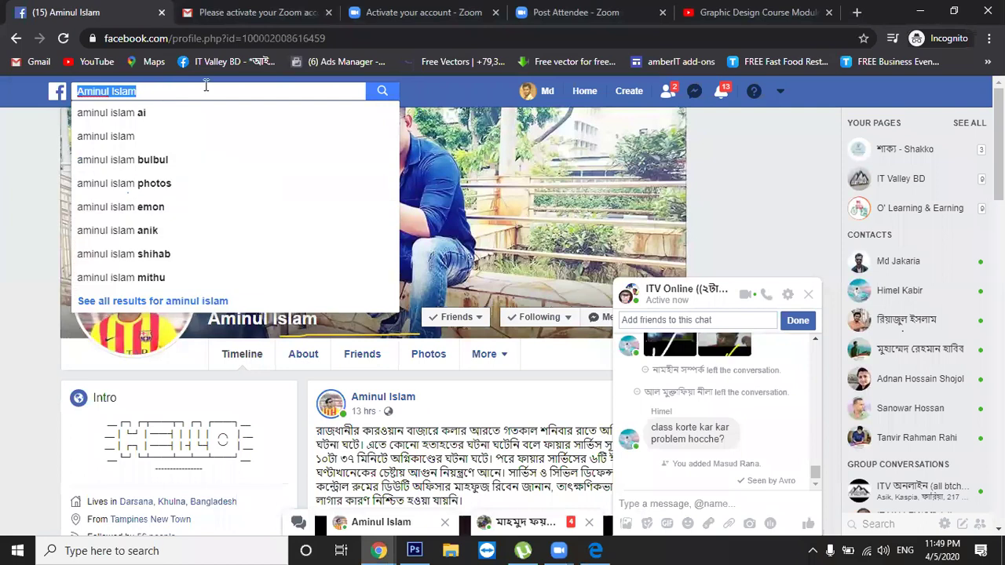
pyautogui.click(274, 82)
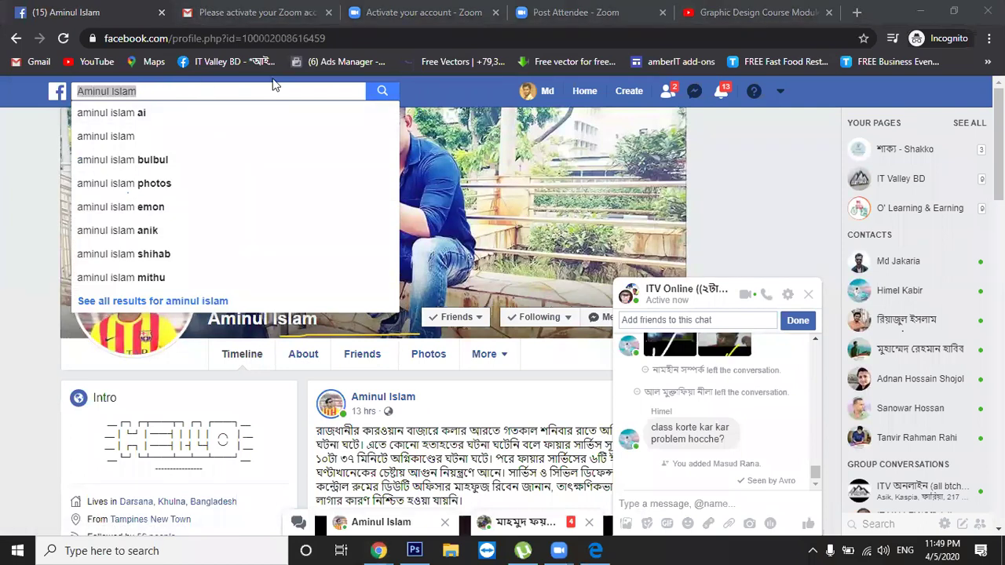
pyautogui.click(35, 190)
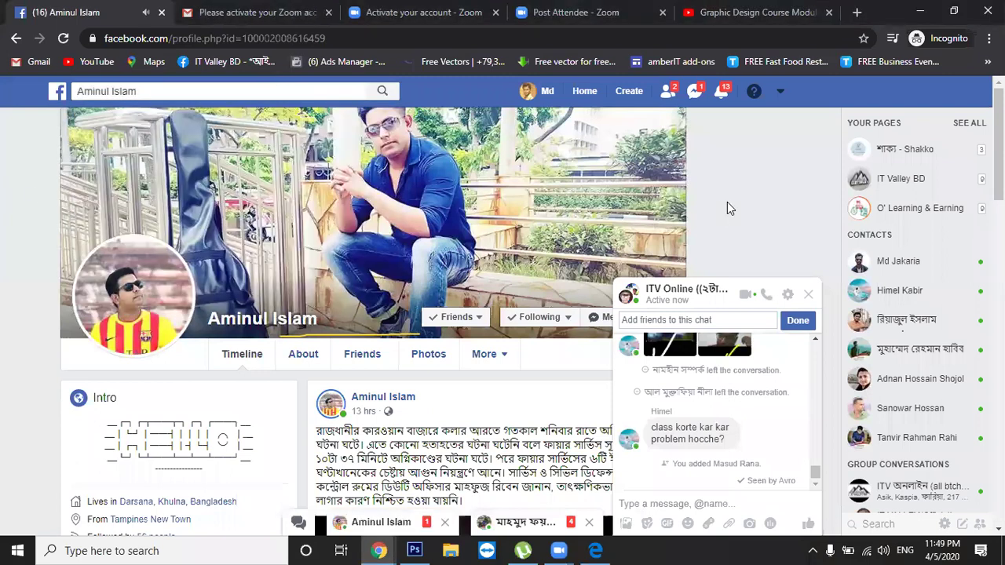
# Open a recent Messenger conversation in a chat window and go to that contact's profile
pyautogui.click(694, 99)
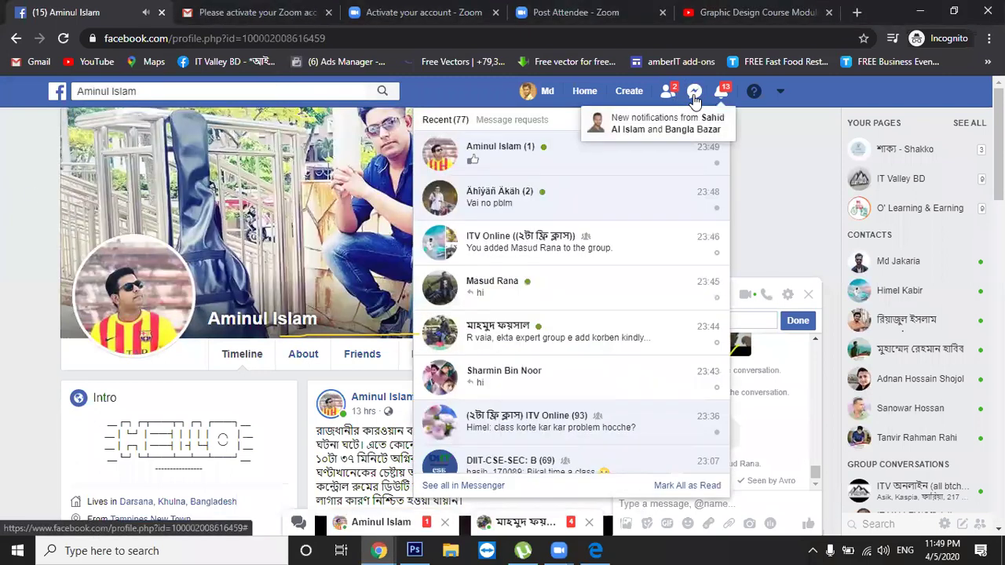
pyautogui.click(660, 206)
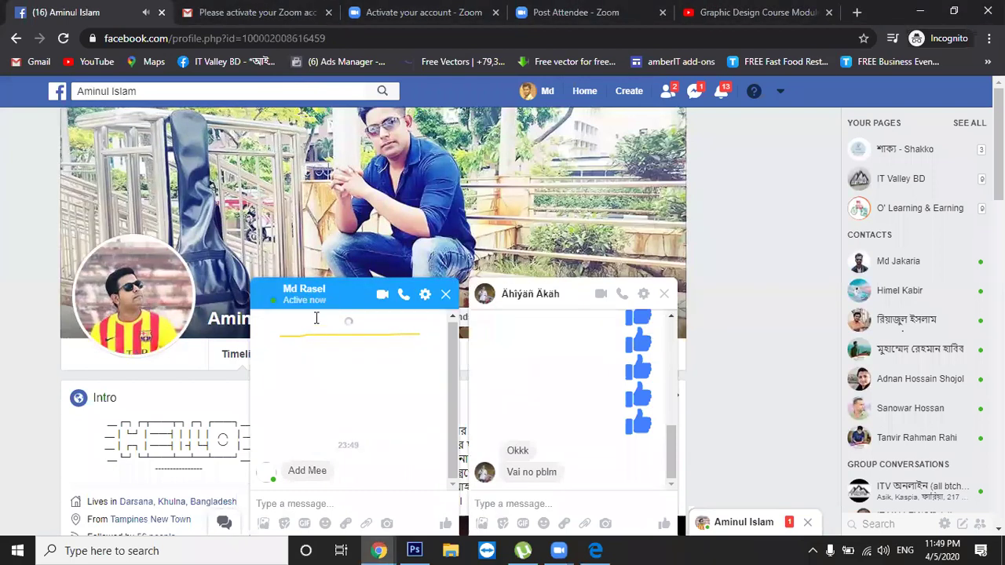
pyautogui.click(308, 291)
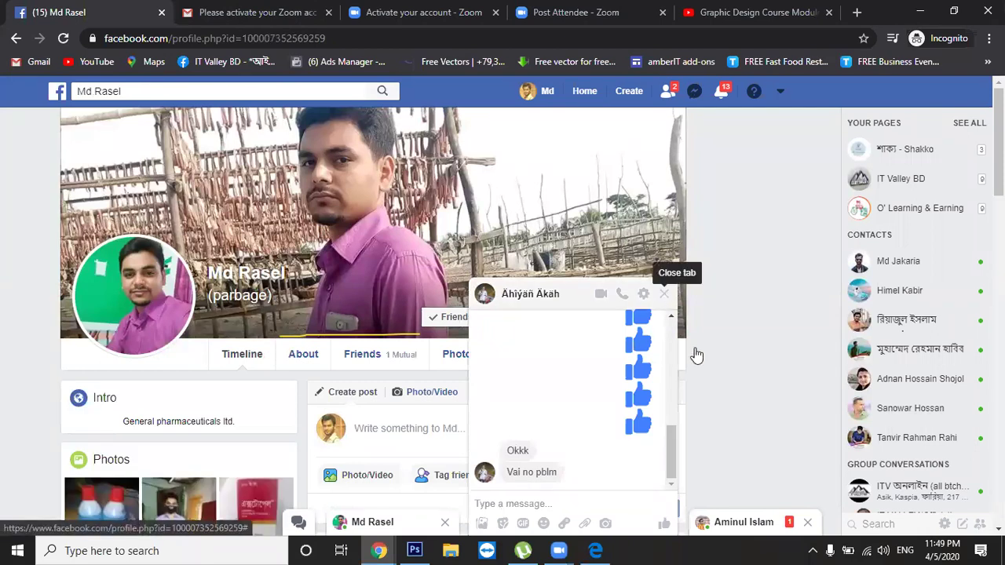
# Reopen the earlier contact's minimised chat and select the name in the Facebook search box
pyautogui.click(731, 523)
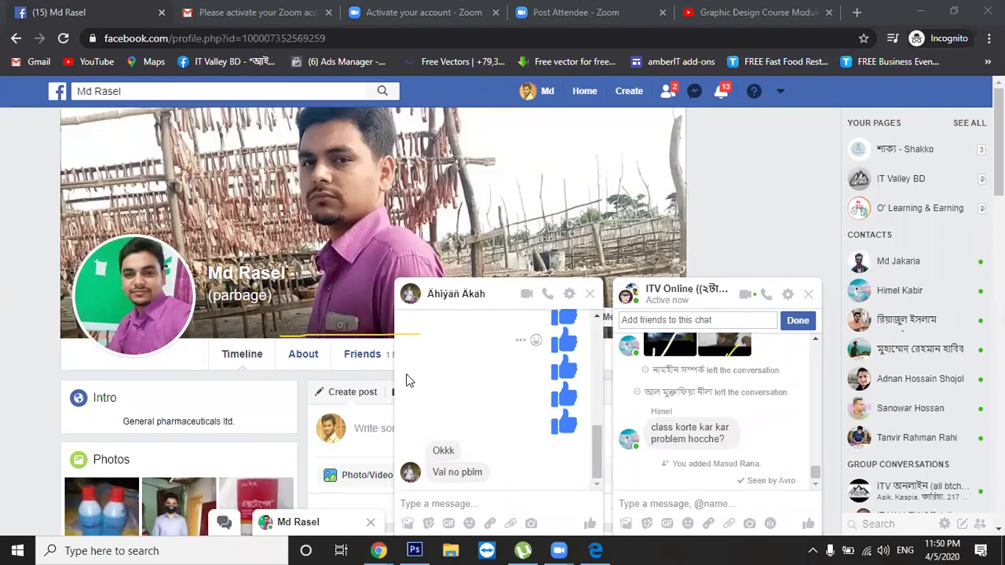
pyautogui.click(216, 93)
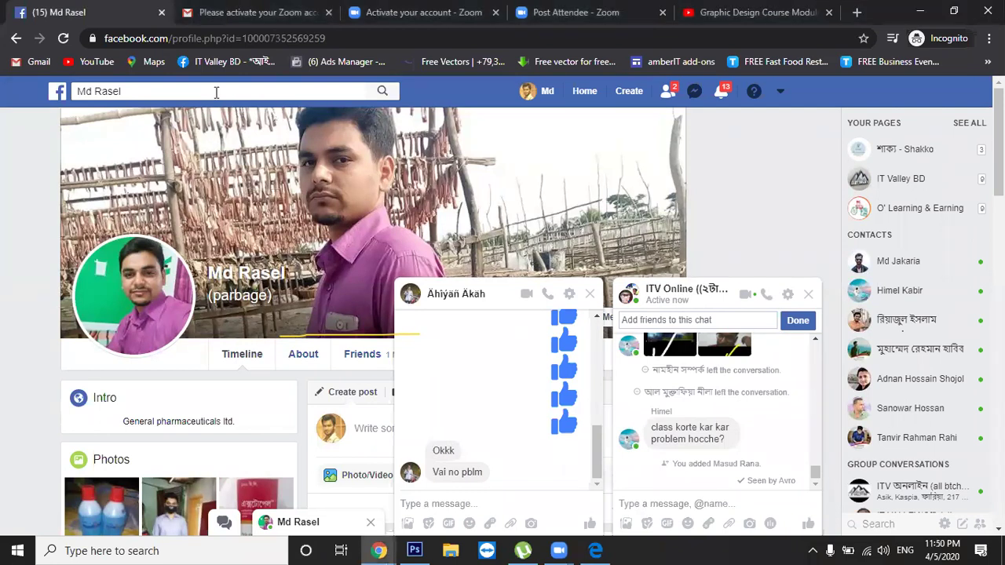
pyautogui.click(162, 95)
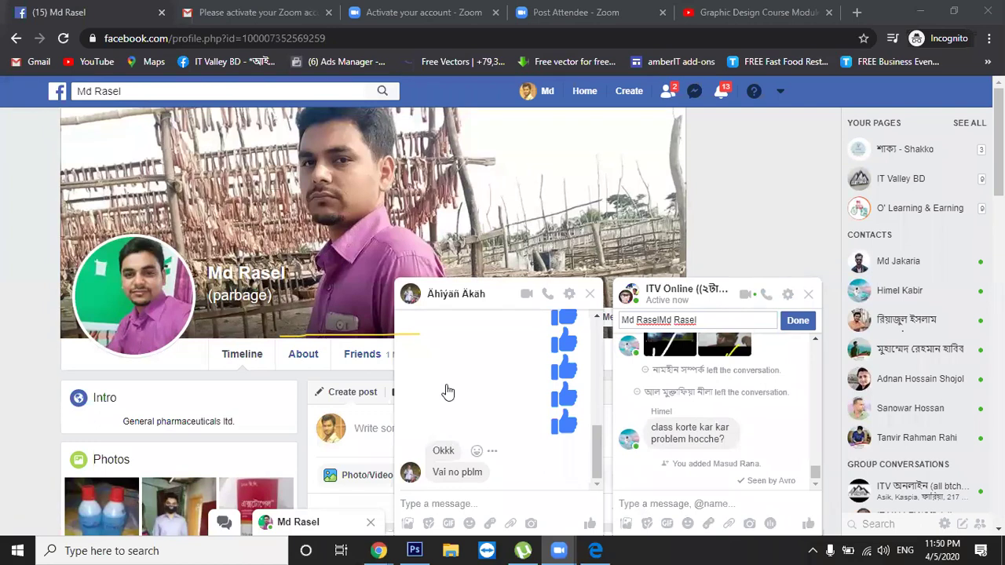
# Add the matching contact to the ITV Online chat, then open another contact's profile and select its username
pyautogui.click(716, 322)
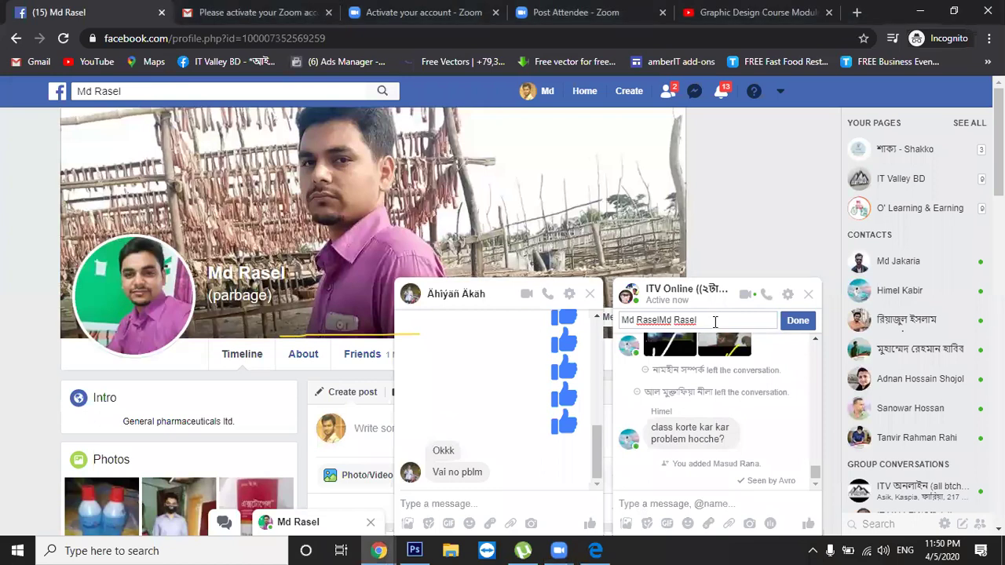
pyautogui.click(710, 324)
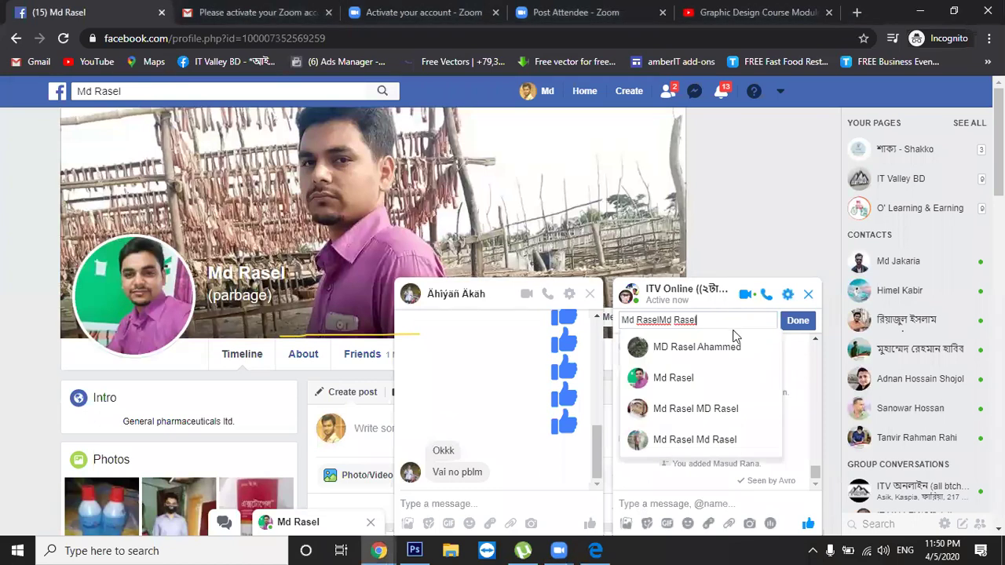
pyautogui.click(712, 375)
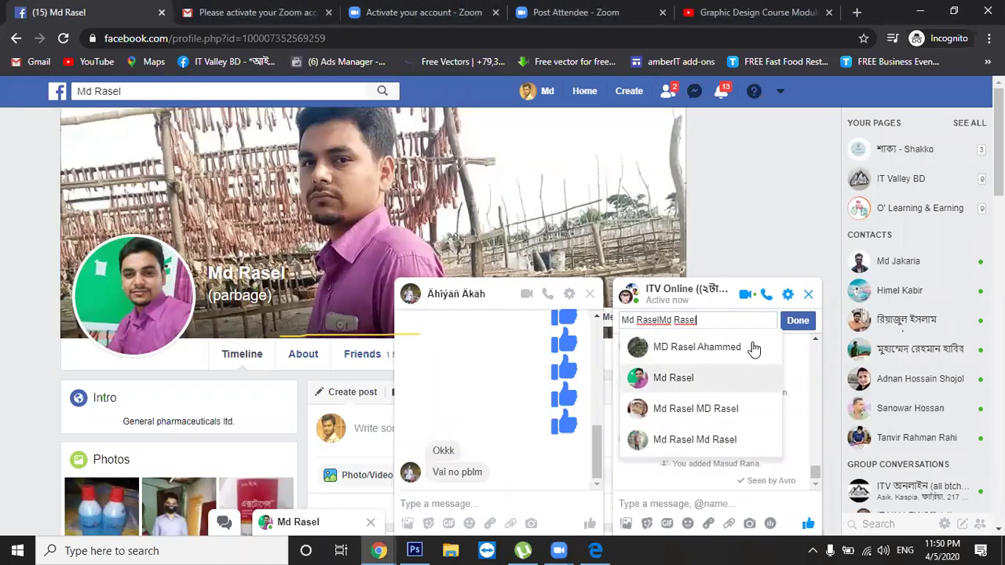
pyautogui.click(797, 324)
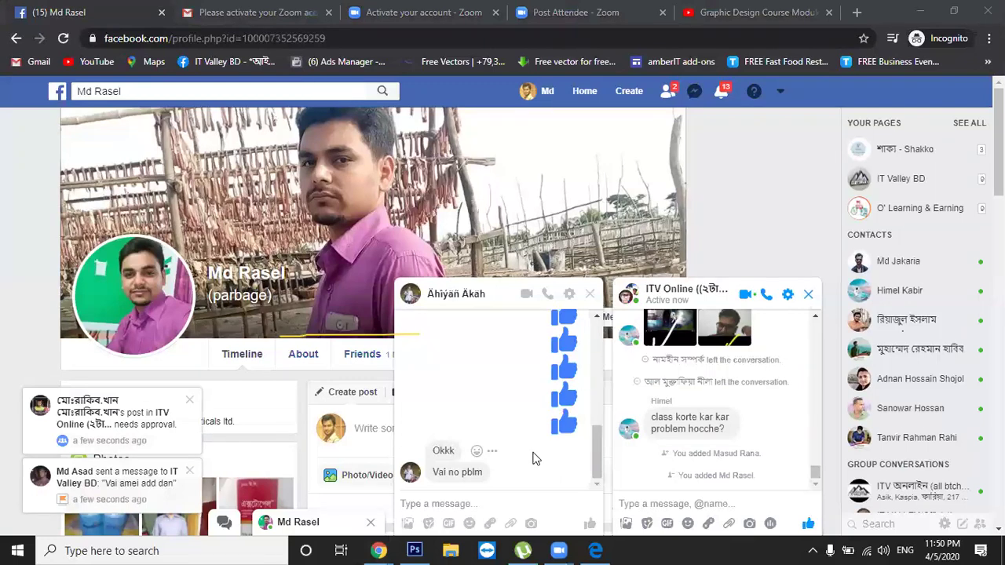
pyautogui.click(470, 296)
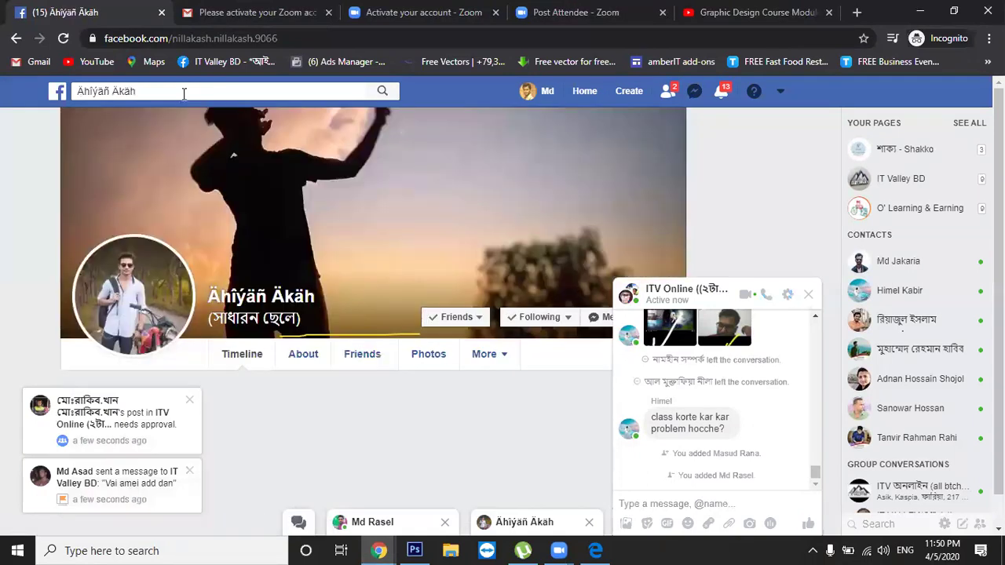
pyautogui.moveTo(259, 40); pyautogui.dragTo(172, 43)
pyautogui.hotkey('ctrl', 'c')
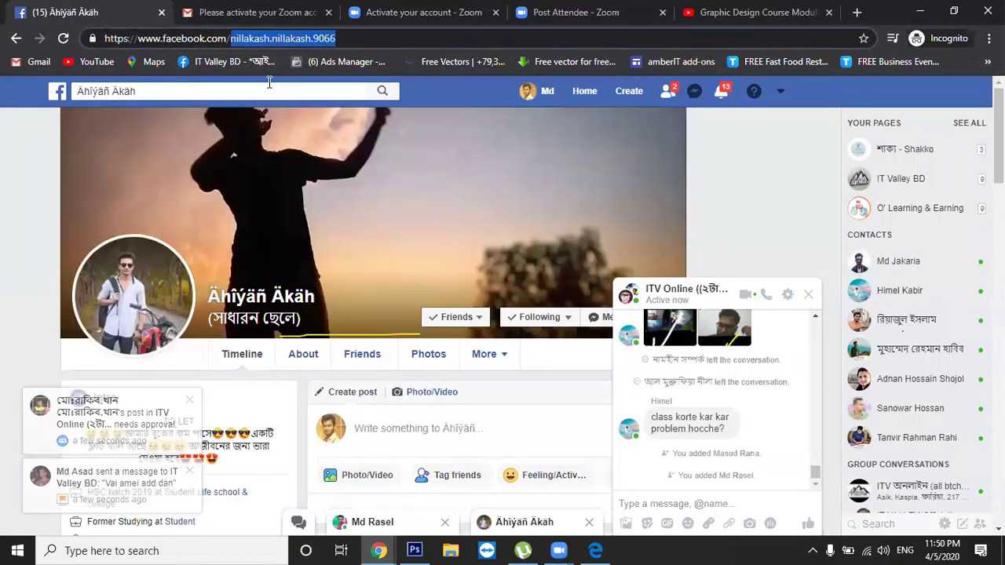
# Minimise and reopen the ITV Online group chat a few times
pyautogui.click(778, 301)
pyautogui.click(777, 305)
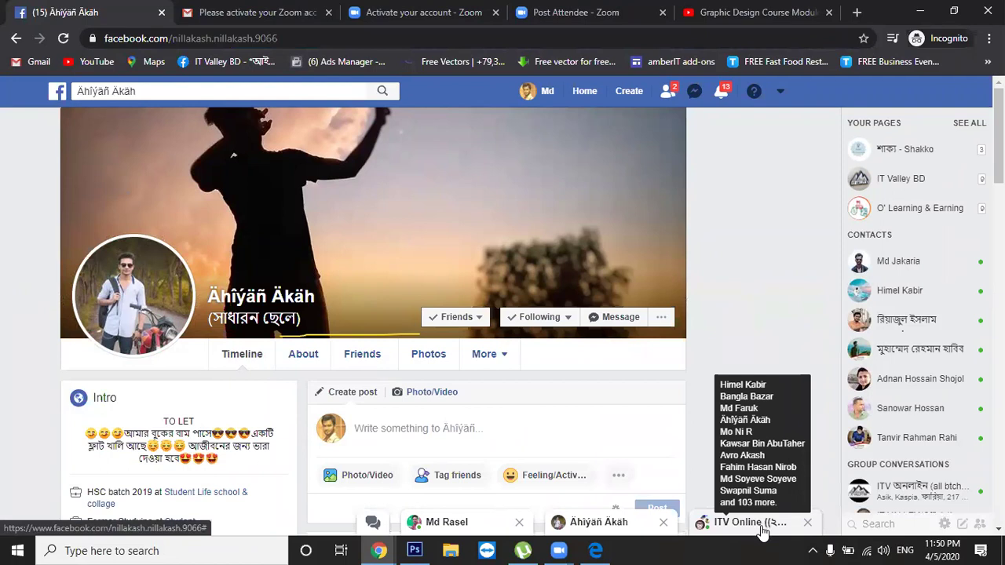
pyautogui.click(706, 528)
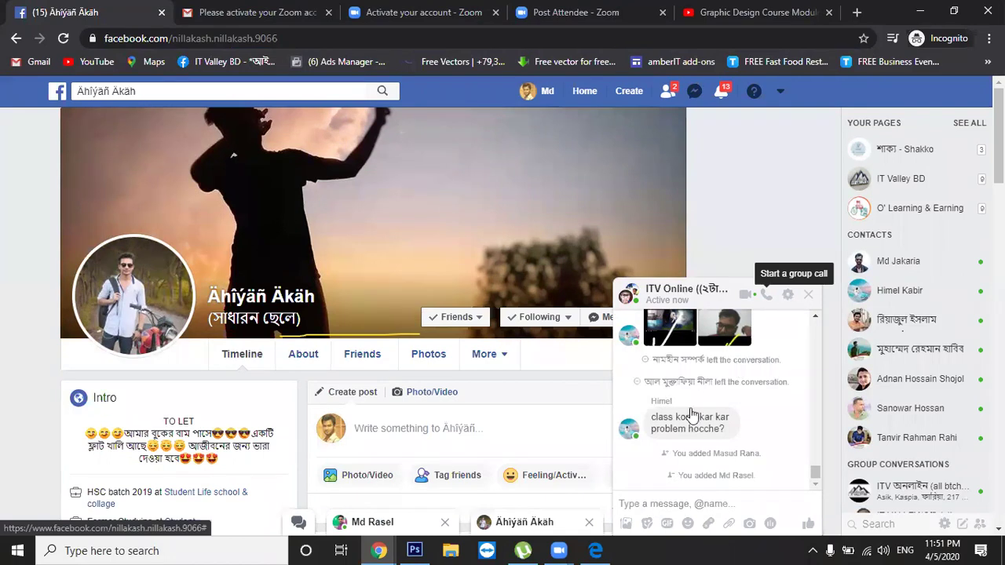
pyautogui.click(783, 300)
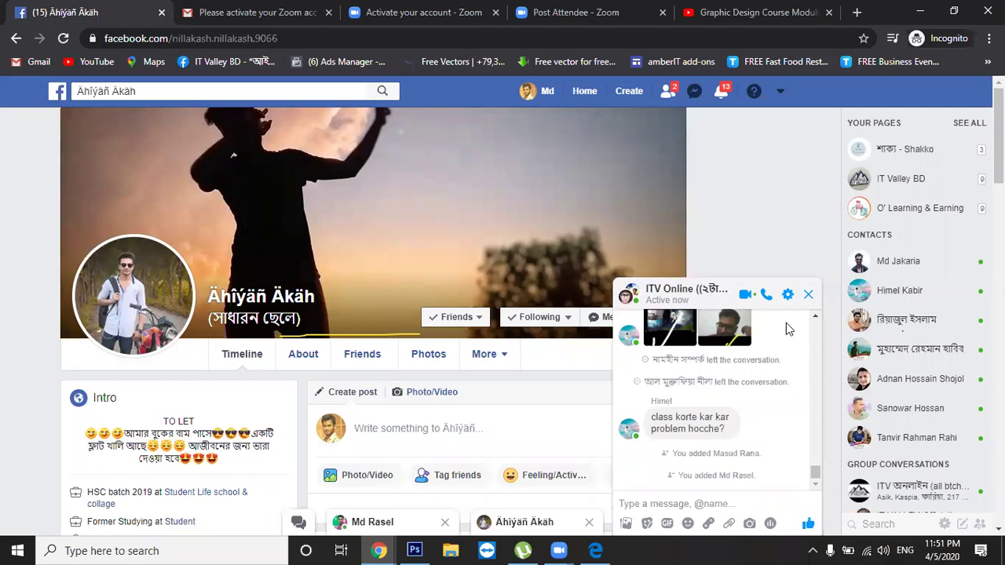
pyautogui.click(783, 301)
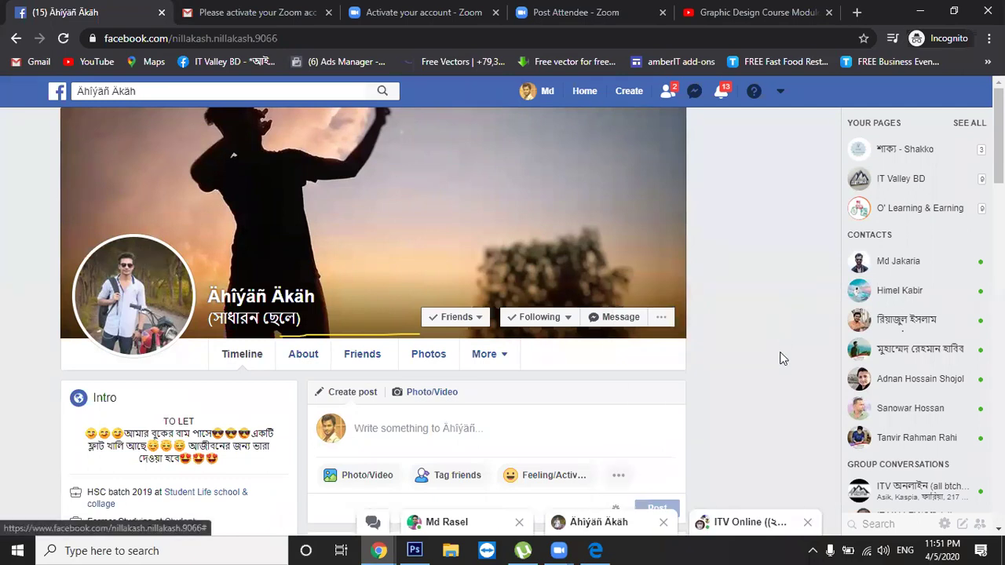
pyautogui.click(770, 531)
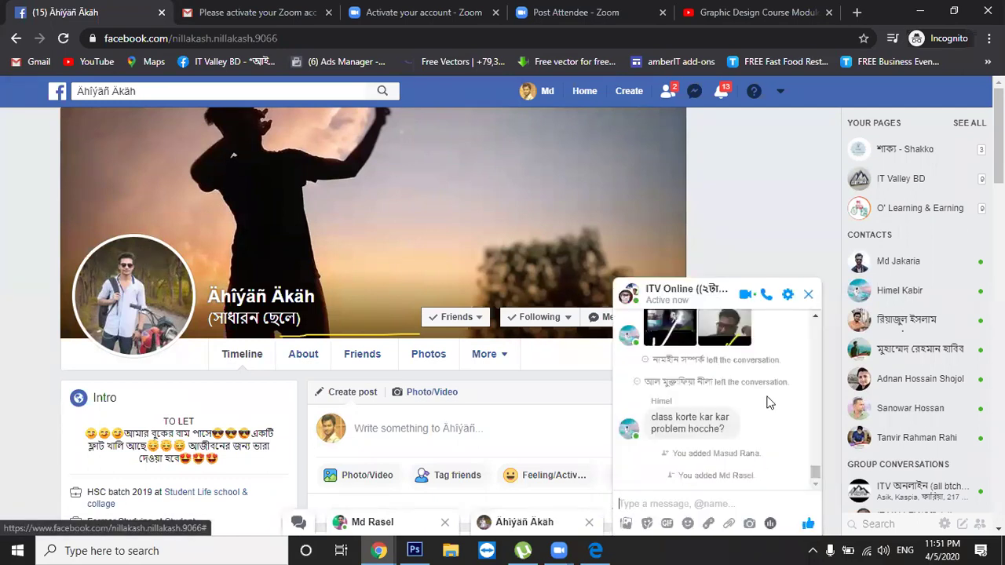
# Paste the profile's username into the group's Add people field, then close the ITV Online chat
pyautogui.click(789, 295)
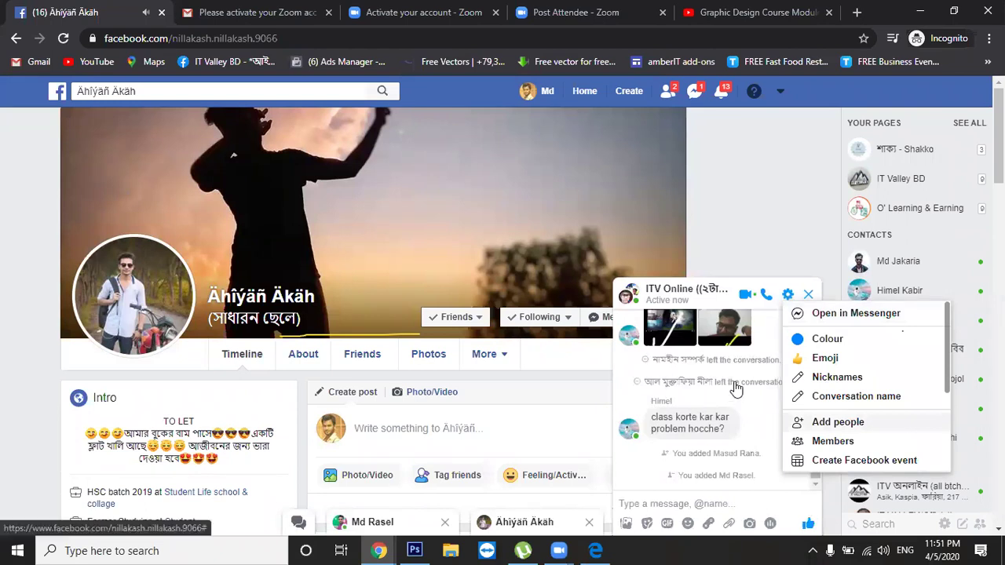
pyautogui.click(821, 422)
pyautogui.click(695, 321)
pyautogui.hotkey('ctrl', 'v')
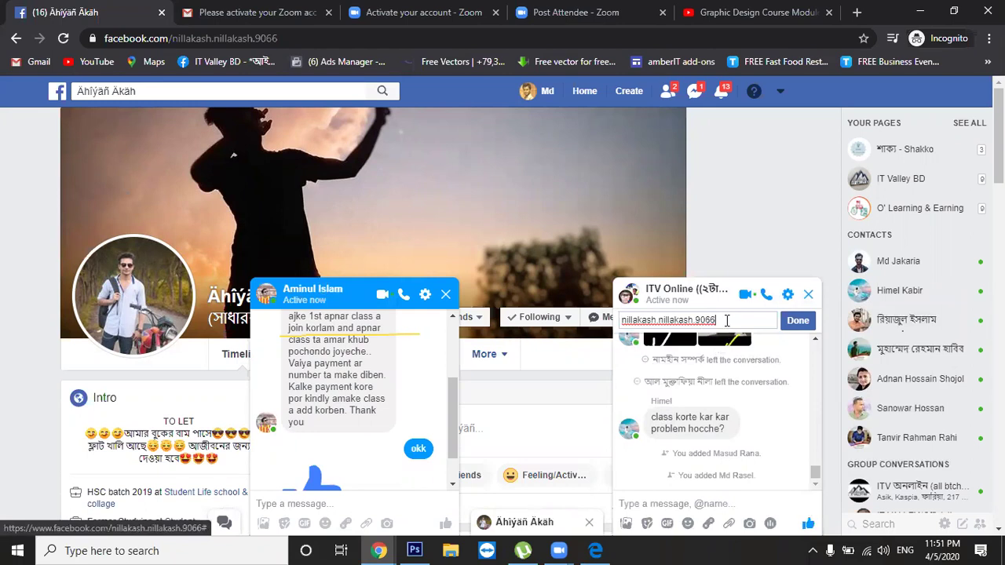
pyautogui.tripleClick(727, 321)
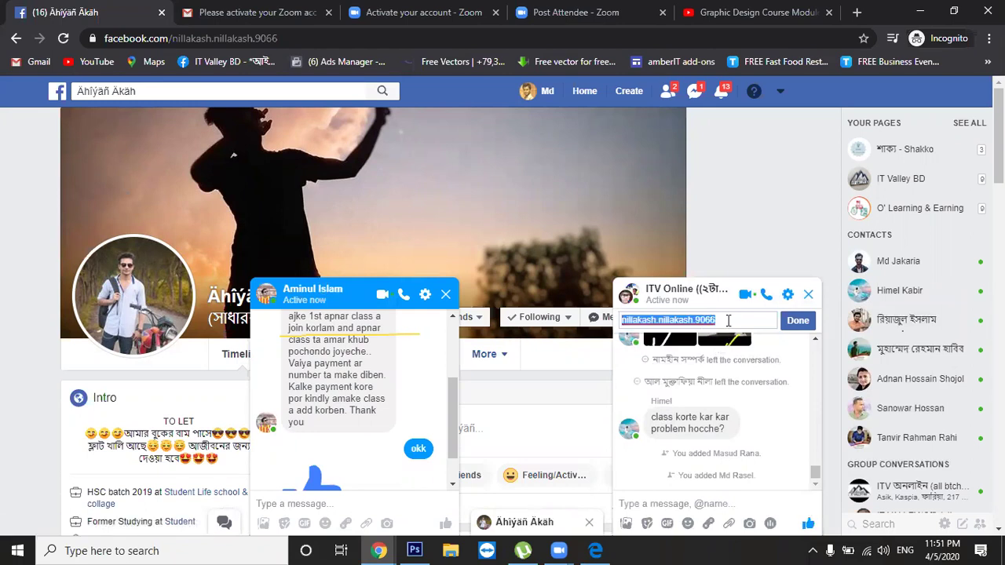
pyautogui.click(810, 302)
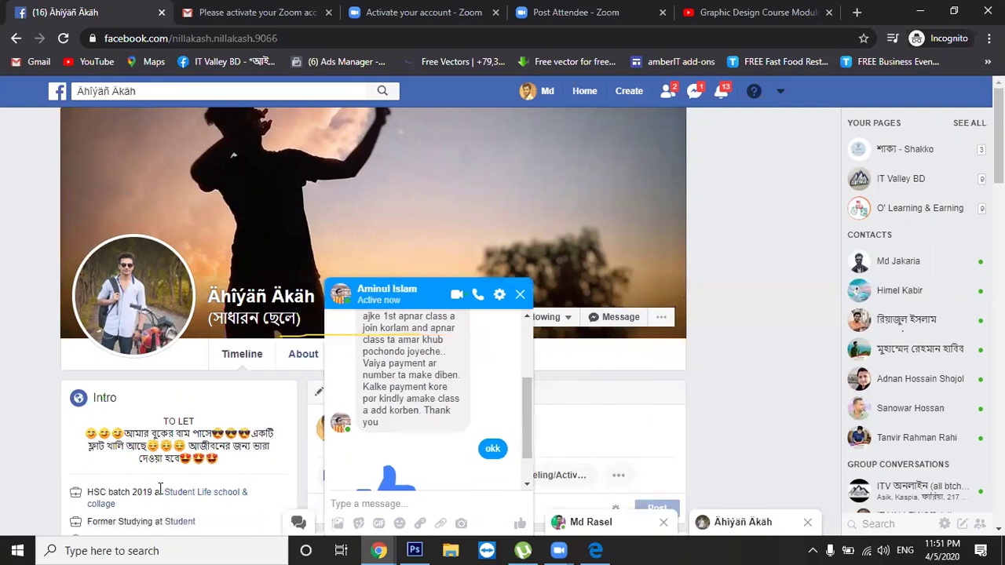
pyautogui.moveTo(526, 429); pyautogui.dragTo(522, 451)
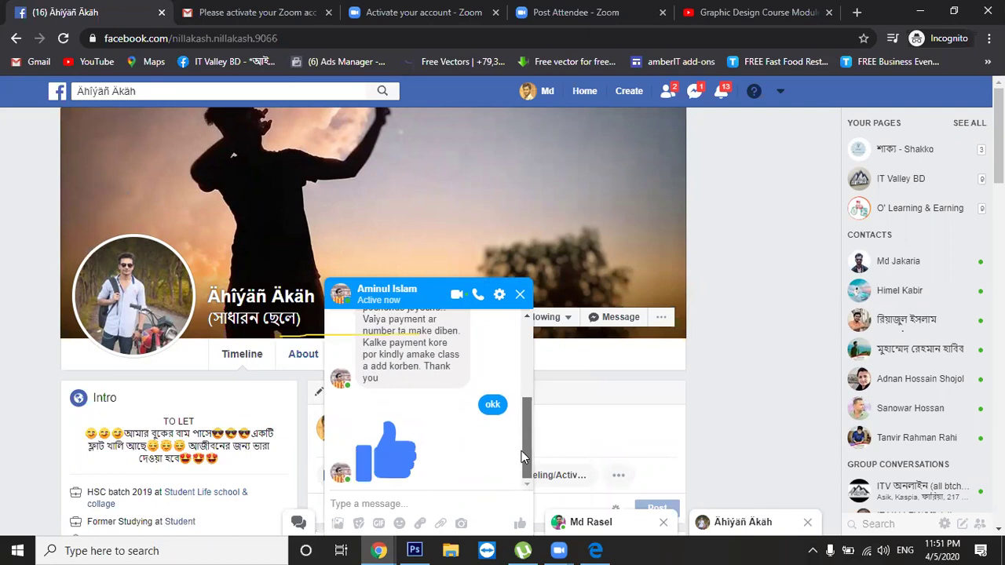
# Go to the message sender's profile, close the previous owner's chat, and open the unread conversation
pyautogui.click(400, 291)
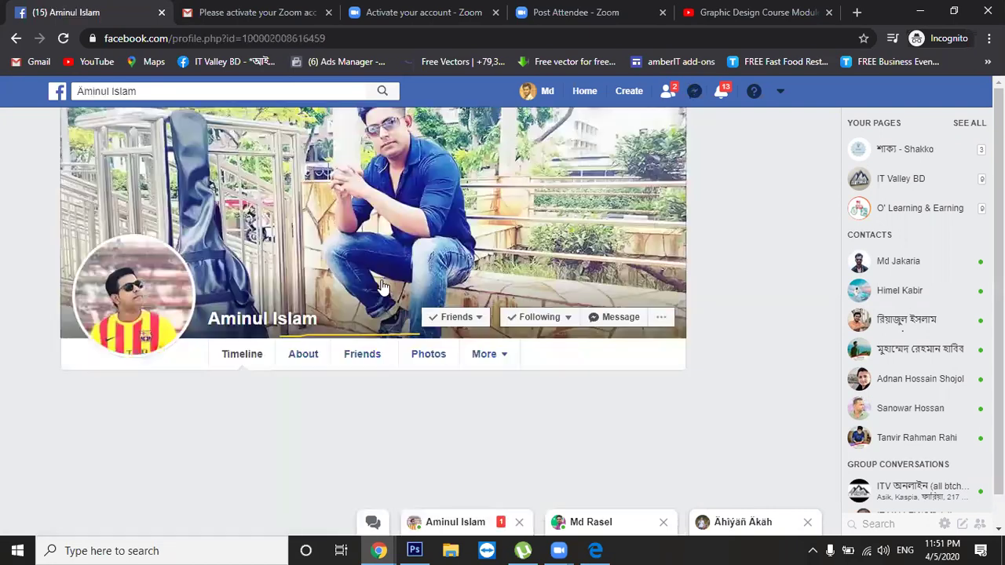
pyautogui.click(148, 90)
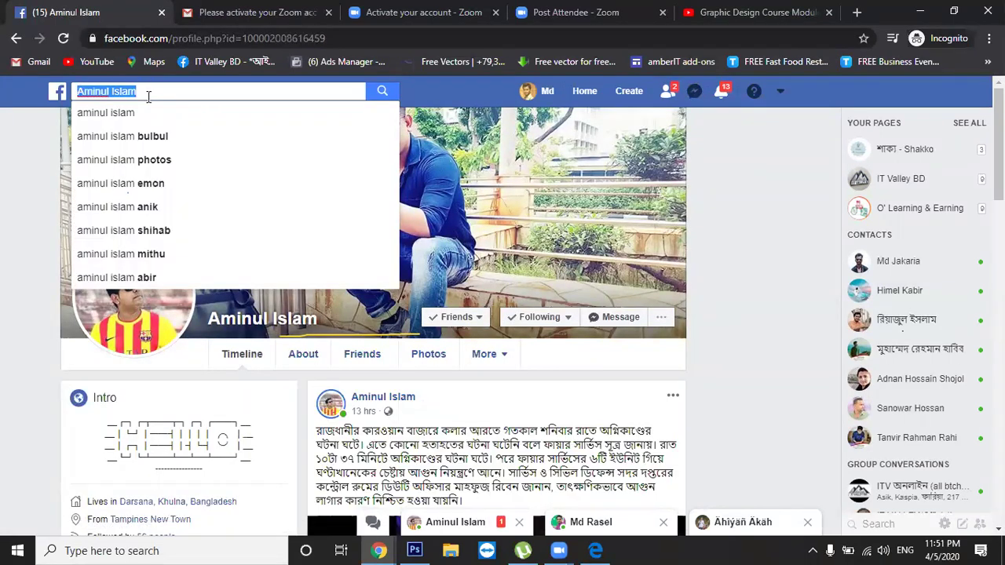
pyautogui.click(4, 160)
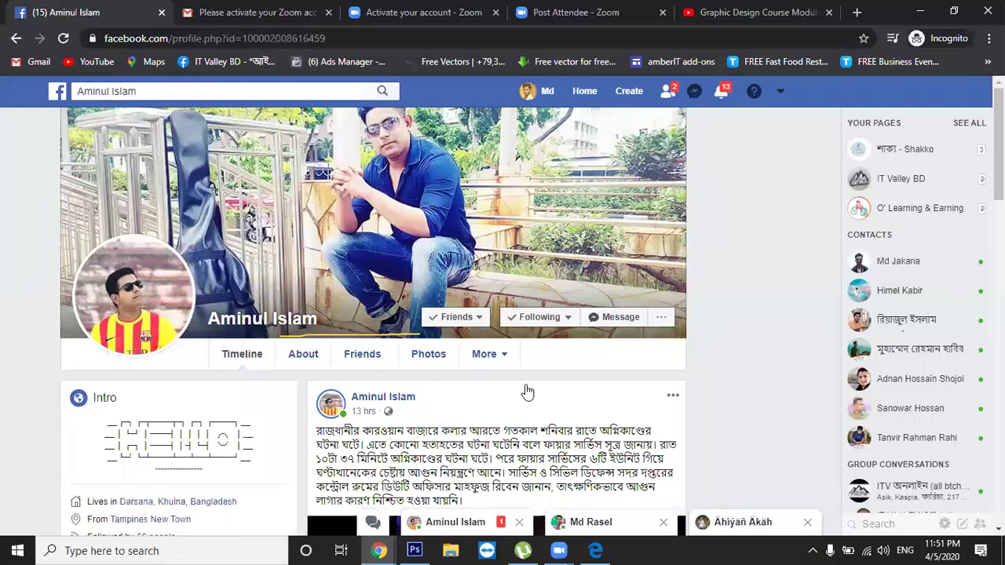
pyautogui.click(808, 524)
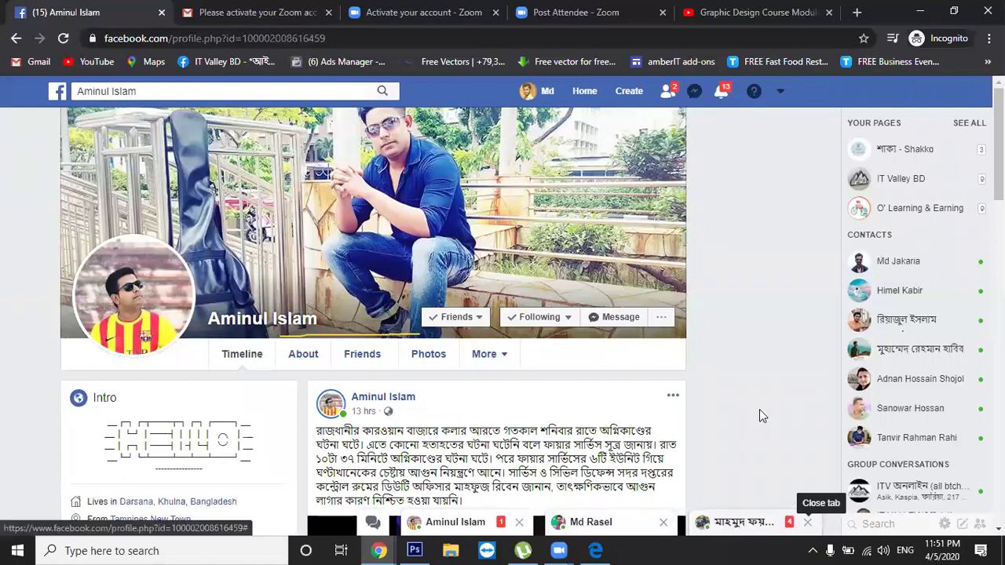
pyautogui.click(742, 522)
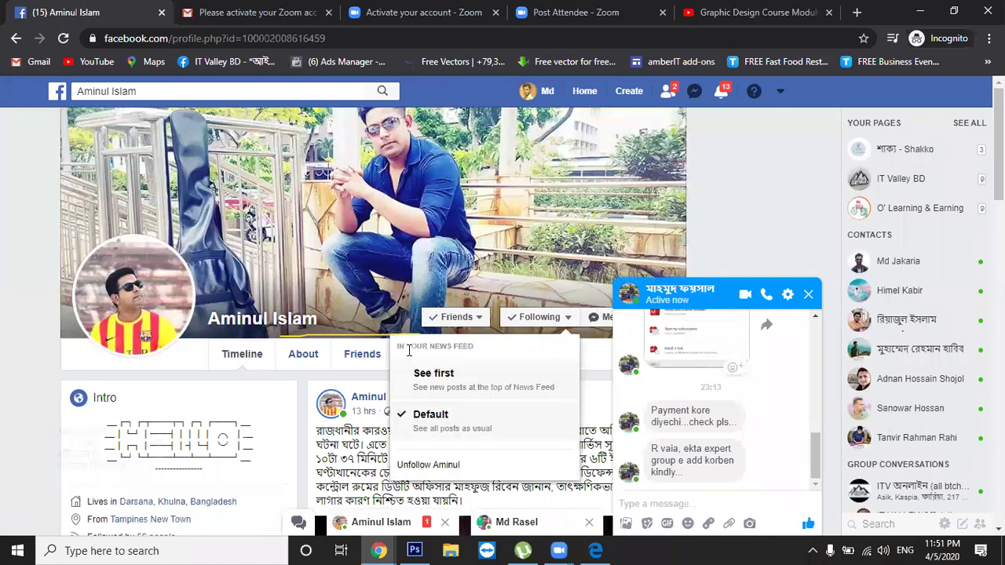
# Minimise and reopen that conversation, then open the sender's one-to-one conversation
pyautogui.click(790, 425)
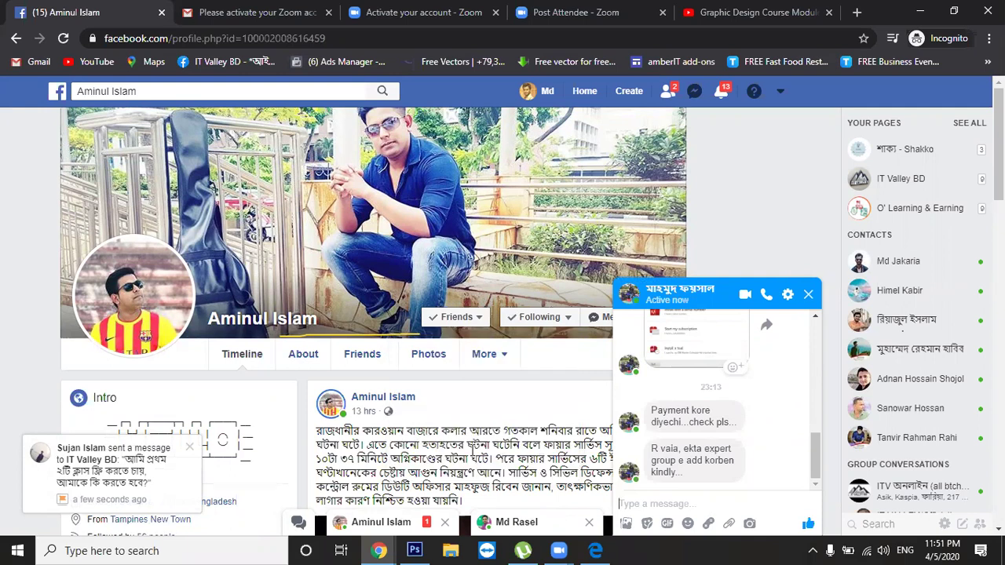
pyautogui.click(472, 446)
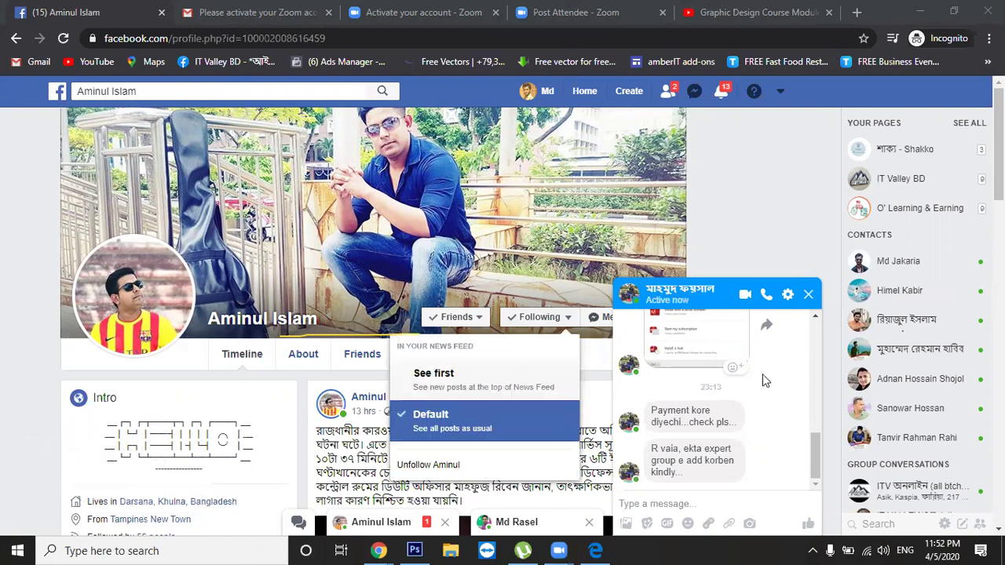
pyautogui.click(778, 468)
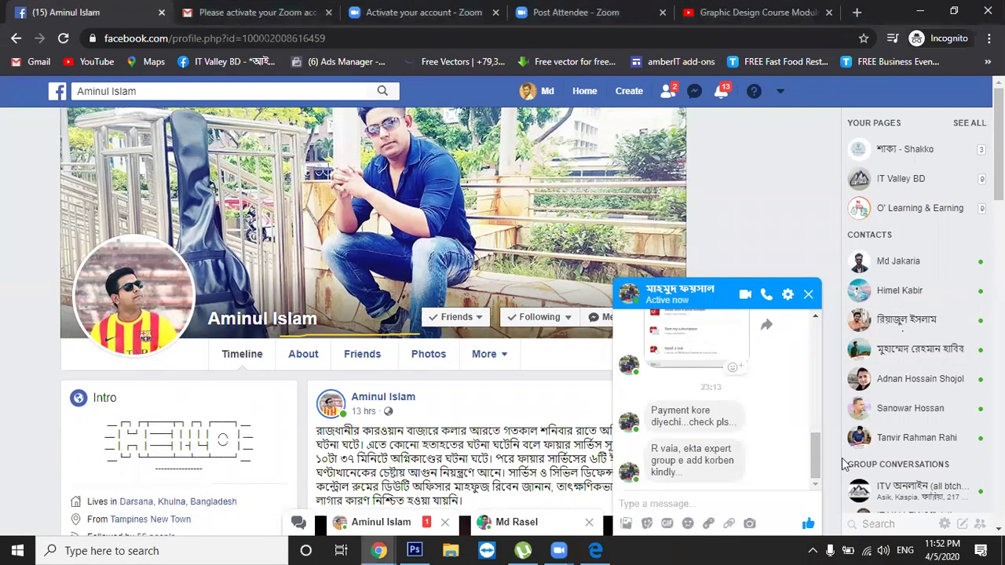
pyautogui.moveTo(817, 466); pyautogui.dragTo(817, 468)
pyautogui.click(793, 300)
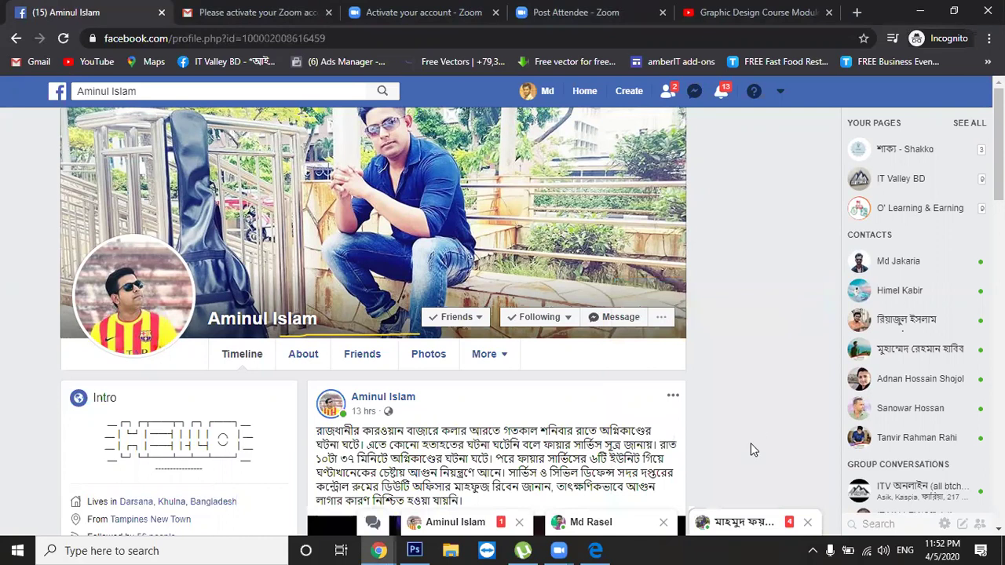
pyautogui.click(742, 523)
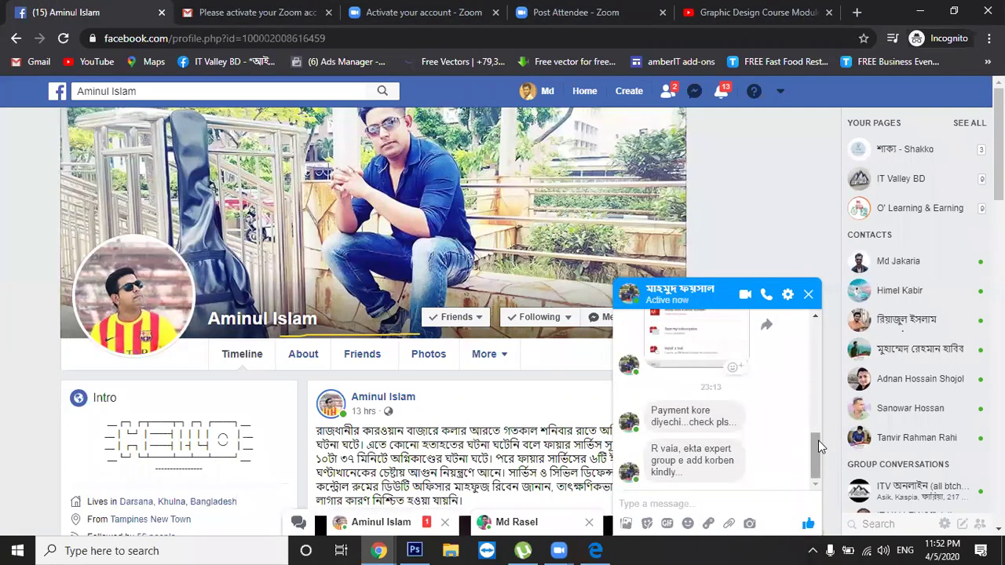
pyautogui.click(382, 523)
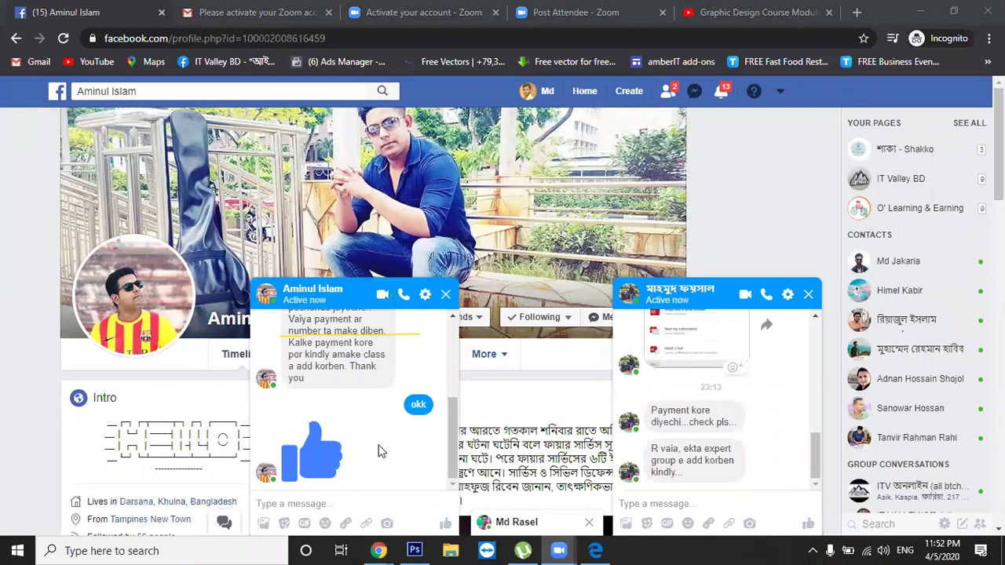
# Add the profile owner to the free-class group chat via Add people, then close their one-to-one chat
pyautogui.click(150, 90)
pyautogui.hotkey('ctrl', 'c')
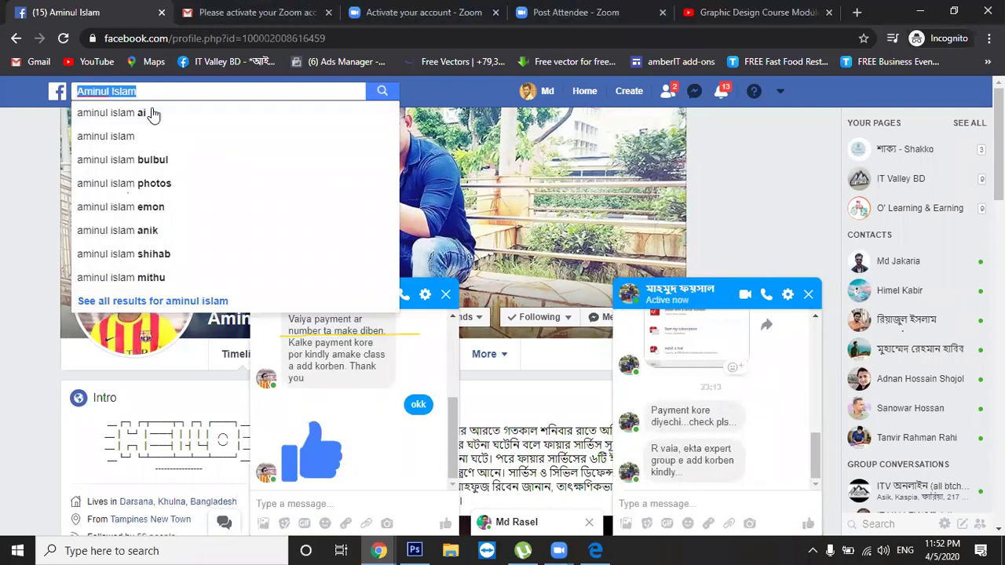
pyautogui.click(809, 296)
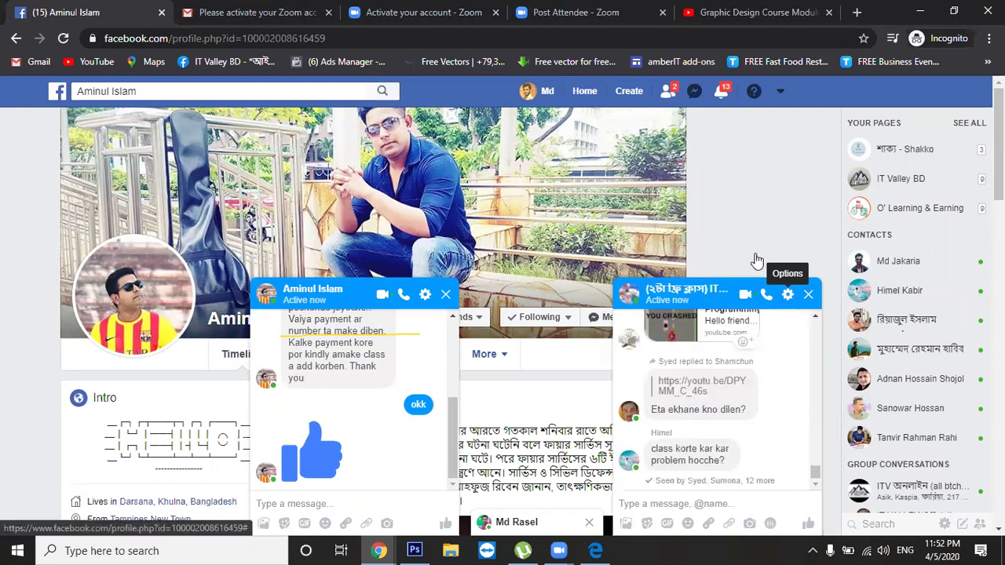
pyautogui.click(788, 296)
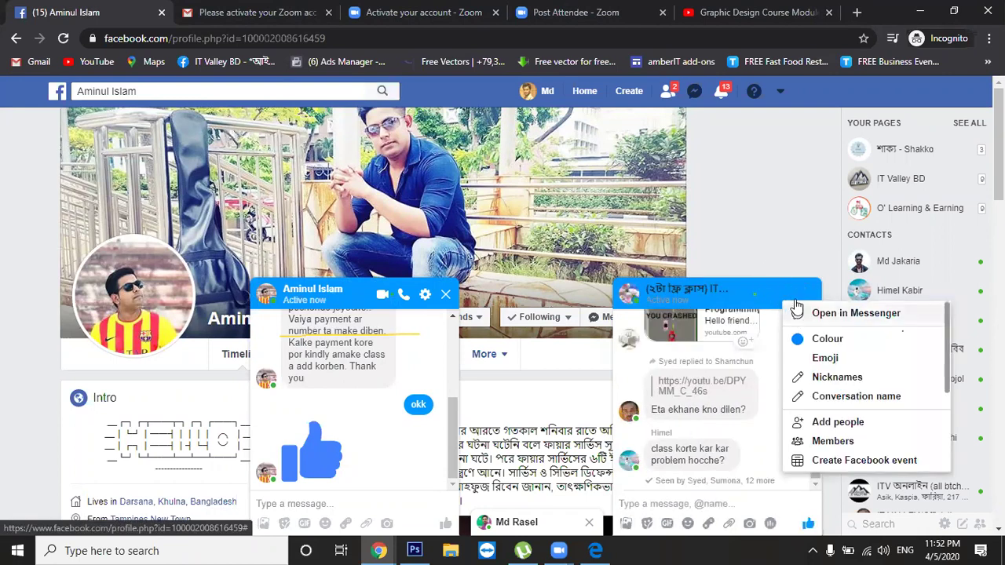
pyautogui.click(818, 422)
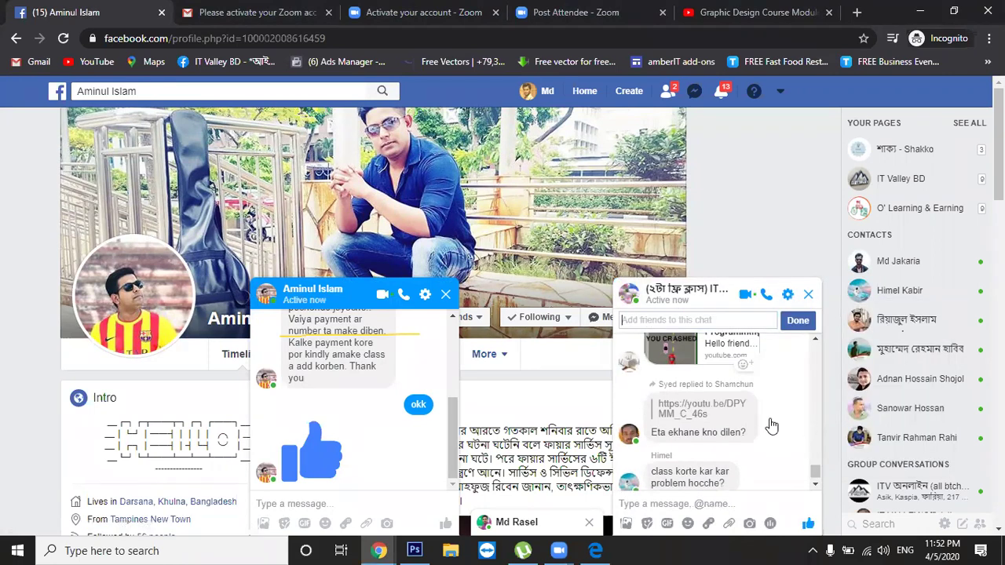
pyautogui.hotkey('ctrl', 'v')
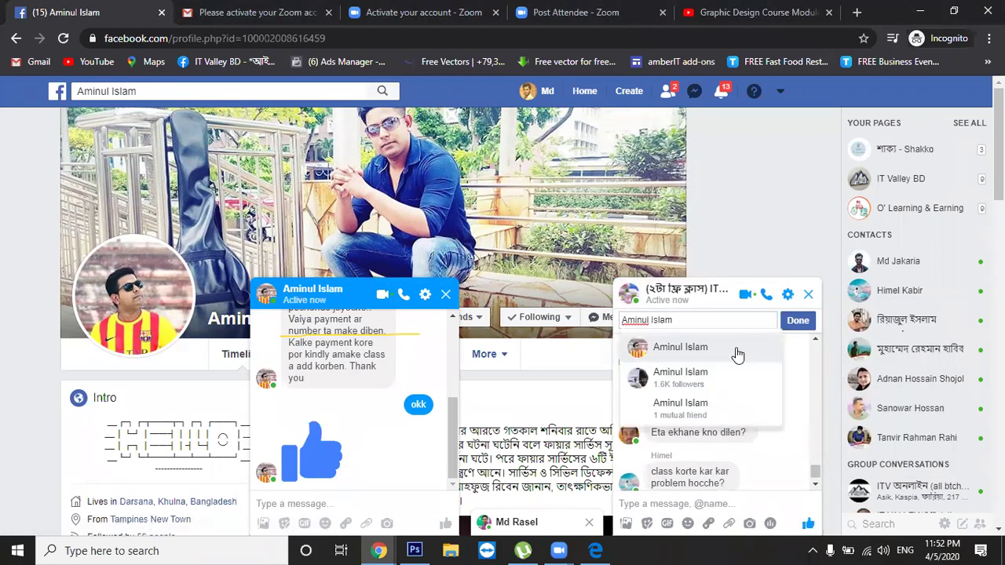
pyautogui.click(737, 354)
pyautogui.click(798, 321)
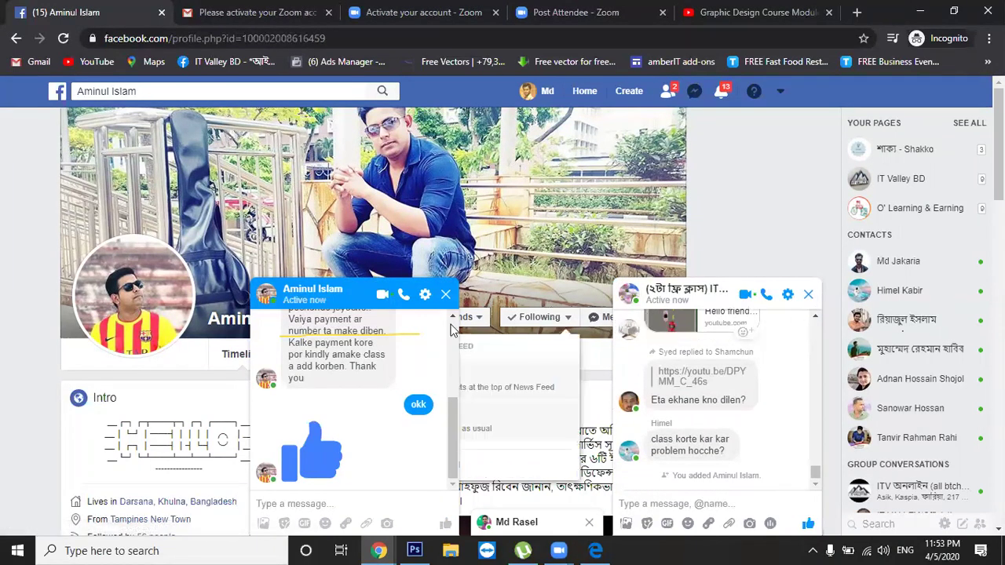
pyautogui.click(447, 295)
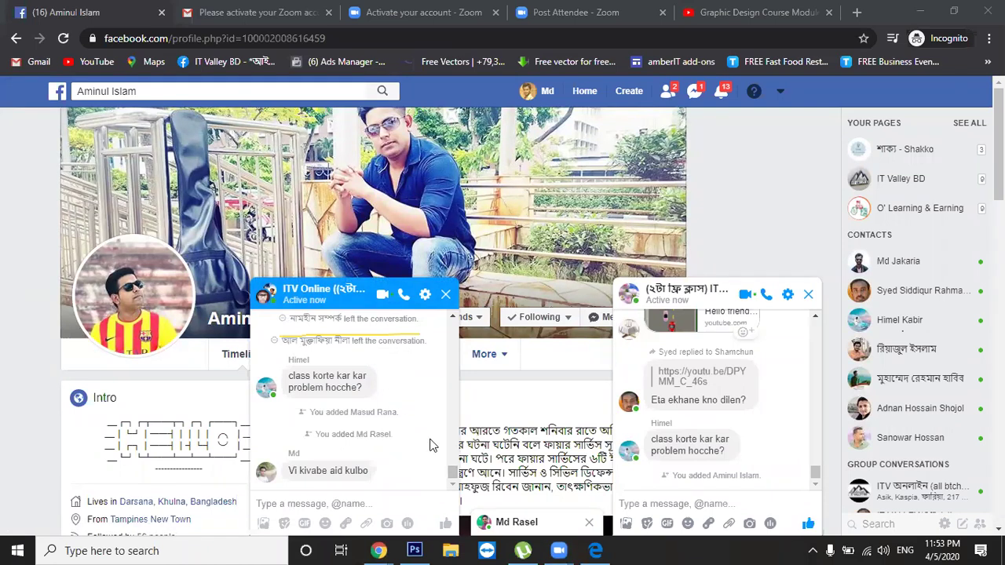
# Reply 'done' in the one-to-one chat, then close it and the ITV Online group chat
pyautogui.click(516, 521)
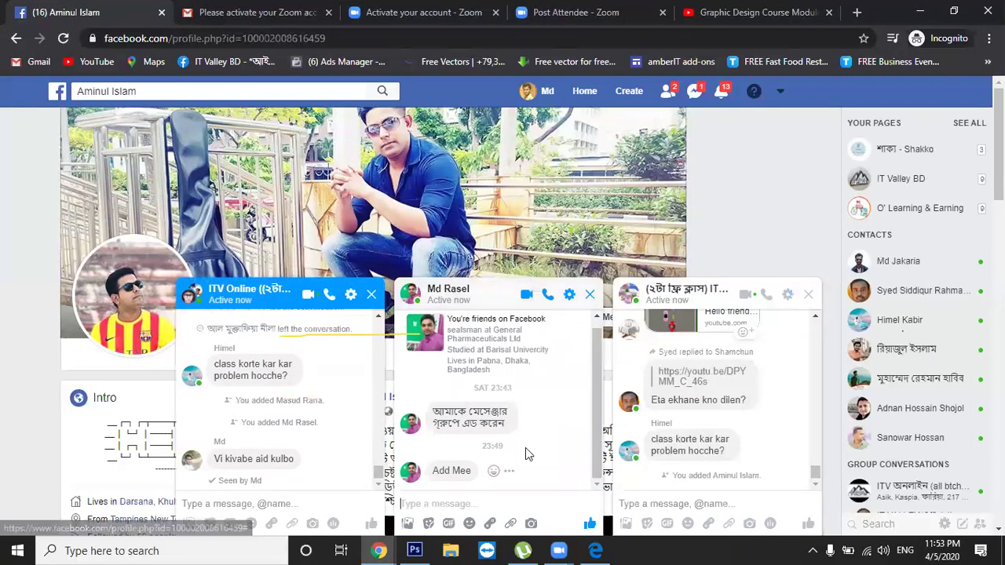
pyautogui.write('done')
pyautogui.press('Return')
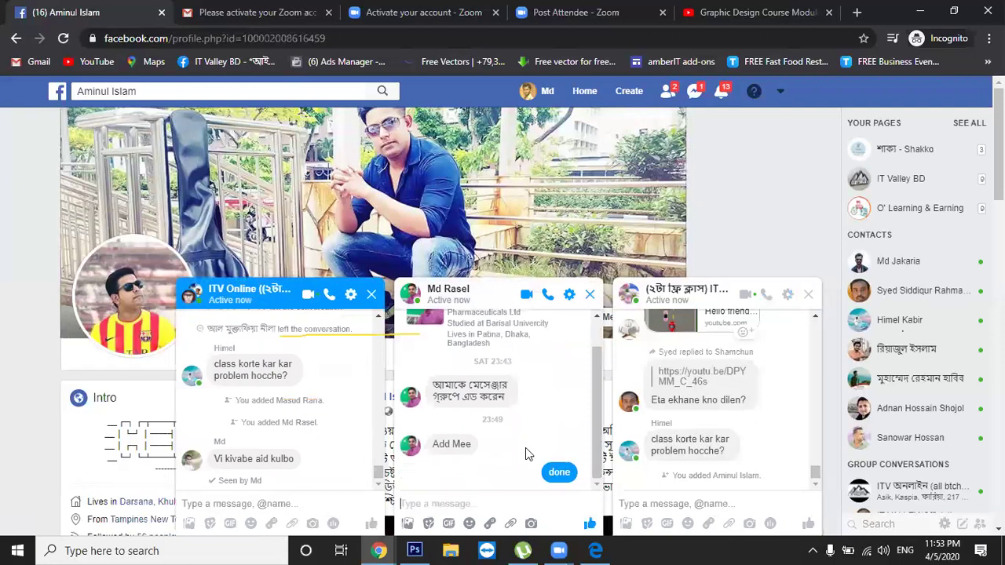
pyautogui.click(591, 295)
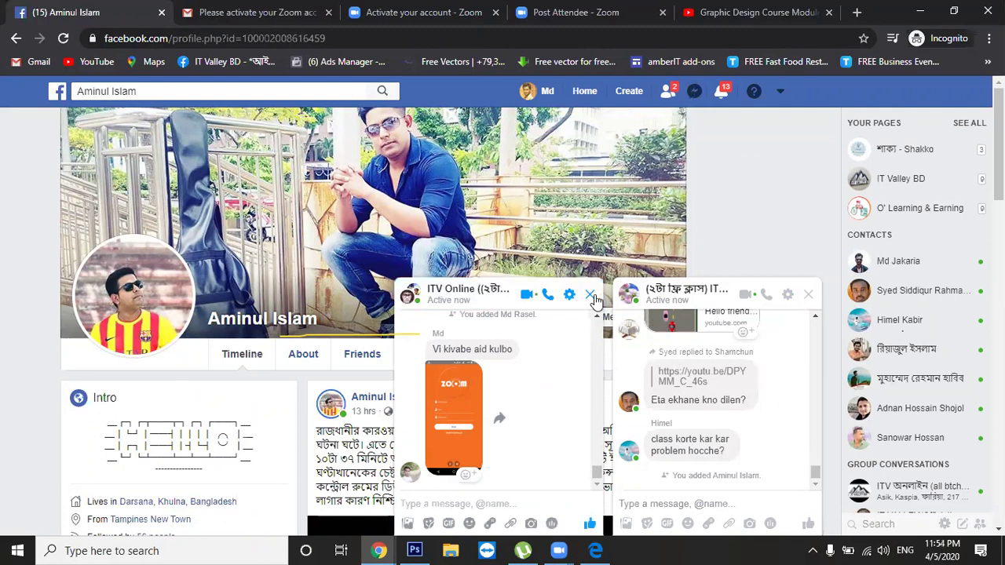
pyautogui.click(590, 295)
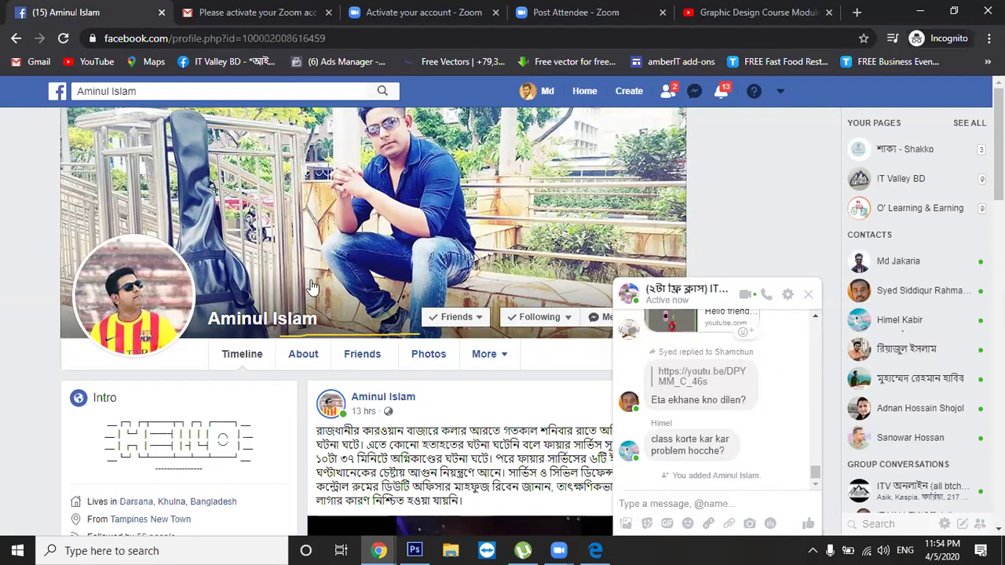
# Go to your own Facebook profile and close the chat that popped up
pyautogui.hotkey('alt', 'Tab')
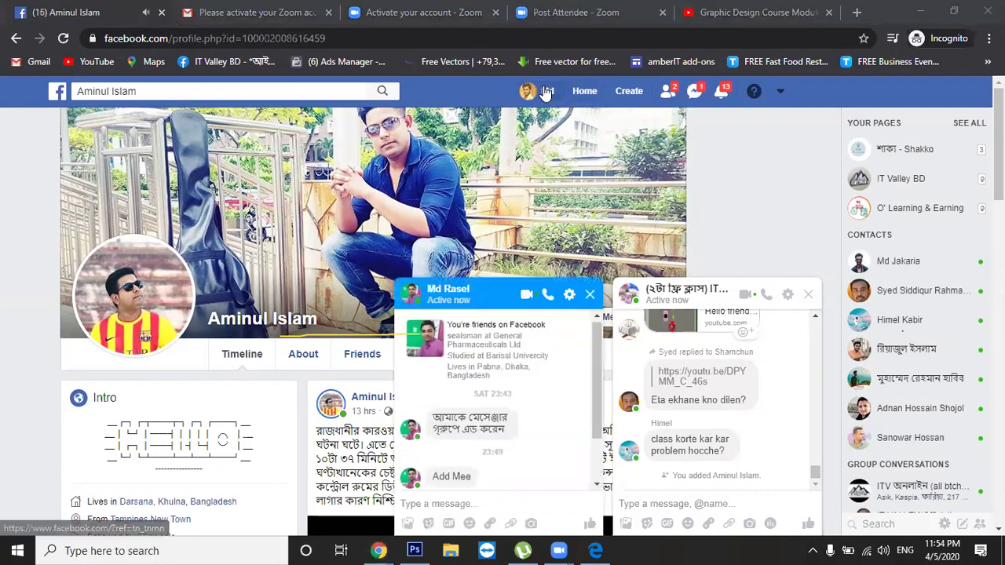
pyautogui.click(547, 93)
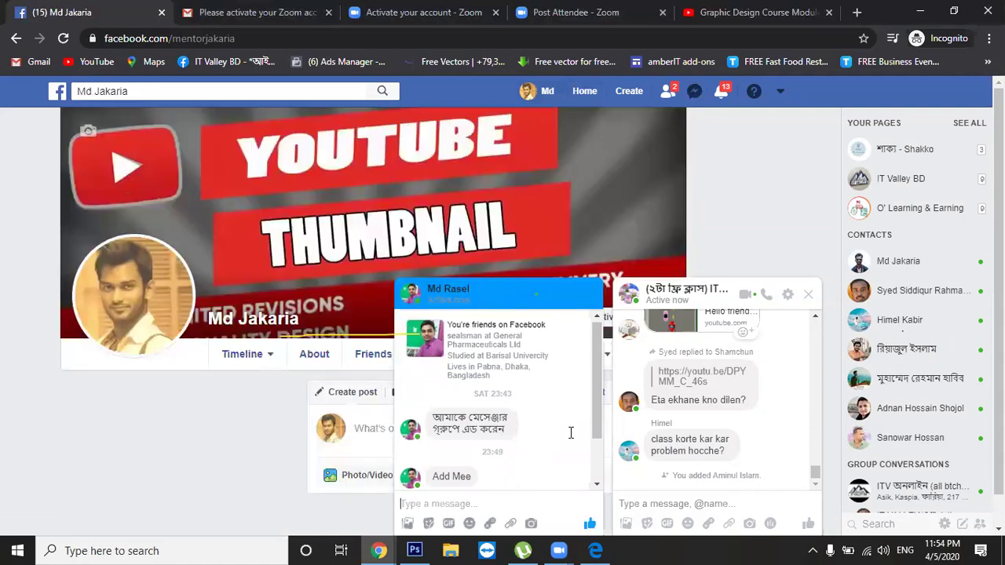
pyautogui.scroll(-2, 571, 433)
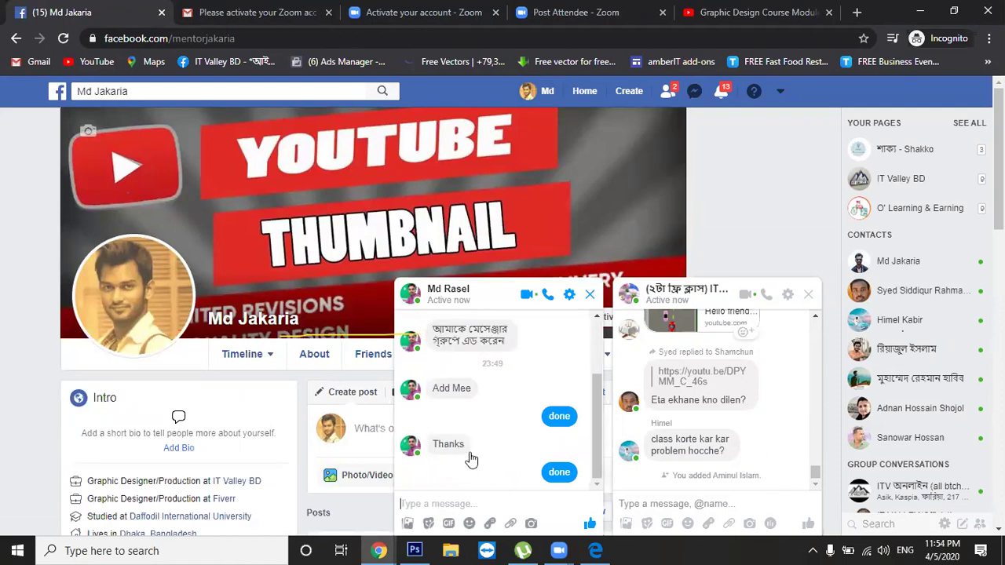
pyautogui.click(591, 296)
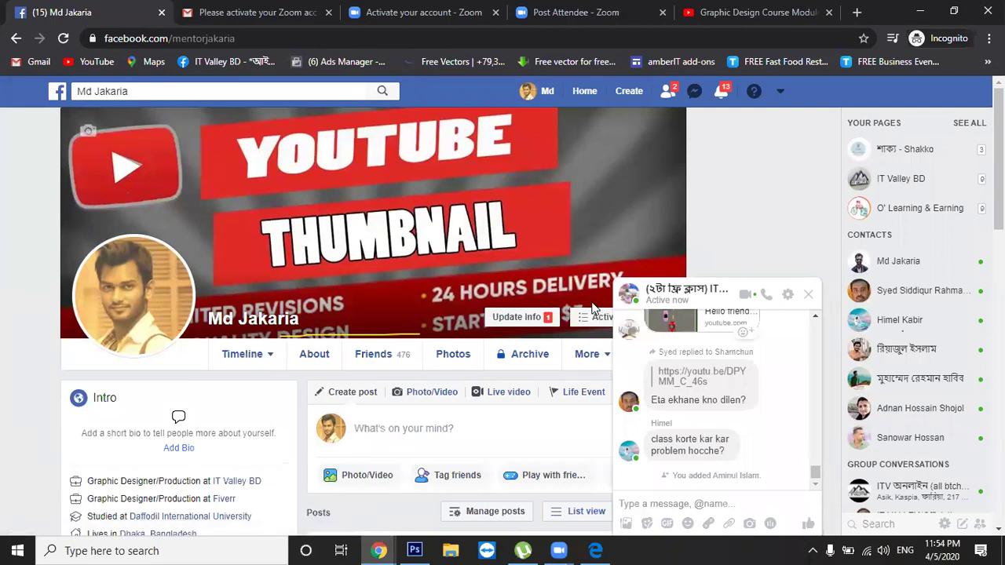
# View and dismiss the notifications list, then start a new blank incognito tab
pyautogui.click(719, 97)
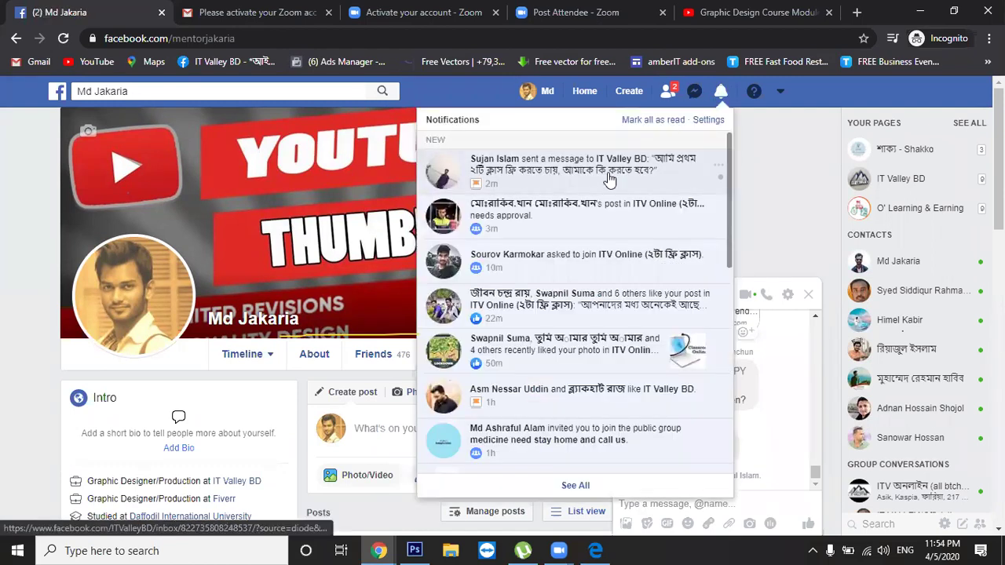
pyautogui.click(763, 200)
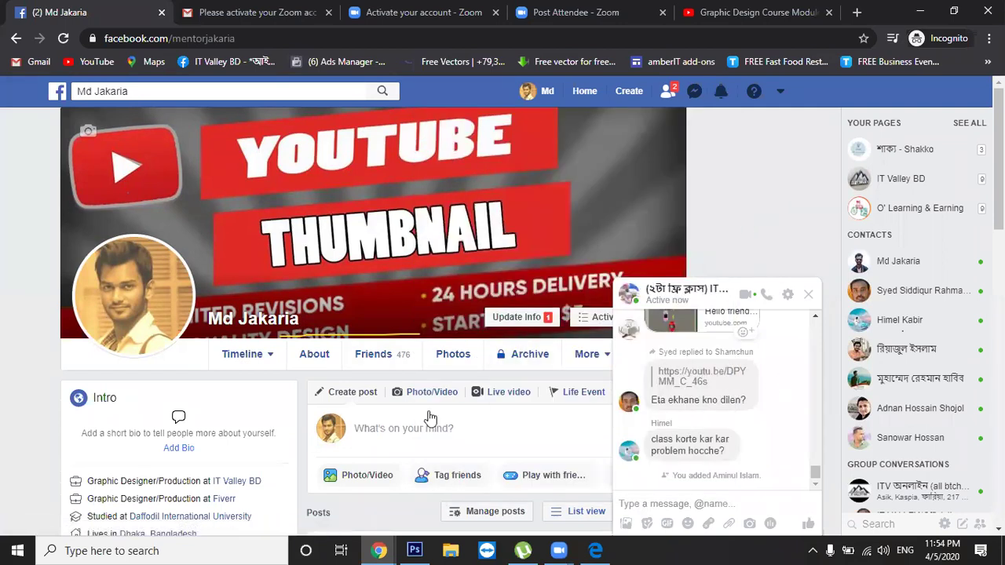
pyautogui.hotkey('alt', 'Tab')
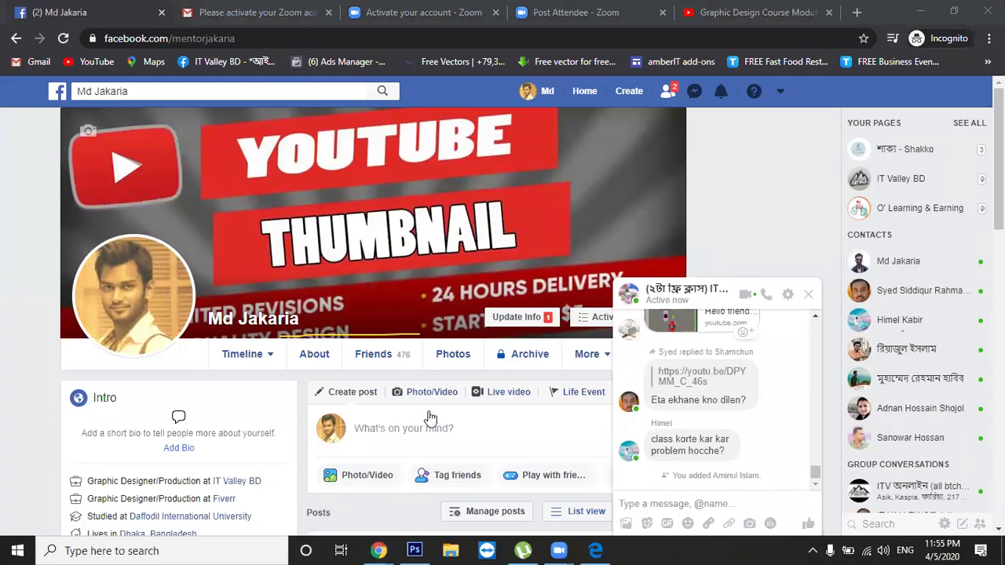
pyautogui.click(856, 14)
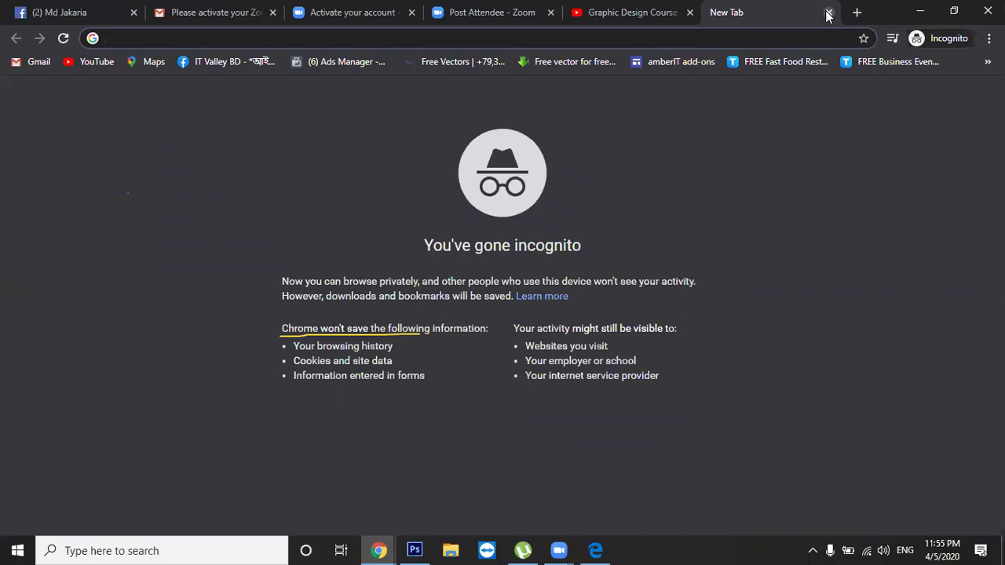
# Return from the new tab to the Facebook profile and open the pending friend requests
pyautogui.write('jpg')
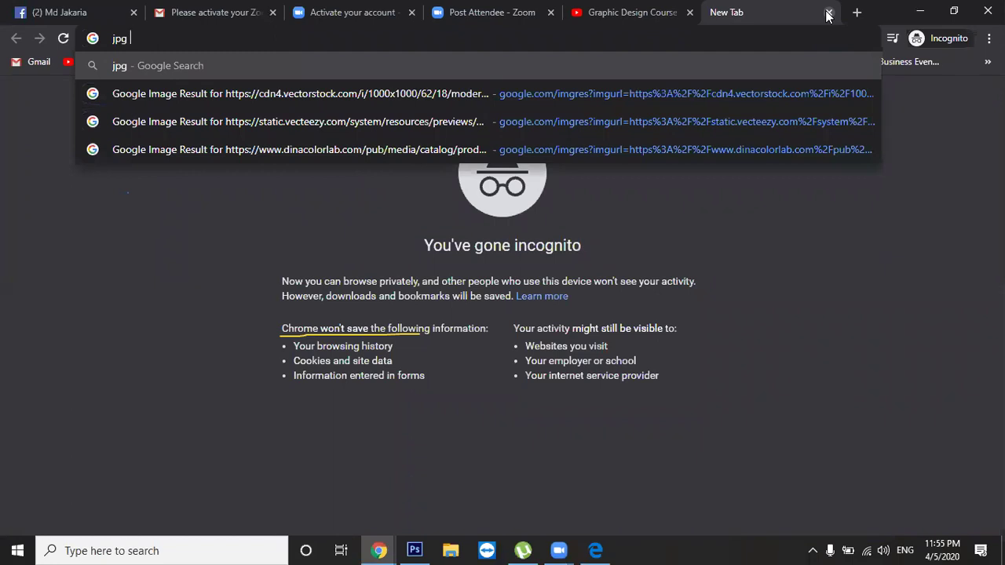
pyautogui.click(112, 393)
pyautogui.click(488, 12)
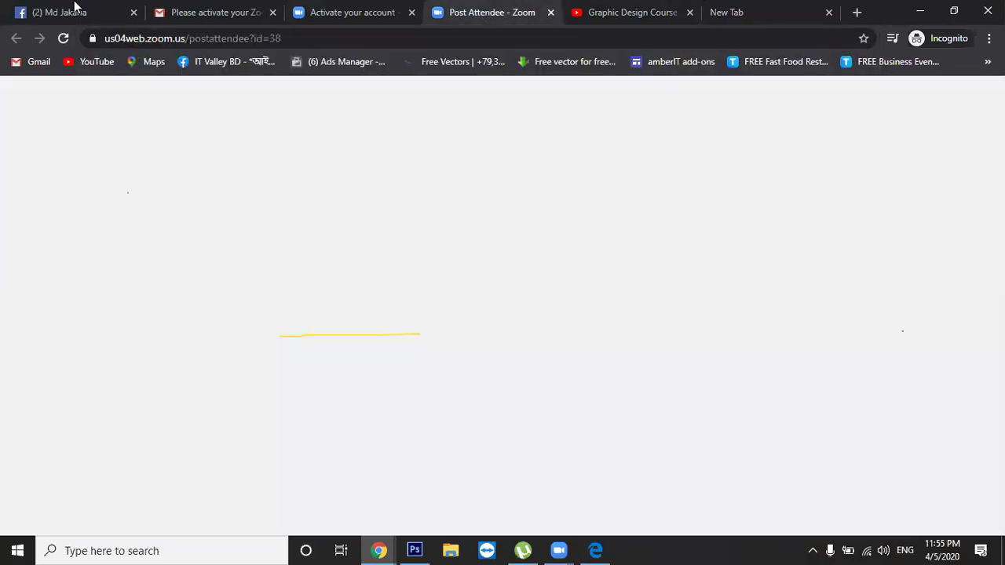
pyautogui.click(103, 6)
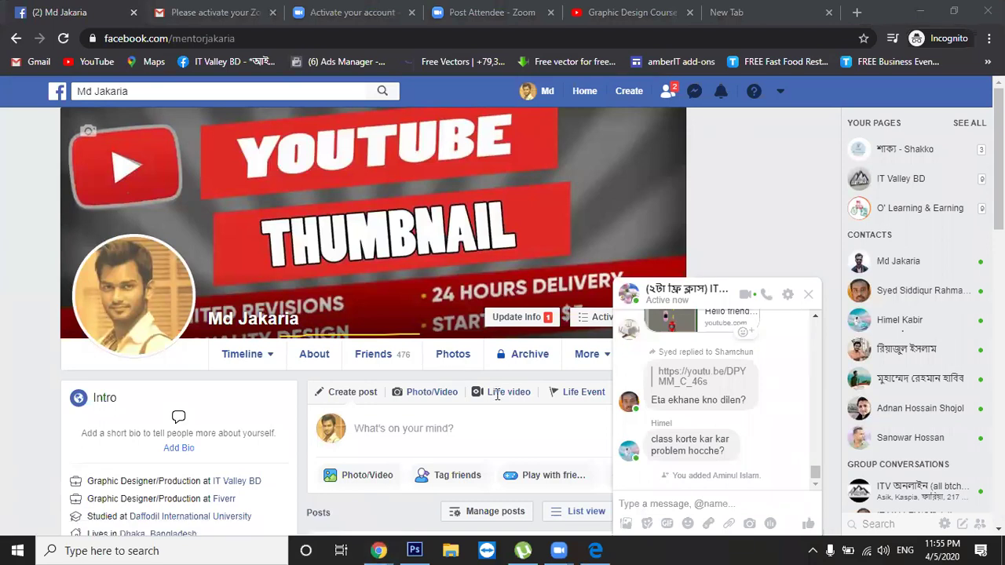
pyautogui.click(668, 91)
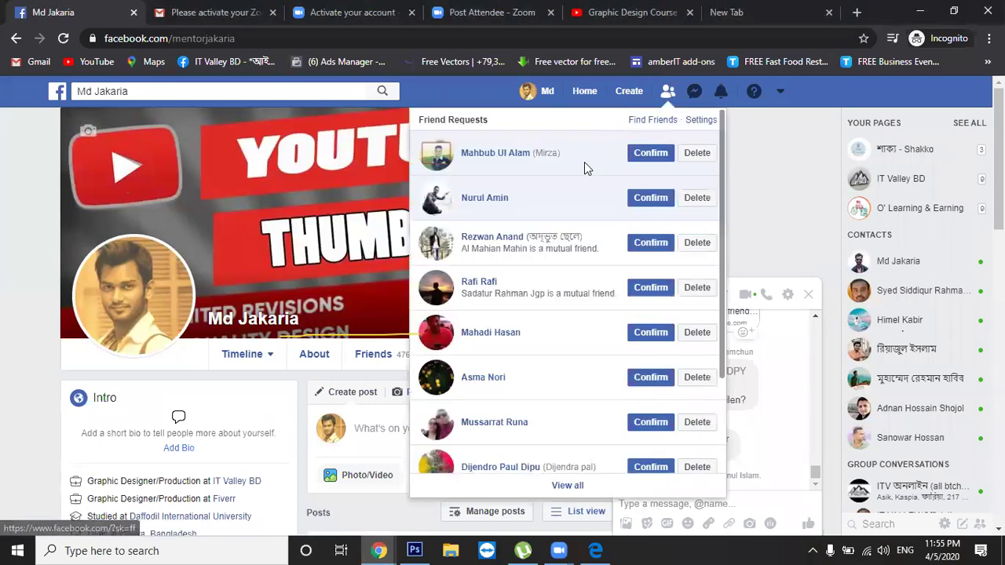
pyautogui.click(636, 201)
# Confirm all nine pending friend requests, scrolling down for the last two
pyautogui.click(652, 155)
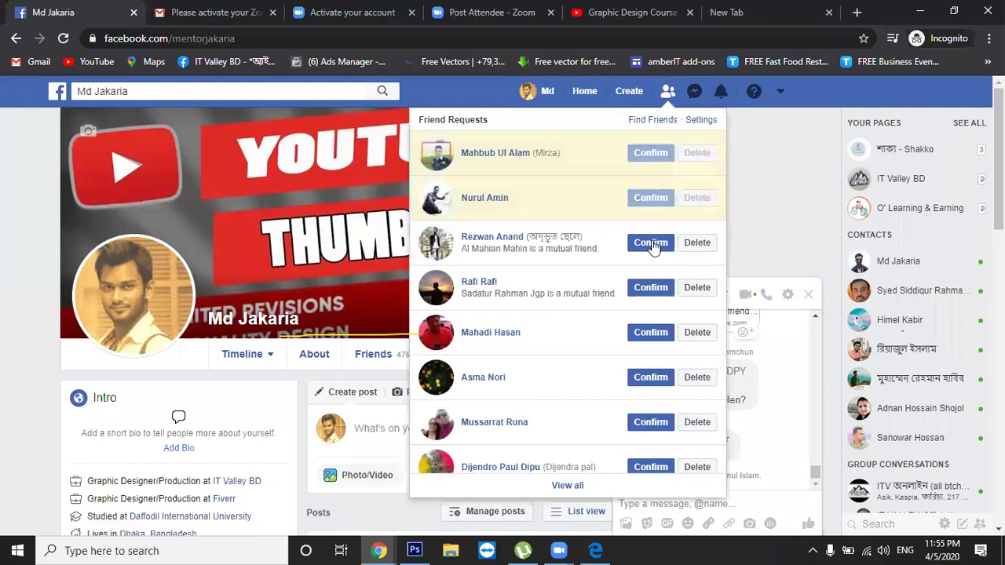
pyautogui.click(651, 244)
pyautogui.click(651, 289)
pyautogui.click(651, 332)
pyautogui.click(651, 377)
pyautogui.click(651, 422)
pyautogui.click(651, 466)
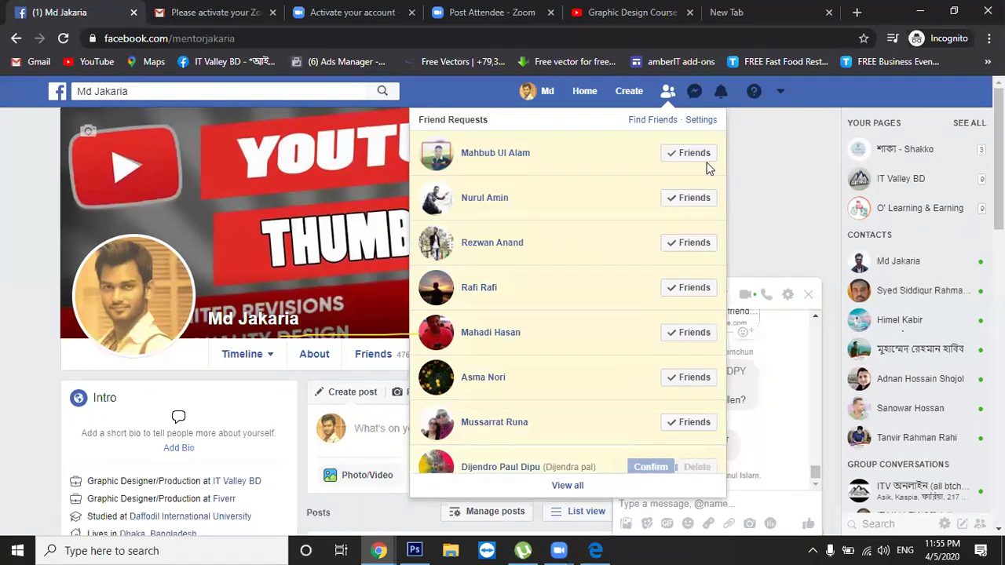
pyautogui.moveTo(675, 248)
pyautogui.scroll(-3, 631, 259)
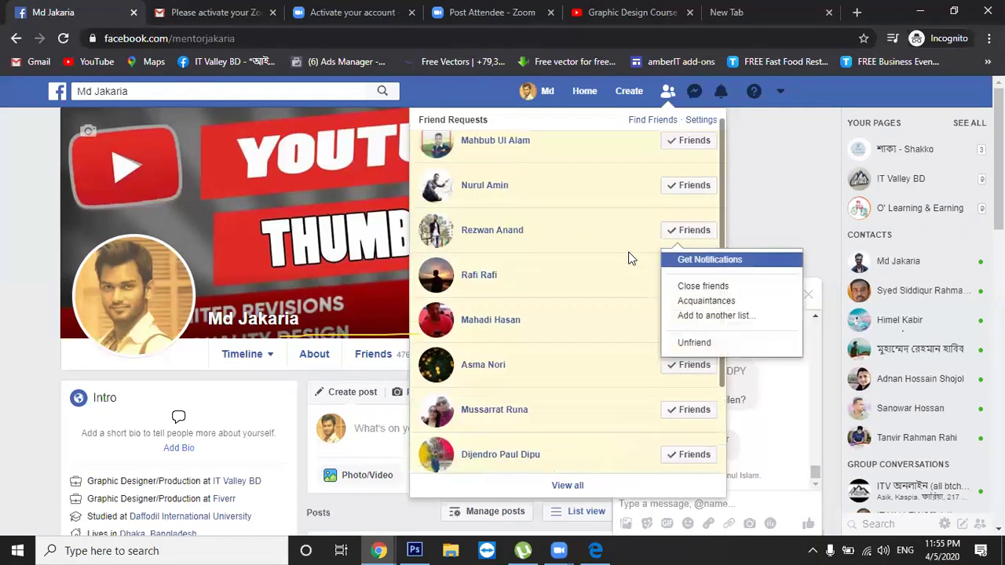
pyautogui.click(653, 383)
pyautogui.click(660, 427)
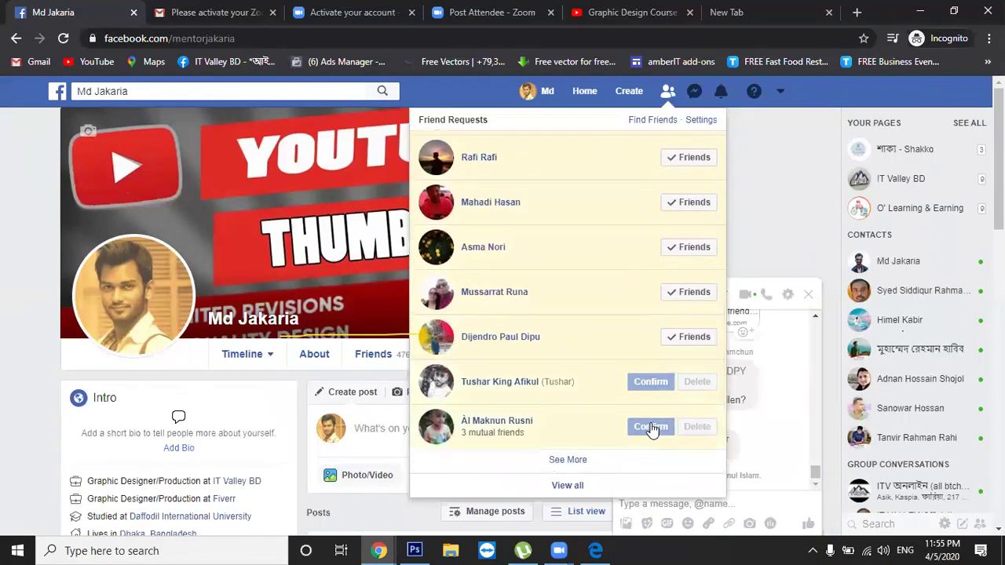
# Close the friend requests list and scroll the profile page briefly
pyautogui.click(43, 390)
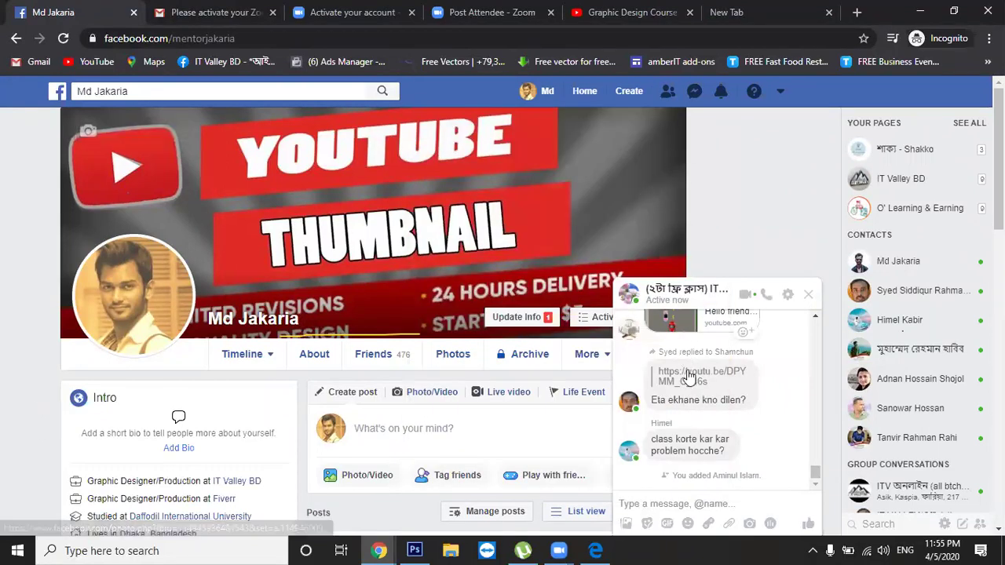
pyautogui.scroll(-1, 579, 374)
pyautogui.scroll(1, 525, 353)
pyautogui.scroll(-1, 523, 351)
pyautogui.scroll(1, 520, 351)
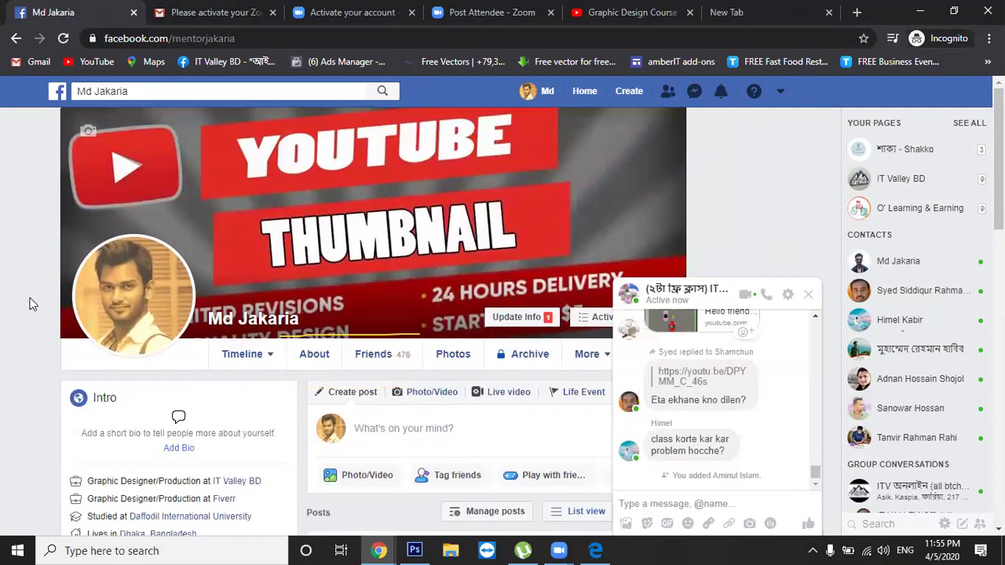
# Search 'jpg full form' and highlight Joint Photographic Experts Group and the JPG/JPEG abbreviation
pyautogui.click(726, 21)
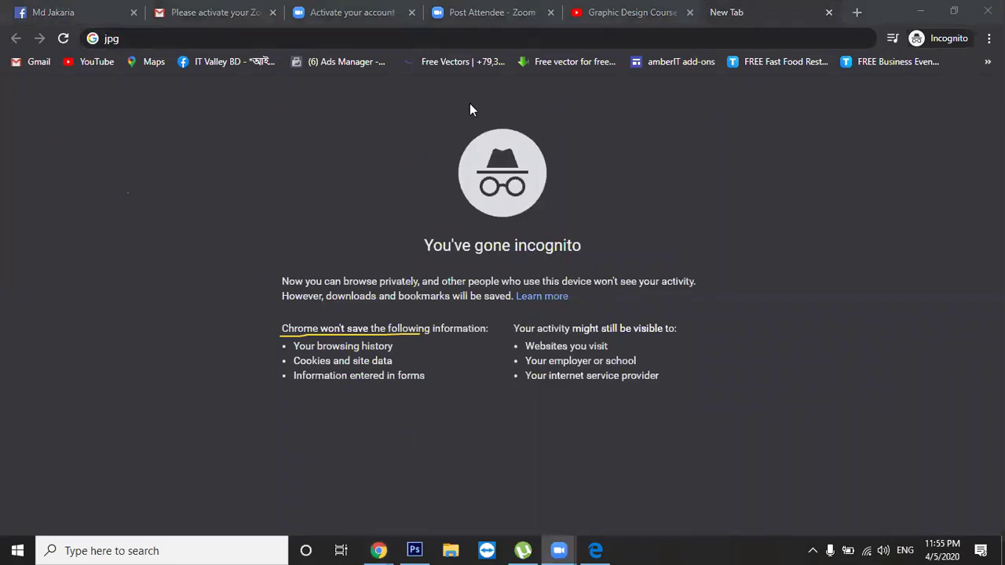
pyautogui.click(256, 36)
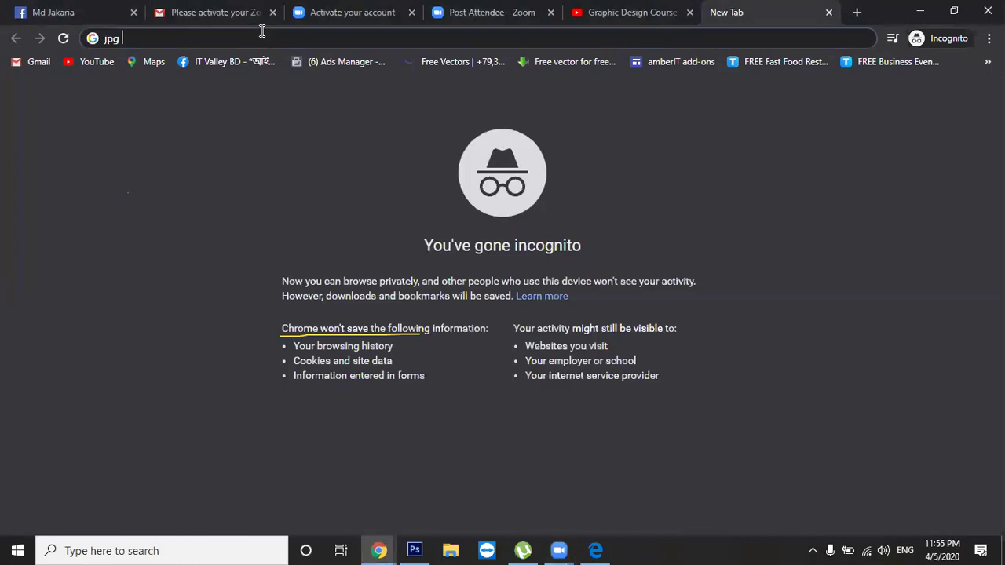
pyautogui.write('ful')
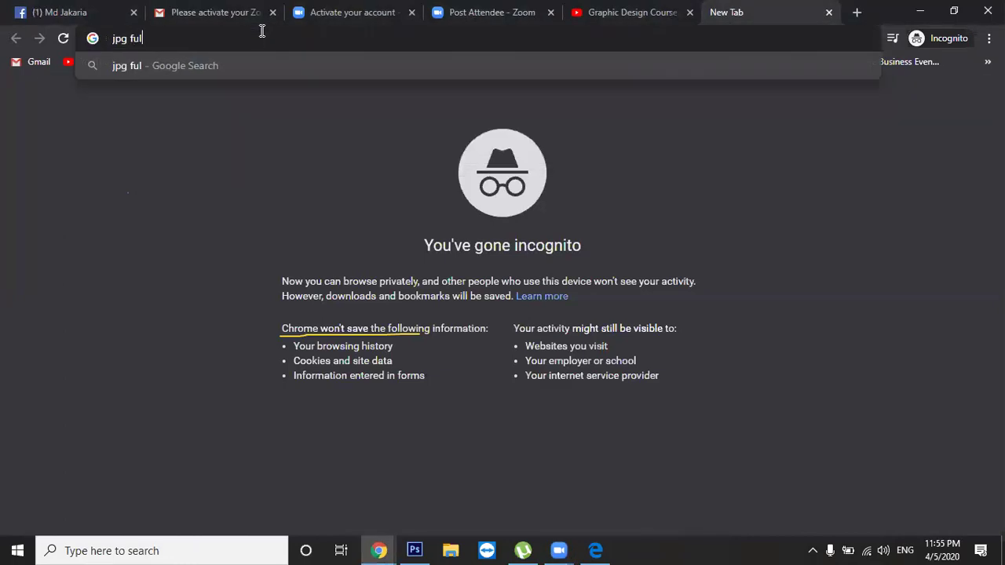
pyautogui.write('l form')
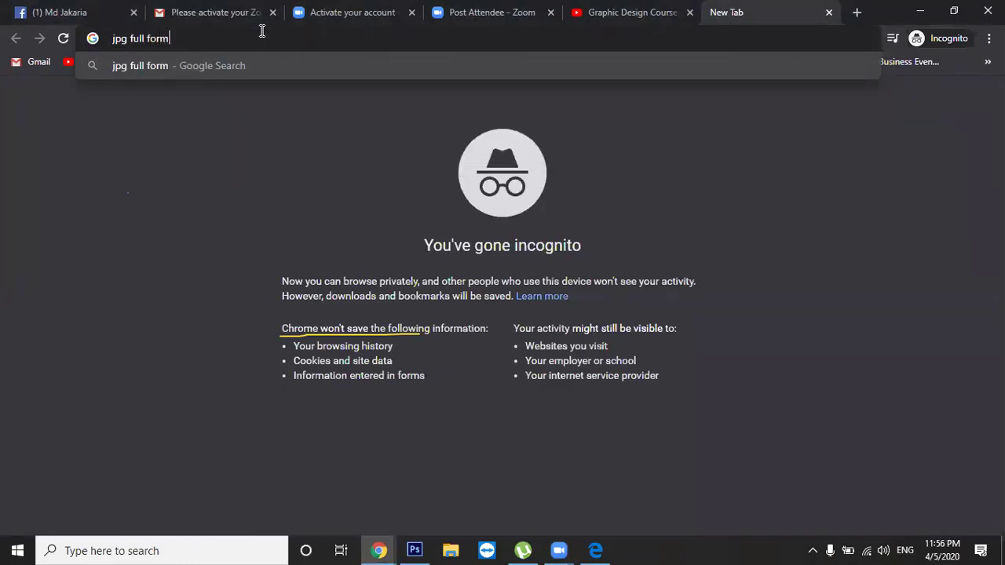
pyautogui.press('Return')
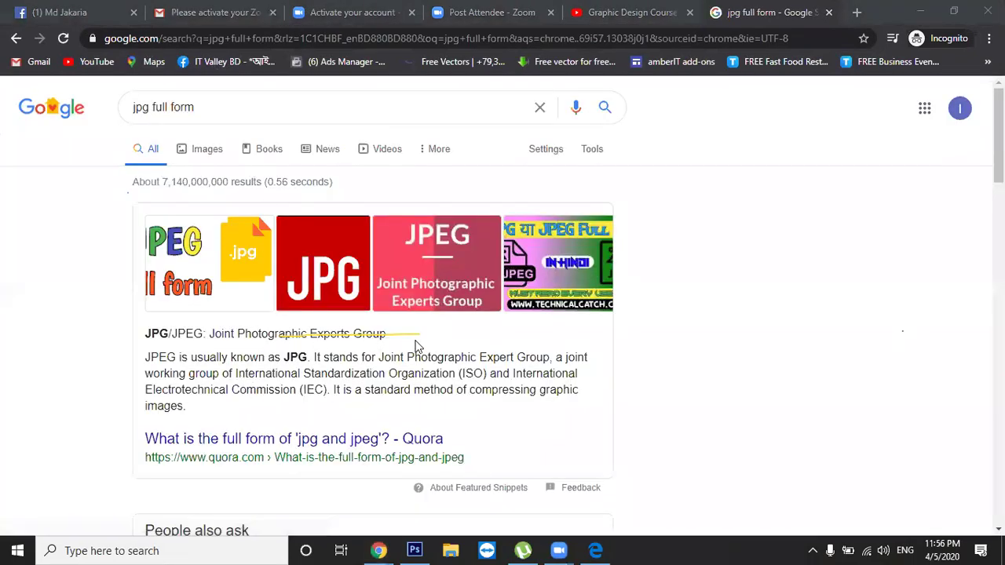
pyautogui.moveTo(210, 336); pyautogui.dragTo(393, 341)
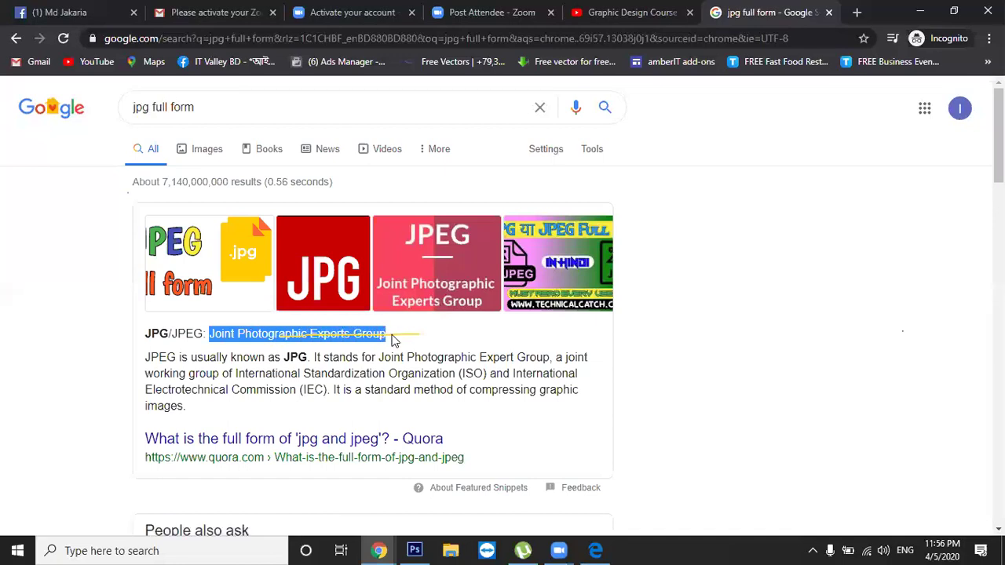
pyautogui.click(377, 534)
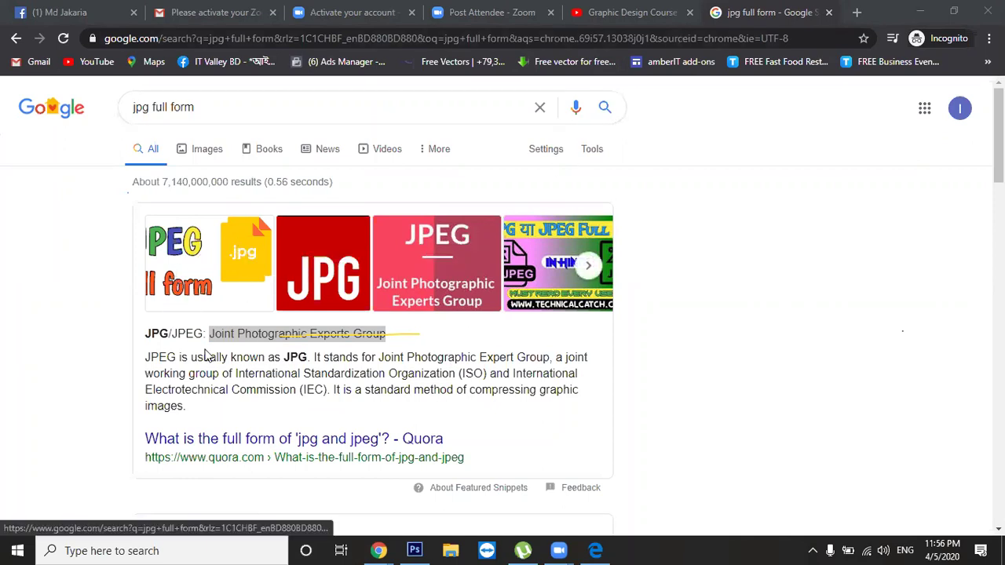
pyautogui.moveTo(169, 334); pyautogui.dragTo(178, 334)
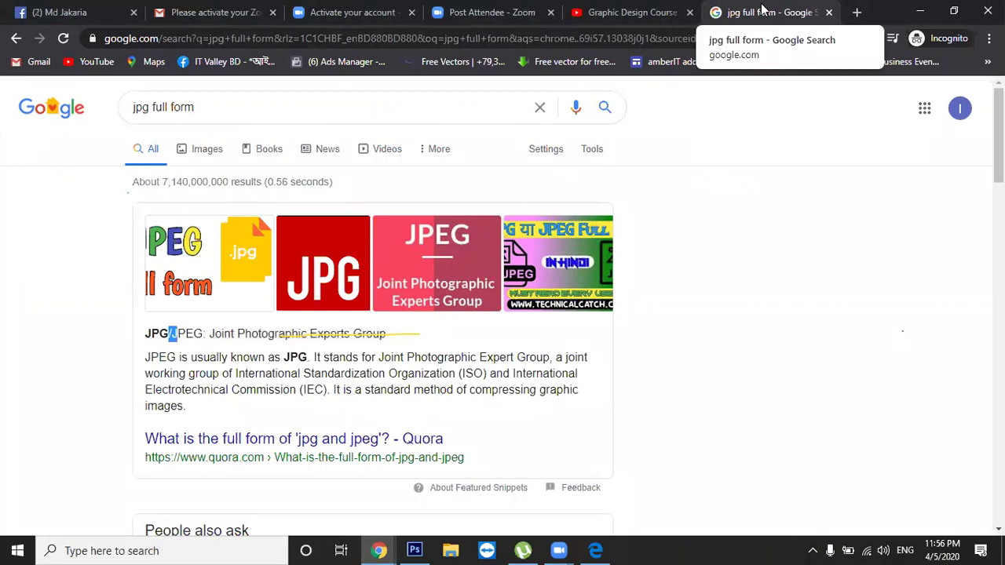
# Search 'png full form' in a new tab, read Portable Network Graphics, then close that tab
pyautogui.click(857, 12)
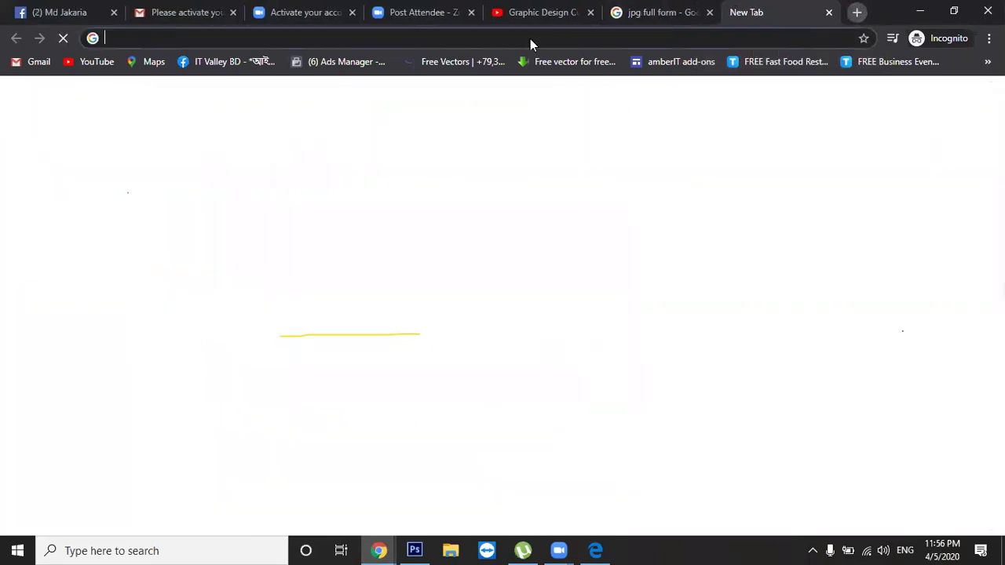
pyautogui.write('pn')
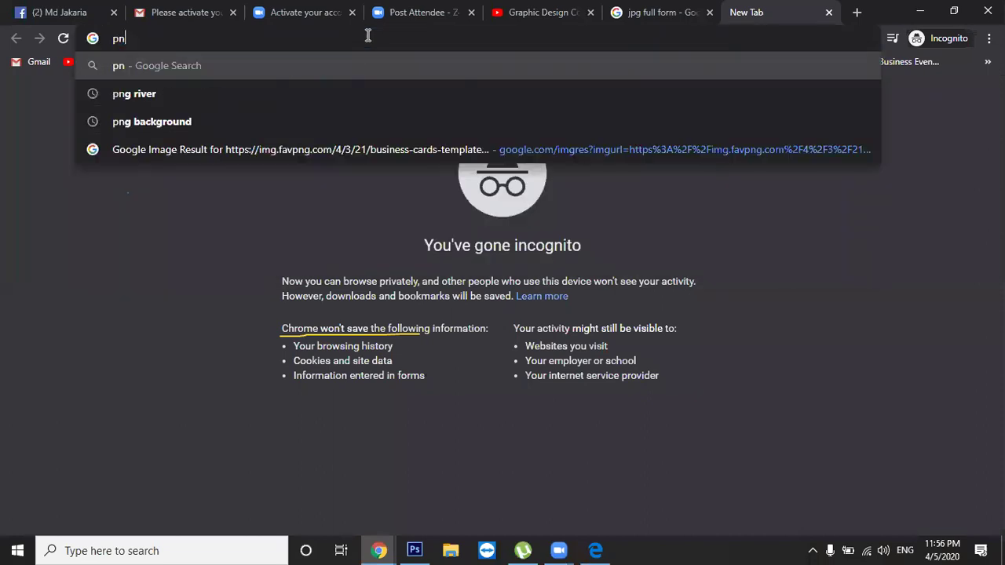
pyautogui.write('g full')
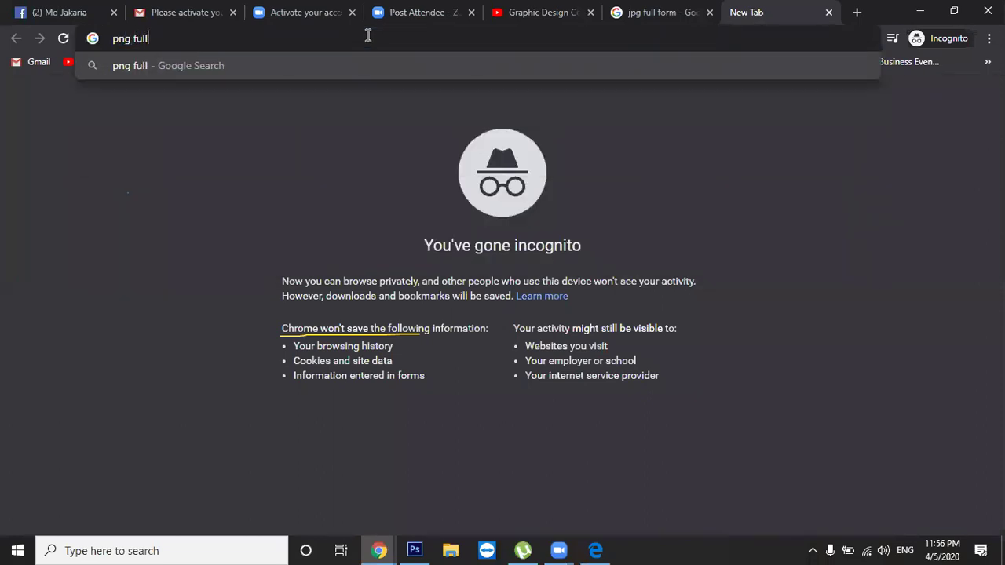
pyautogui.write(' form')
pyautogui.press('Return')
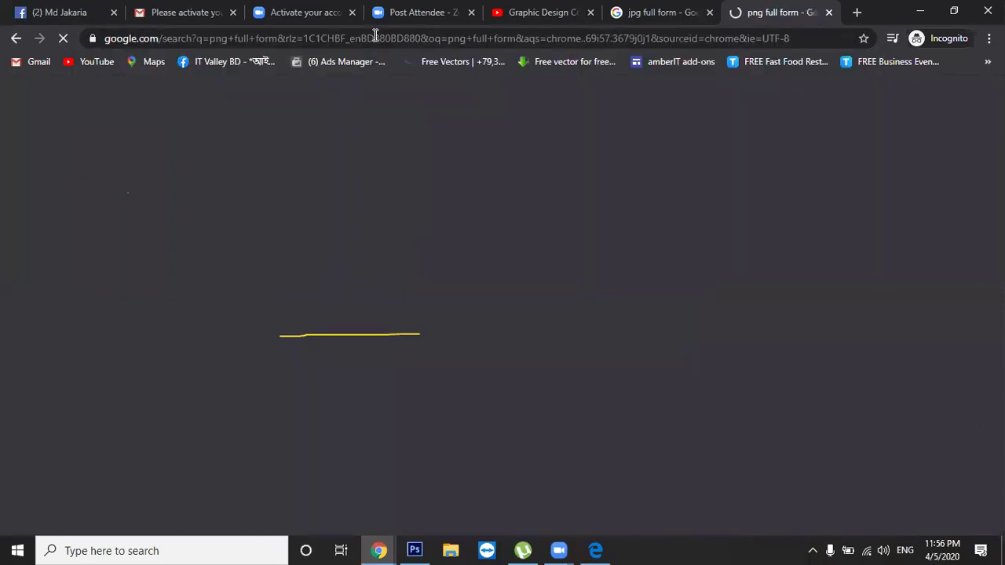
pyautogui.moveTo(191, 223); pyautogui.dragTo(299, 222)
pyautogui.click(357, 223)
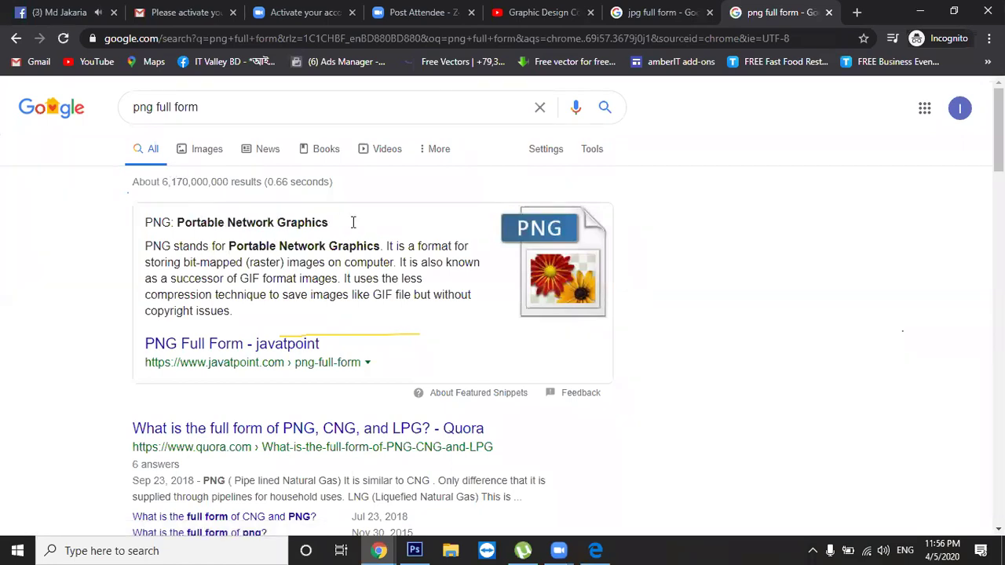
pyautogui.click(828, 12)
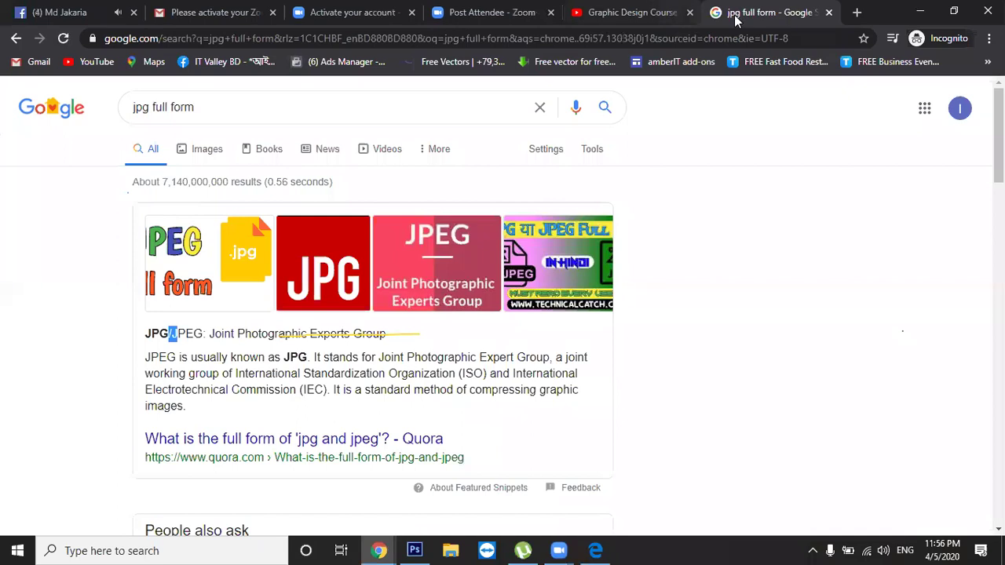
# Close the 'jpg full form' tab and switch to the Facebook profile tab
pyautogui.click(827, 13)
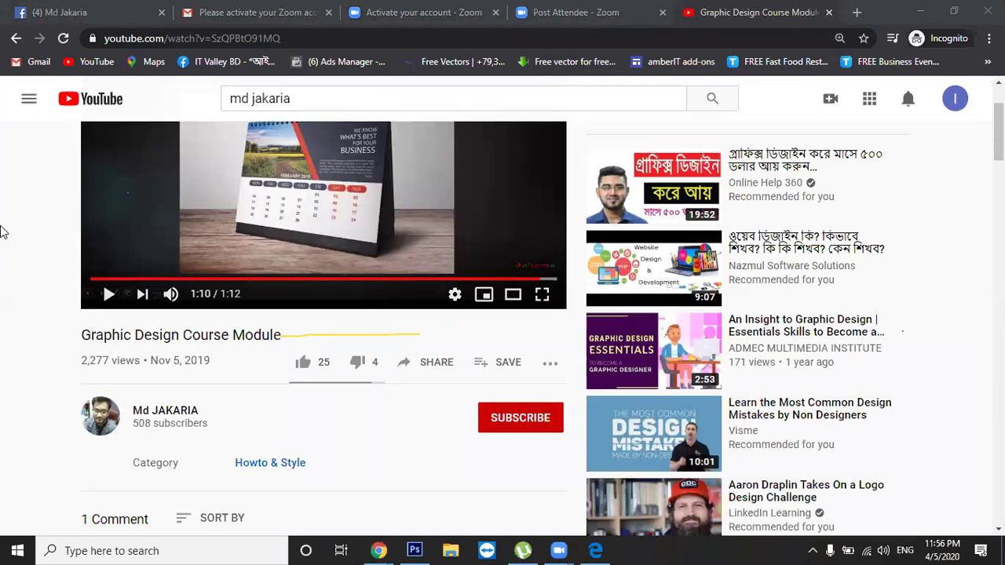
pyautogui.click(94, 12)
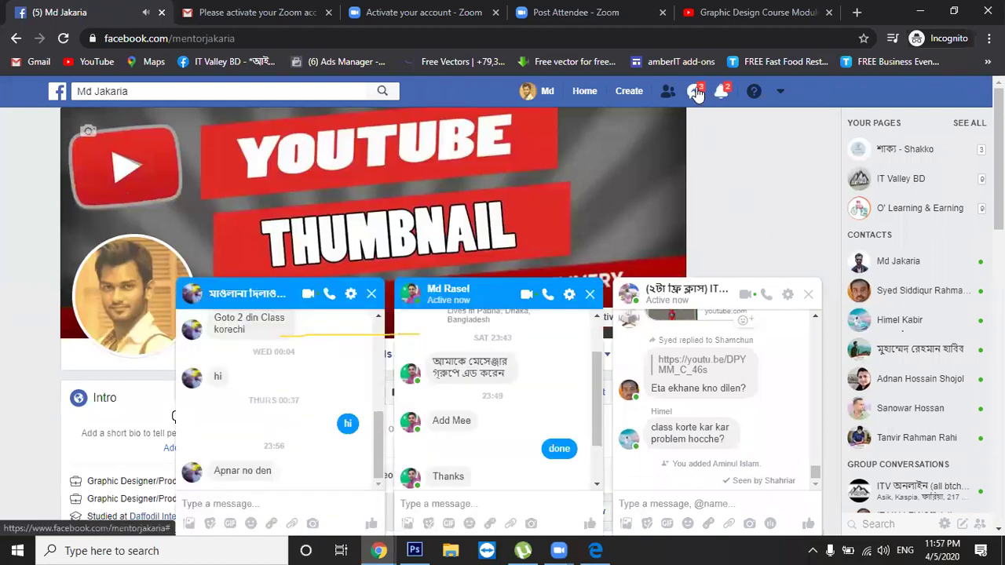
# Open the group's pending member requests and send a phone number in the middle chat
pyautogui.click(590, 301)
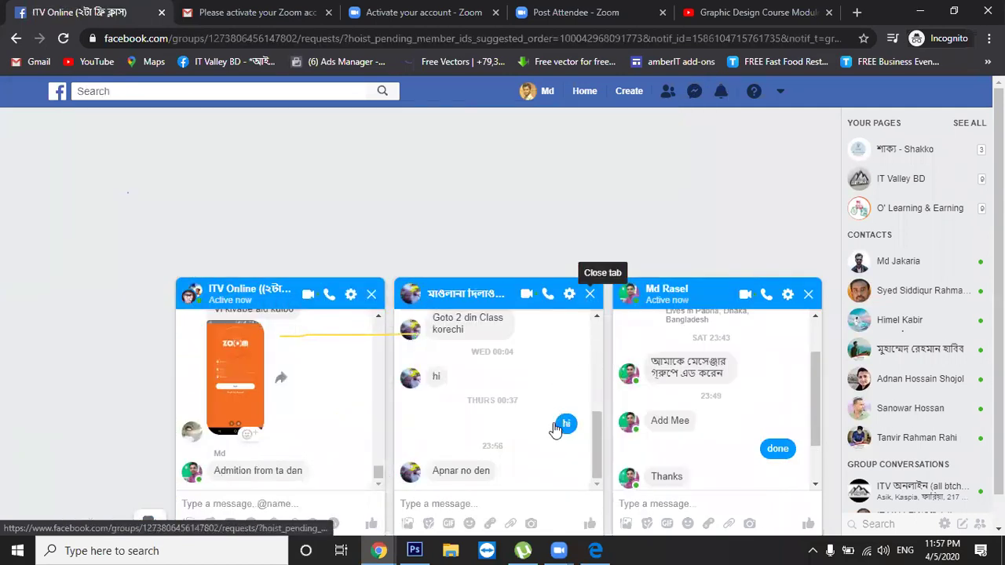
pyautogui.click(568, 419)
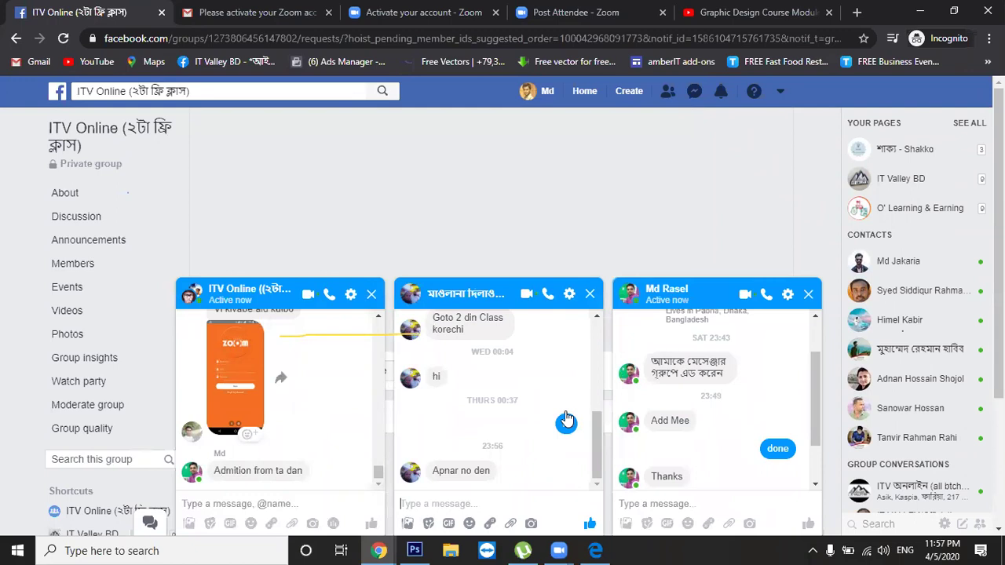
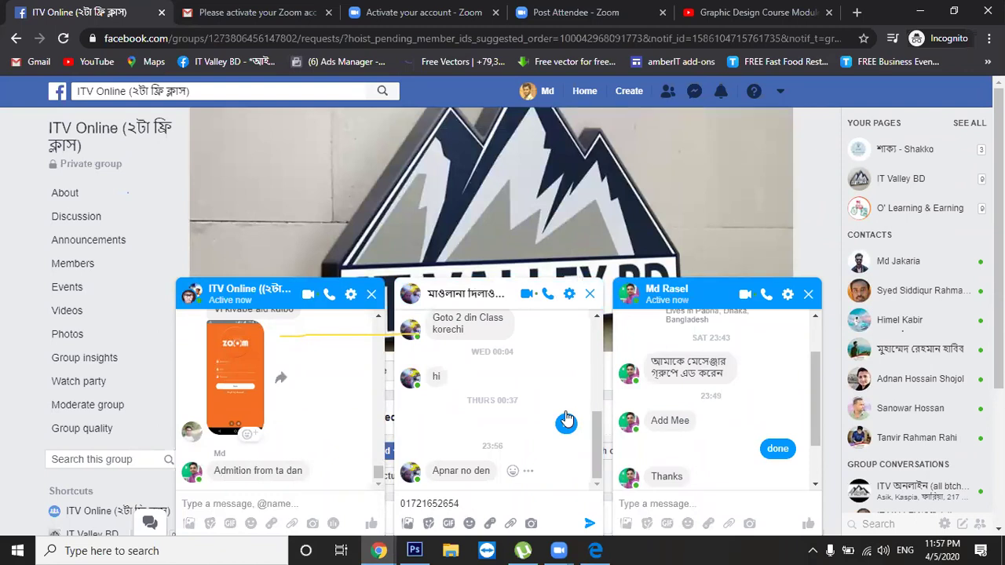
pyautogui.press('Return')
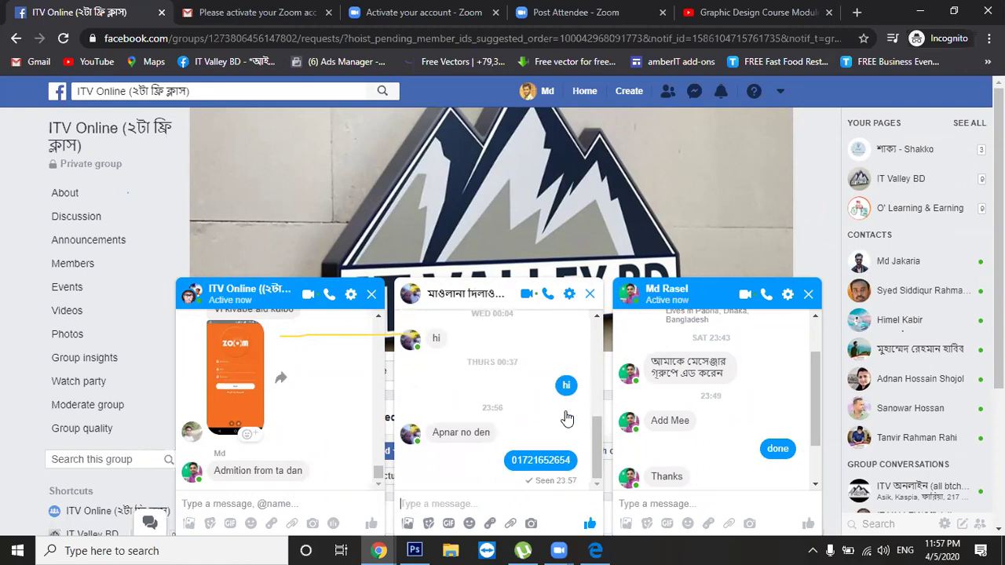
# Close the spare chat windows, including the free class group chat
pyautogui.click(809, 296)
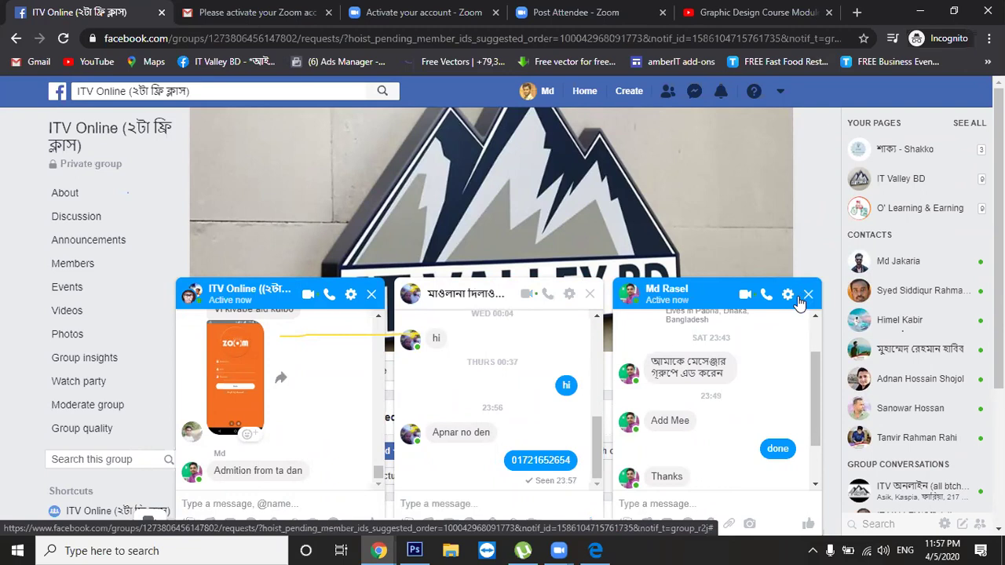
pyautogui.click(808, 296)
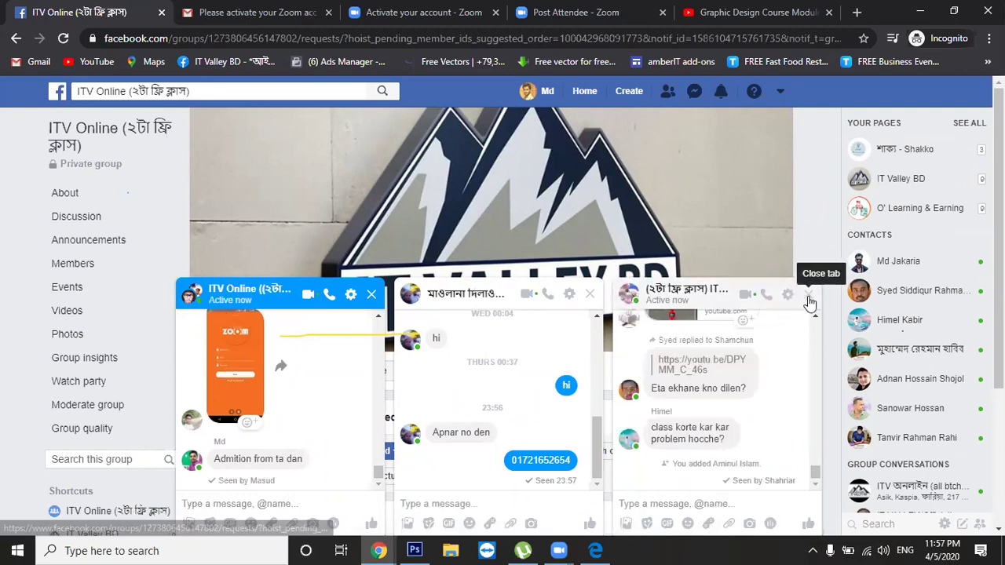
pyautogui.click(810, 296)
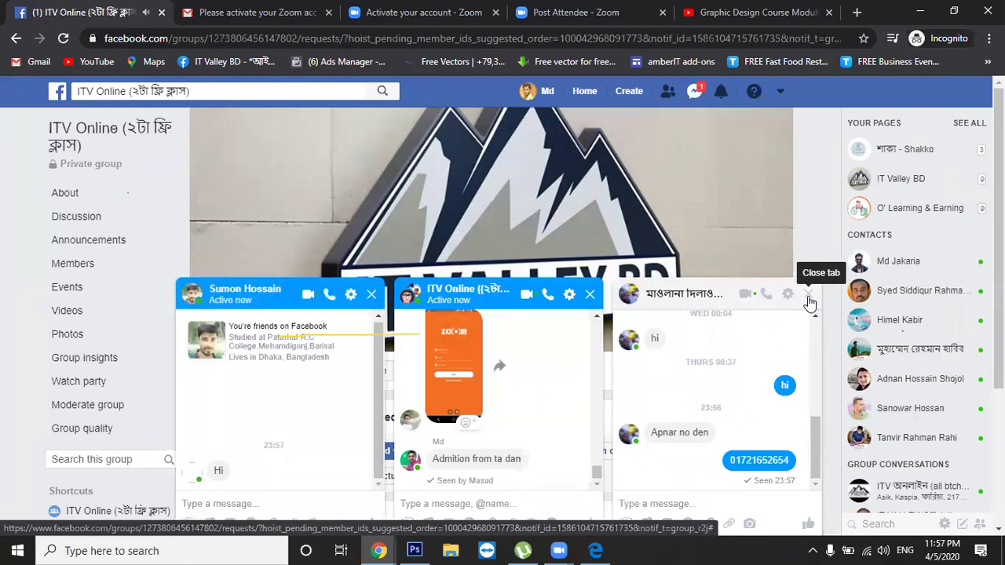
pyautogui.click(809, 297)
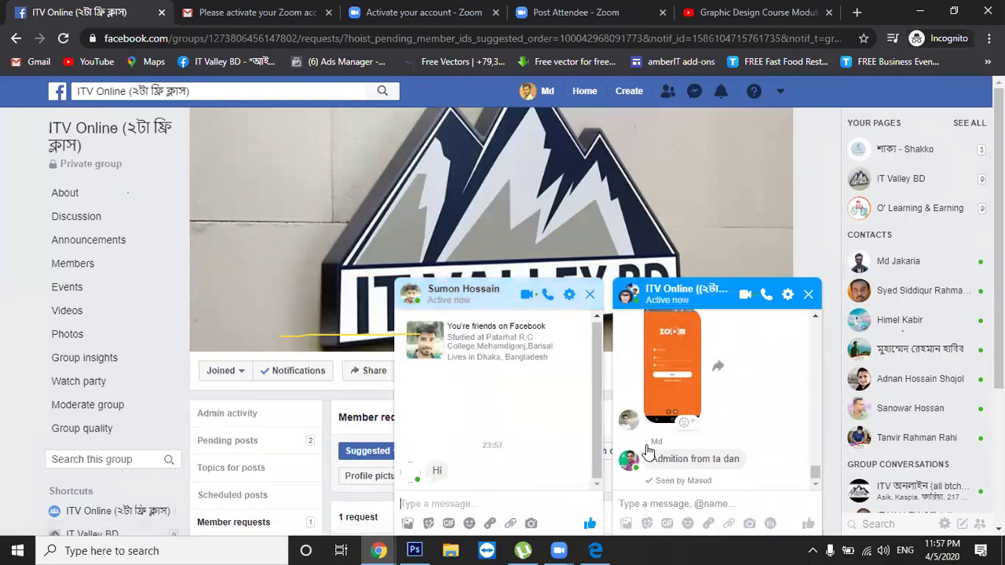
# Send 'hi' to the new friend and open their profile page
pyautogui.write('hi')
pyautogui.press('Return')
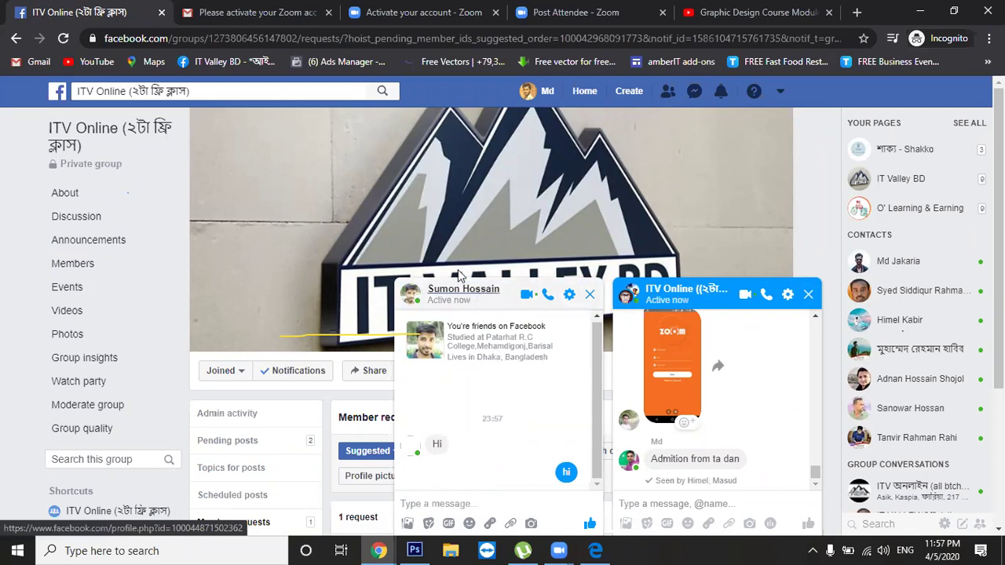
pyautogui.click(482, 290)
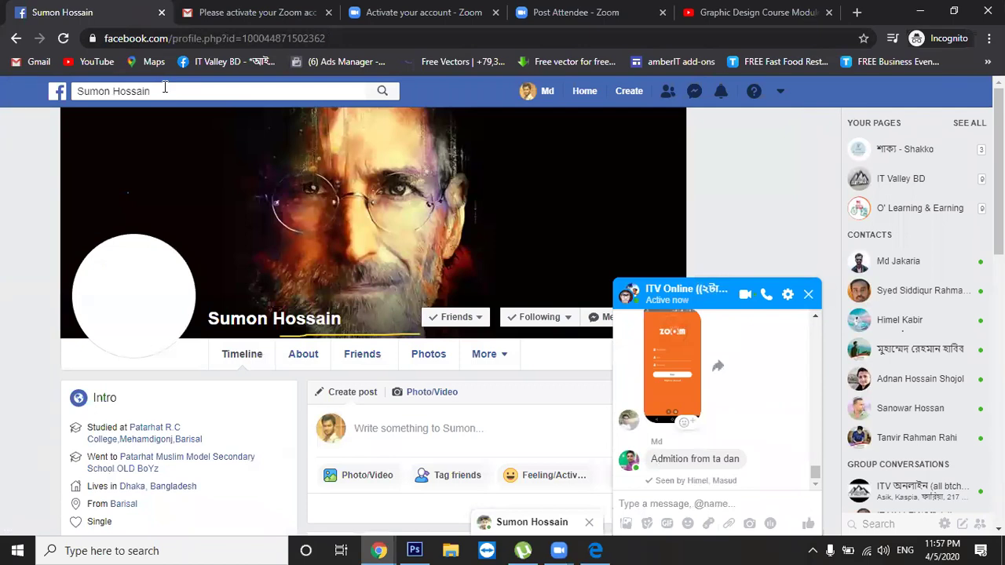
# Use Add people to paste the friend's name into the ITV Online group chat and confirm the match
pyautogui.click(165, 89)
pyautogui.hotkey('ctrl', 'c')
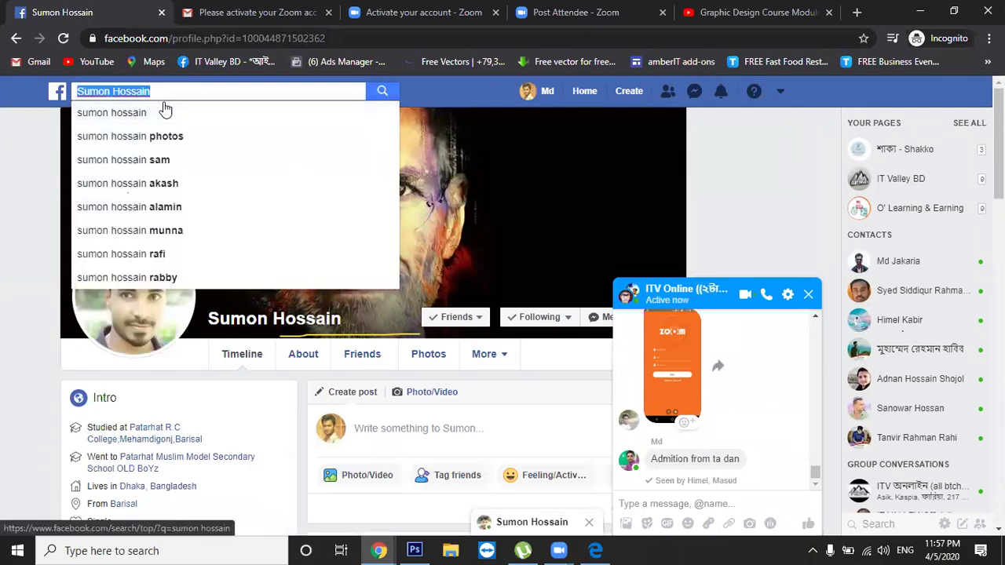
pyautogui.scroll(-1, 489, 105)
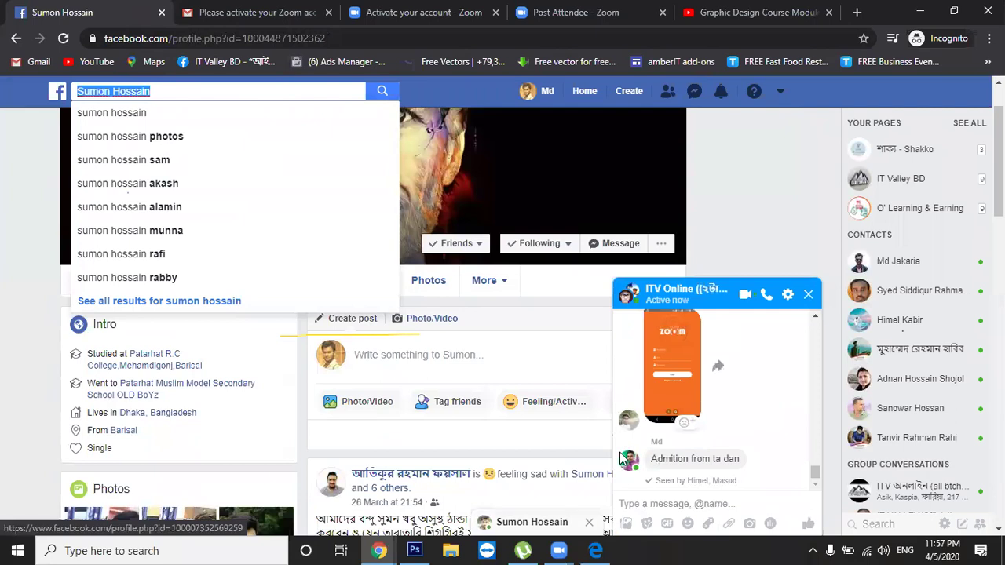
pyautogui.click(787, 296)
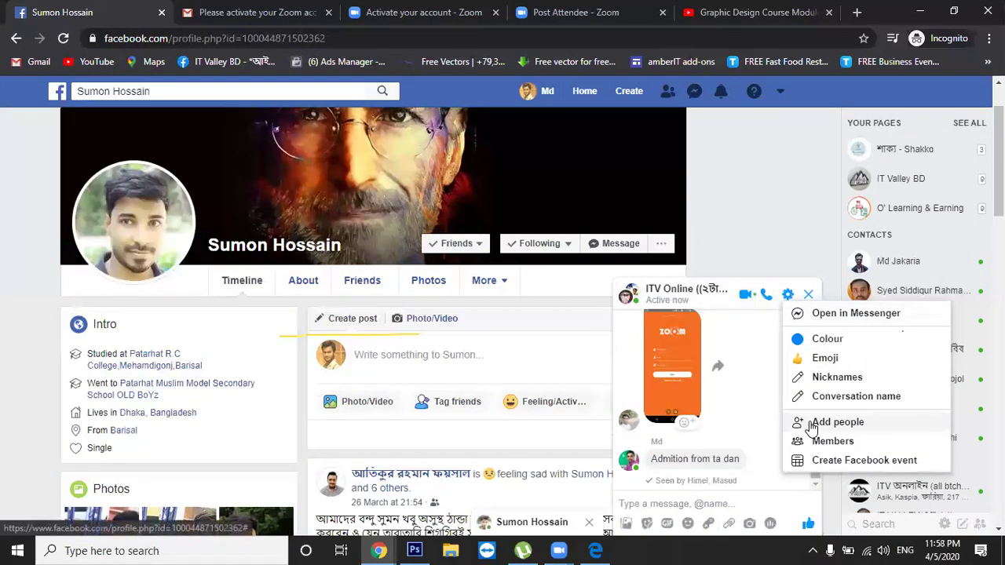
pyautogui.click(813, 425)
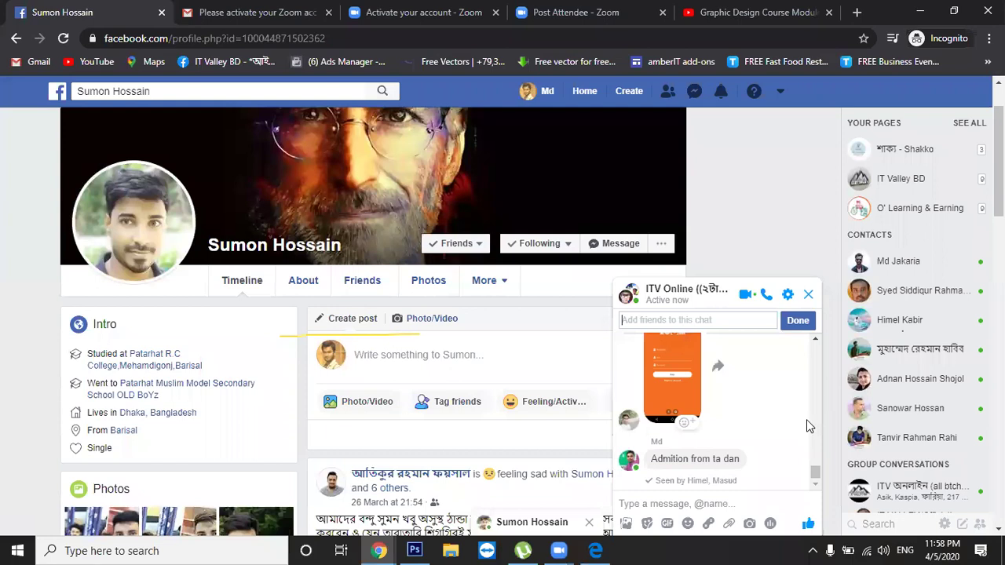
pyautogui.hotkey('ctrl', 'v')
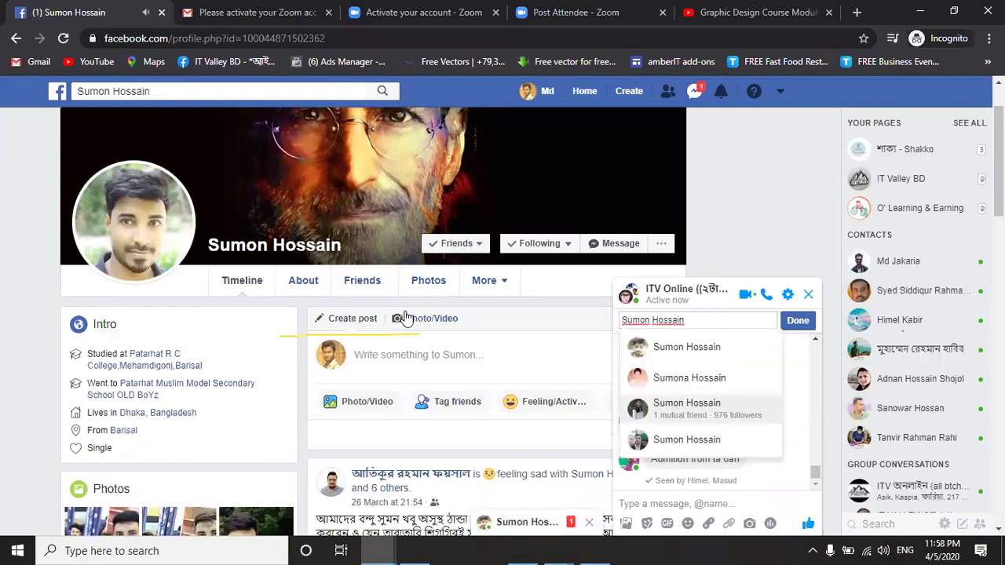
pyautogui.click(699, 320)
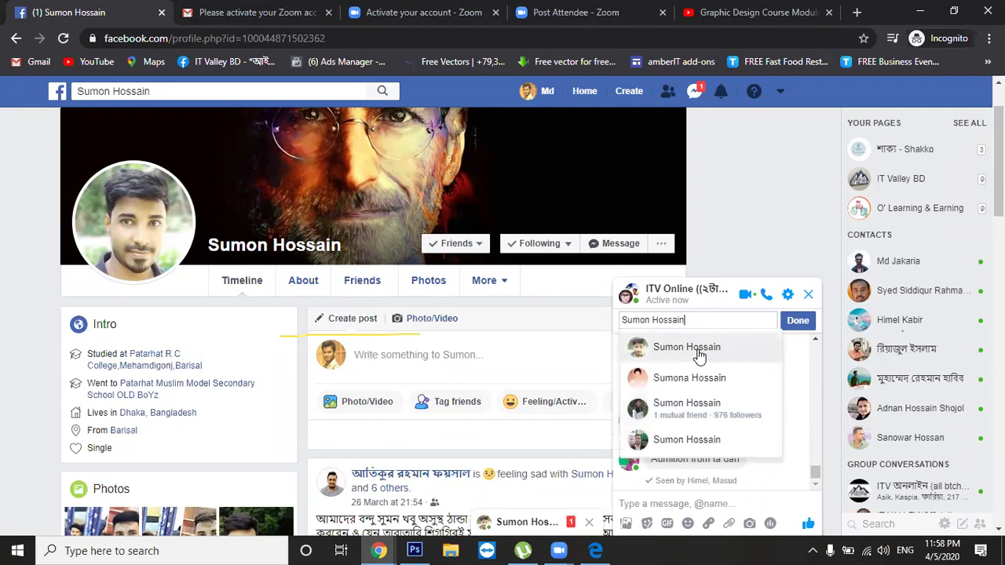
pyautogui.click(699, 351)
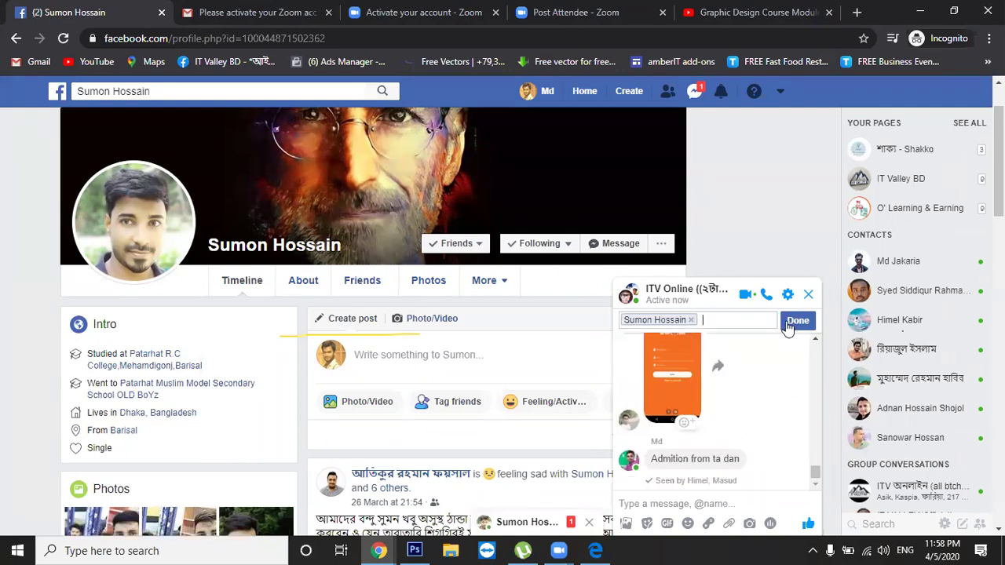
pyautogui.click(785, 322)
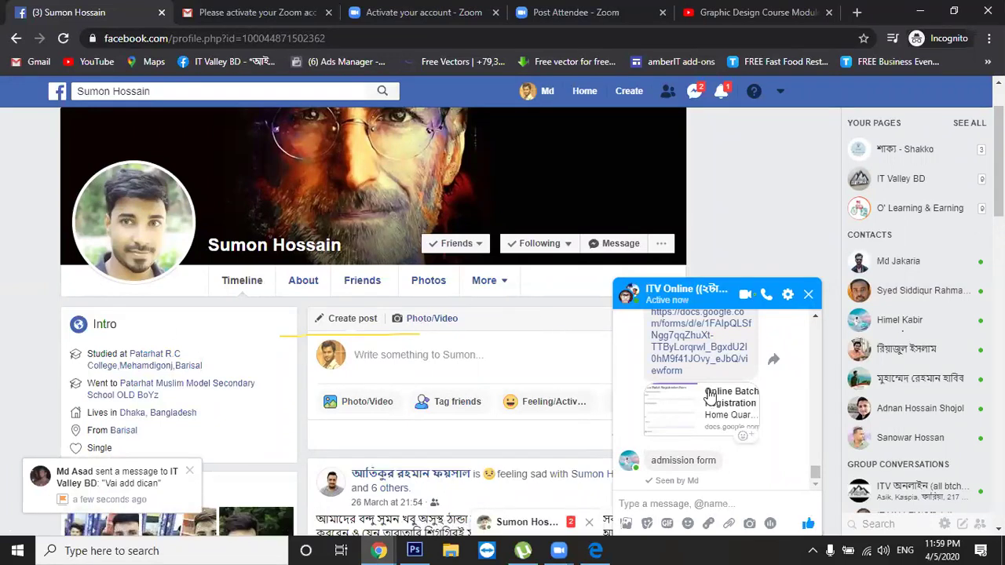
# Copy the docs.google.com Online Batch Registration form link address, then switch away from Chrome and back
pyautogui.rightClick(689, 351)
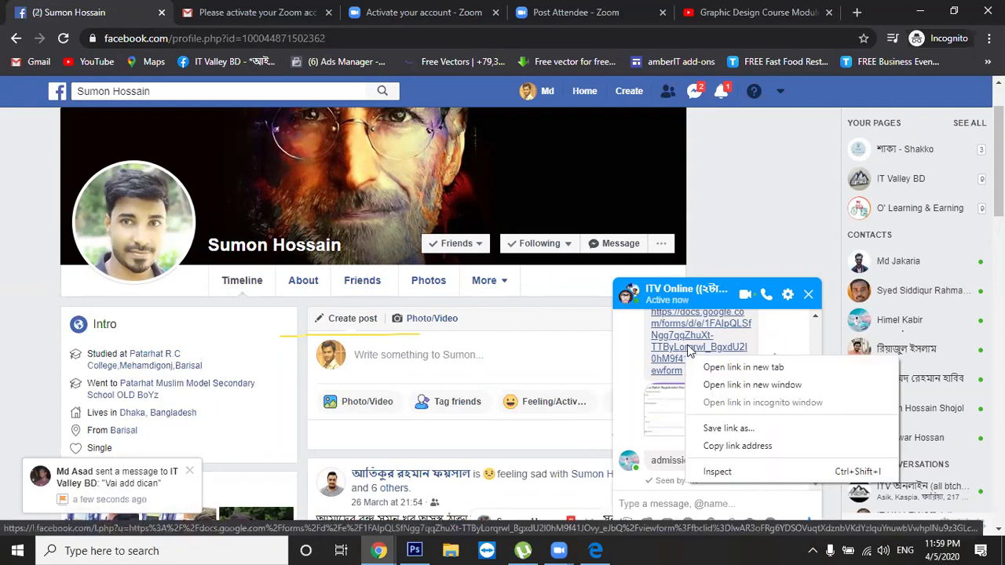
pyautogui.click(746, 445)
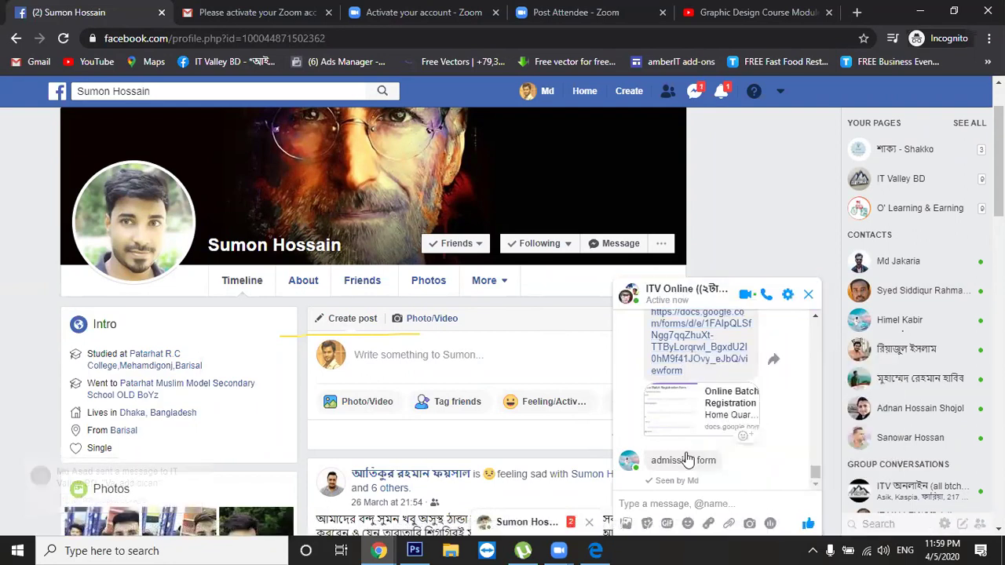
pyautogui.hotkey('alt', 'Tab')
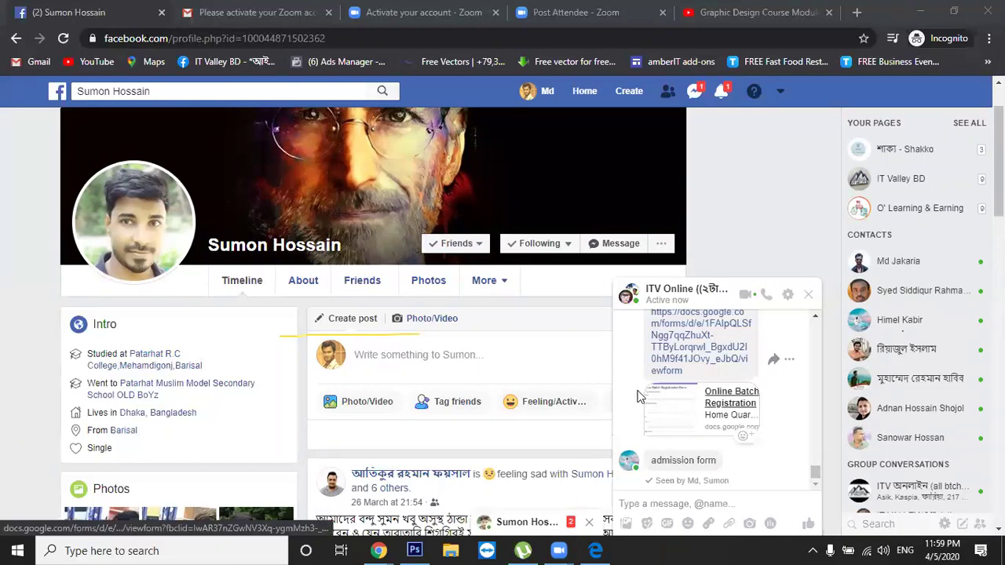
pyautogui.click(808, 295)
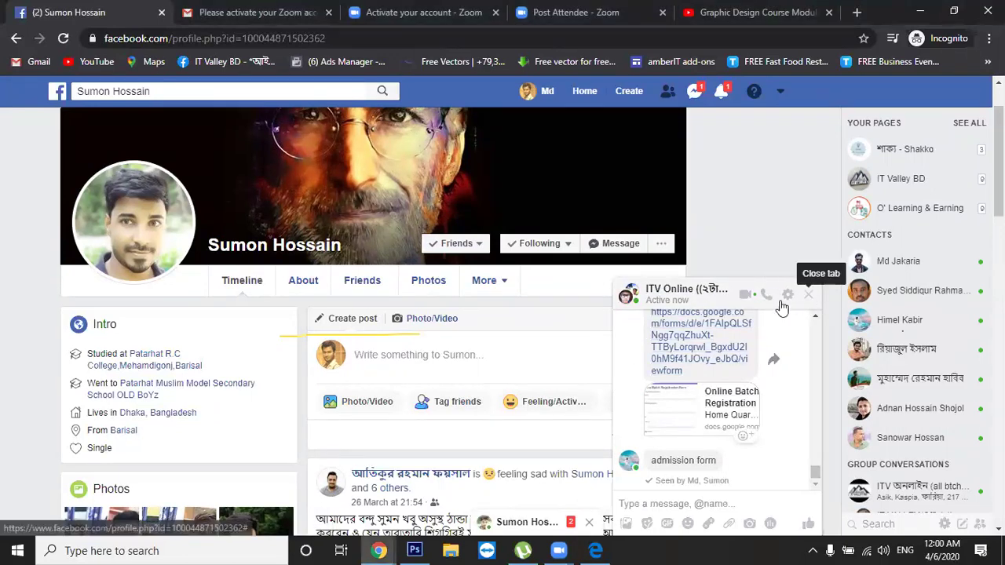